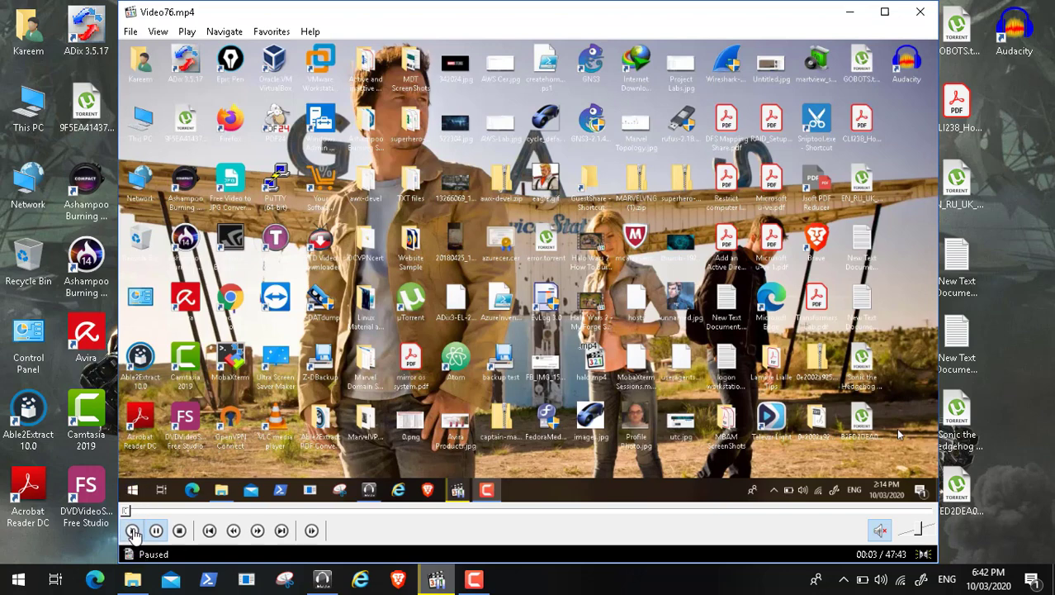
Resume the video and switch Media Player Classic to full-screen view.
click(131, 530)
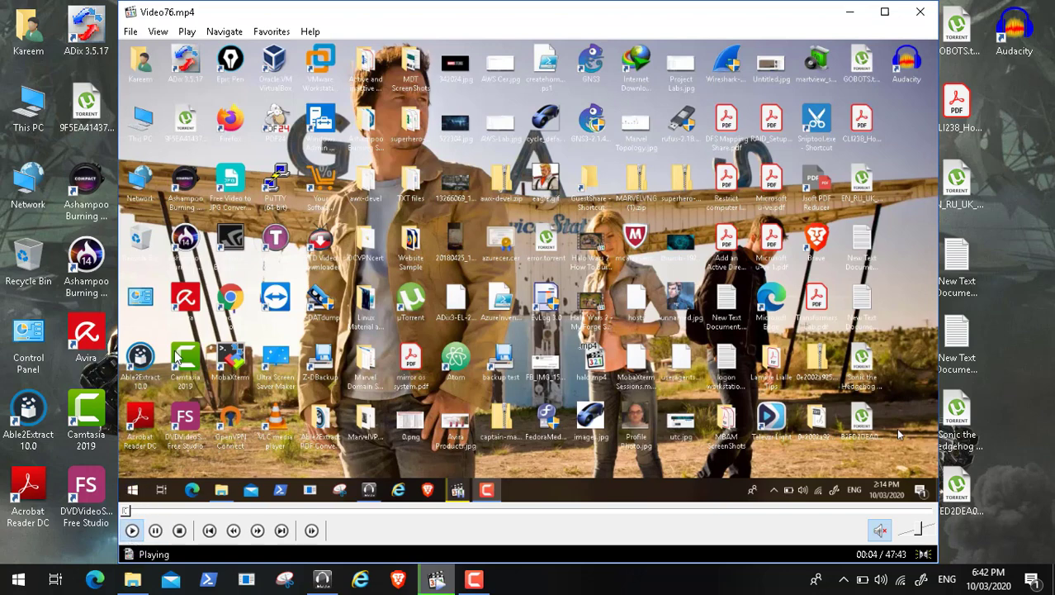
click(159, 33)
click(216, 259)
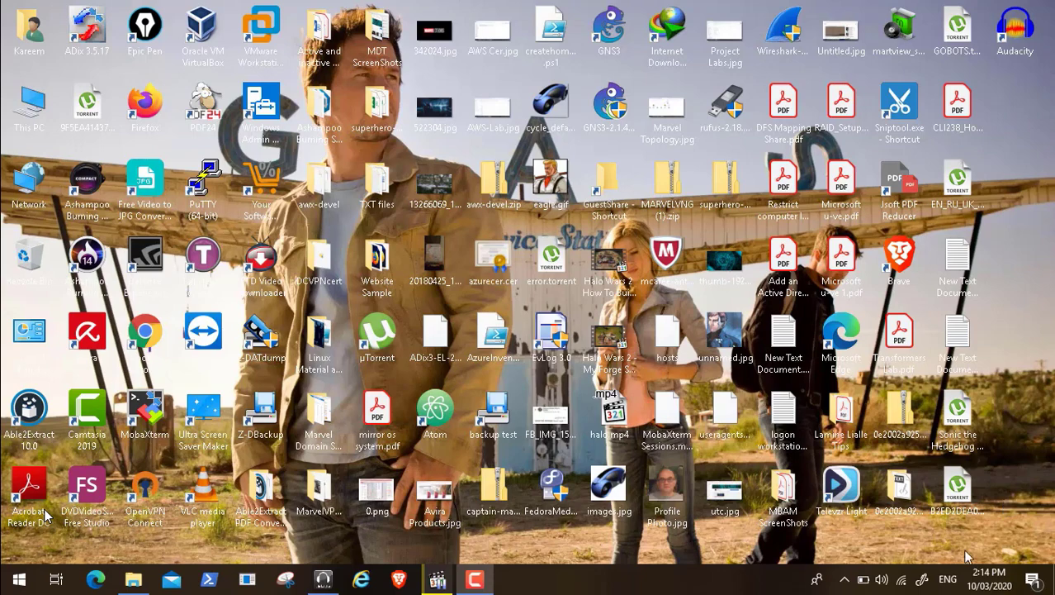
mouse_move(18, 574)
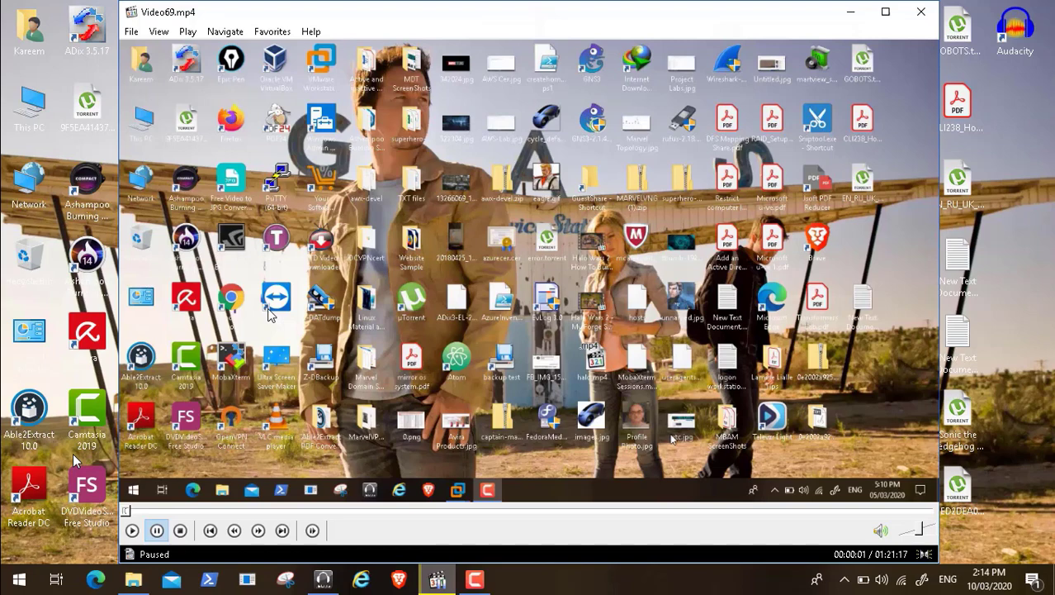
Skip ahead along the seek bar to about 1:10, then 1:56, then 2:51.
mouse_move(27, 579)
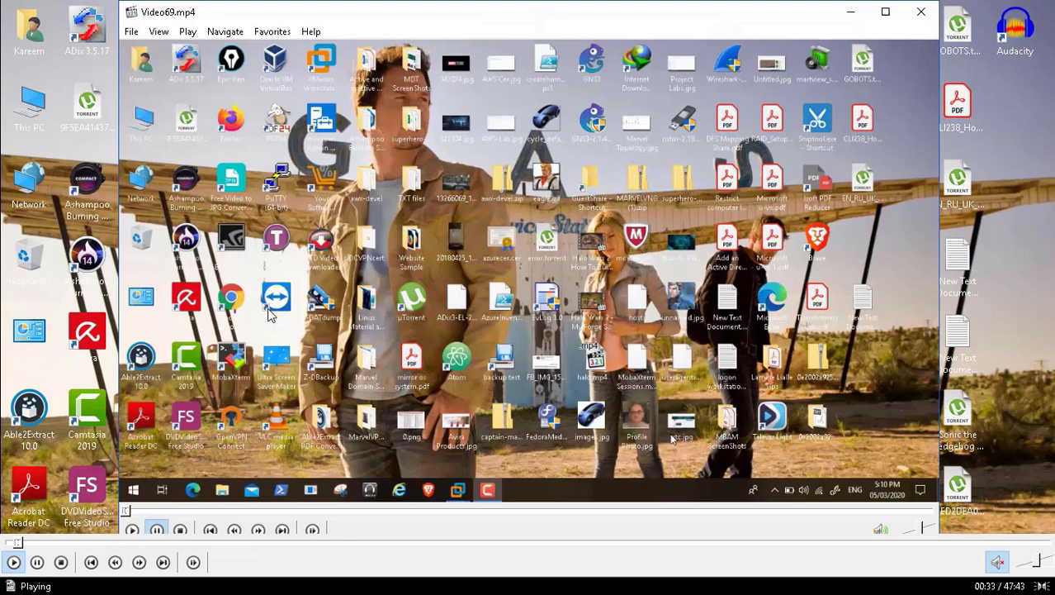
click(33, 545)
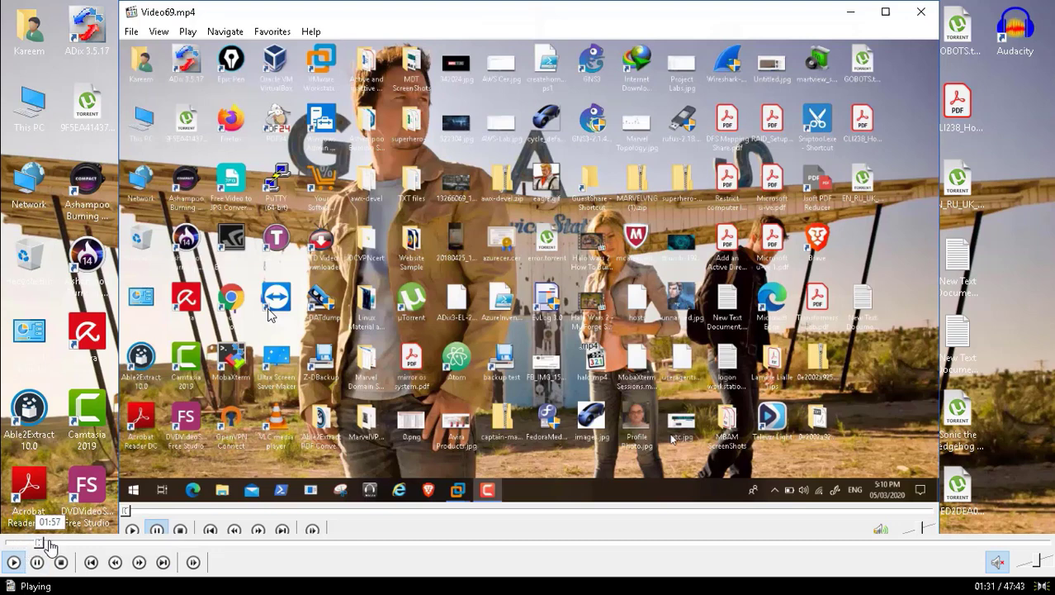
click(45, 545)
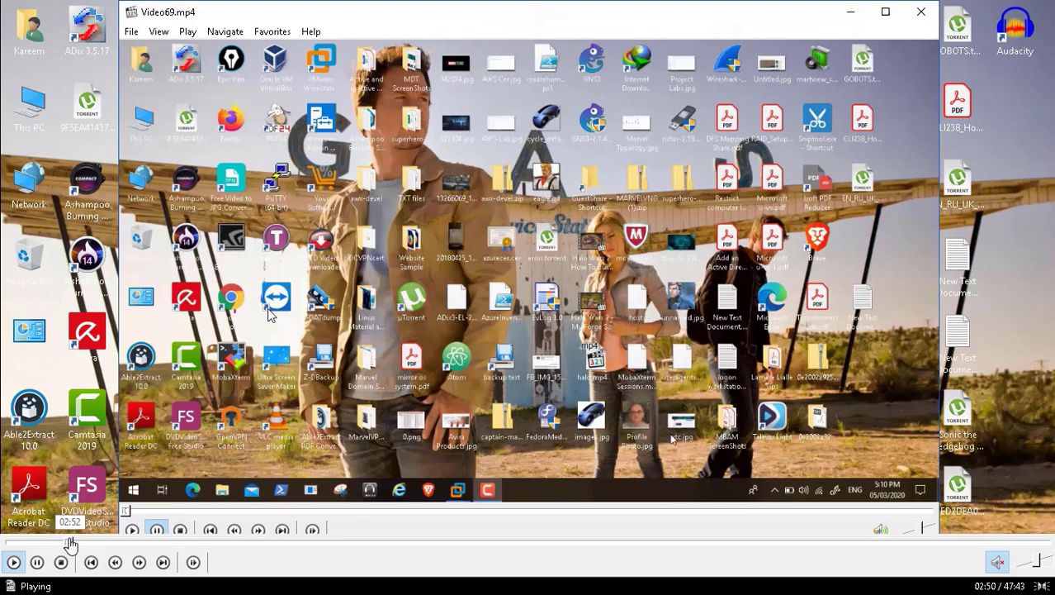
click(71, 545)
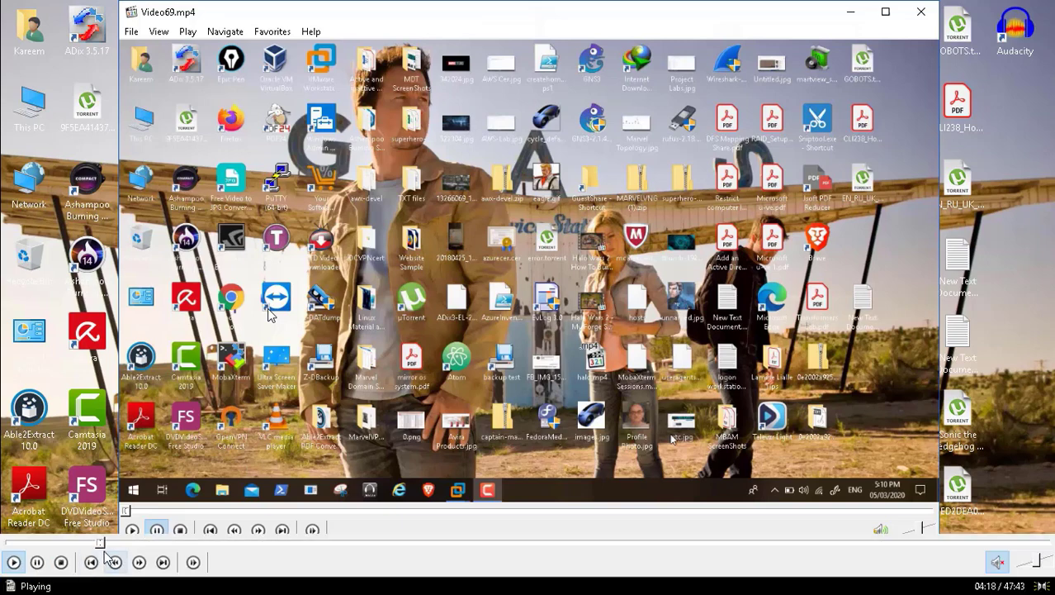
Seek to the pfSense console part around 5:00 and show the video full screen.
click(119, 544)
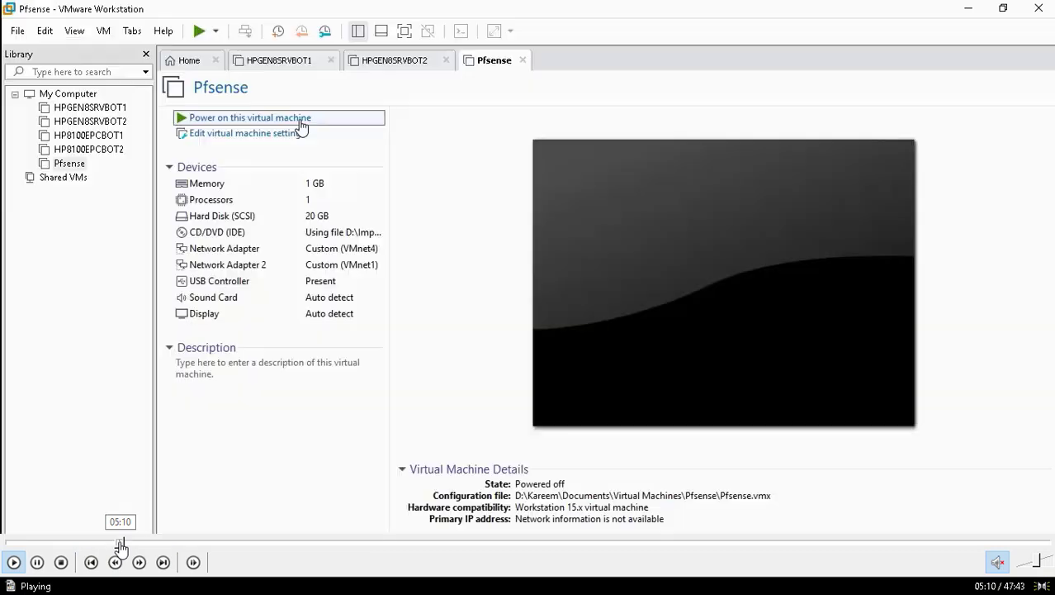
click(114, 543)
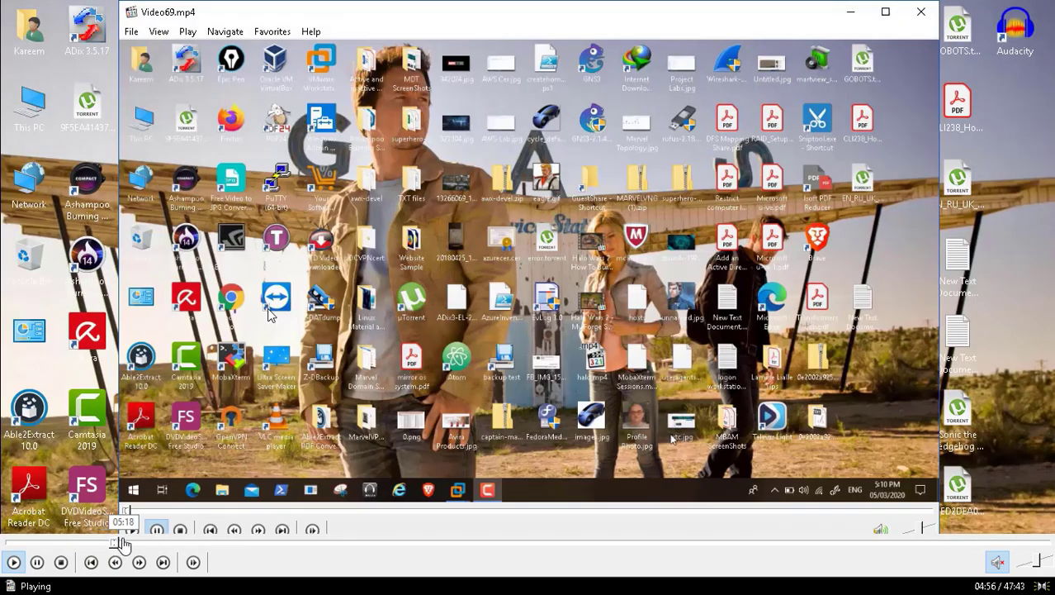
click(123, 543)
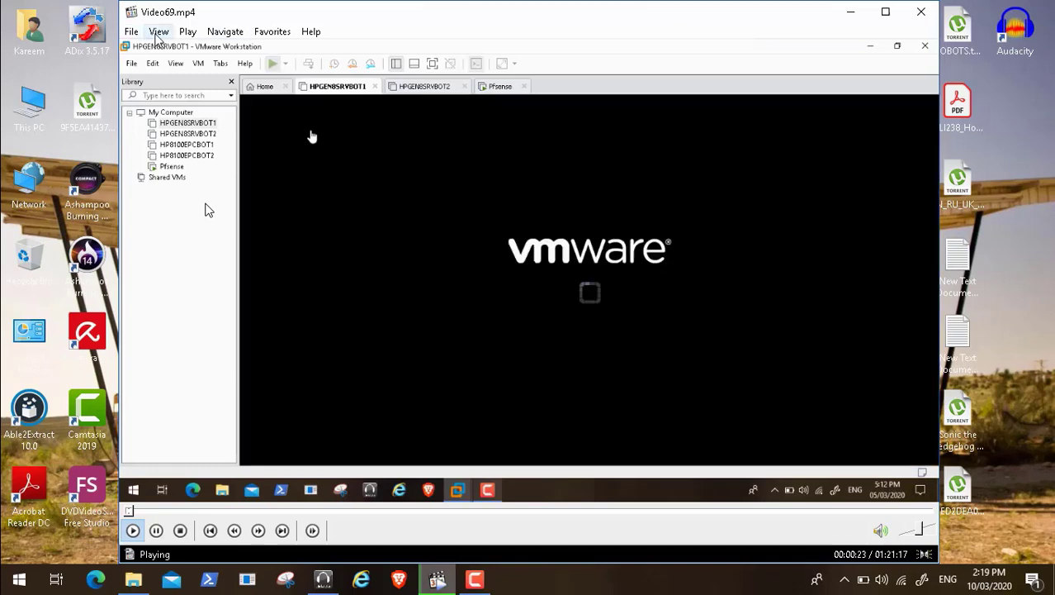
click(157, 34)
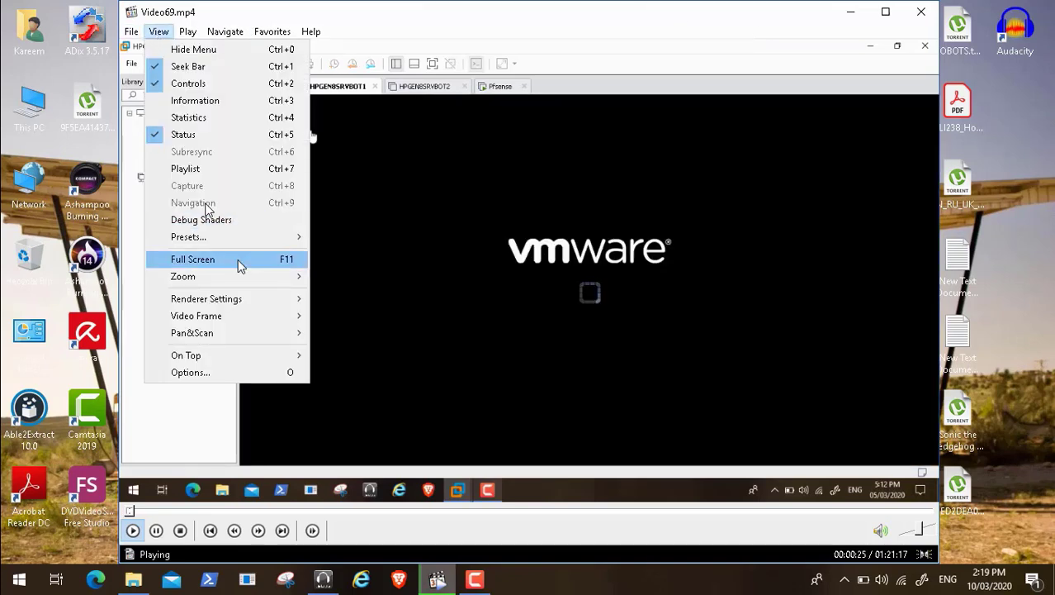
click(238, 264)
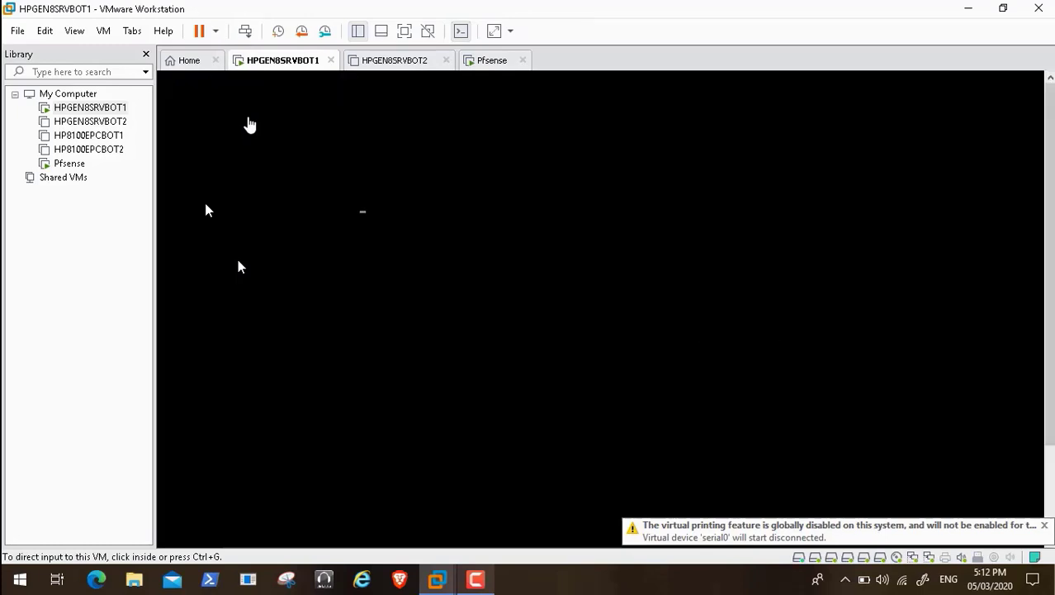
Boot Windows Server from Boot Manager, release the VM and pause the screen recording.
click(261, 181)
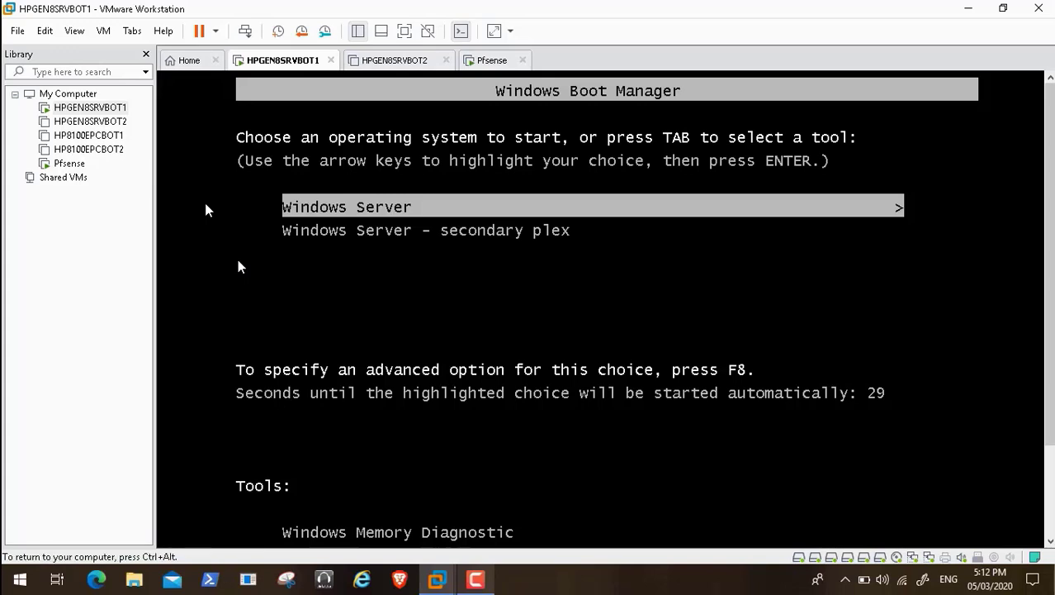
key(Return)
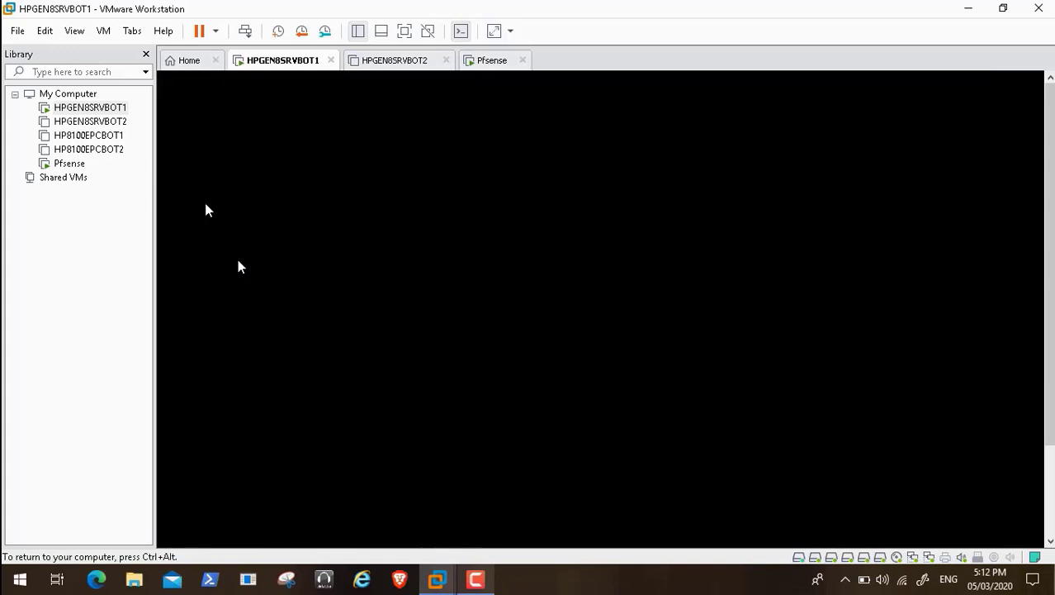
key(ctrl+alt)
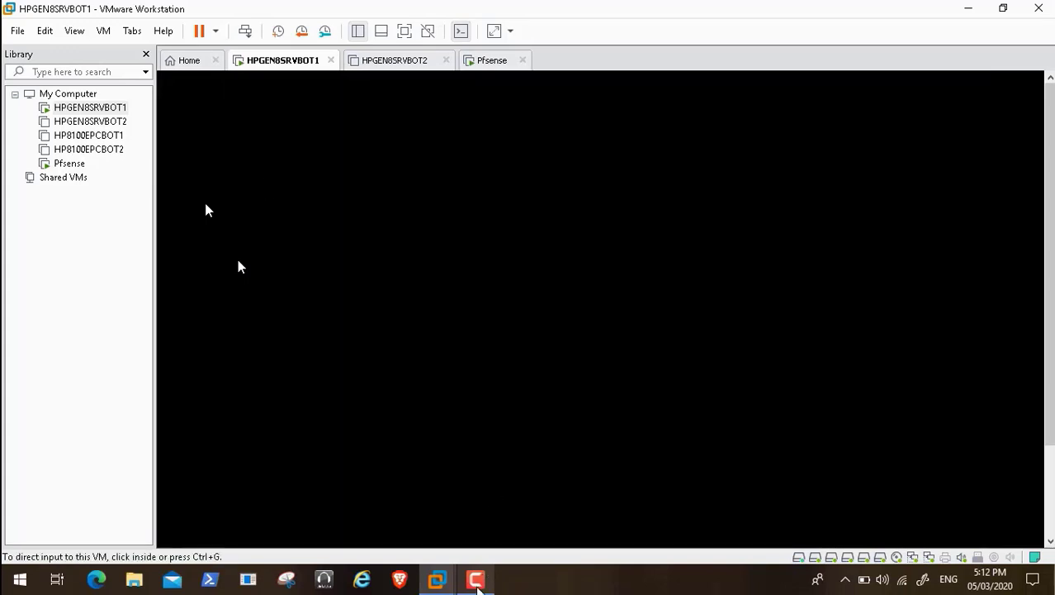
click(476, 579)
click(983, 505)
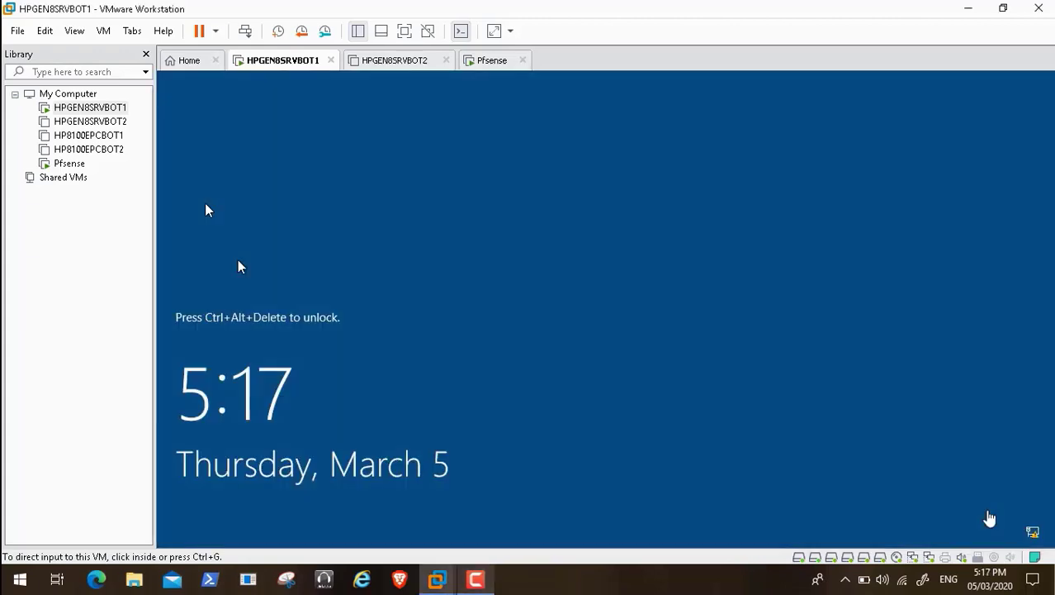
Send Ctrl+Alt+Del to the server and acknowledge the Transformers Universe legal notice.
click(246, 33)
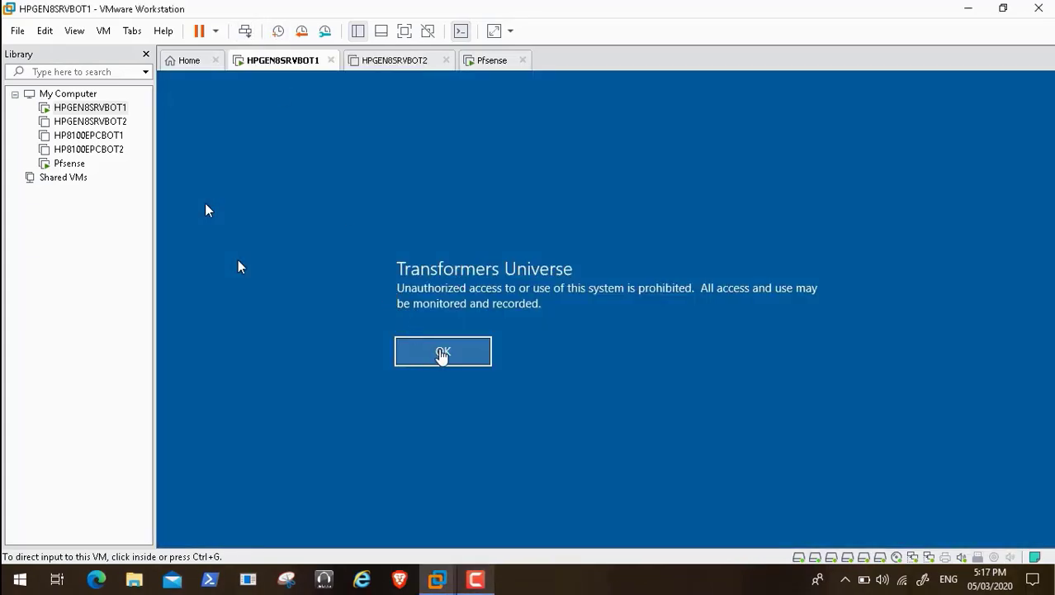
click(442, 352)
click(454, 358)
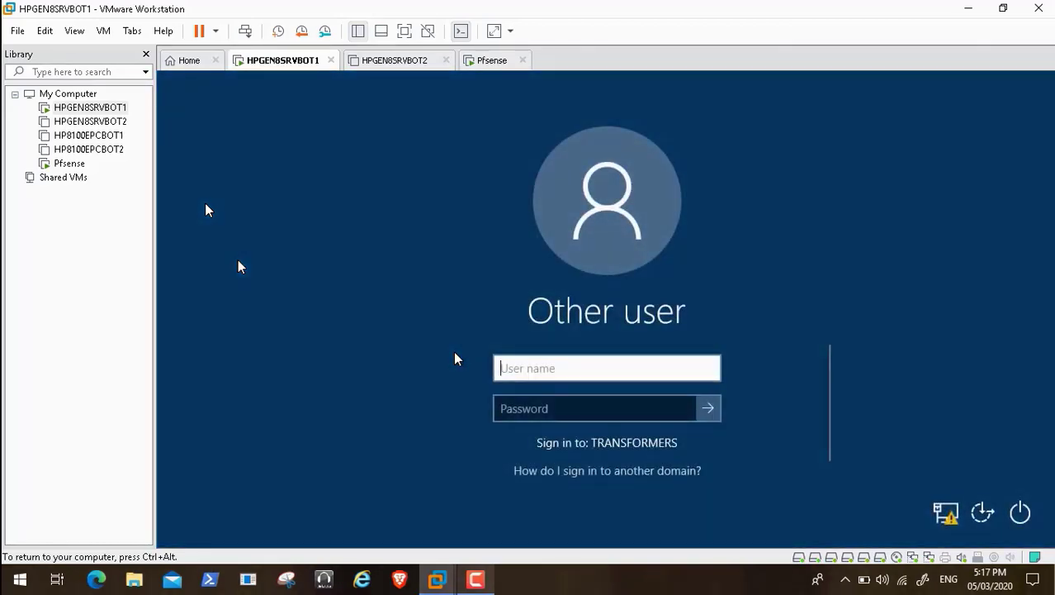
Sign in with the domain user name and password, then release input from the VM.
key(Tab)
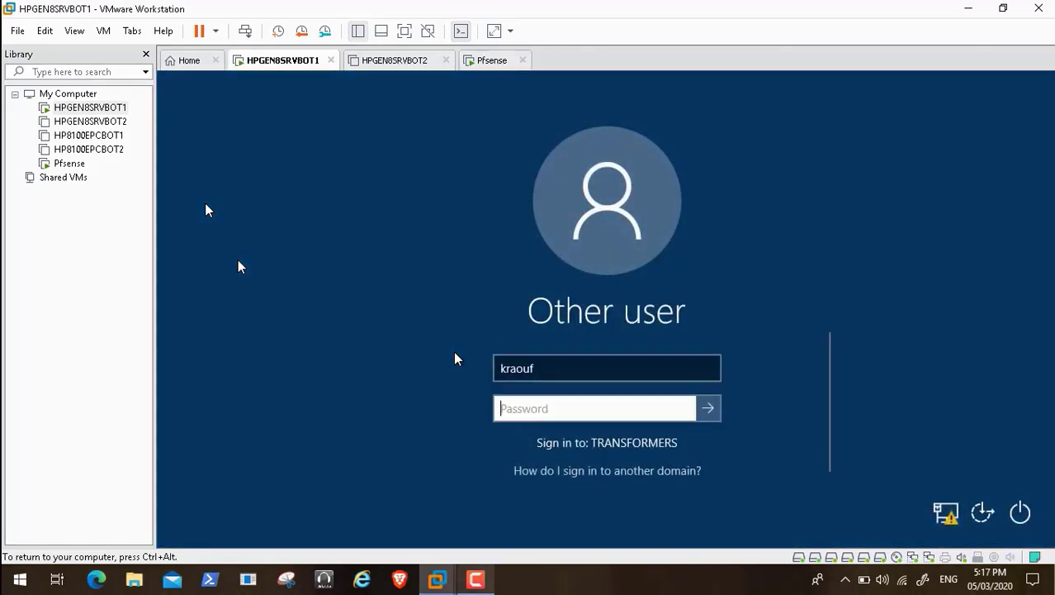
text(*****)
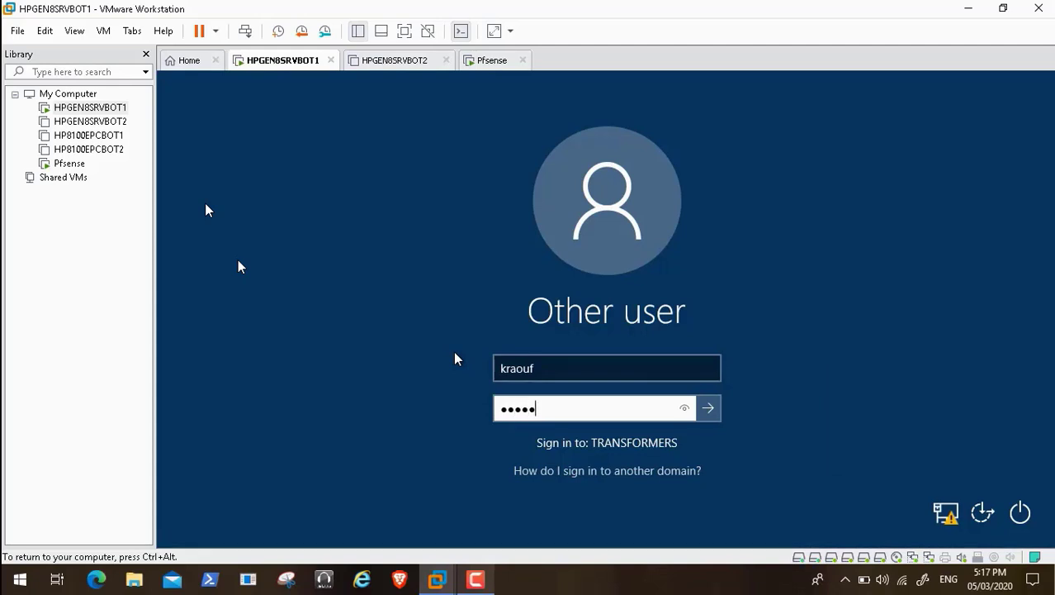
text(*****)
key(Return)
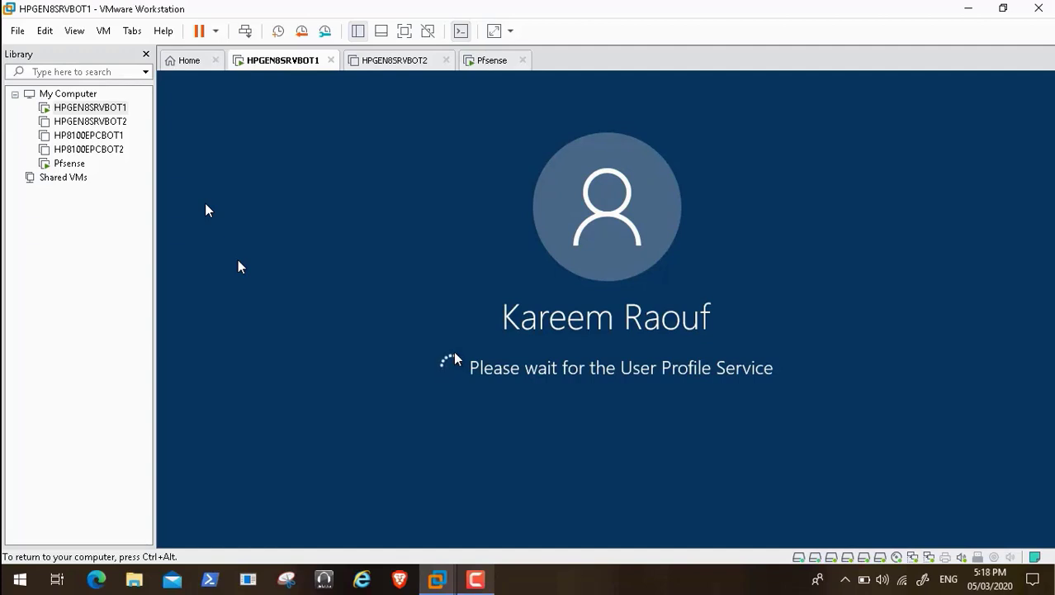
key(ctrl+alt)
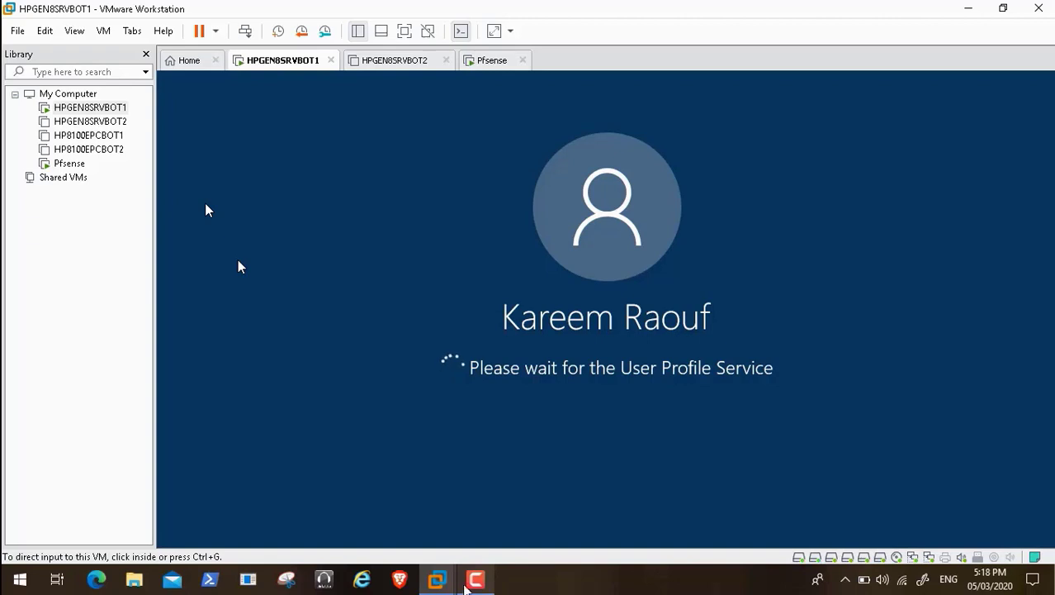
click(476, 579)
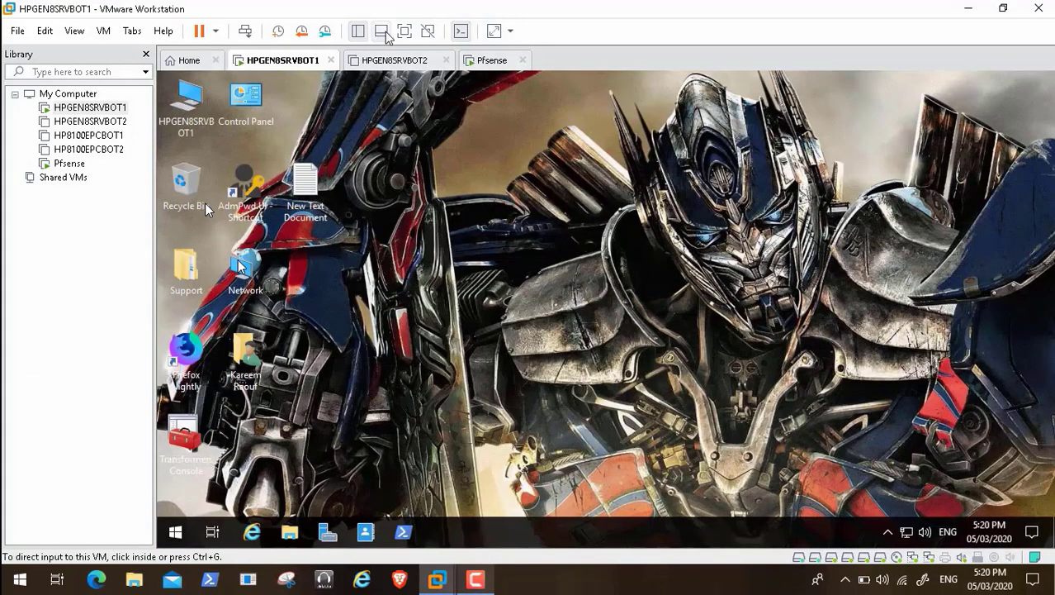
Show the VM full screen and open Control Panel from its desktop.
click(404, 31)
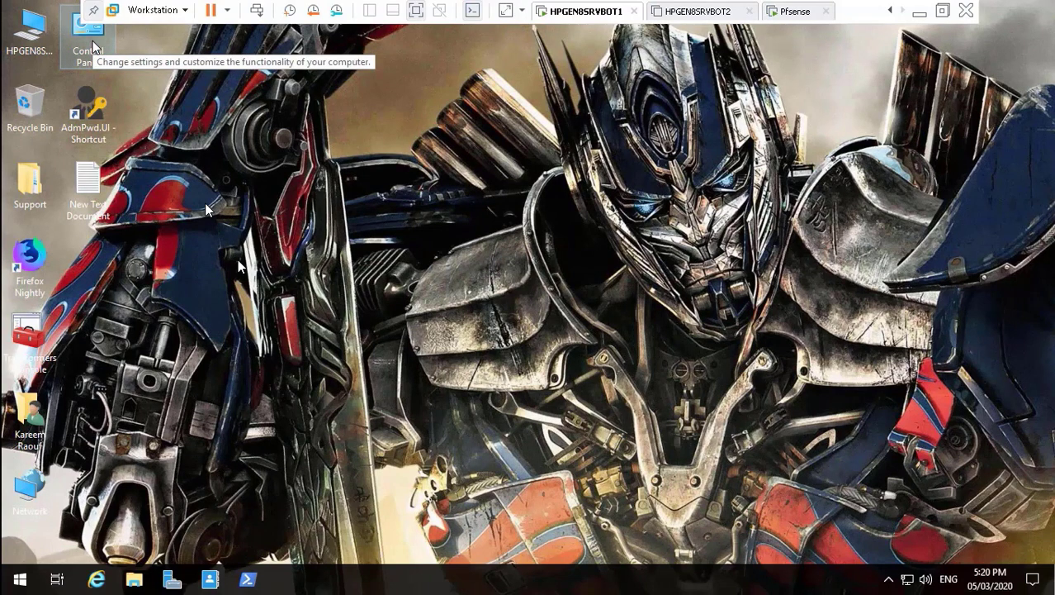
double_click(93, 48)
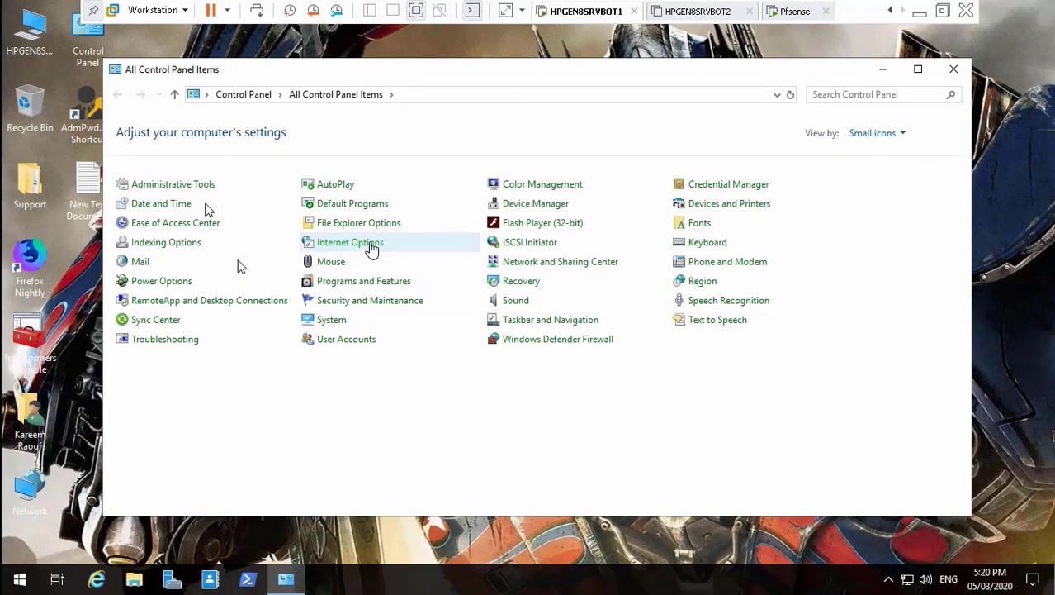
Open Internet Options, review the Privacy, Security and Content tabs, and open Certificates.
click(372, 247)
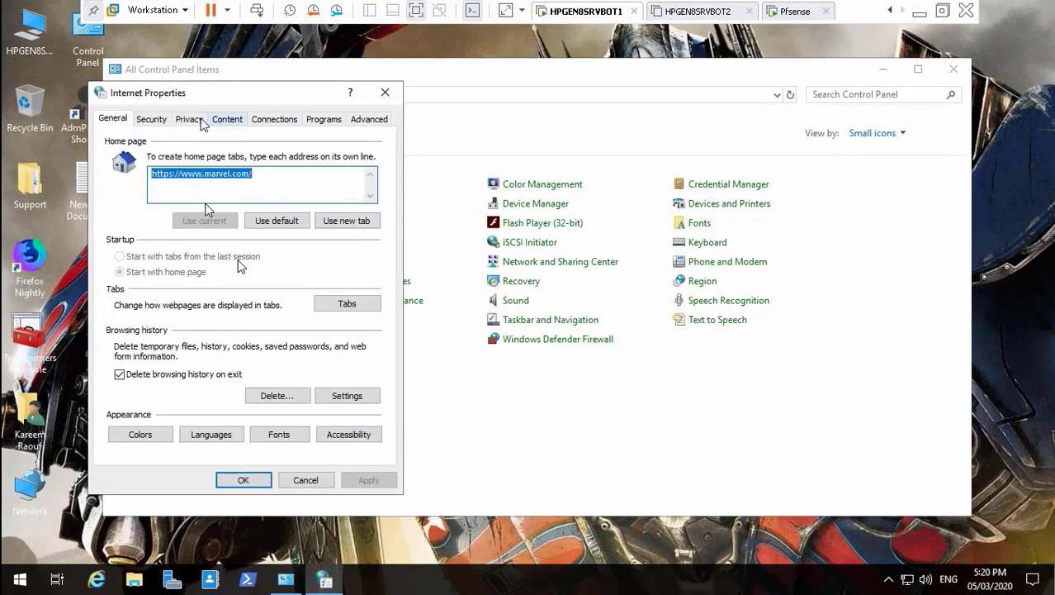
click(195, 121)
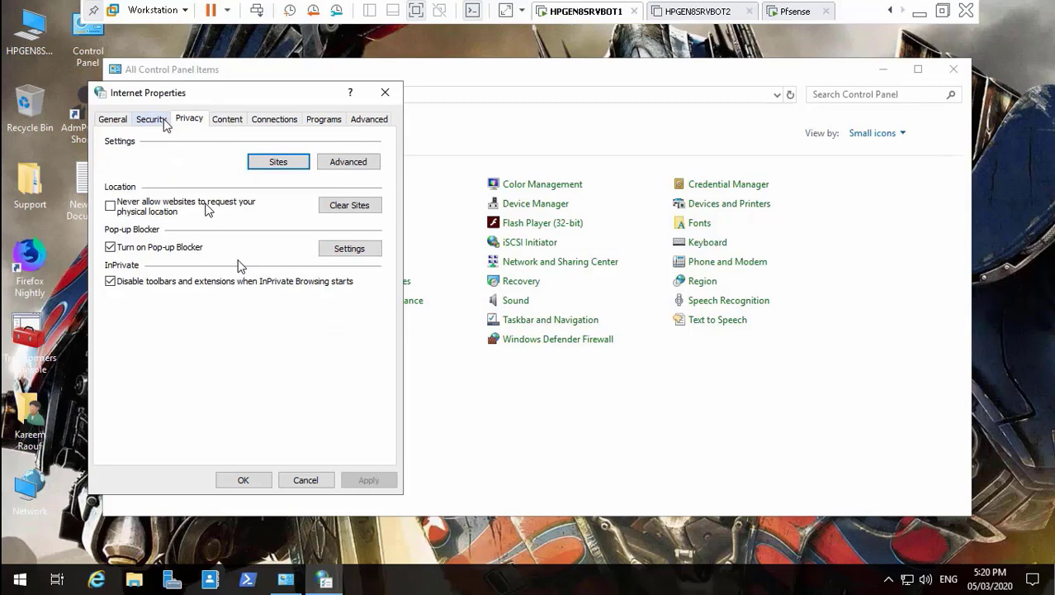
click(165, 122)
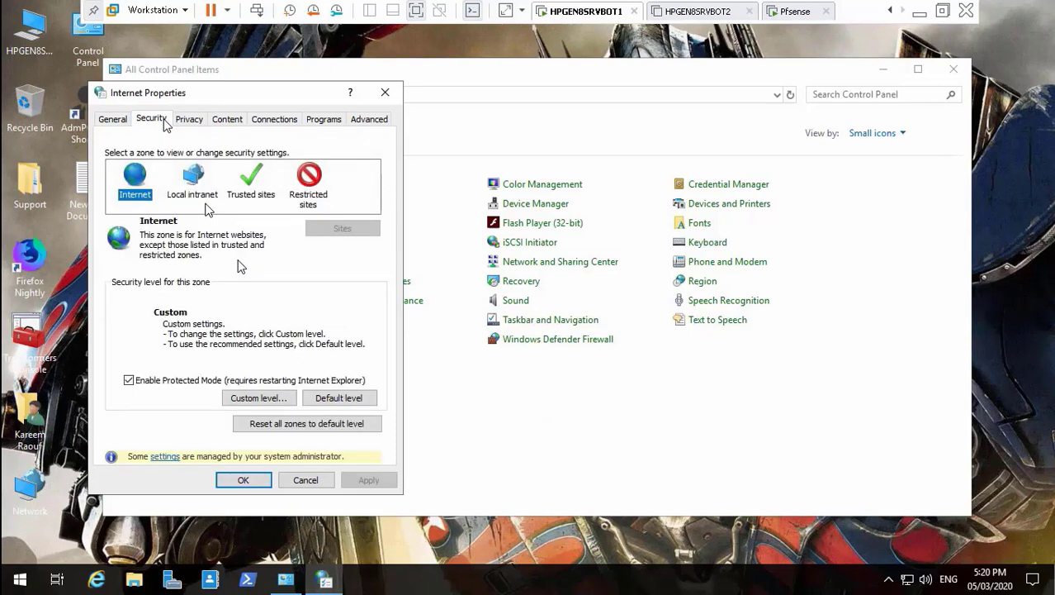
click(224, 119)
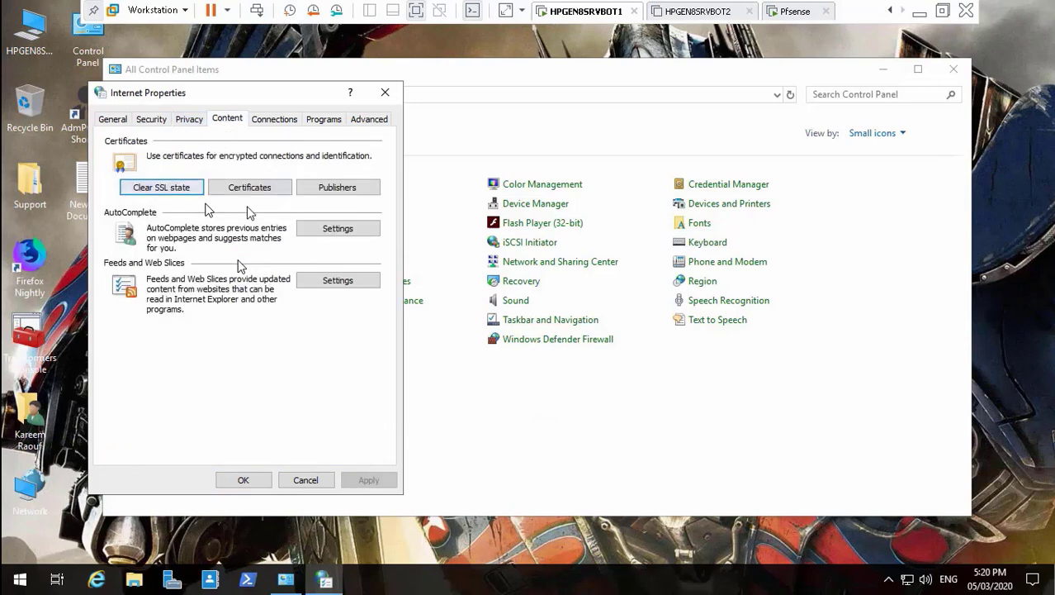
click(265, 189)
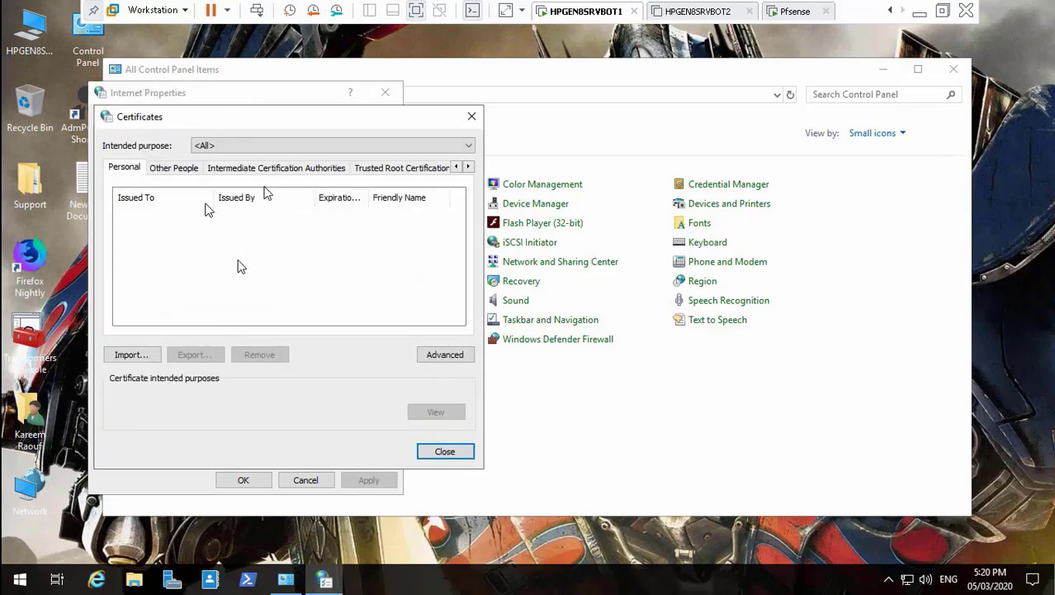
Browse Trusted Root Certification Authorities and widen Issued To to show the Transformers-HPGEN8SRVBOT1-CA names.
click(380, 170)
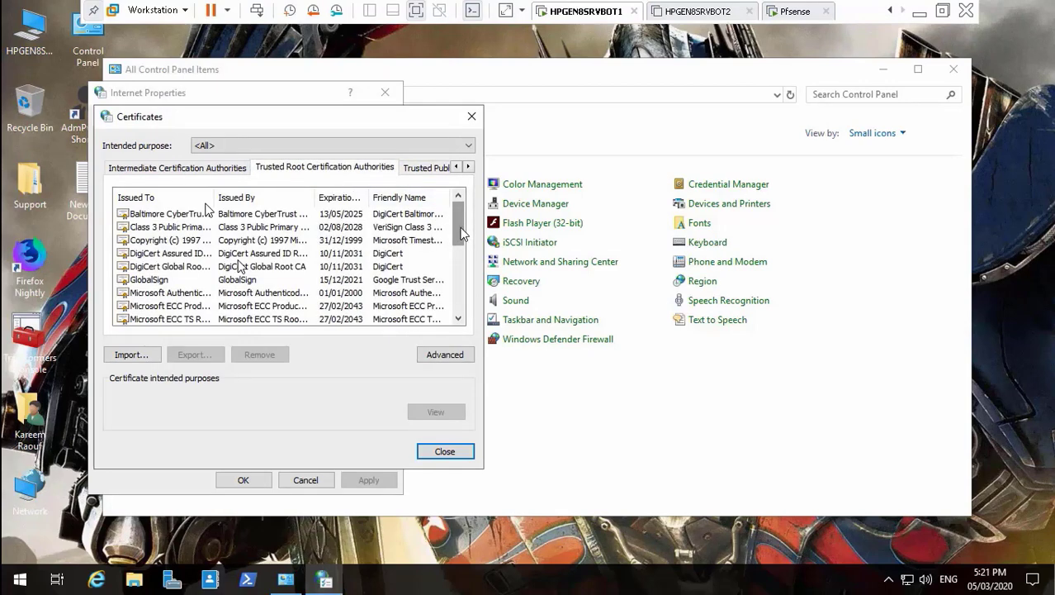
drag(462, 236, 466, 310)
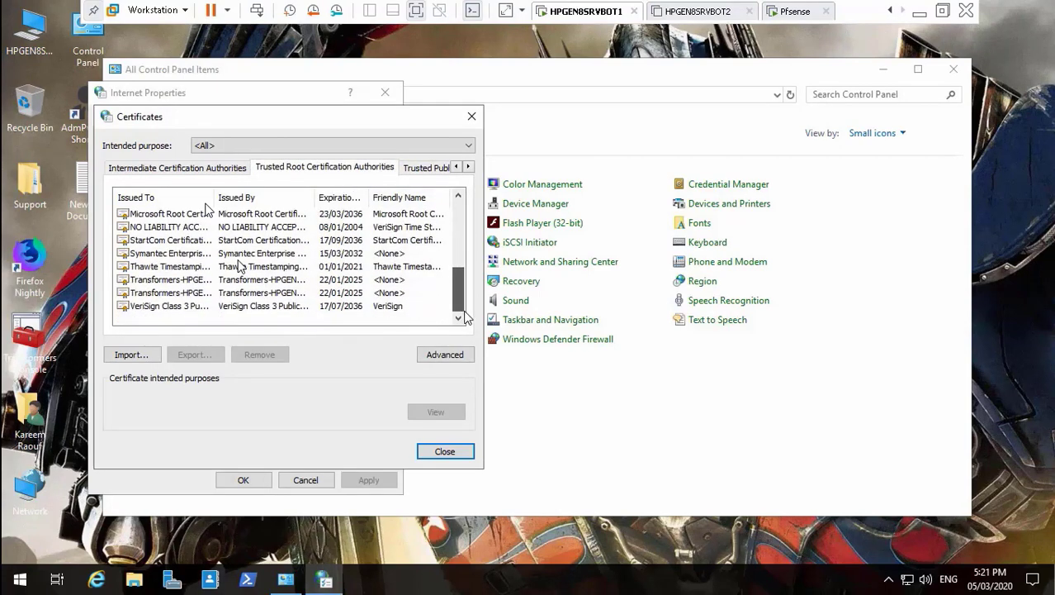
click(208, 293)
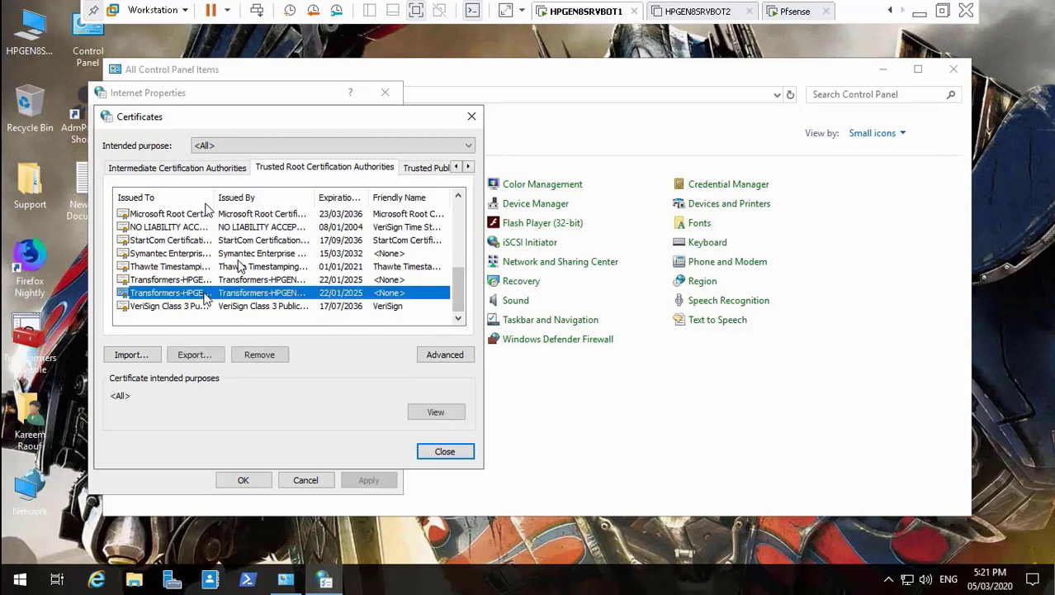
drag(214, 202, 328, 197)
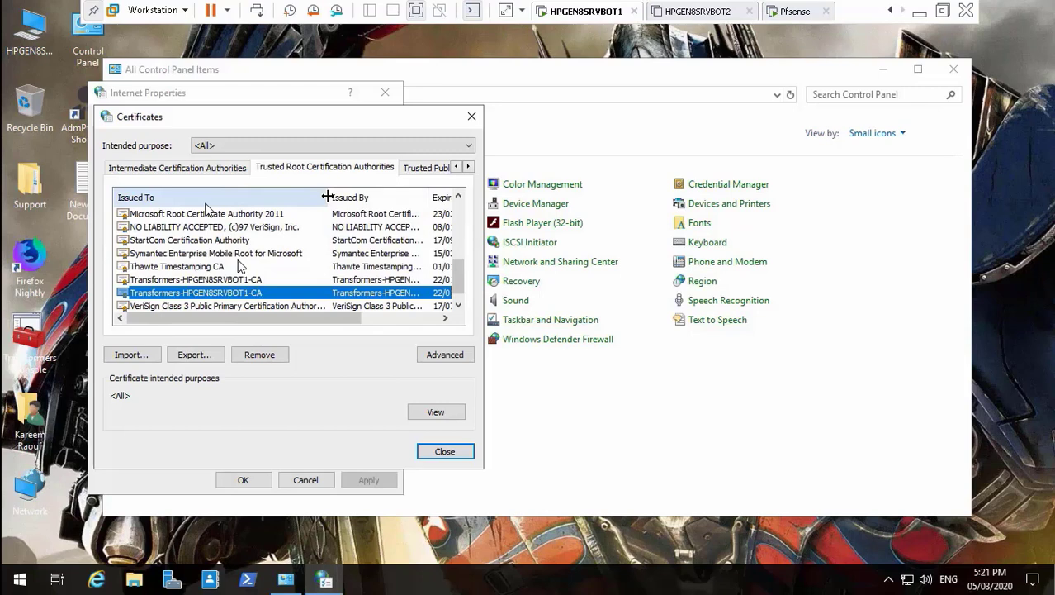
click(461, 299)
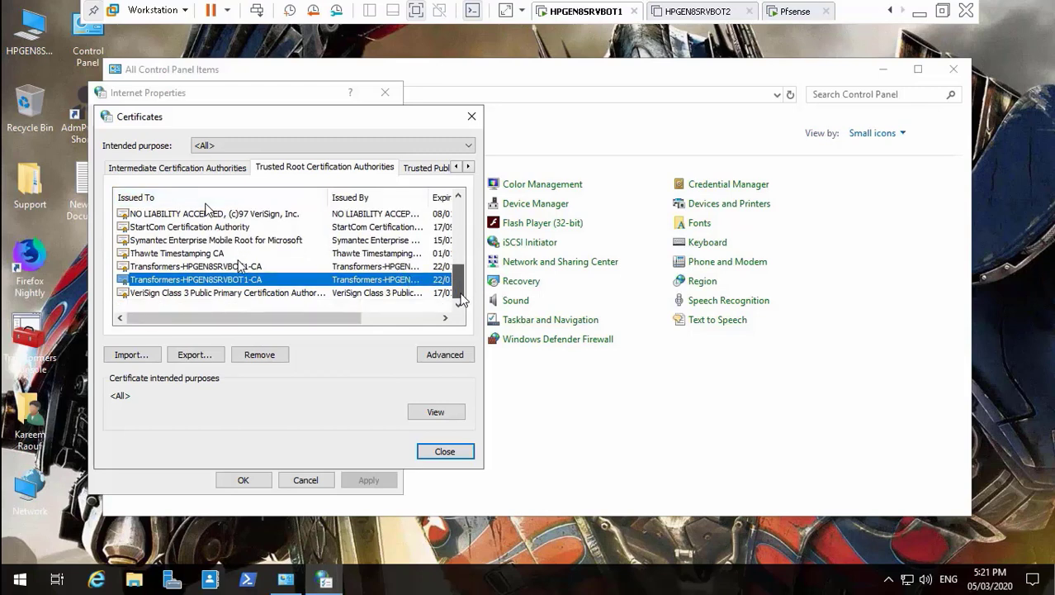
drag(460, 285, 460, 211)
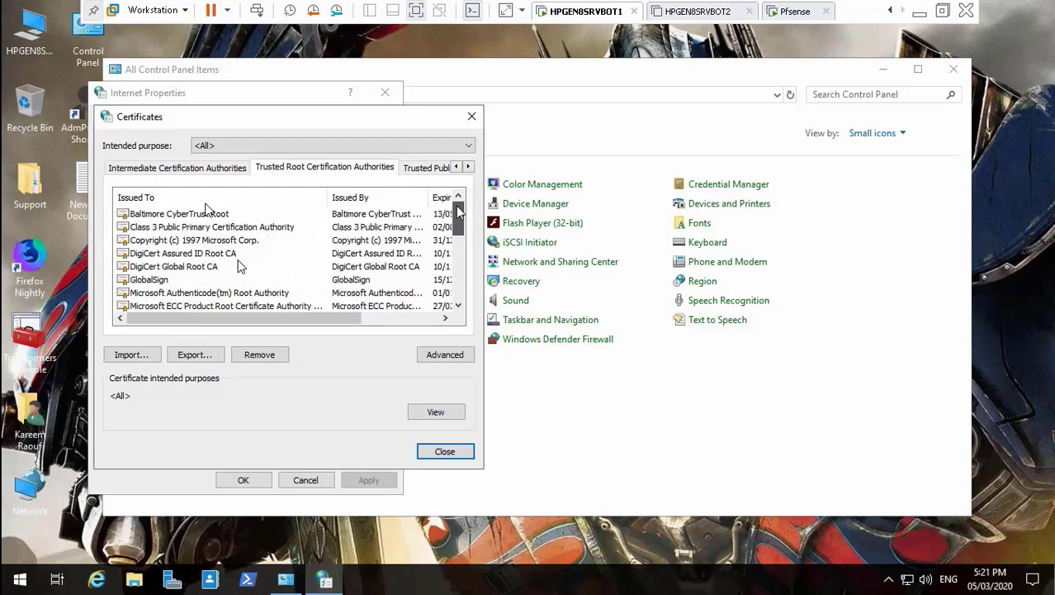
Check the Intermediate and Trusted Publishers stores, then return to Trusted Root.
click(169, 168)
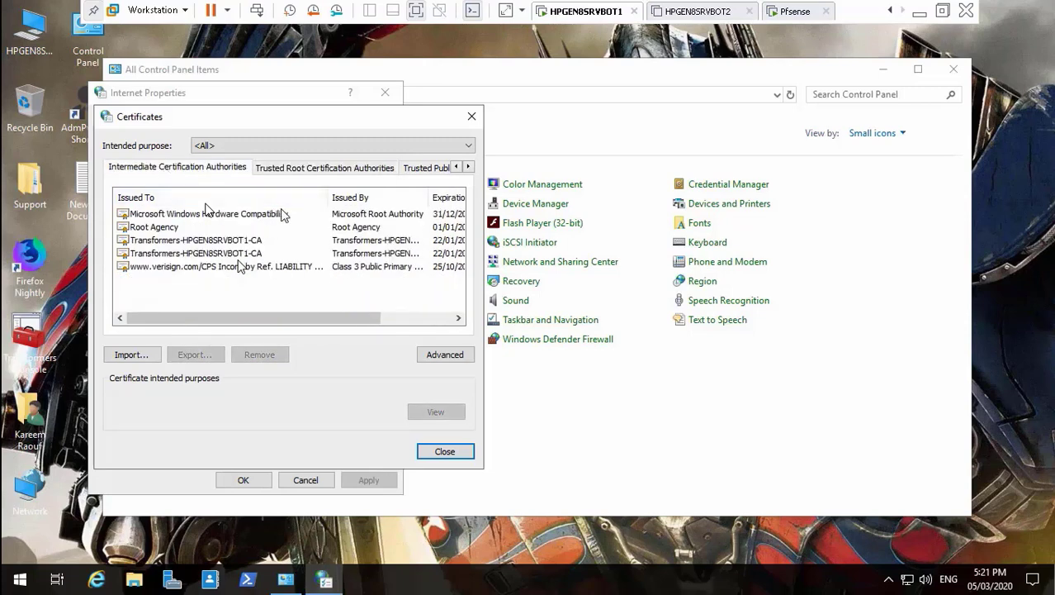
click(429, 170)
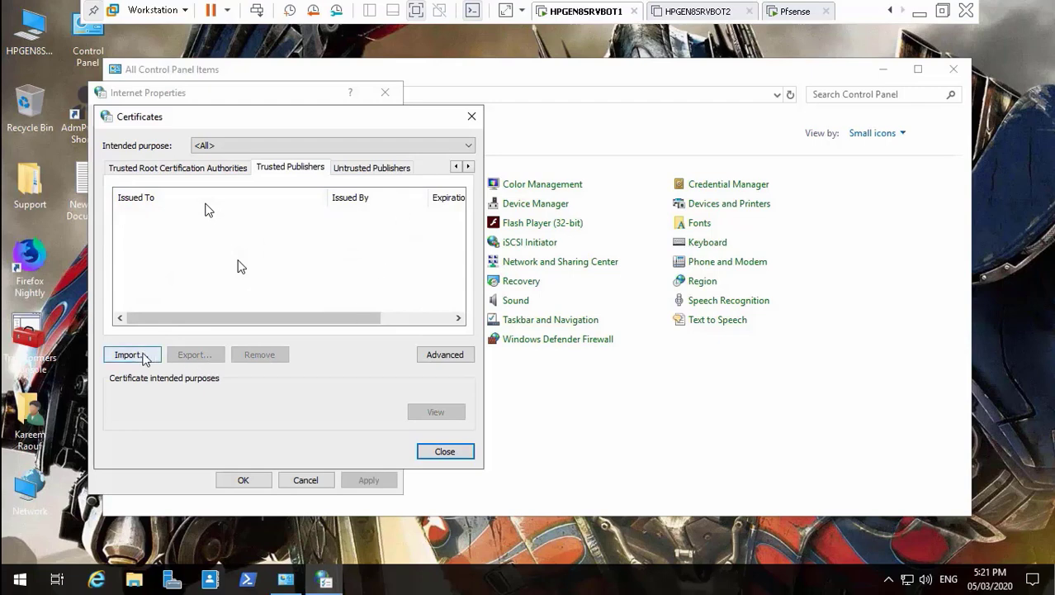
click(214, 169)
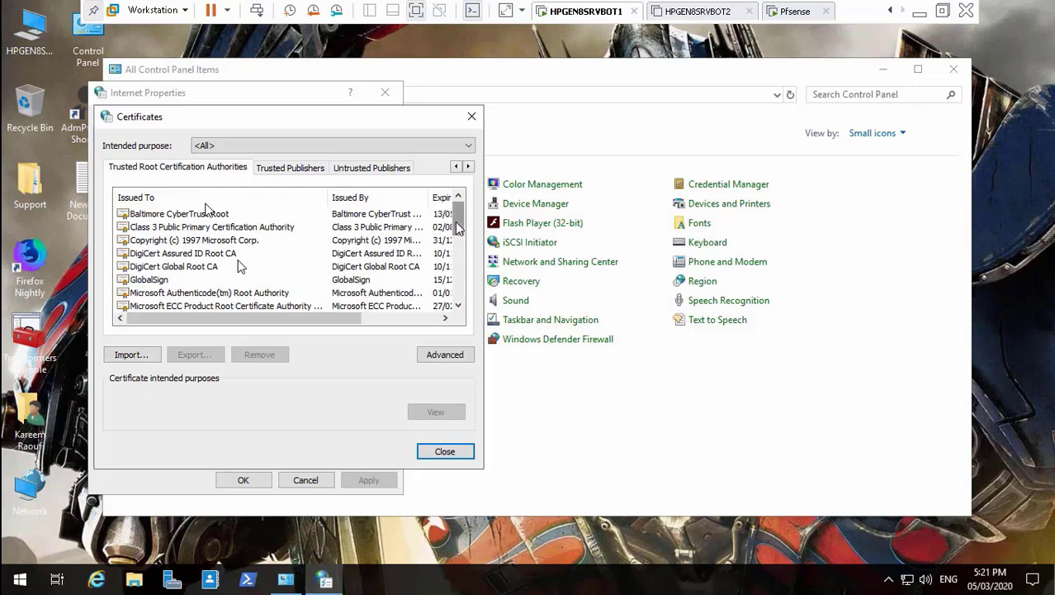
drag(459, 228, 460, 289)
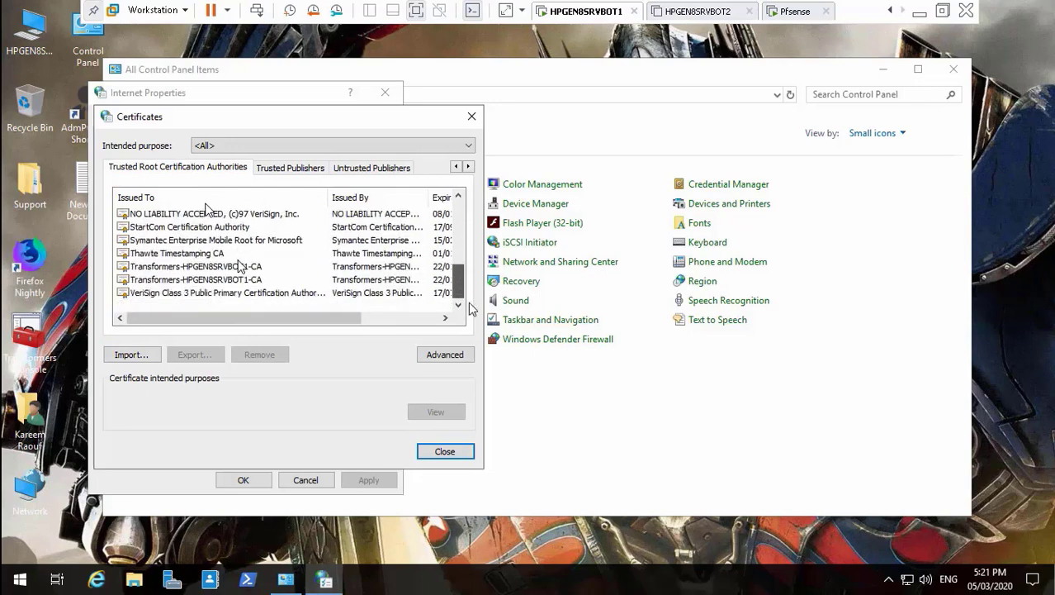
Import the Transformers-CA file into Trusted Root Certification Authorities, accepting the security warning.
click(129, 354)
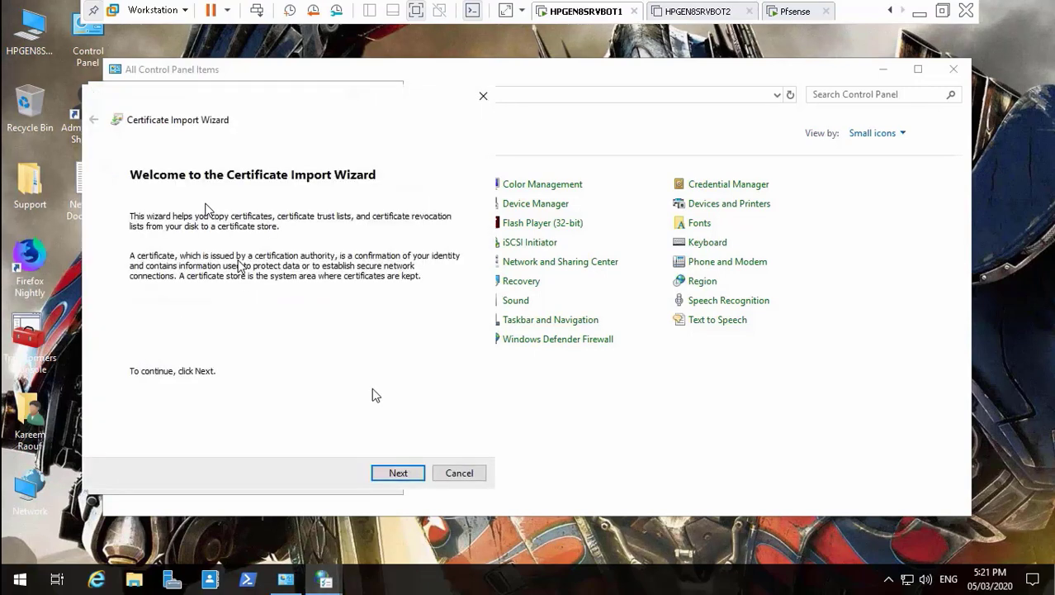
click(399, 477)
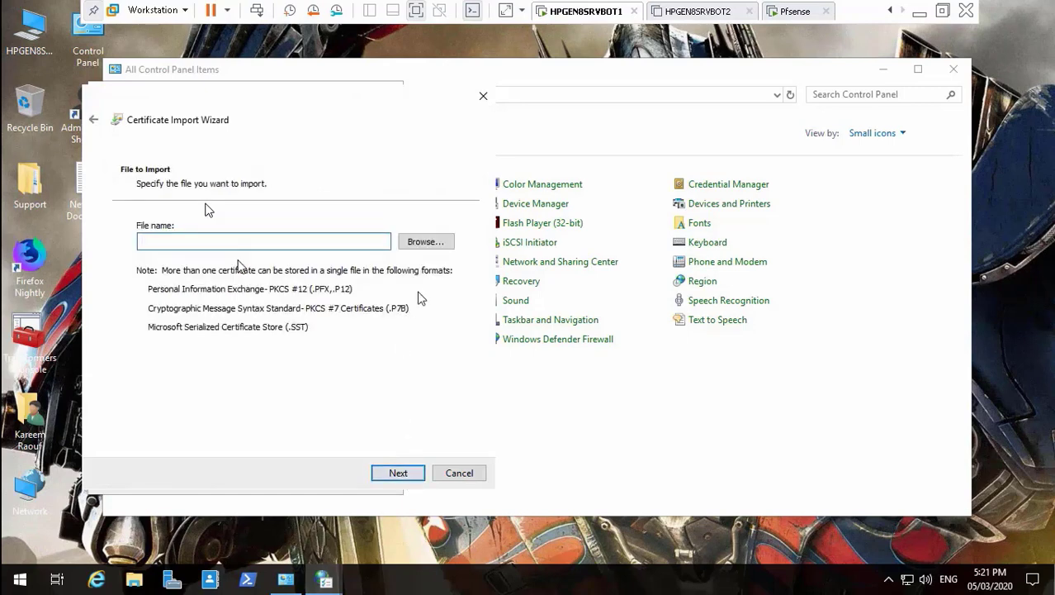
click(437, 242)
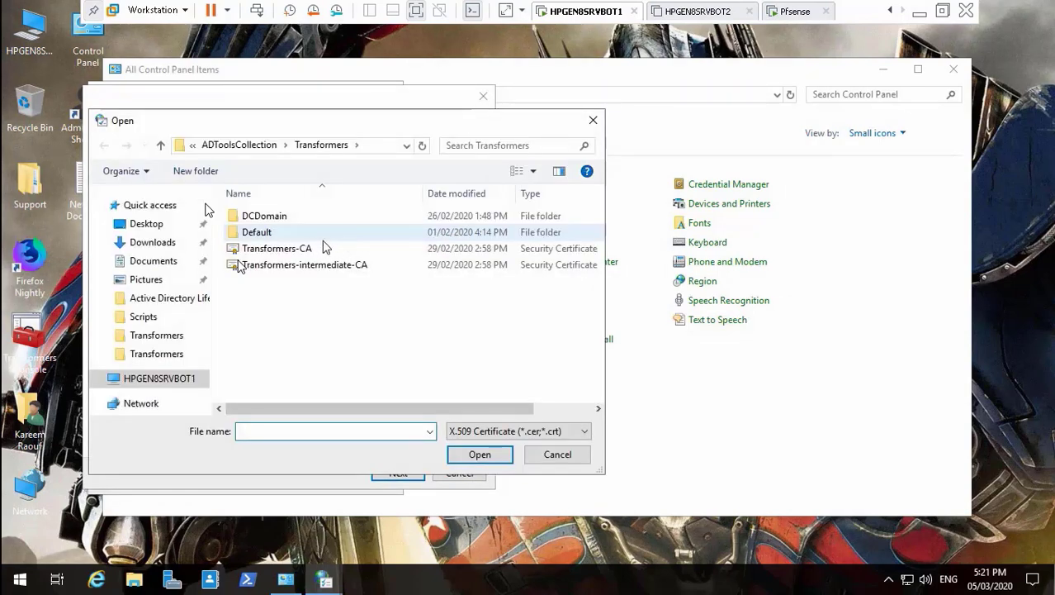
click(304, 250)
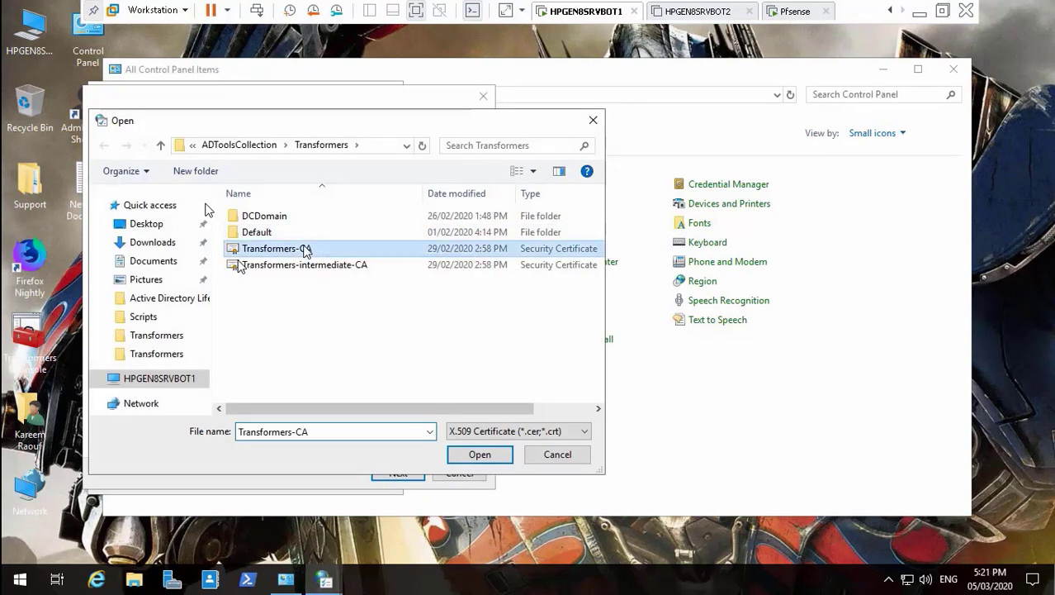
click(487, 461)
click(402, 472)
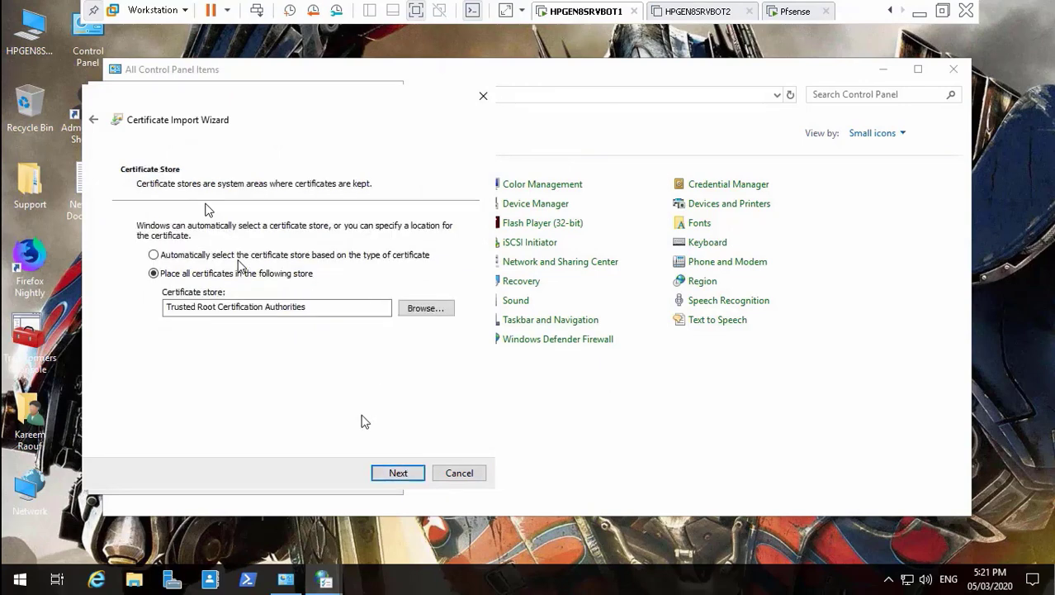
click(400, 472)
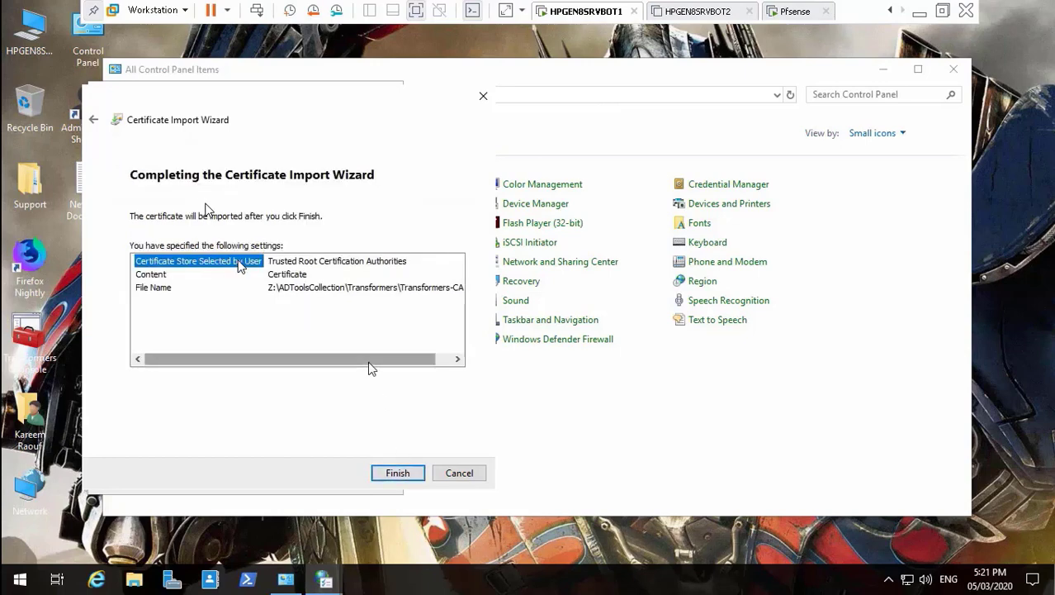
click(400, 474)
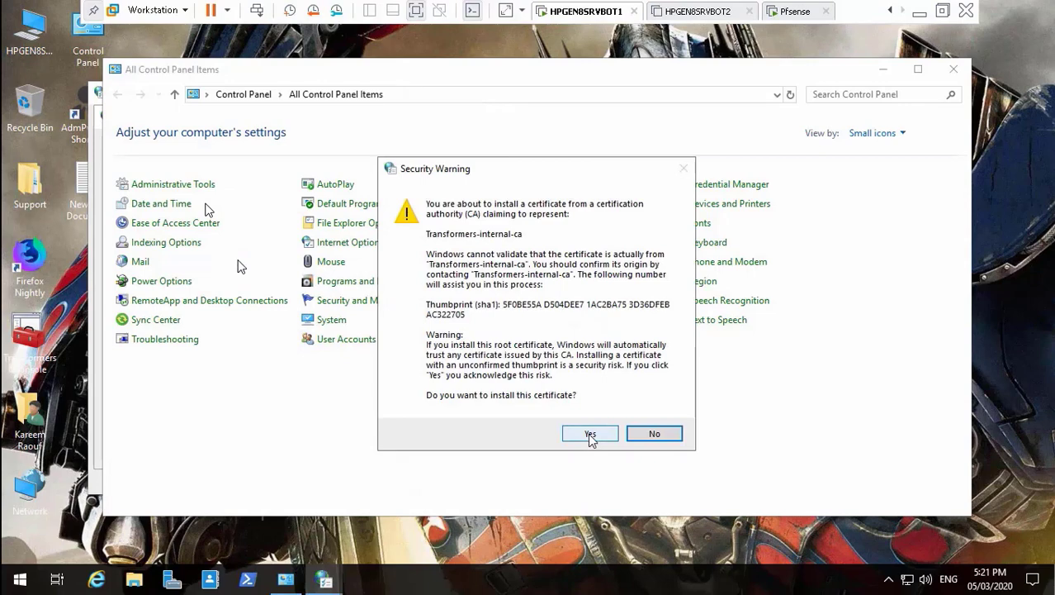
click(590, 436)
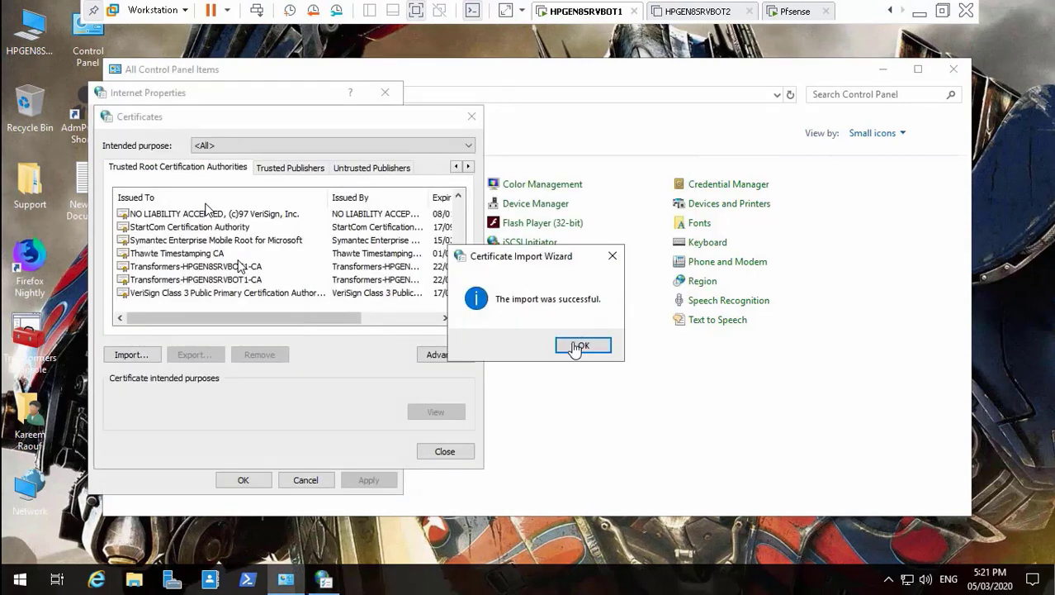
click(581, 345)
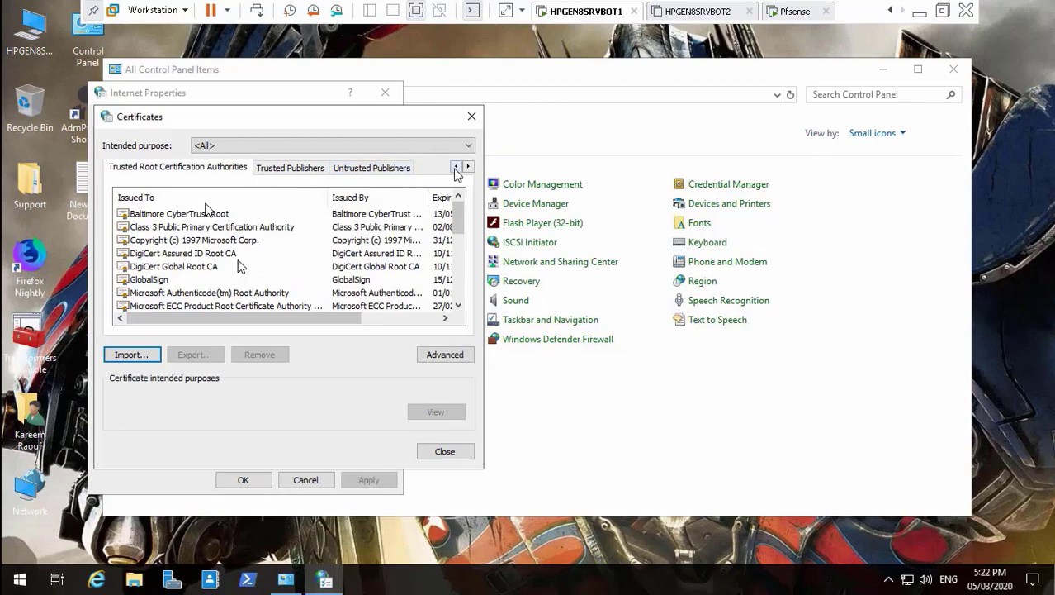
Import the Transformers-intermediate-CA file into the Intermediate Certification Authorities store.
click(456, 167)
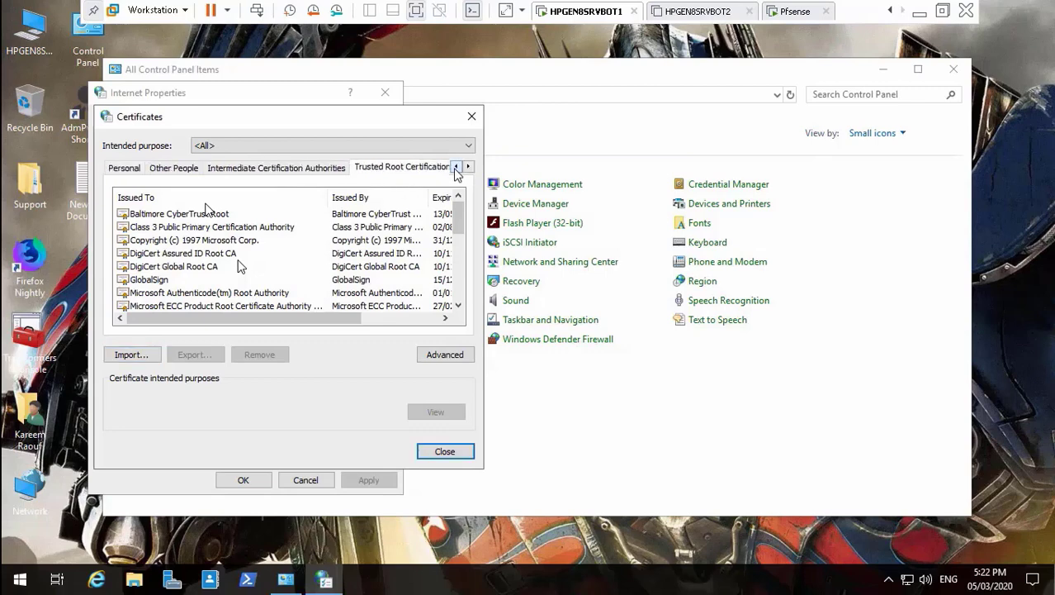
click(304, 169)
click(146, 354)
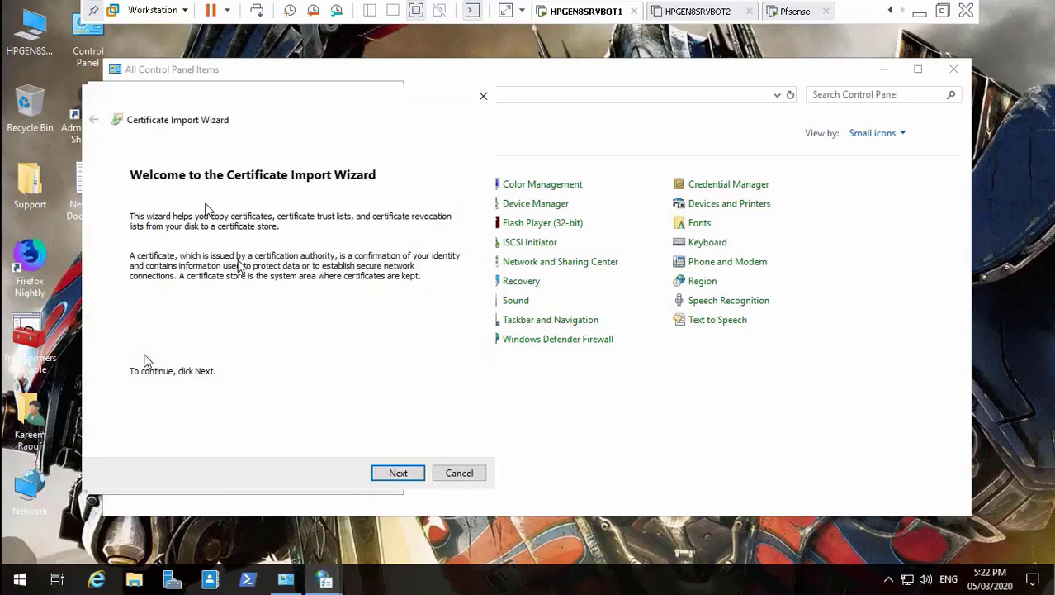
click(396, 473)
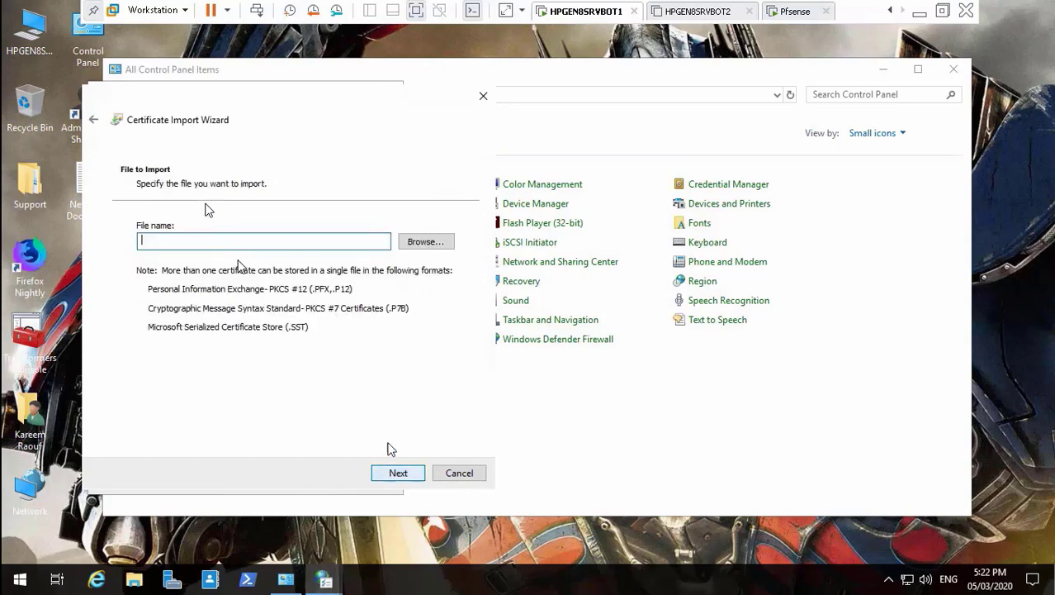
click(419, 238)
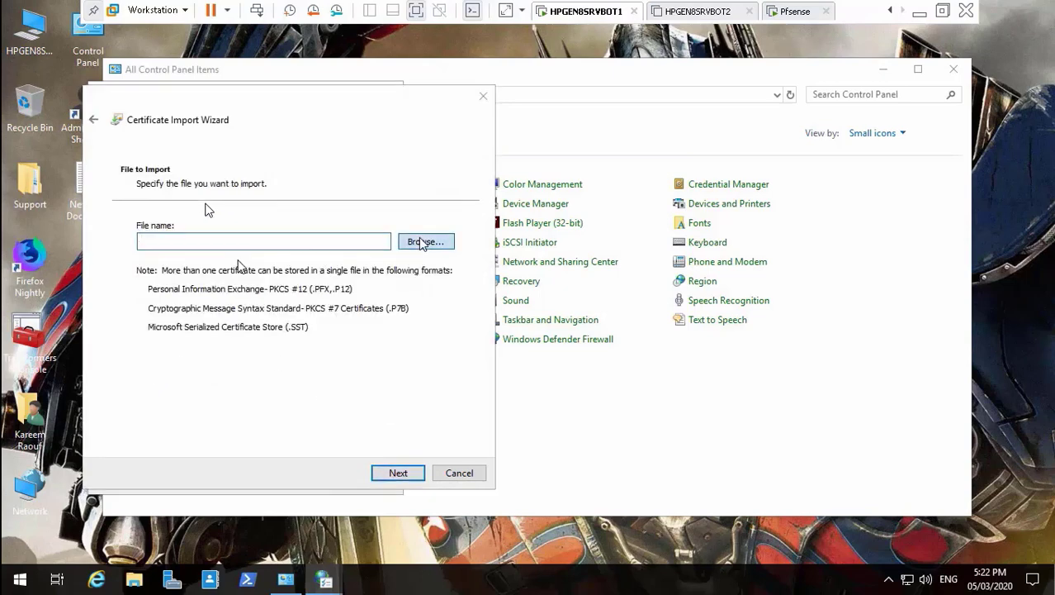
click(359, 264)
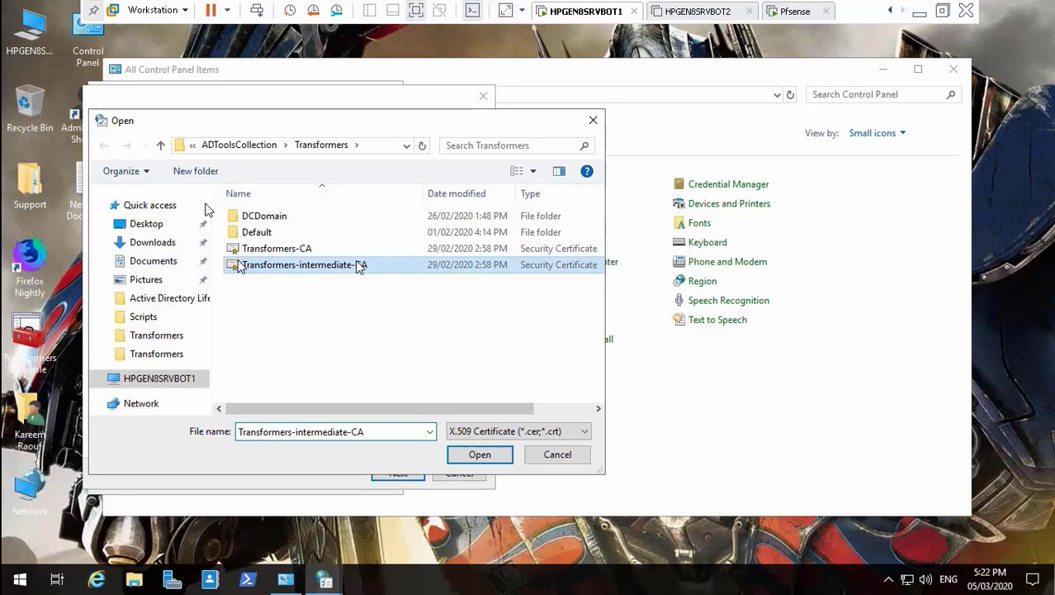
click(479, 456)
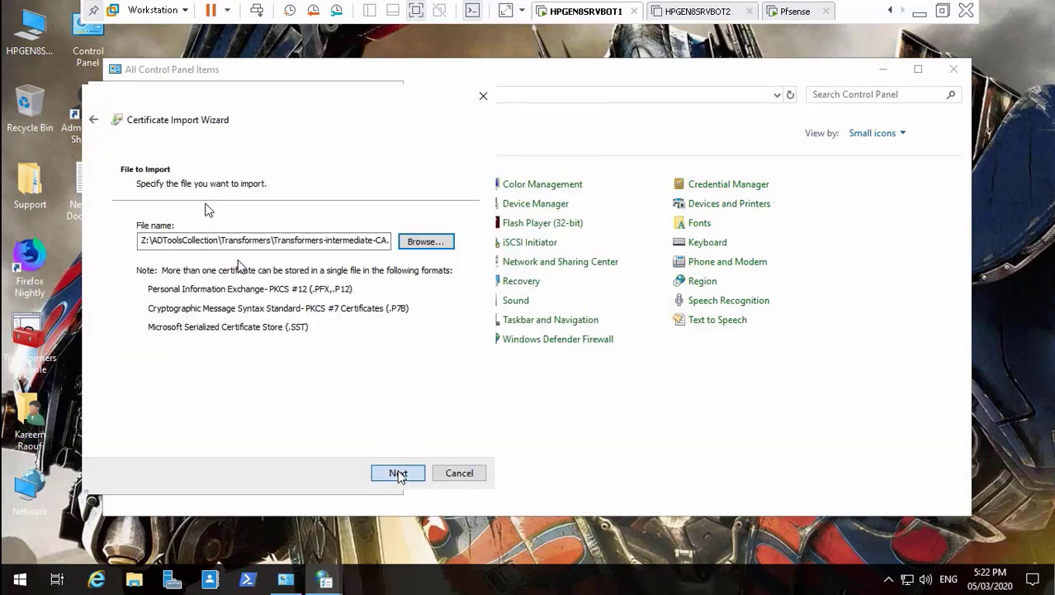
click(397, 473)
click(398, 474)
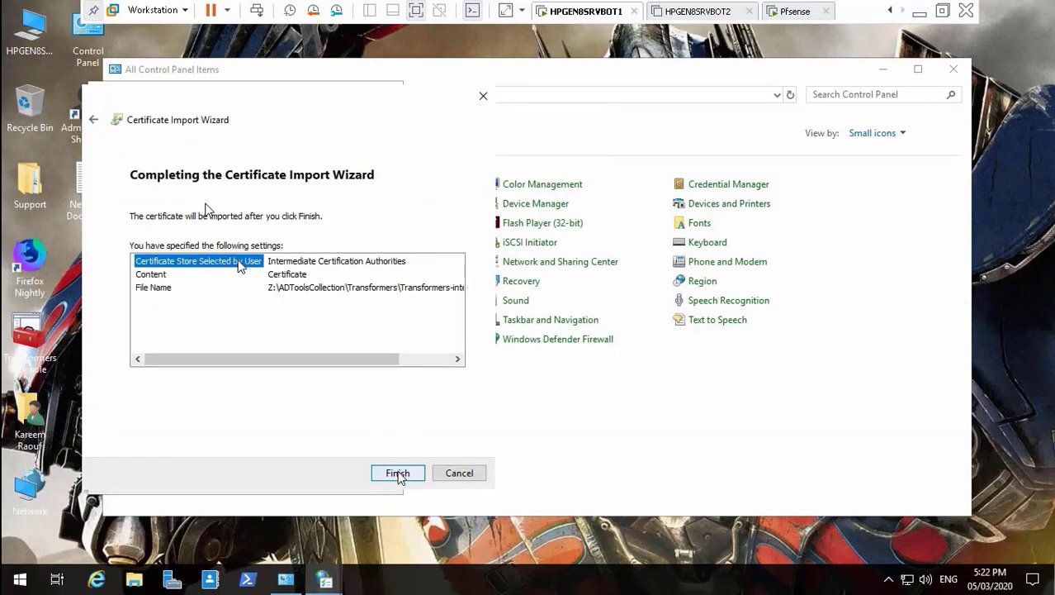
click(397, 473)
click(586, 347)
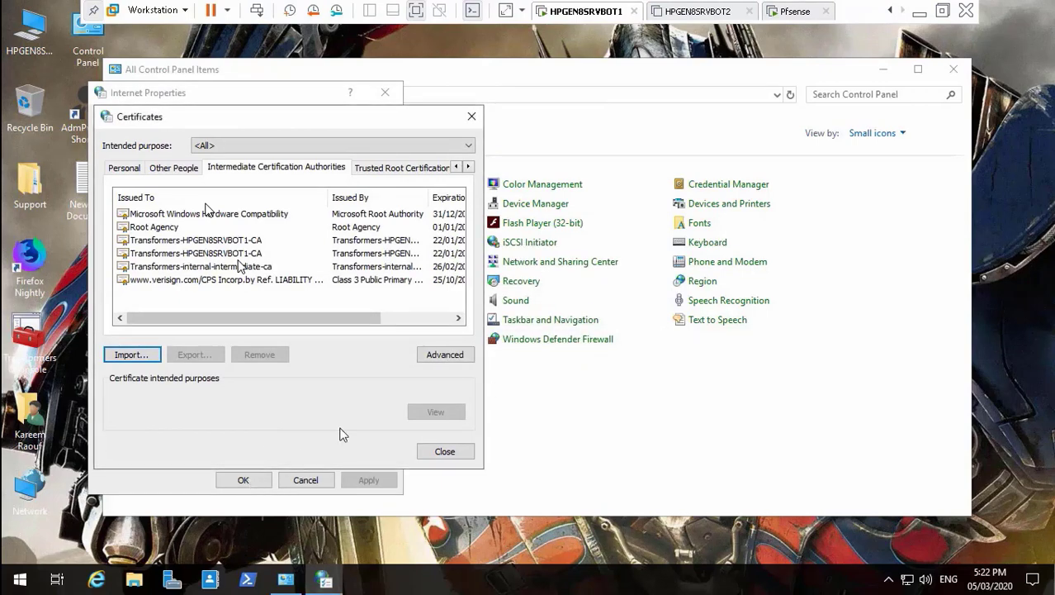
Close Certificates, Internet Properties and Control Panel to return to the desktop.
click(444, 451)
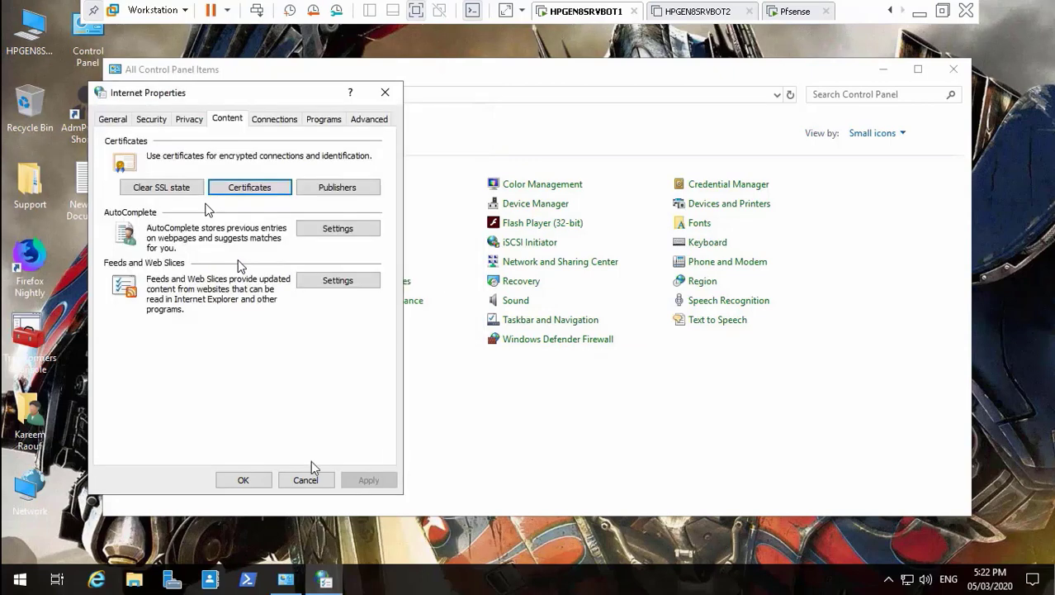
click(248, 479)
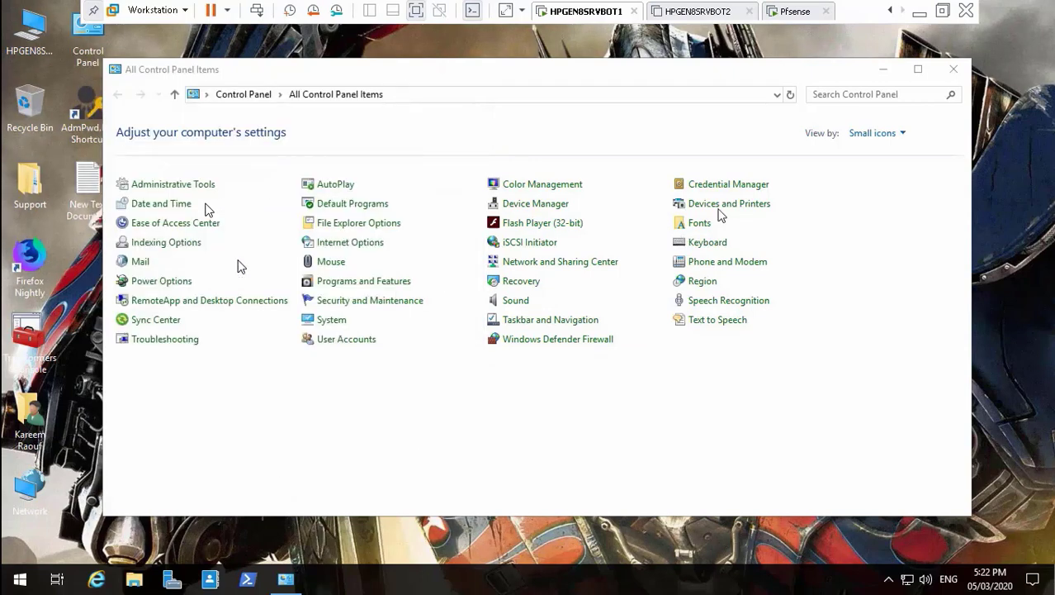
click(955, 71)
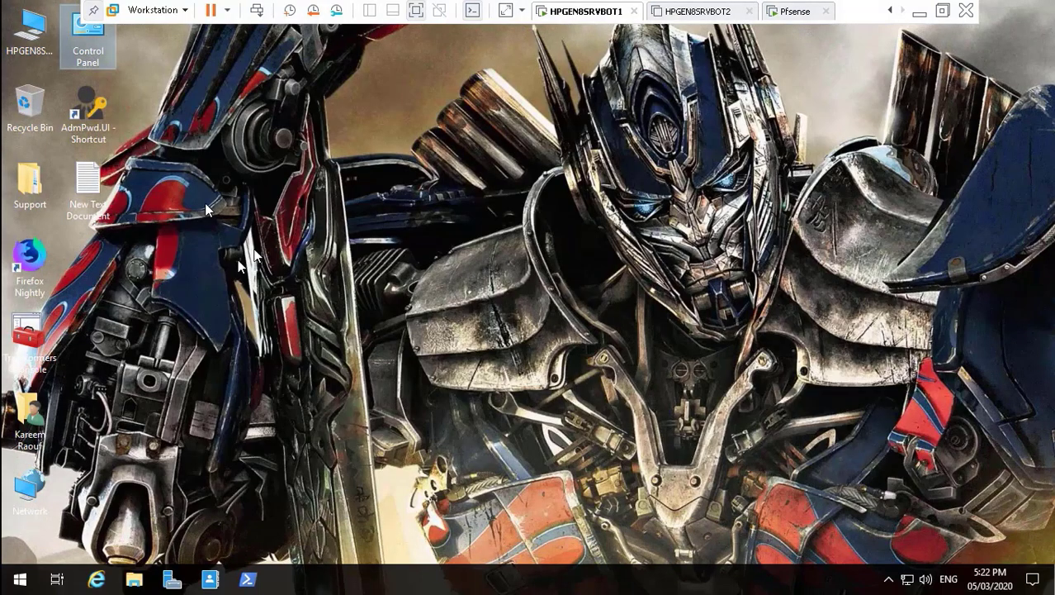
Launch Firefox Nightly and scroll its Privacy & Security options to the Certificates section.
click(37, 266)
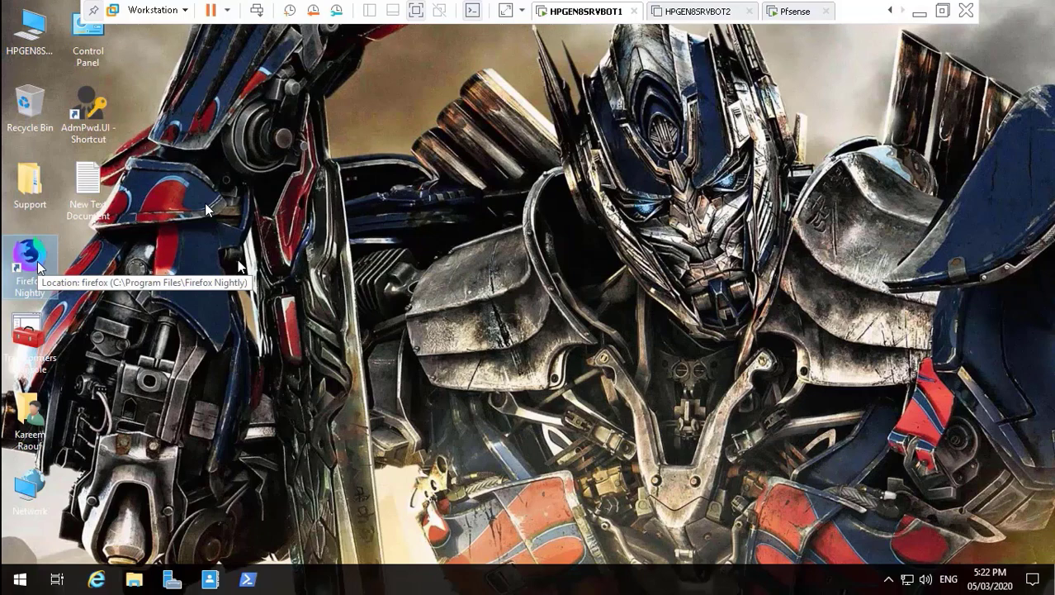
double_click(38, 263)
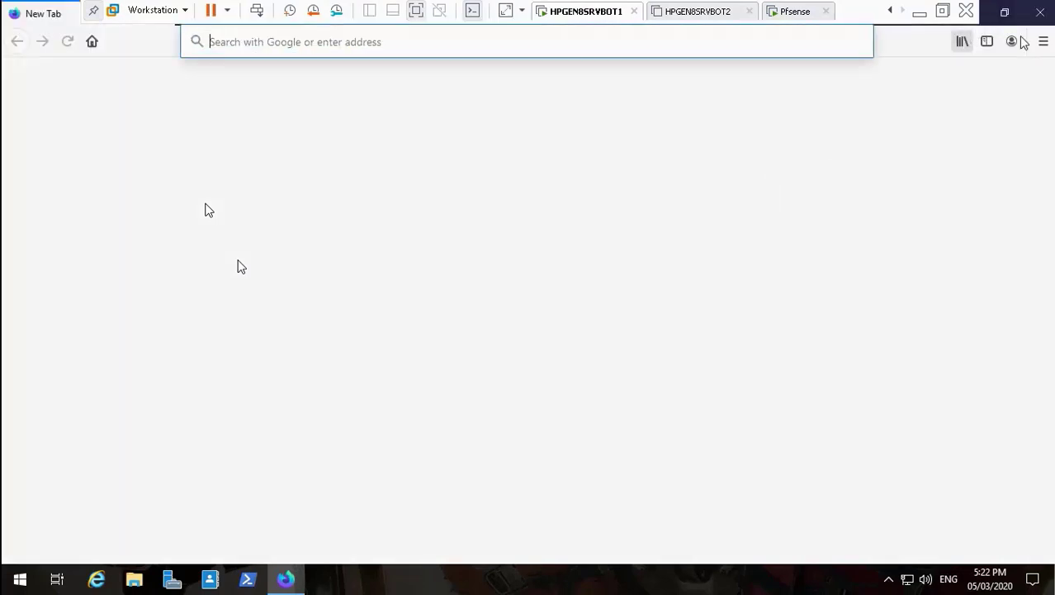
click(1043, 43)
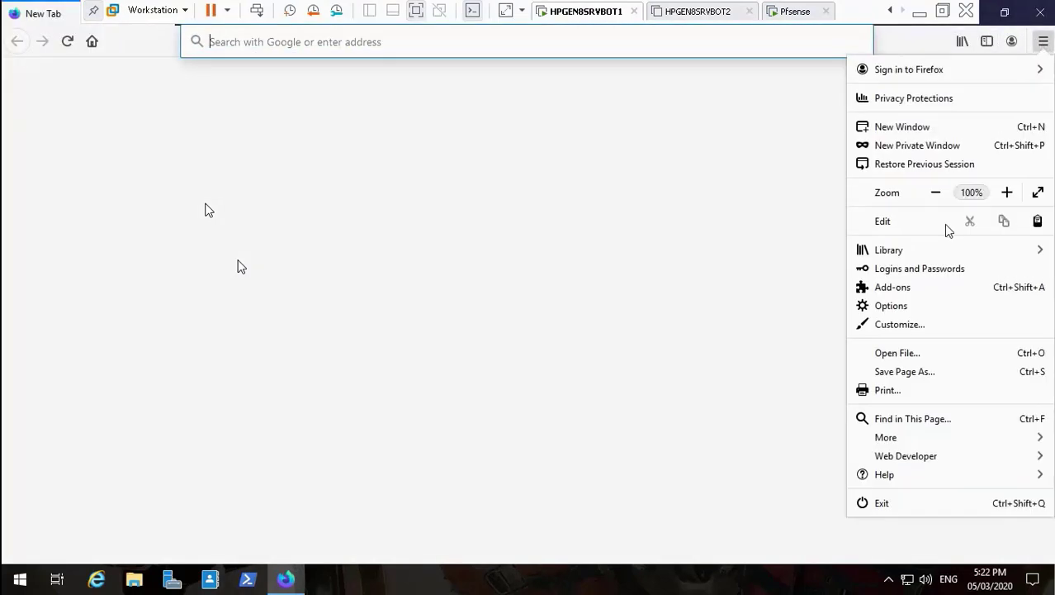
click(905, 307)
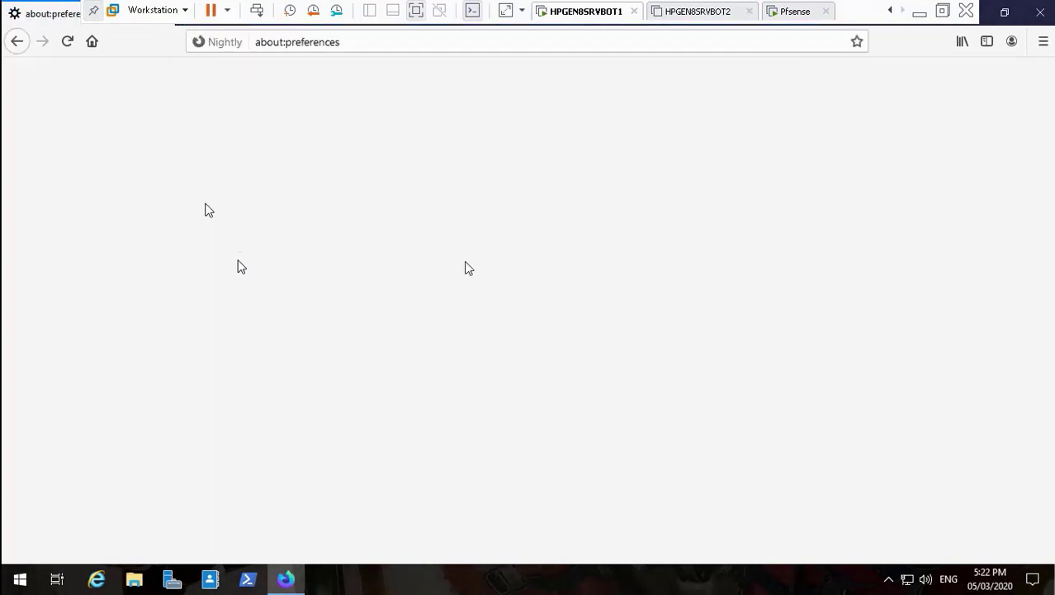
click(124, 245)
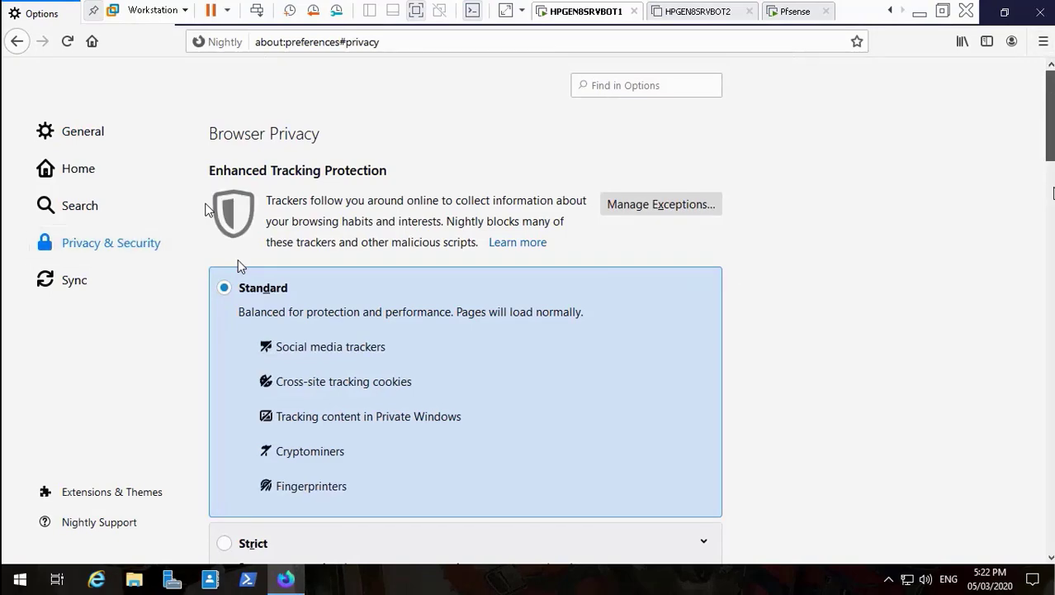
scroll(1051, 97, down, 20)
scroll(206, 209, down, 10)
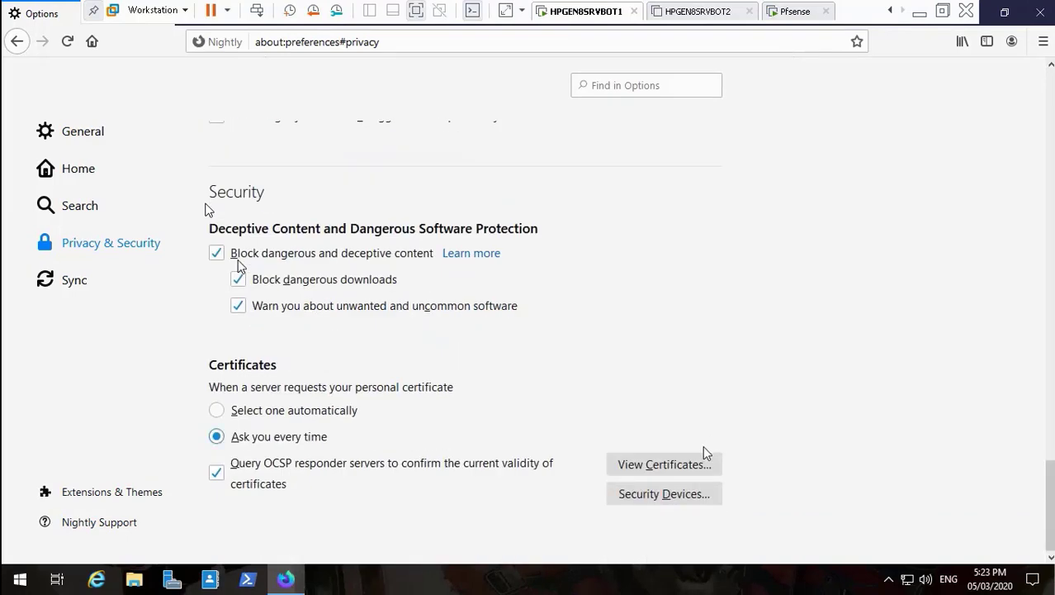
View the stored certificates and select Transformers-internal-ca in the Authorities list.
click(688, 462)
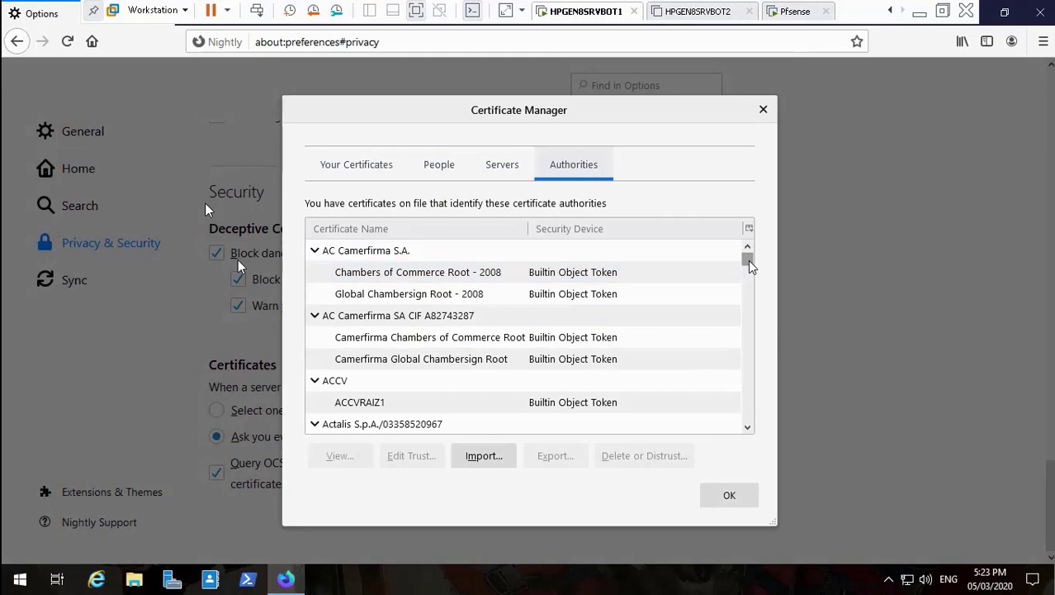
drag(748, 261, 749, 318)
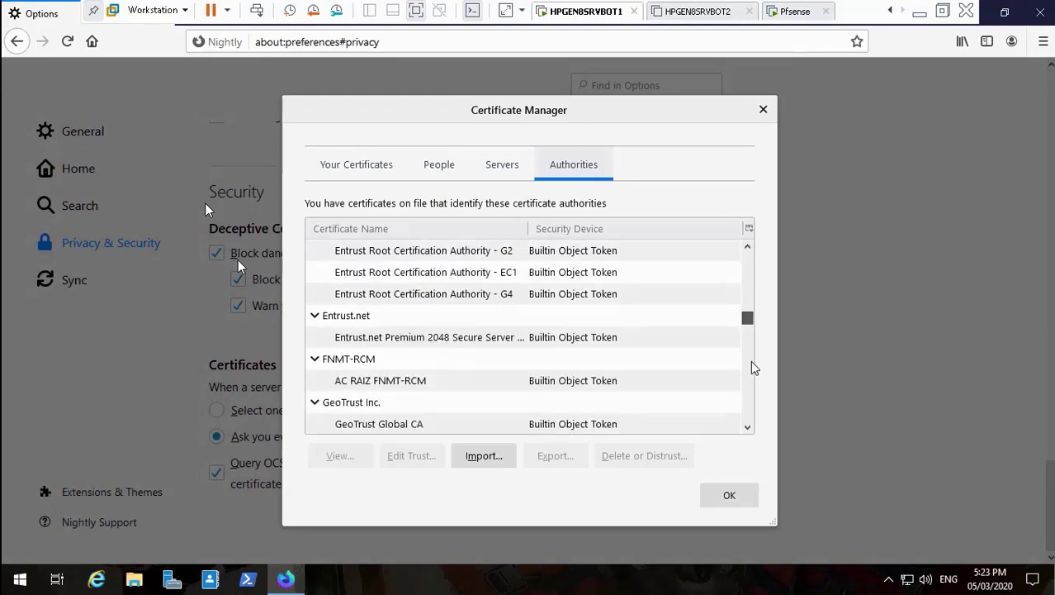
drag(751, 361, 751, 397)
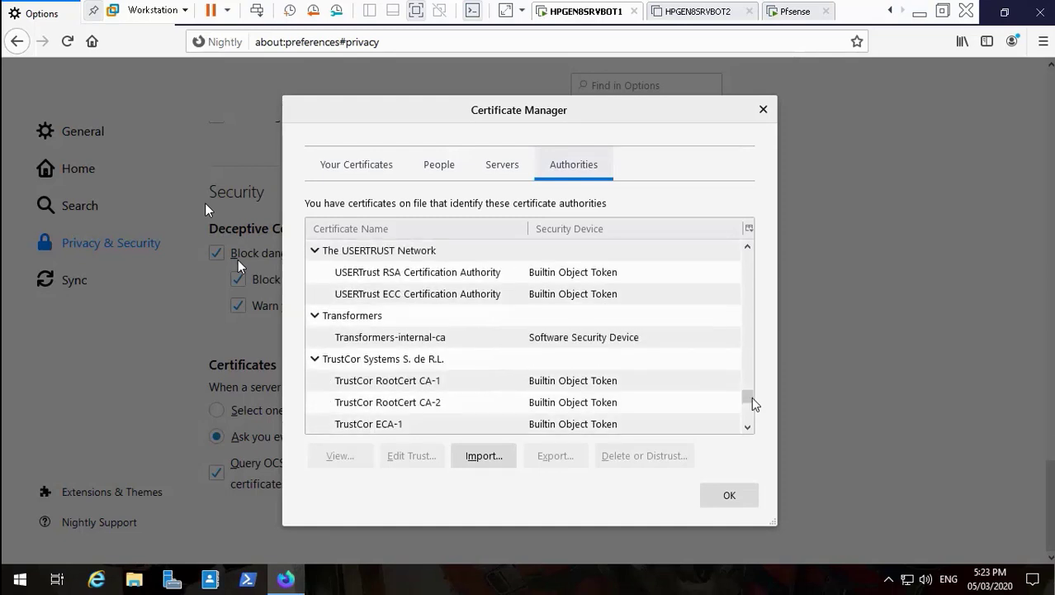
click(555, 343)
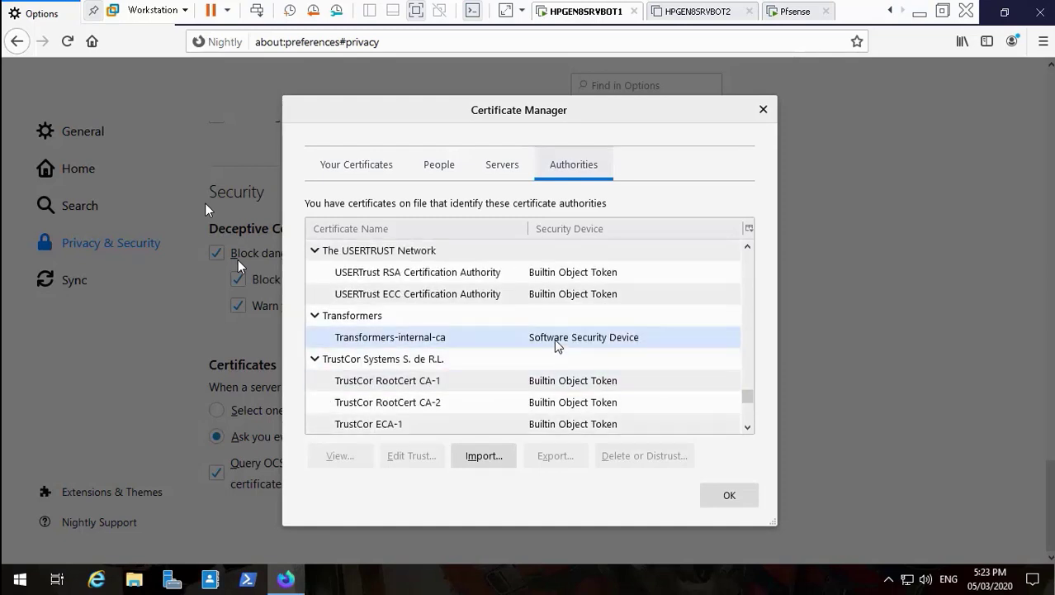
click(554, 339)
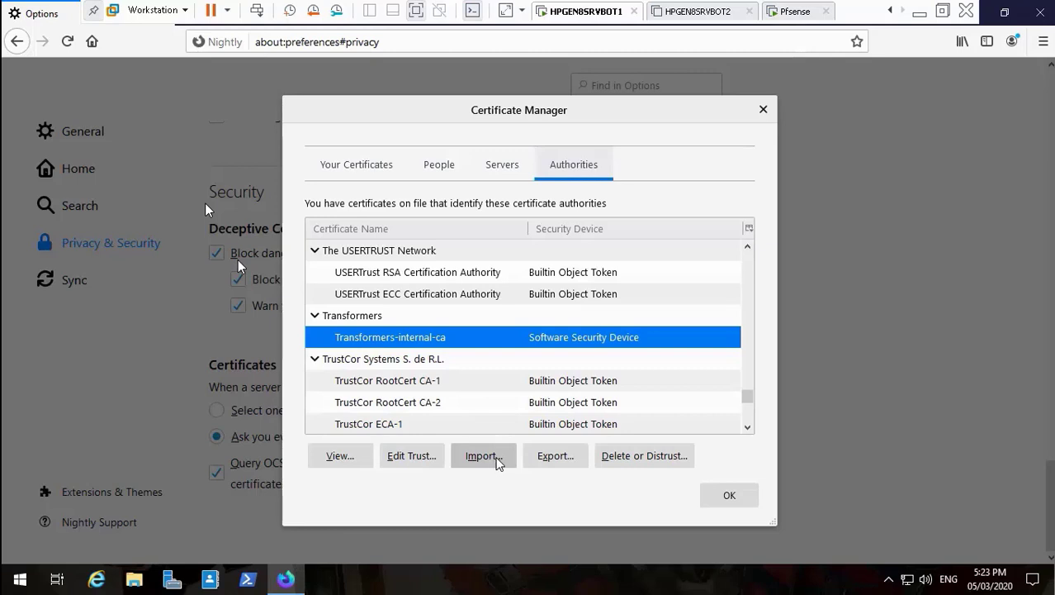
Import the Transformers-intermediate-CA file as an authority trusted for websites and email users.
click(497, 456)
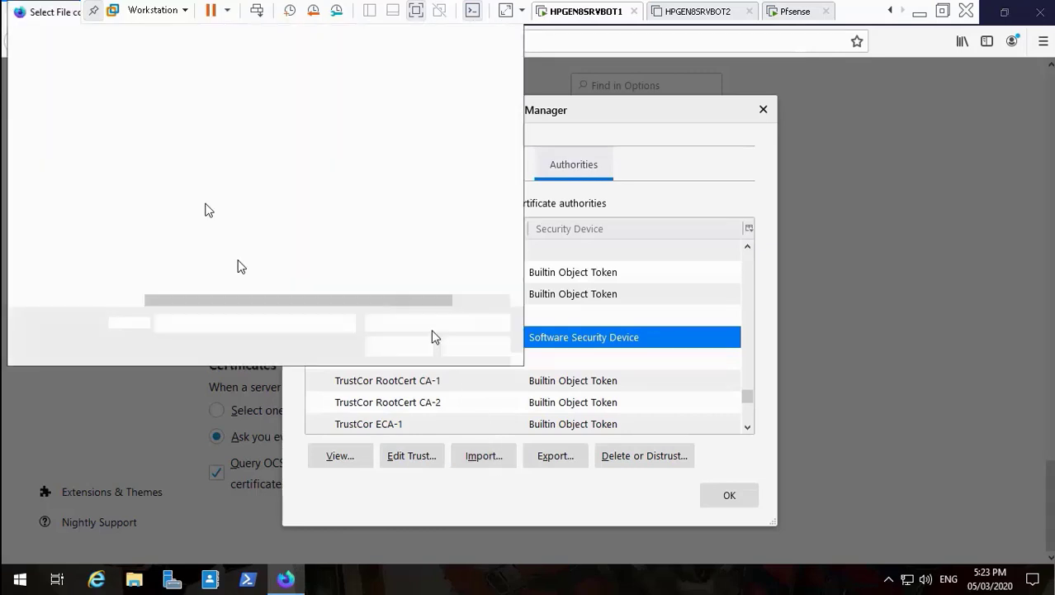
click(262, 159)
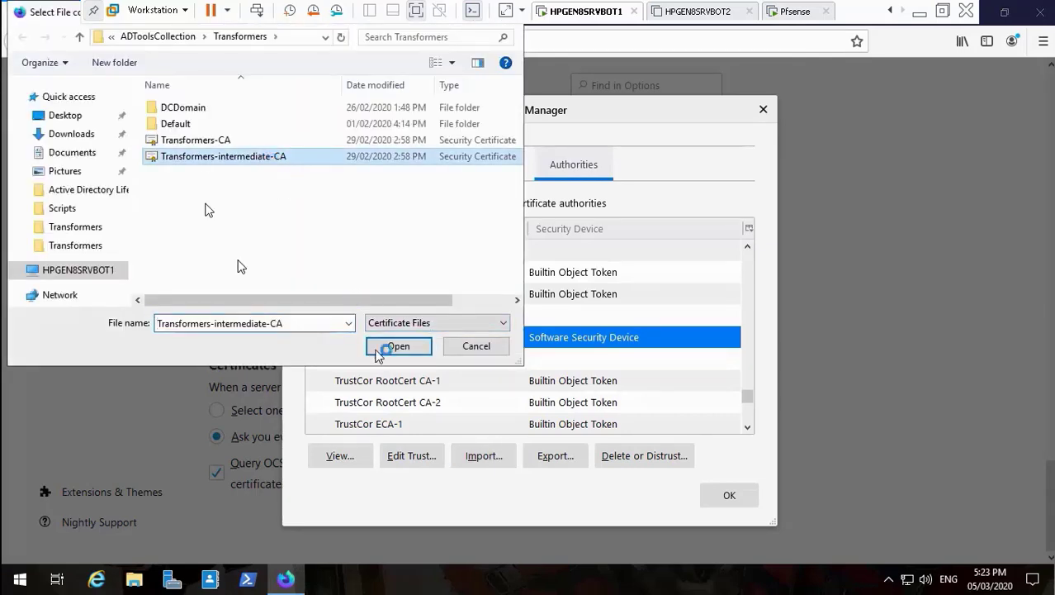
click(395, 347)
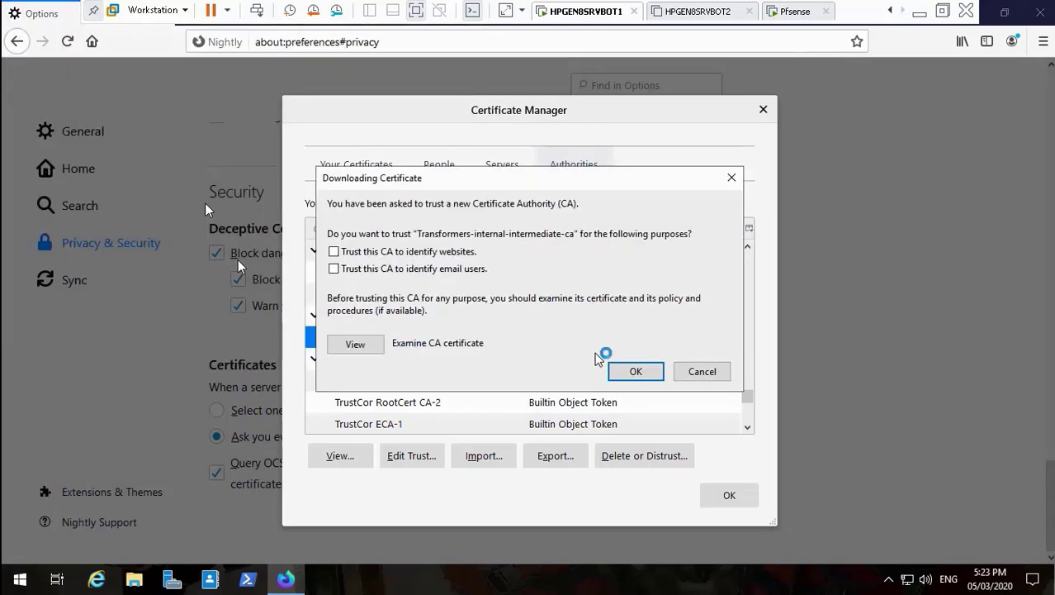
click(340, 253)
click(337, 269)
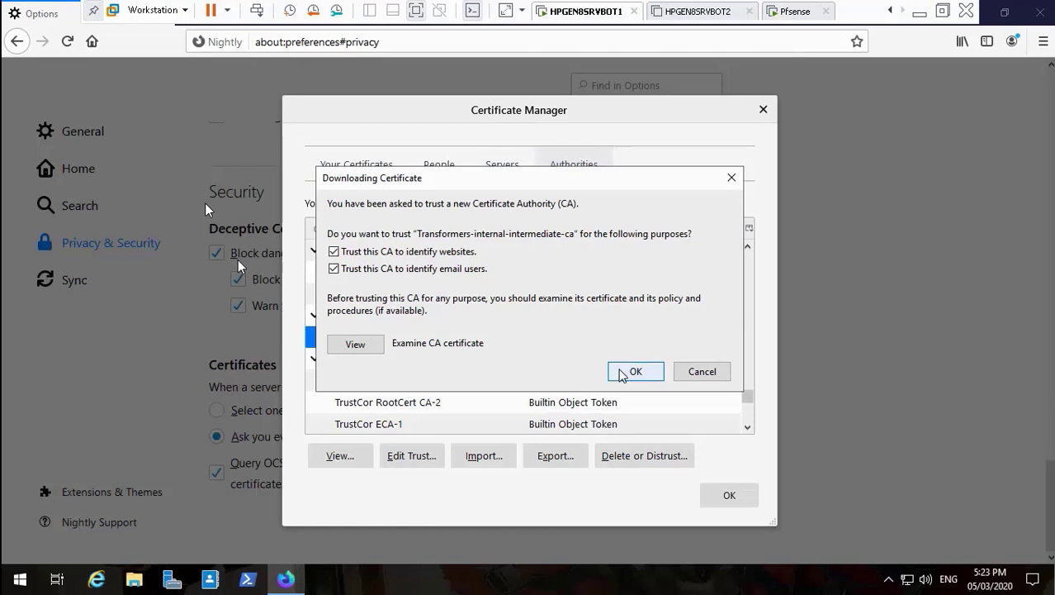
click(633, 372)
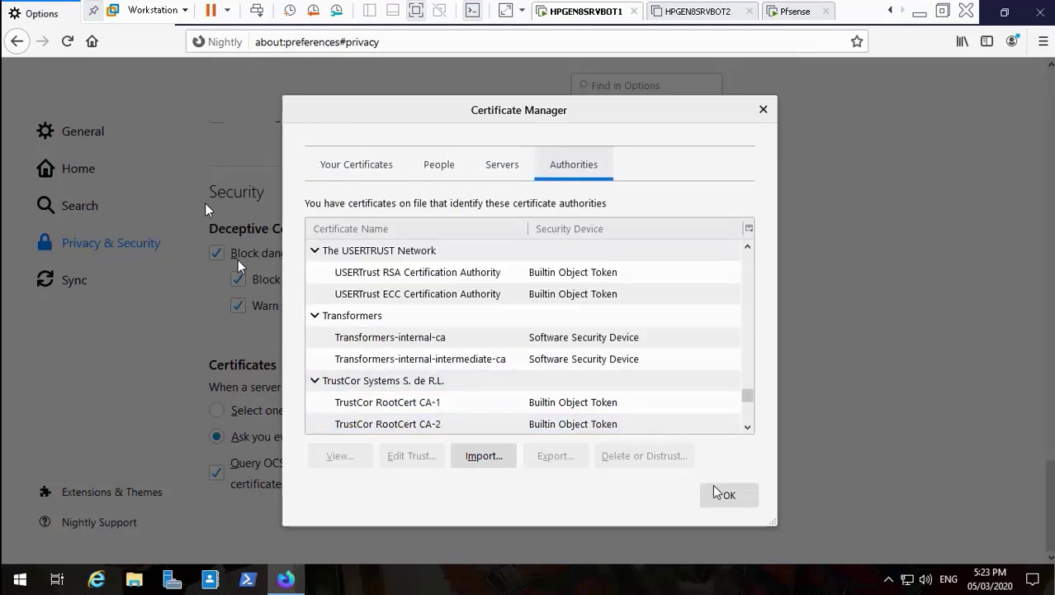
Close the Certificate Manager and restore the browser to a smaller window.
click(747, 417)
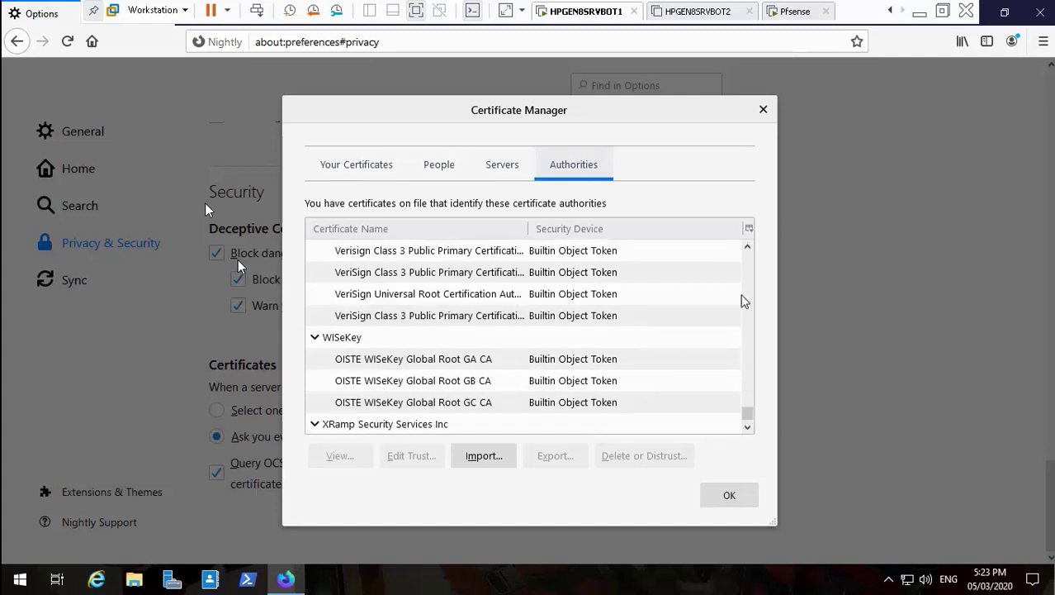
click(727, 496)
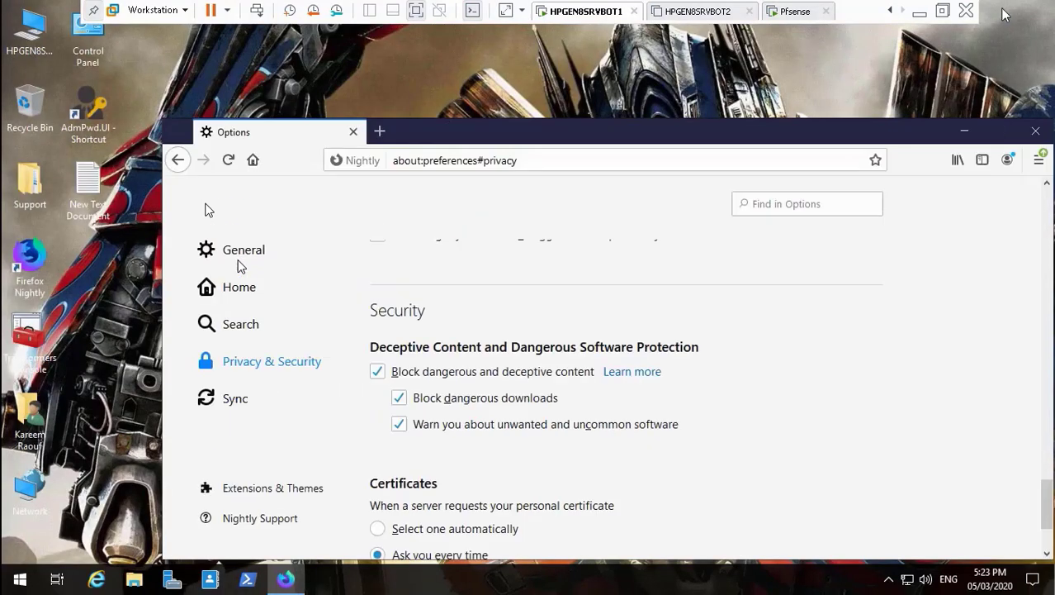
click(1005, 13)
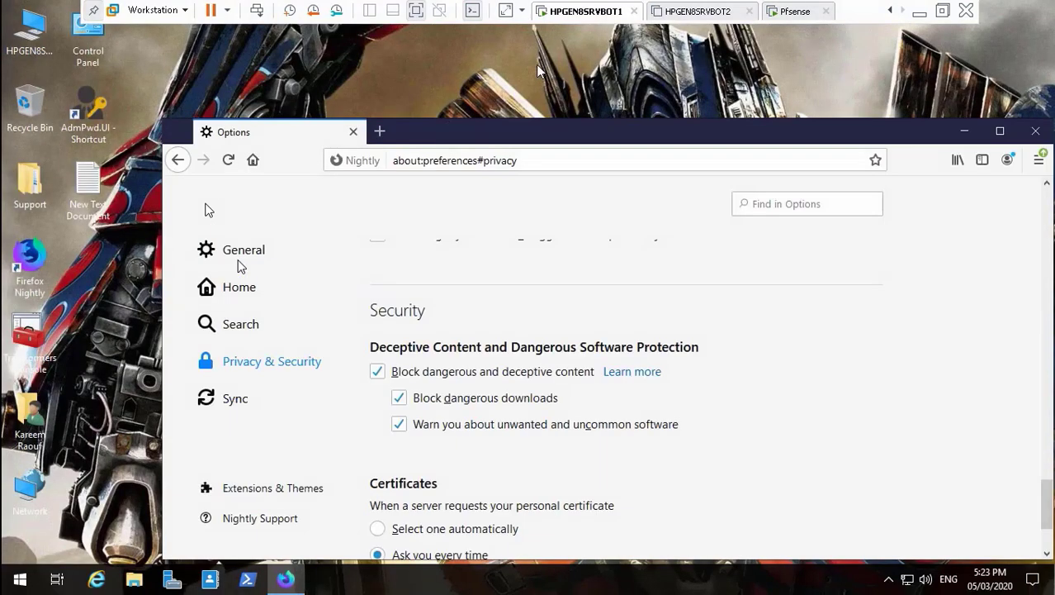
click(459, 160)
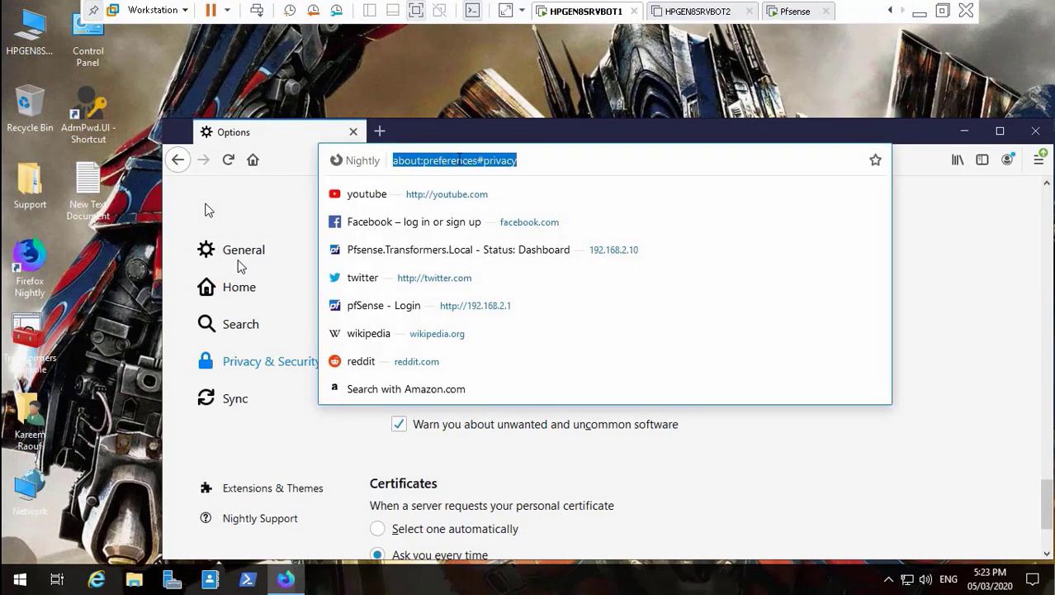
Load youtube.com from the address suggestions, maximizing the window while it loads.
key(BackSpace)
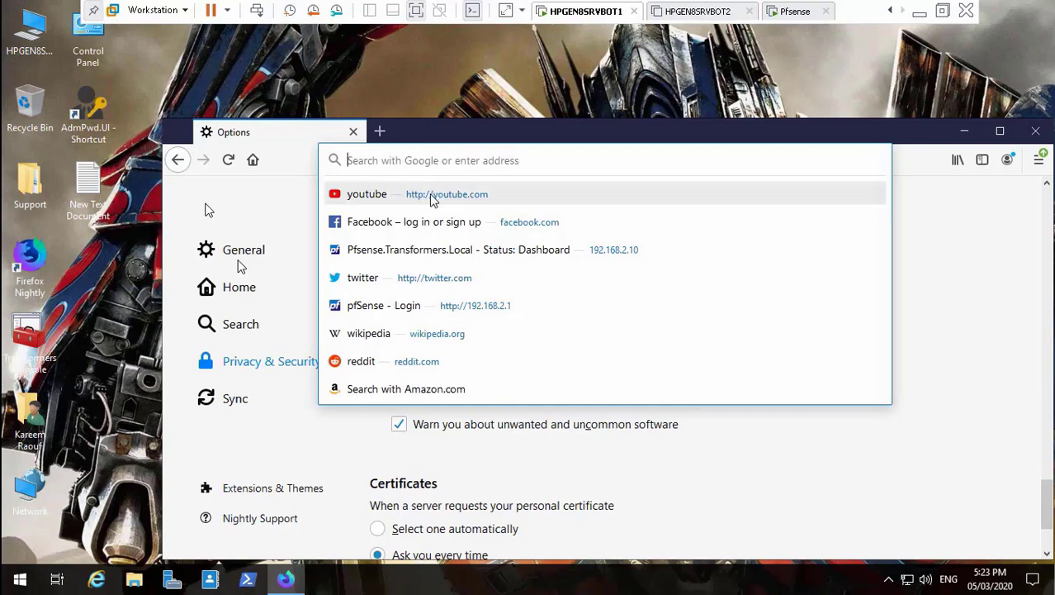
click(430, 193)
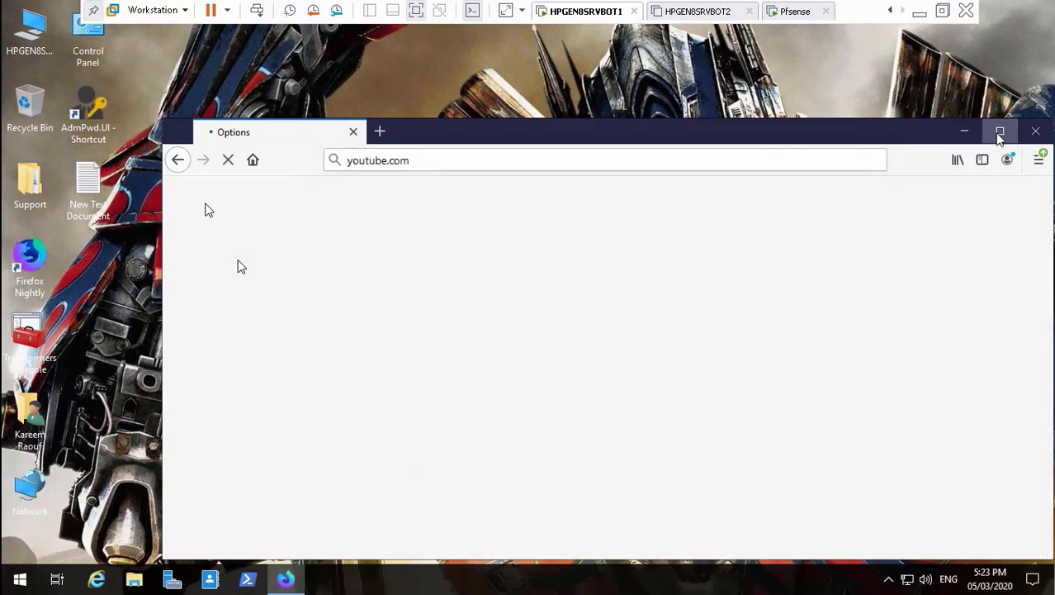
click(999, 131)
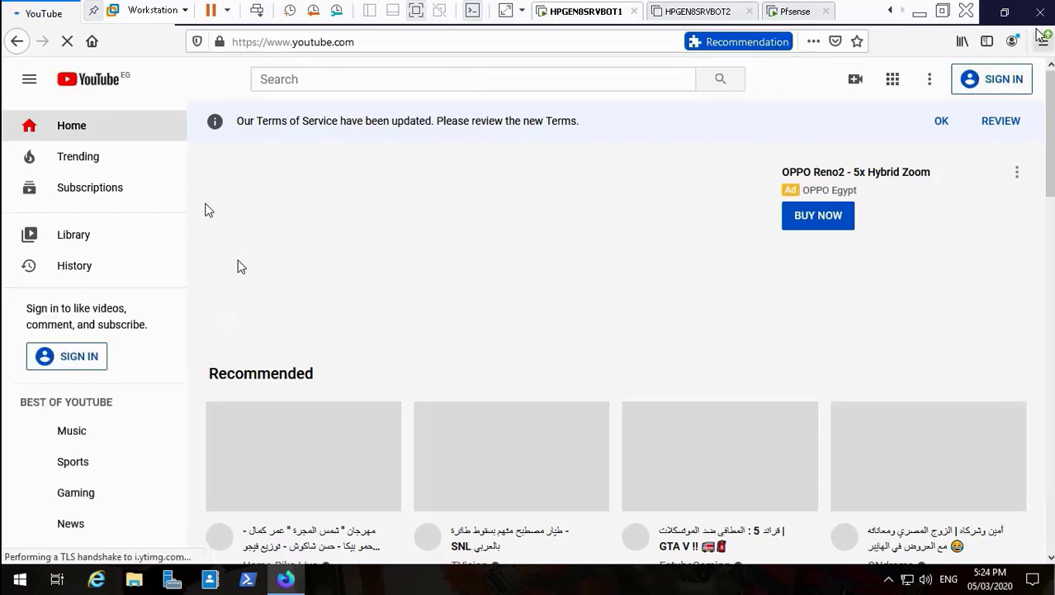
click(1004, 12)
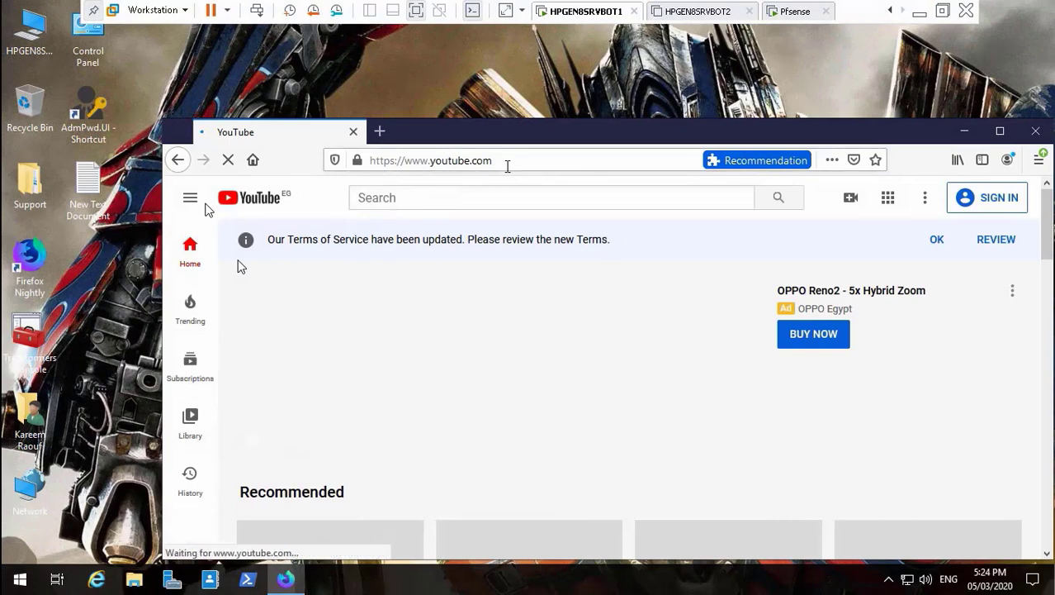
click(508, 166)
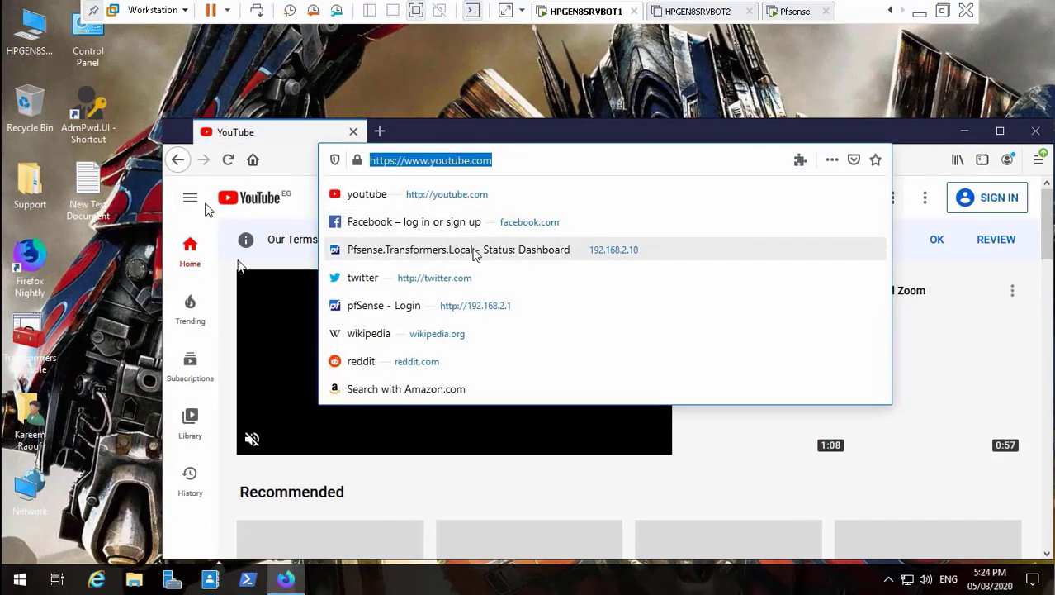
Open pfSense at 192.168.2.10, sign in with the administrator's credentials, and save the login.
click(476, 252)
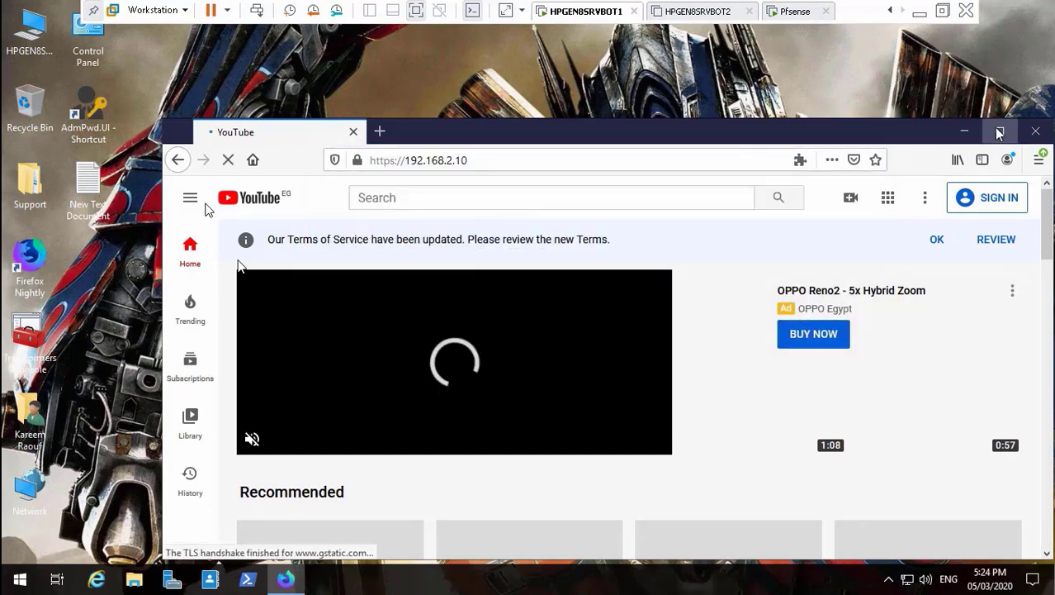
click(999, 134)
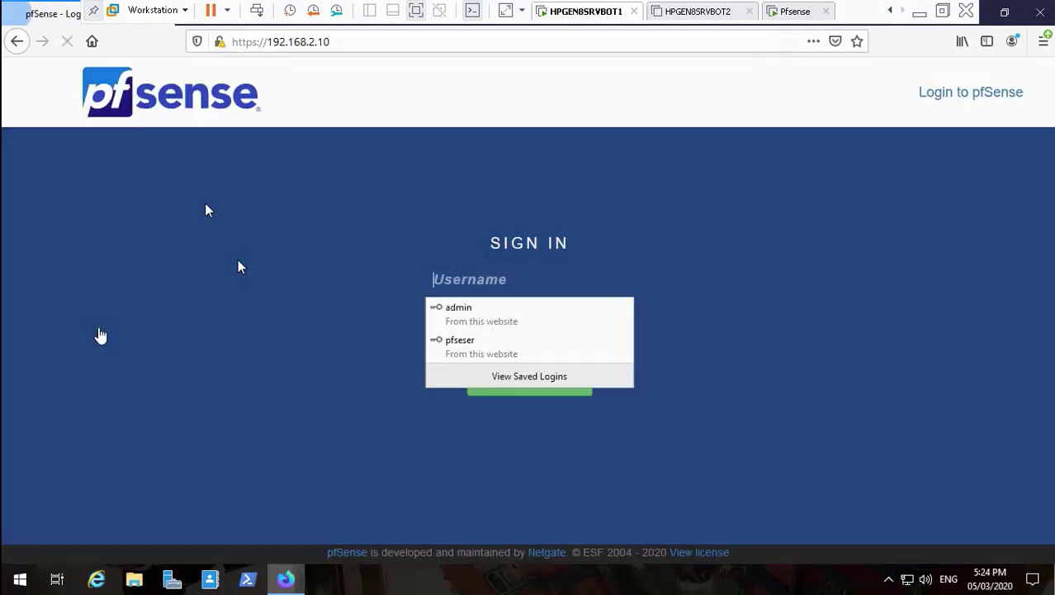
click(444, 278)
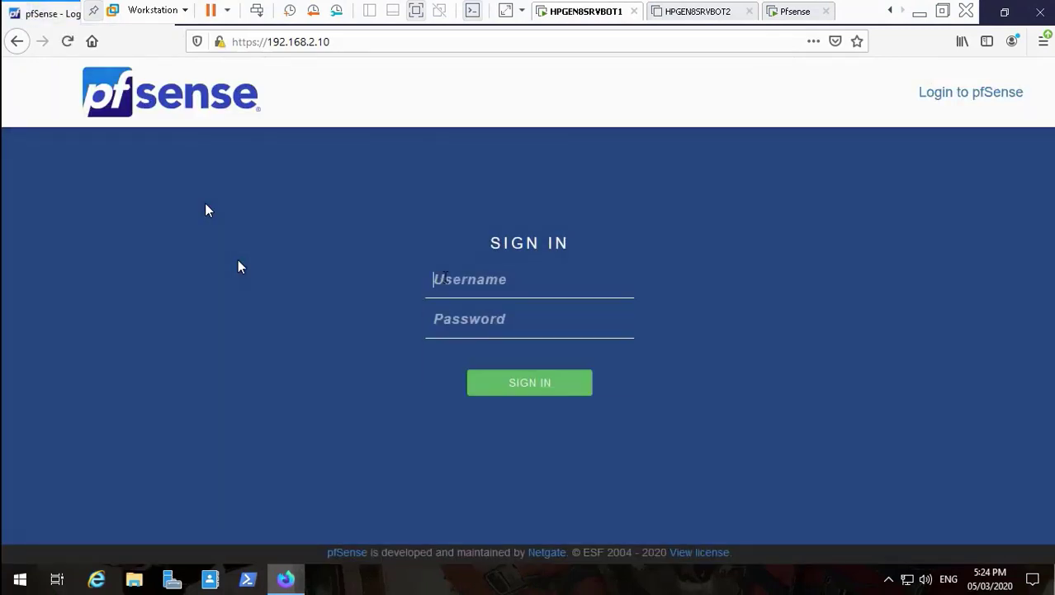
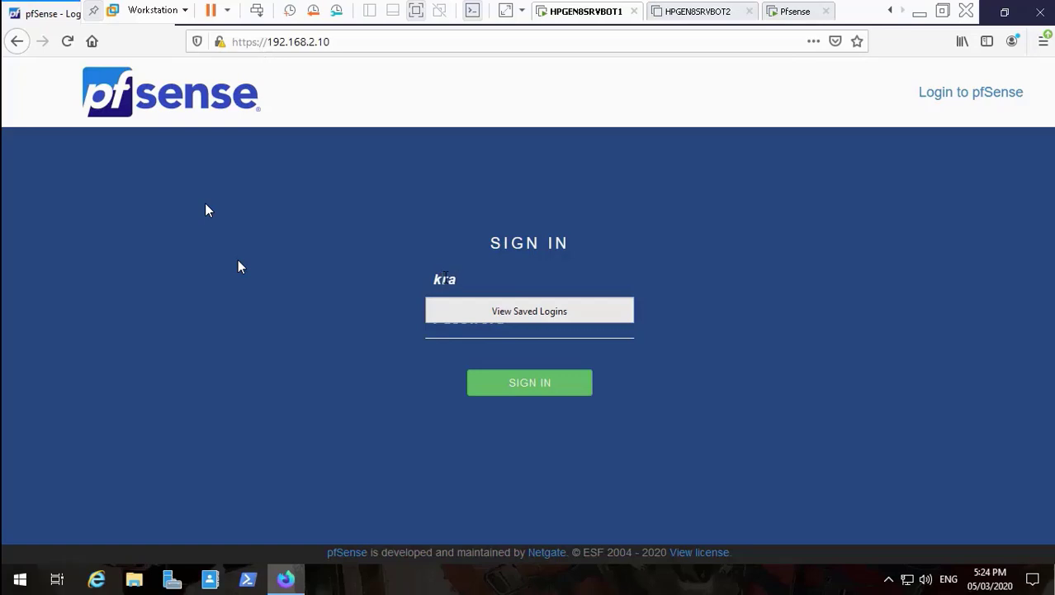
key(Tab)
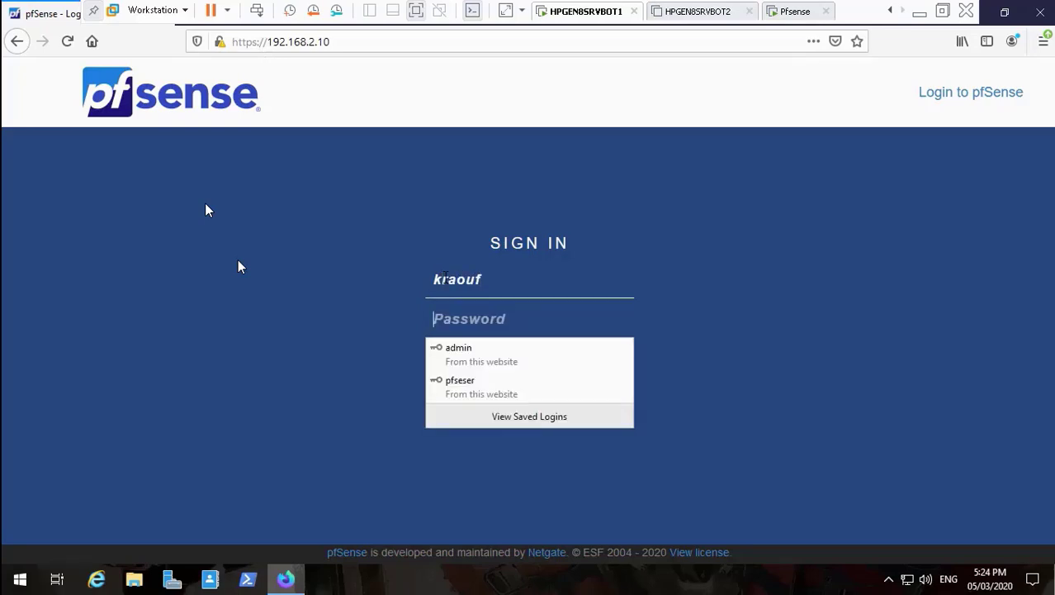
text(*****)
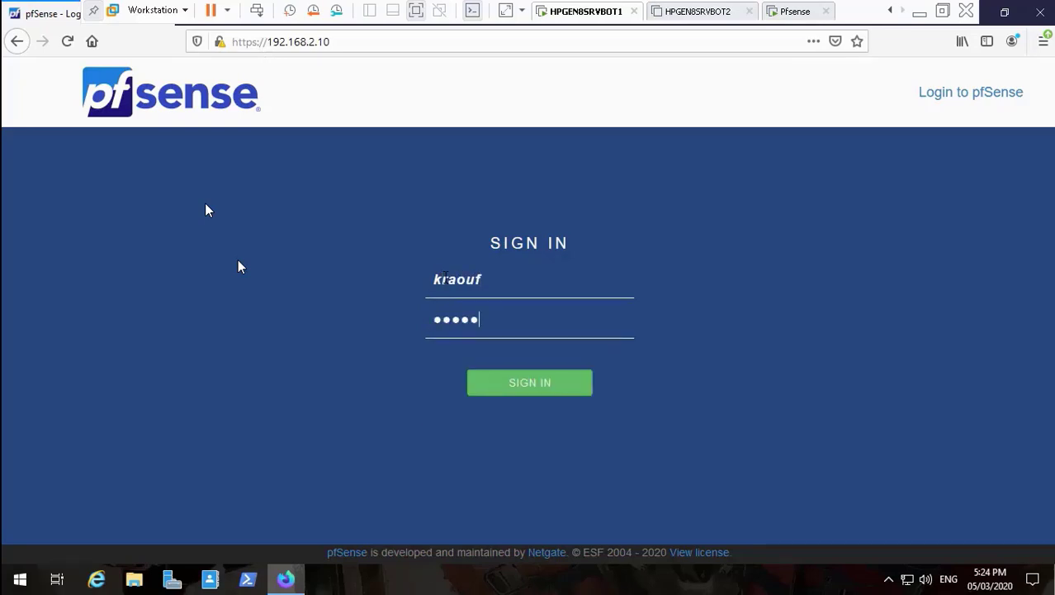
text(*****)
key(Return)
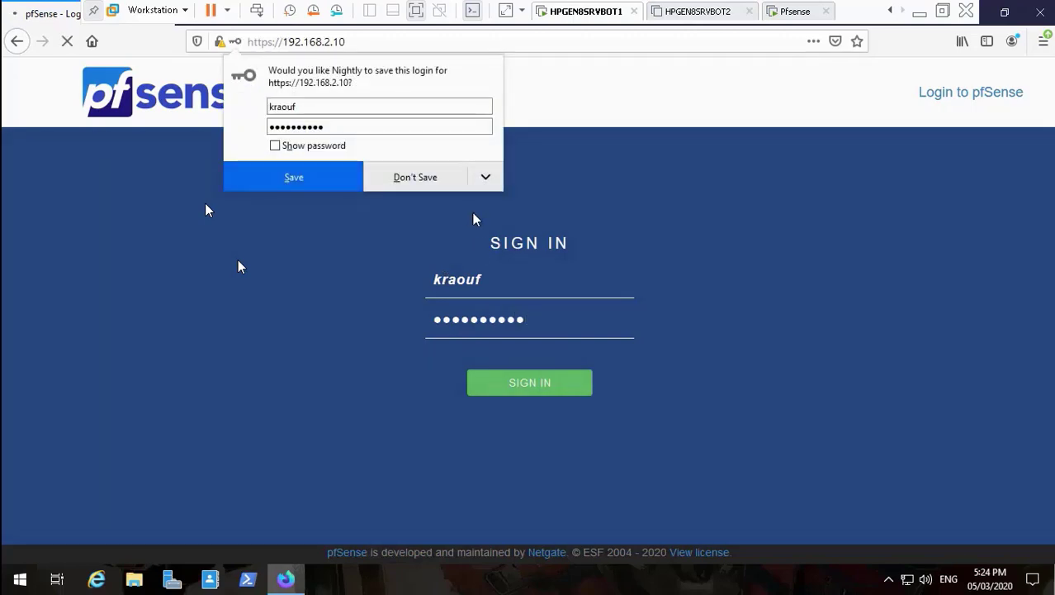
click(330, 184)
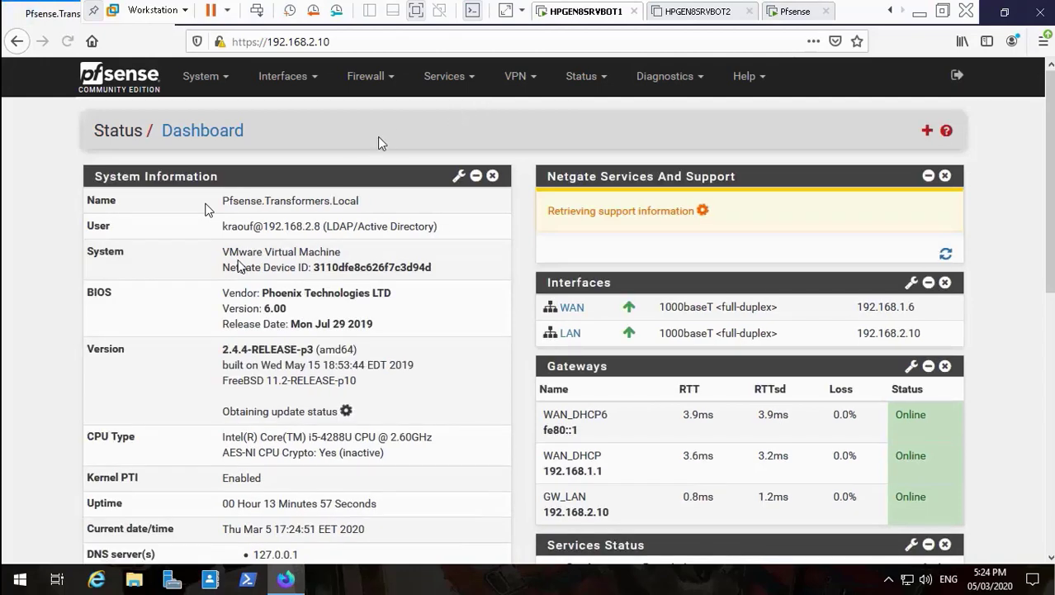
Open SquidGuard's BlockSocialMedia target category and review its facebook.com, twitter.com, linkedin.com domains.
click(450, 78)
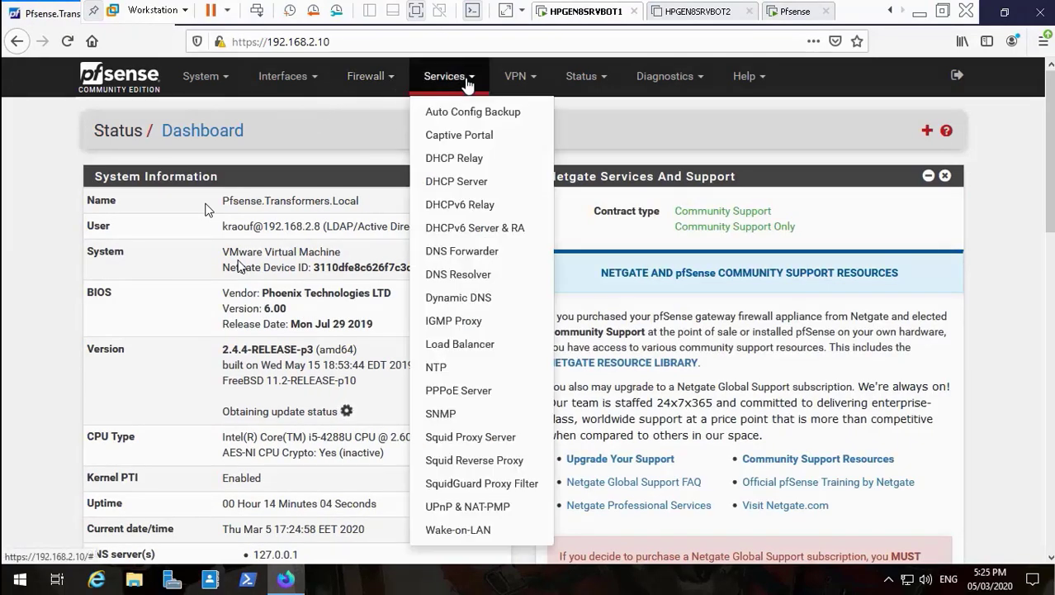
click(491, 485)
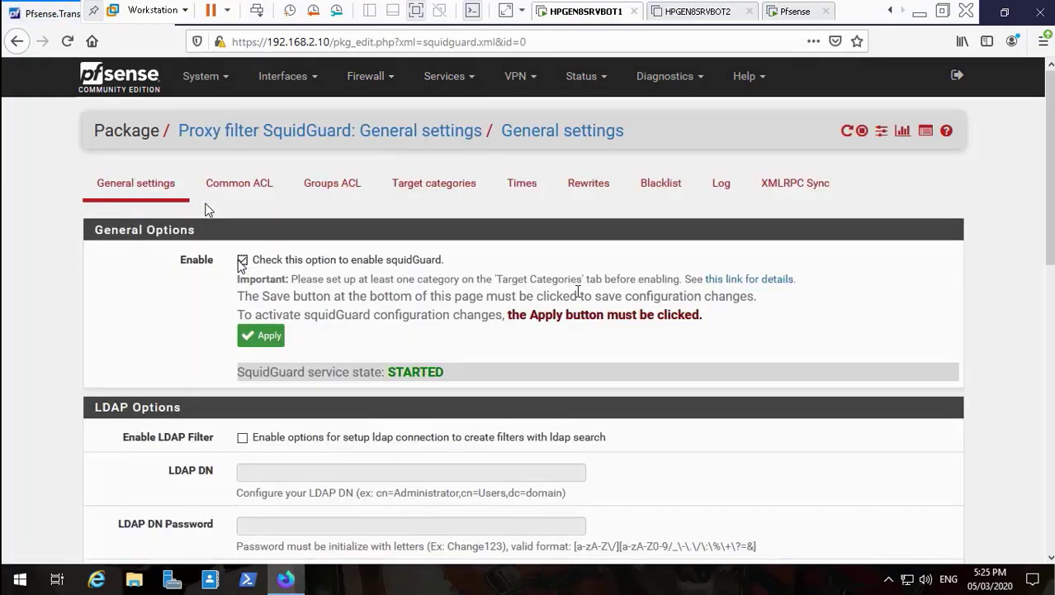
click(452, 190)
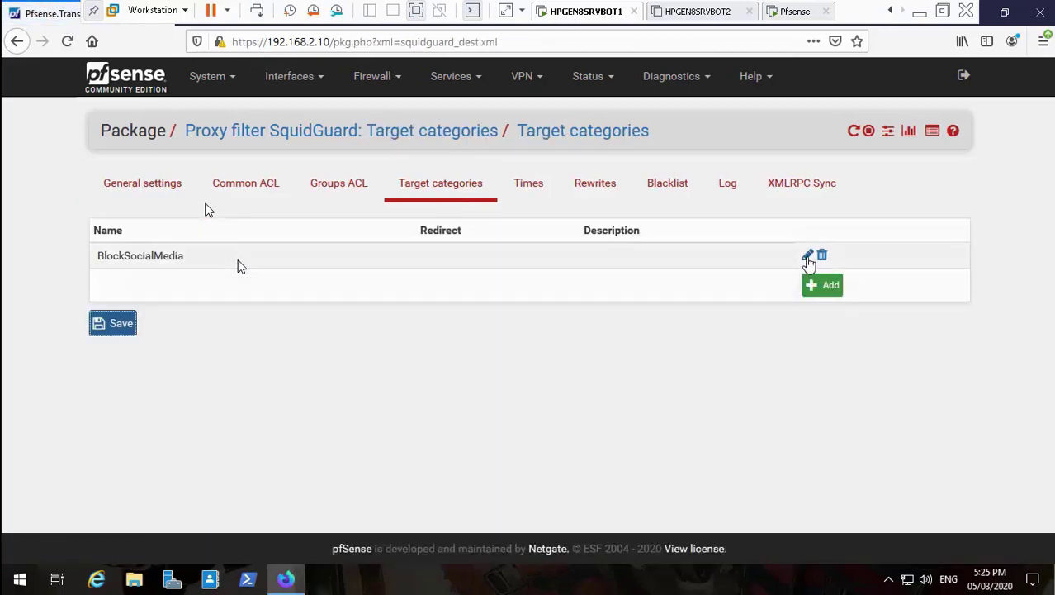
click(807, 258)
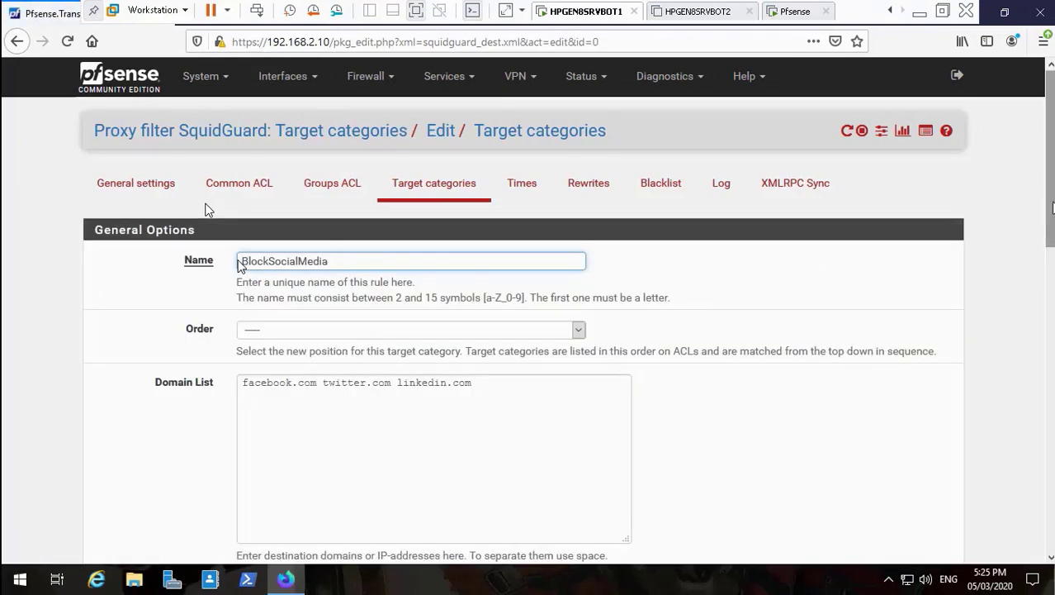
scroll(206, 209, down, 10)
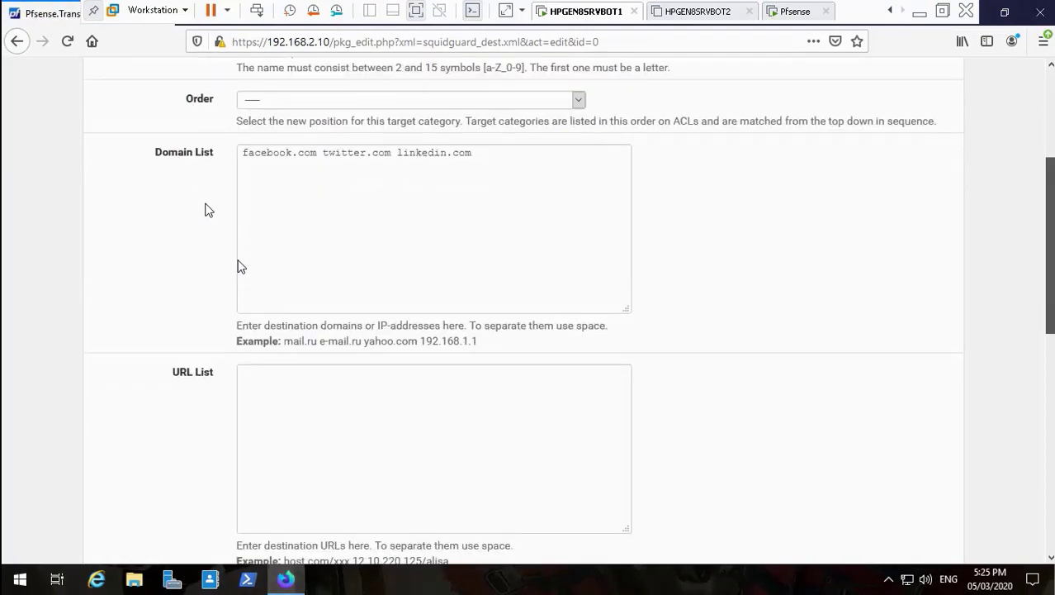
scroll(207, 209, down, 3)
scroll(206, 210, up, 15)
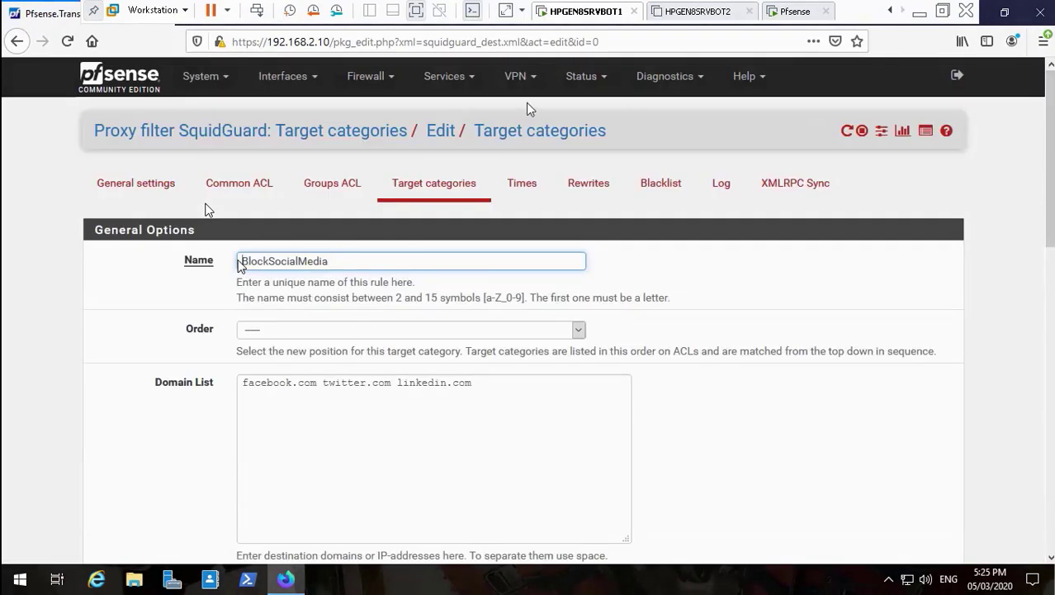
click(468, 79)
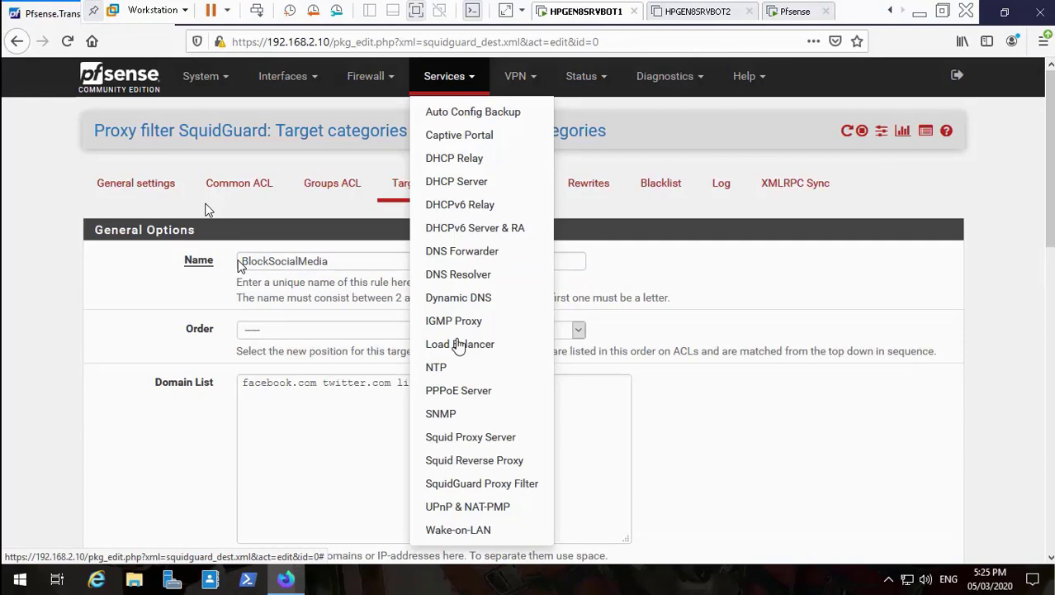
Review Squid's General settings: LAN port 3128, SSL filtering Splice All with Transformers-CA.
click(479, 435)
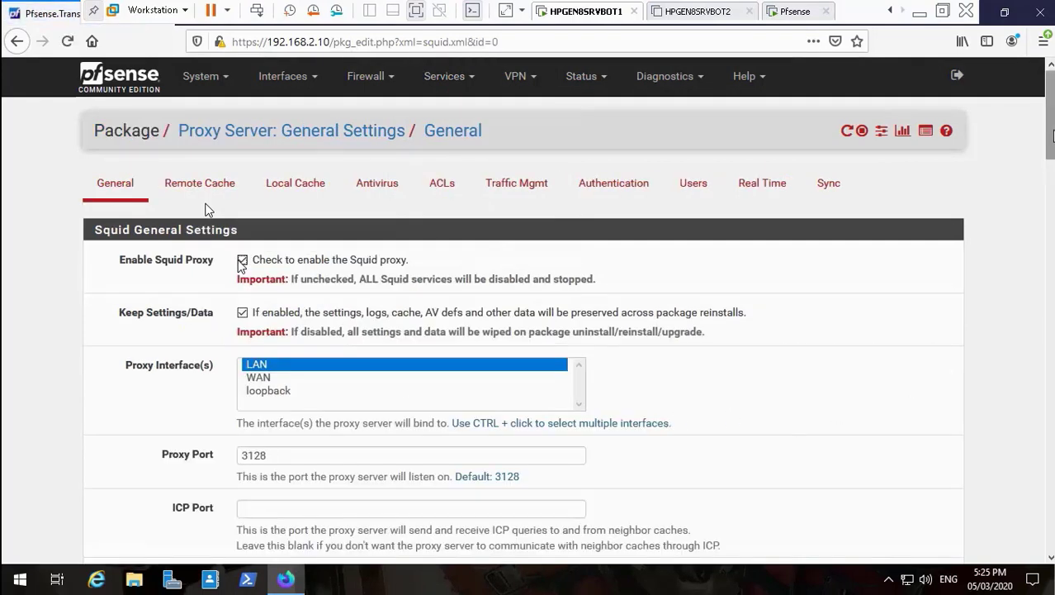
scroll(241, 265, down, 10)
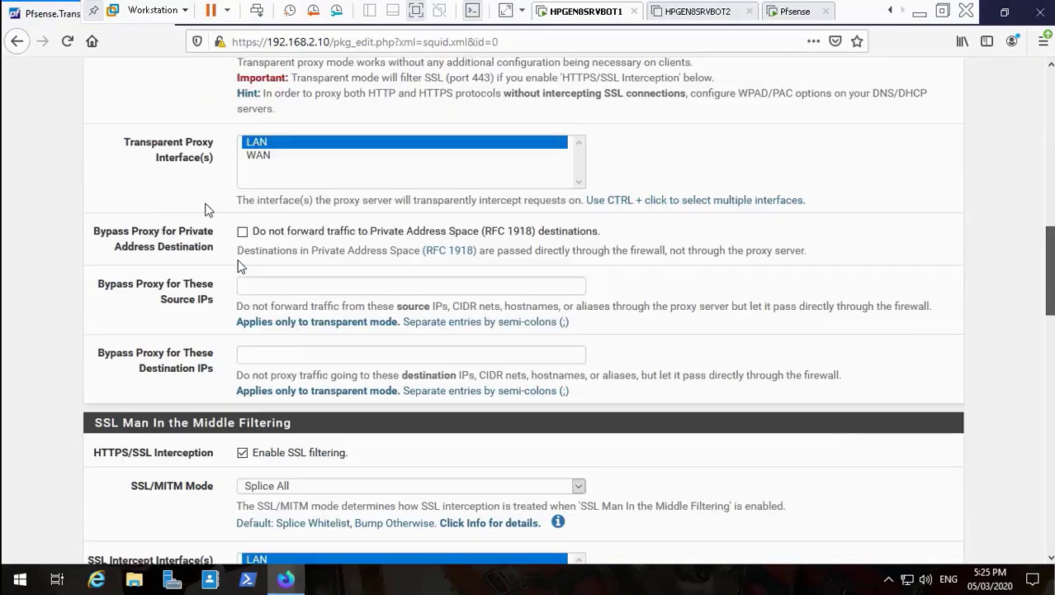
scroll(241, 264, down, 9)
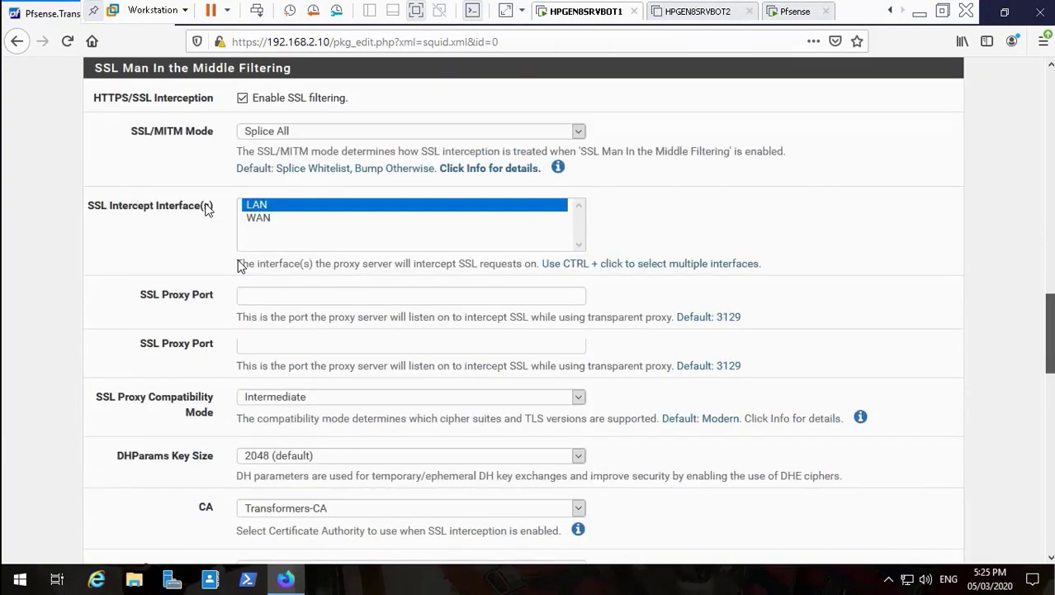
scroll(242, 266, down, 2)
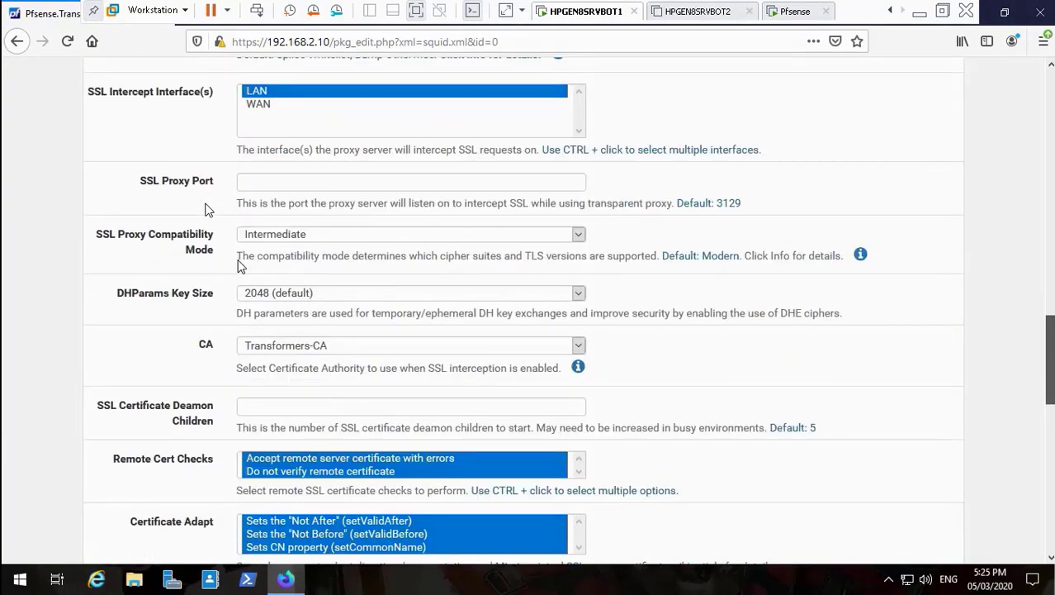
scroll(239, 264, down, 10)
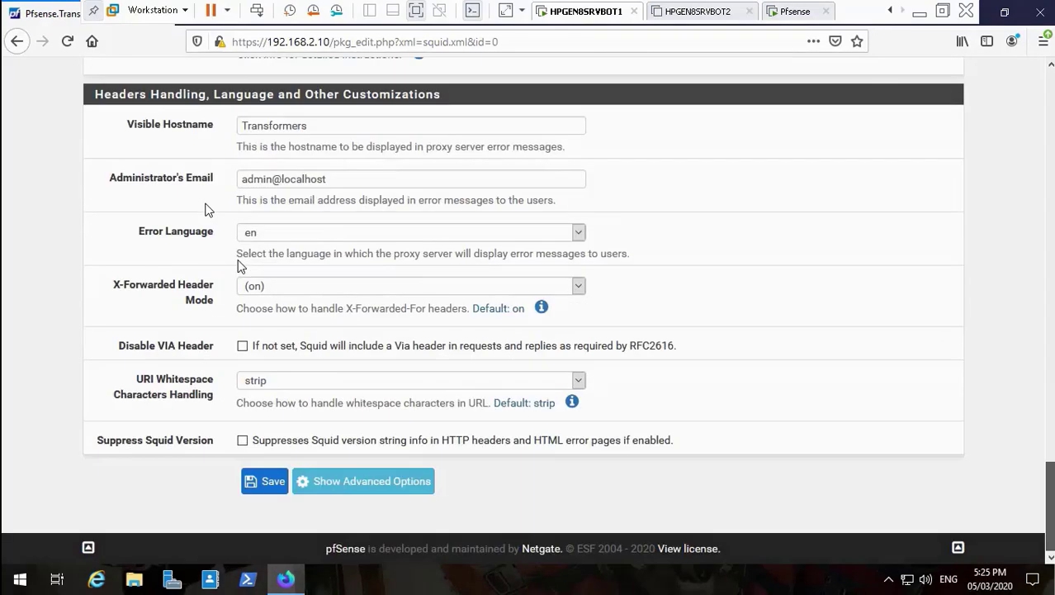
scroll(240, 265, up, 20)
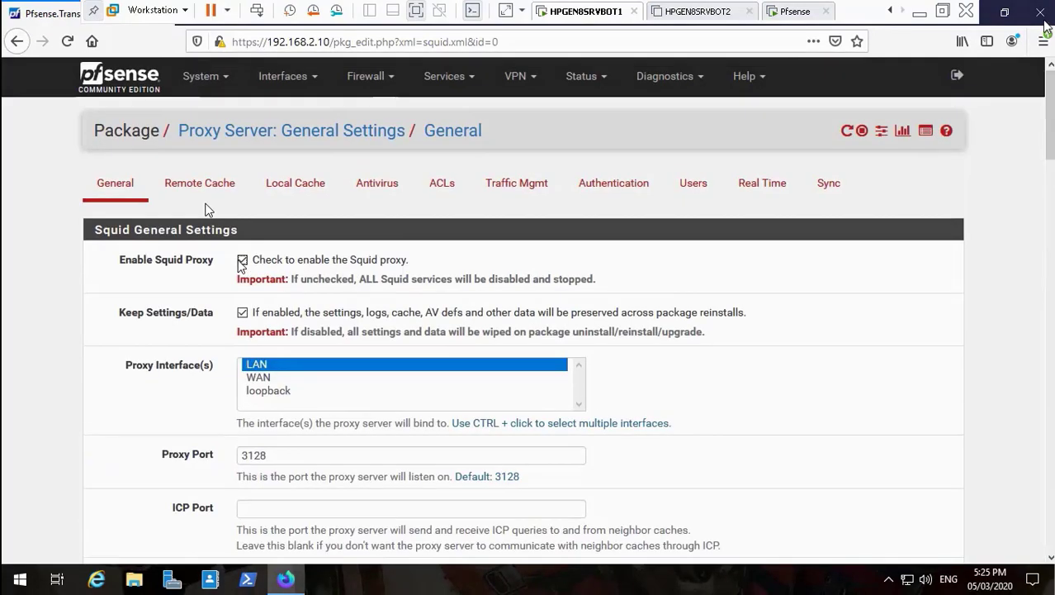
click(1004, 11)
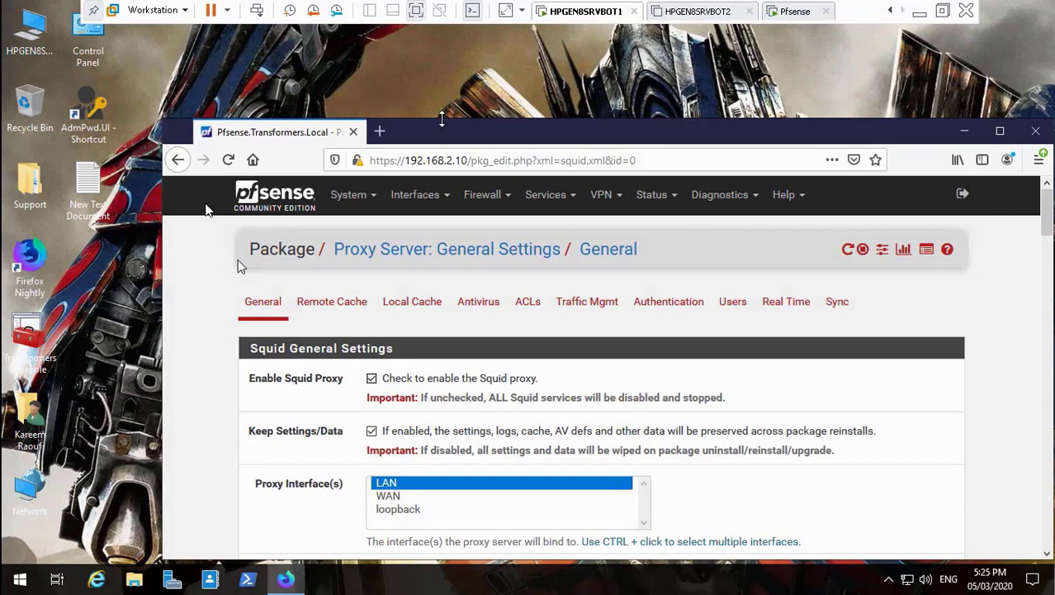
In a new maximized tab, load twitter.com to test the social media block.
click(380, 132)
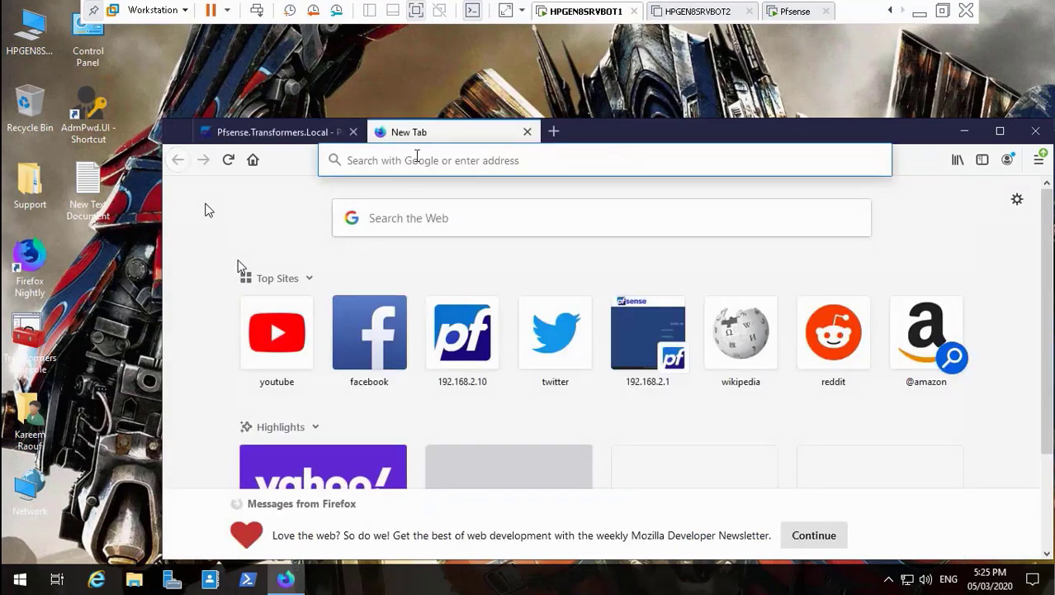
double_click(759, 137)
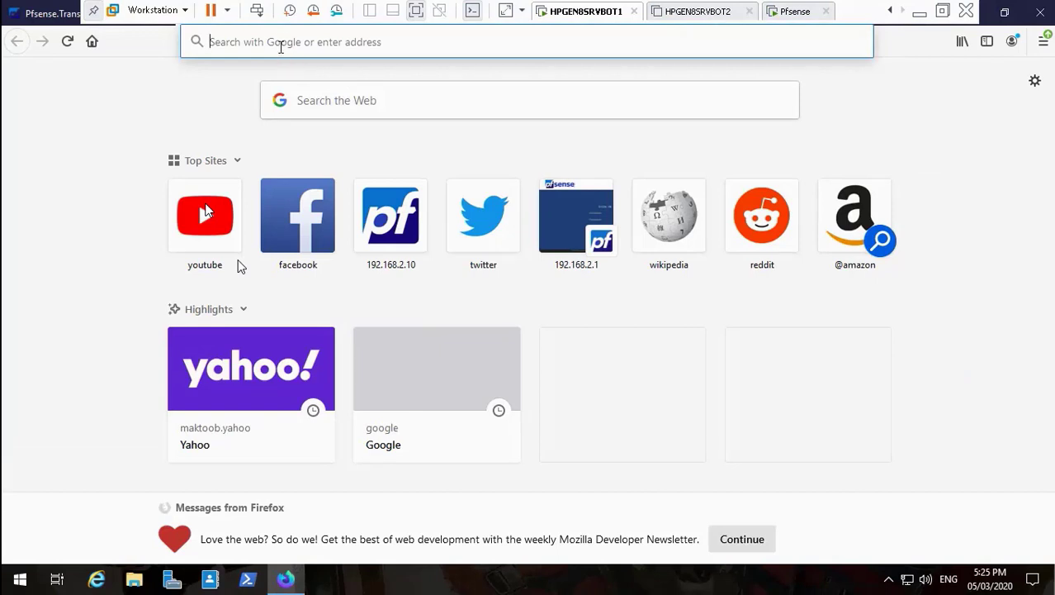
text(tw)
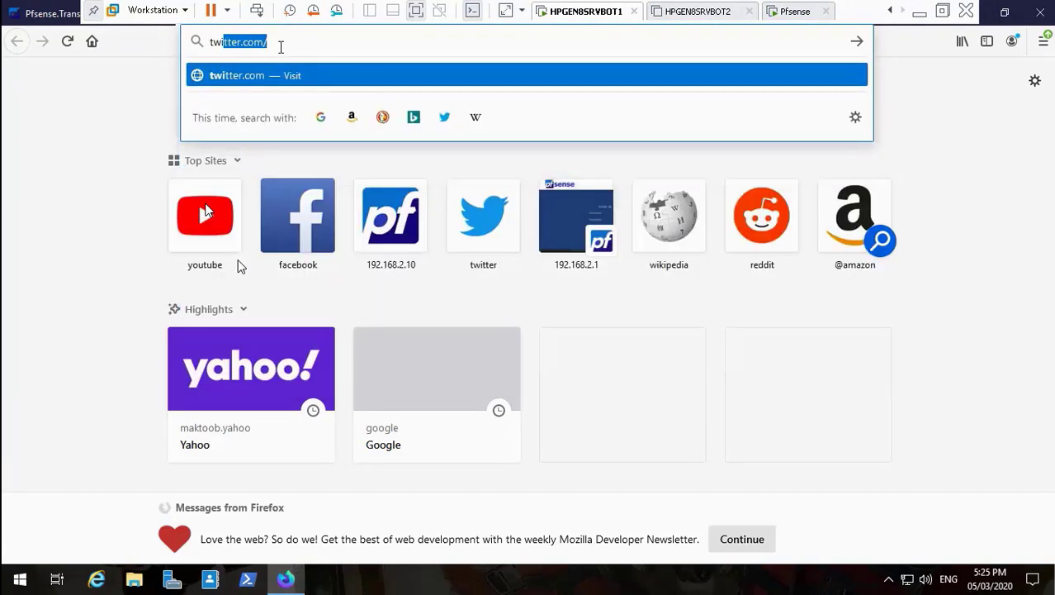
text(itt)
key(Return)
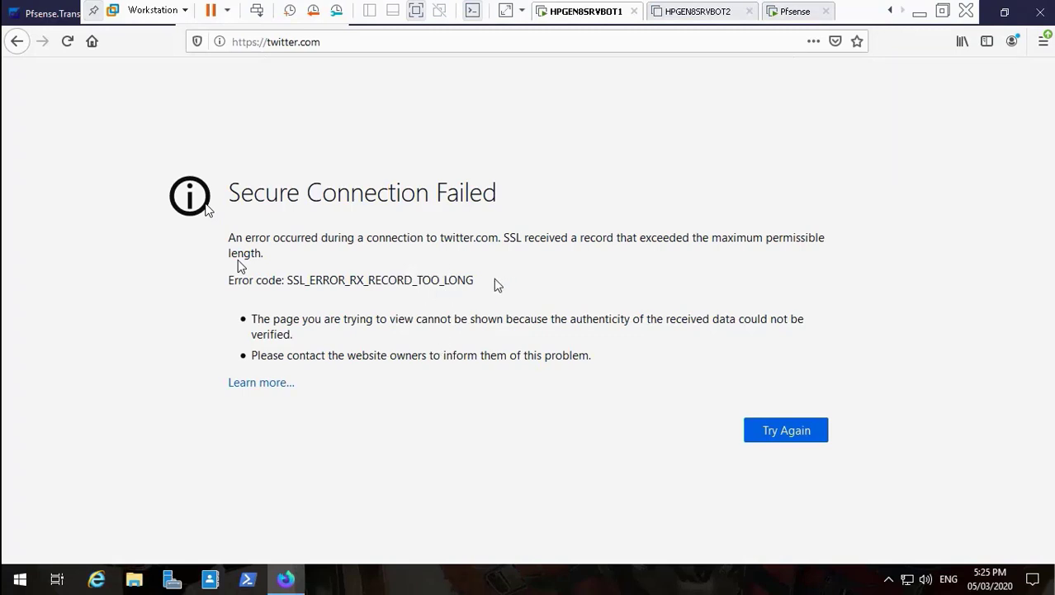
Load linkedin.com and confirm the proxy's 403 Forbidden page for BlockSocialMedia.
click(375, 41)
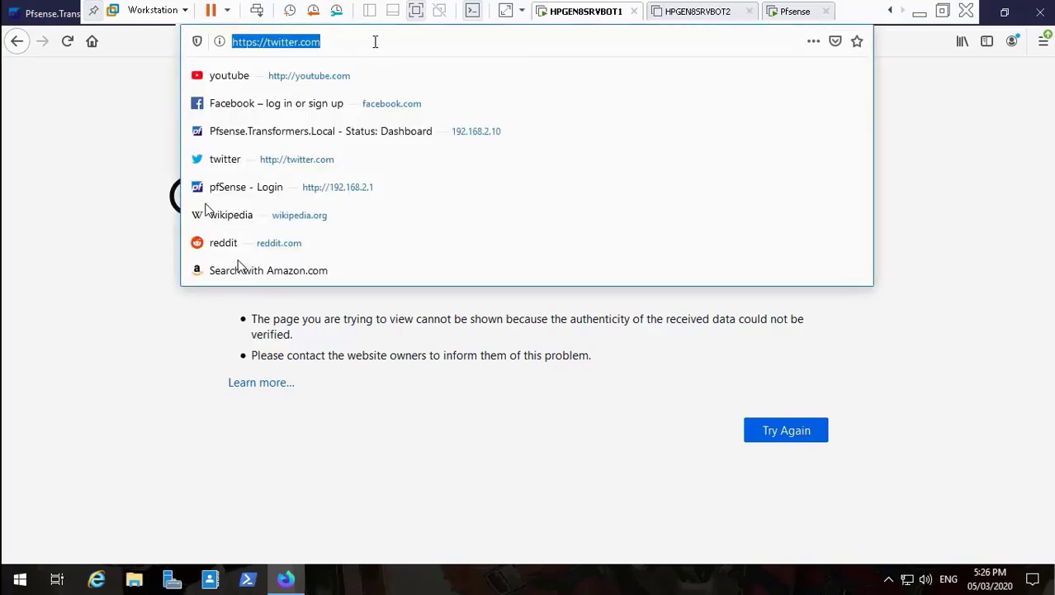
key(BackSpace)
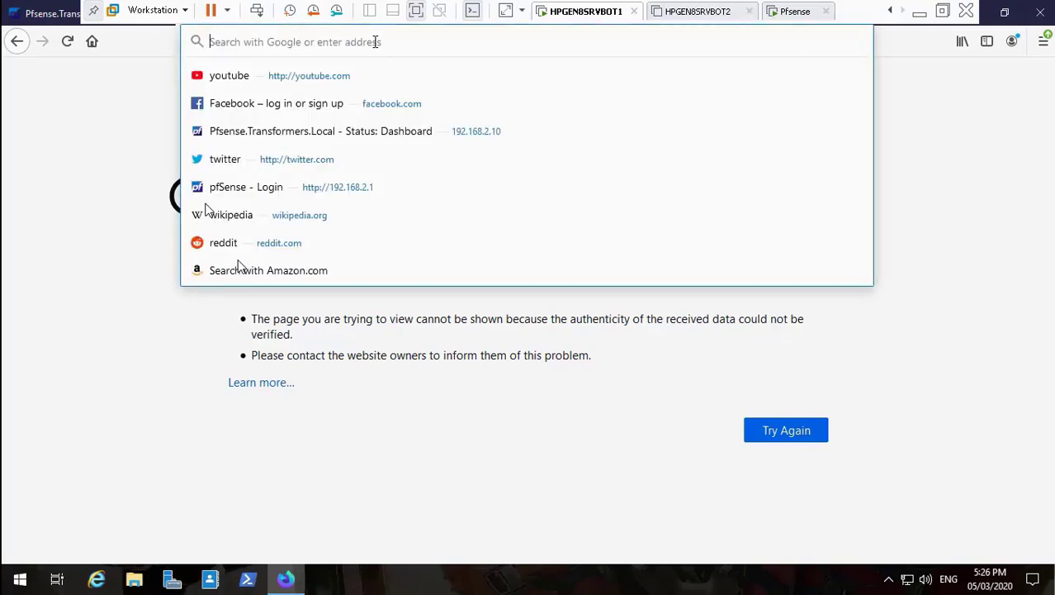
text(link)
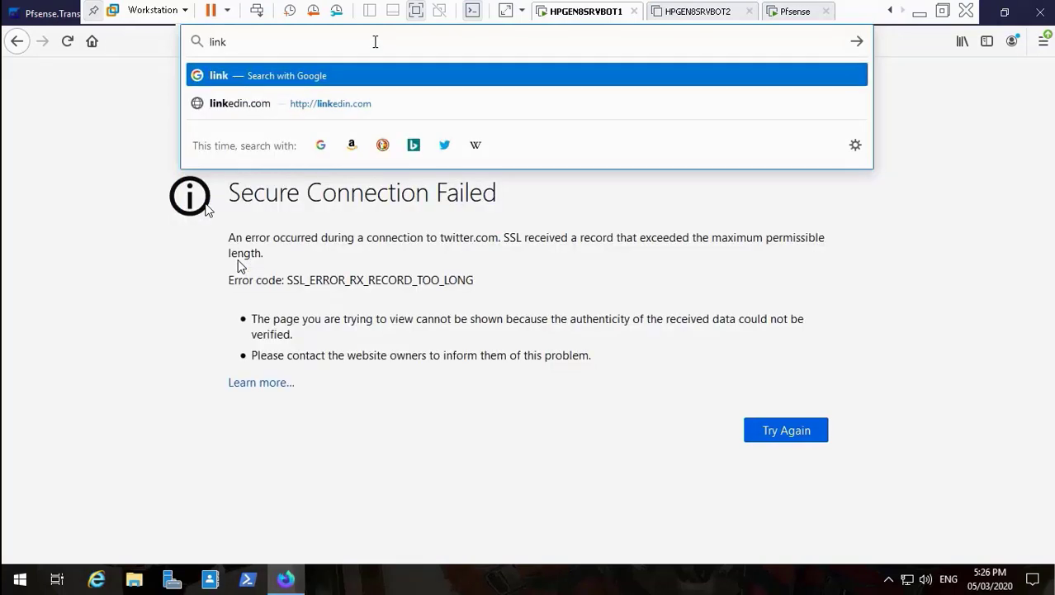
text(ed)
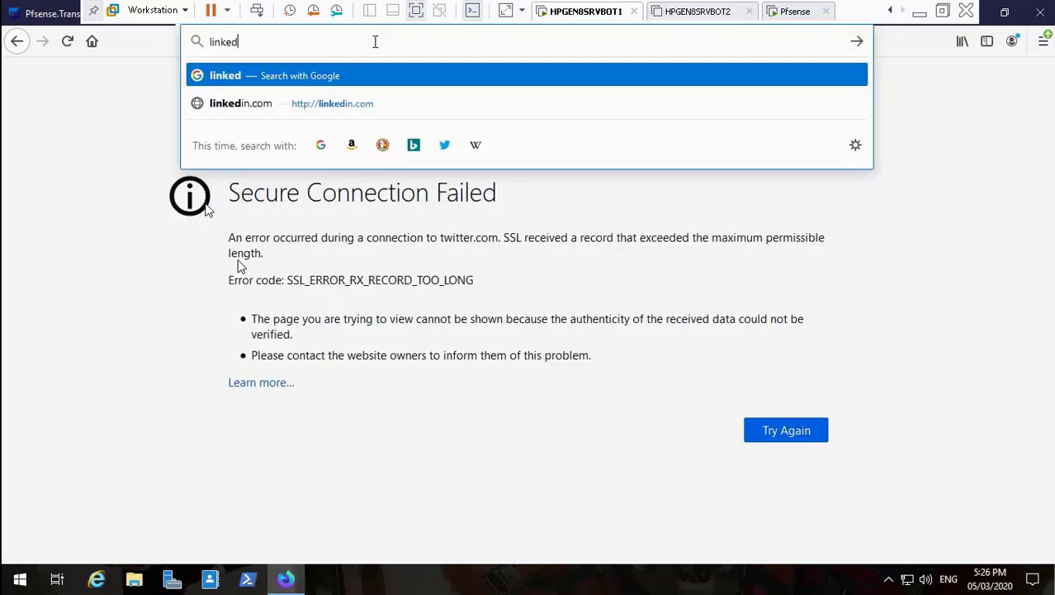
text(in)
text(.com)
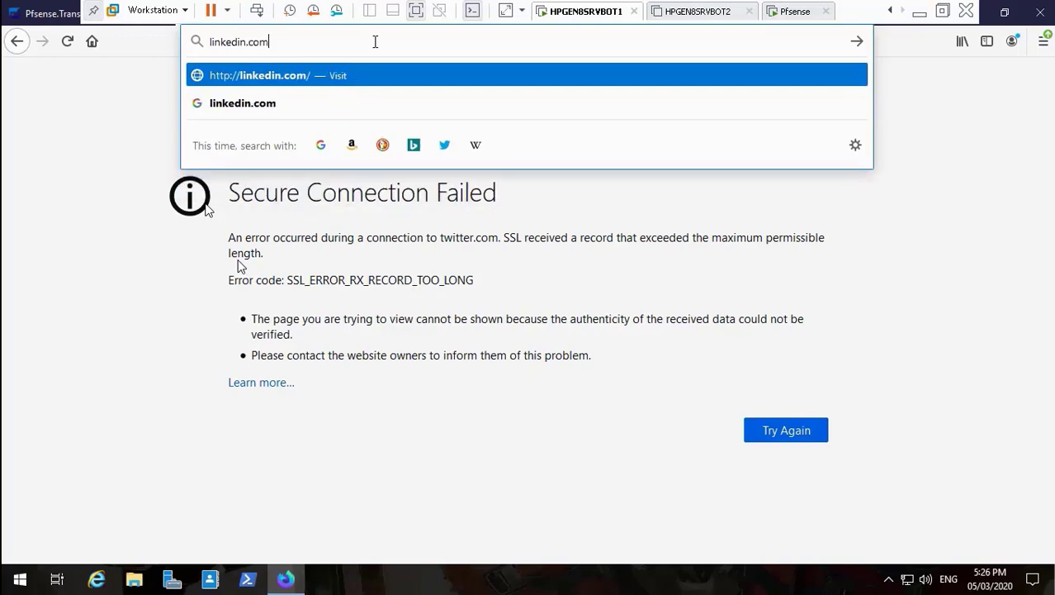
key(Return)
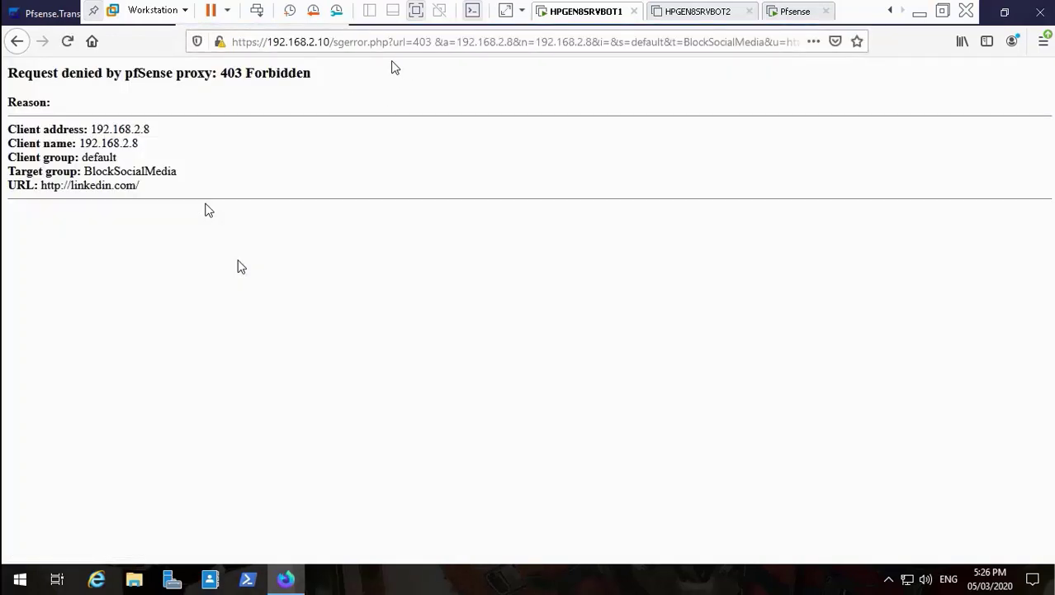
click(412, 50)
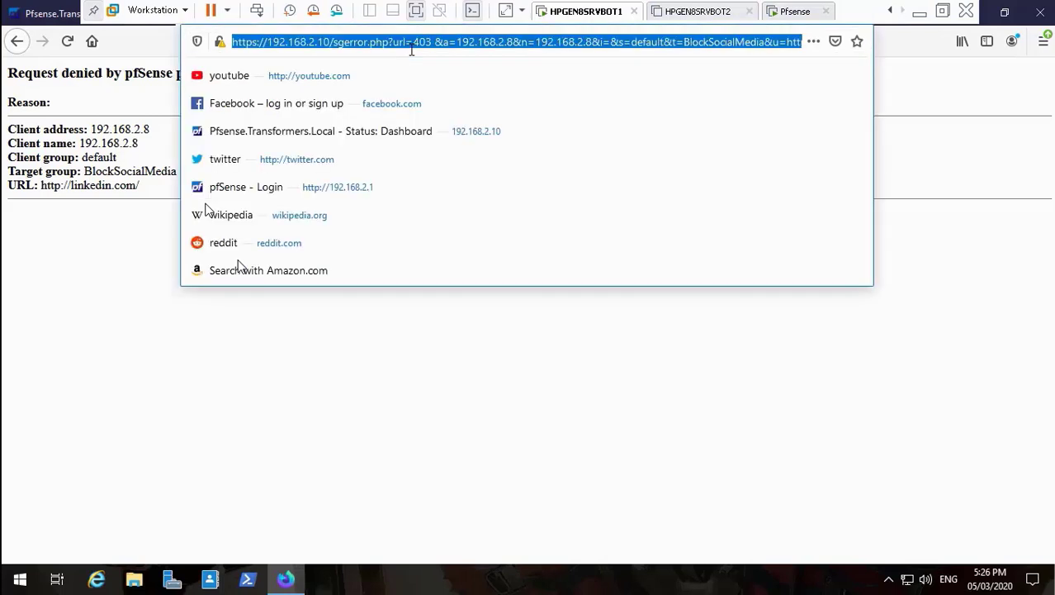
key(BackSpace)
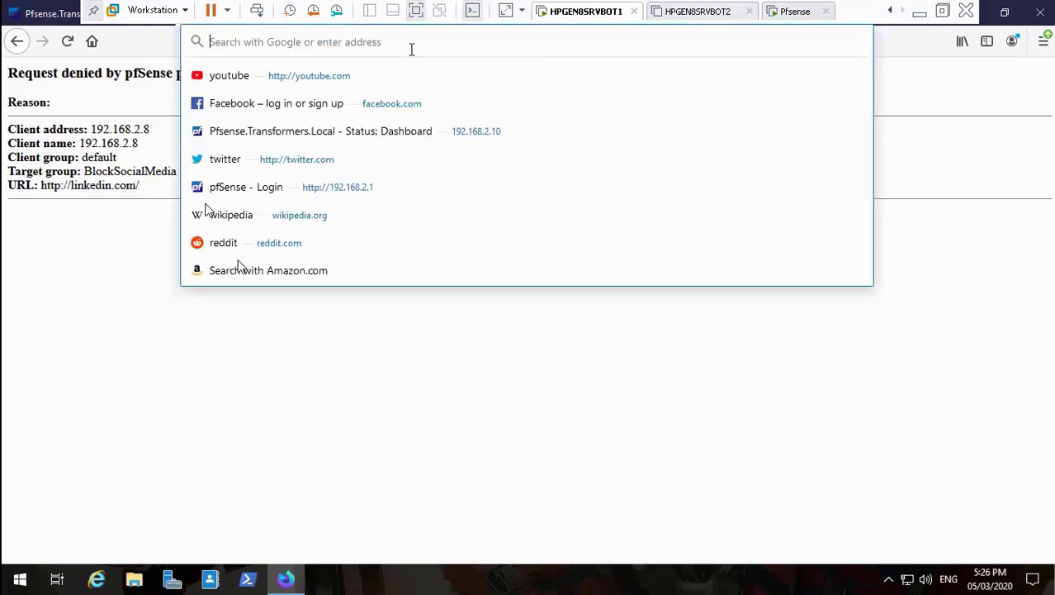
text(www.)
key(Return)
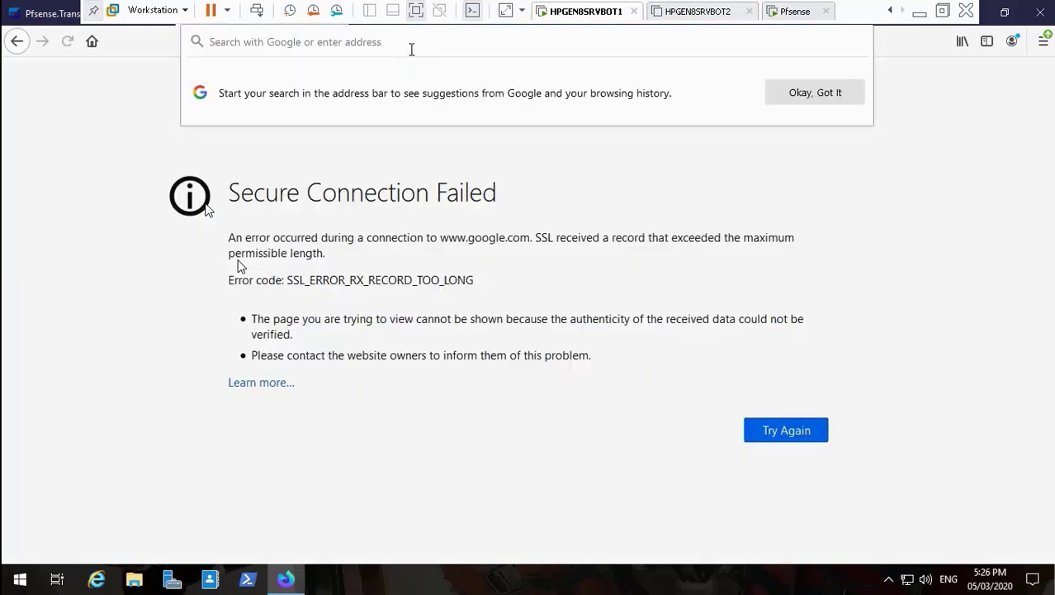
click(464, 170)
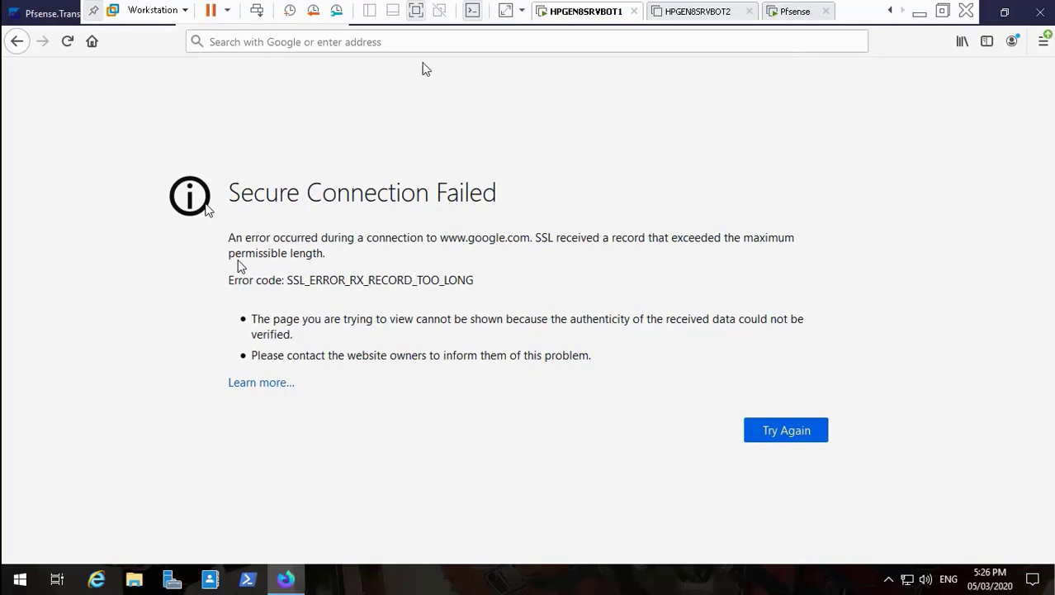
click(400, 40)
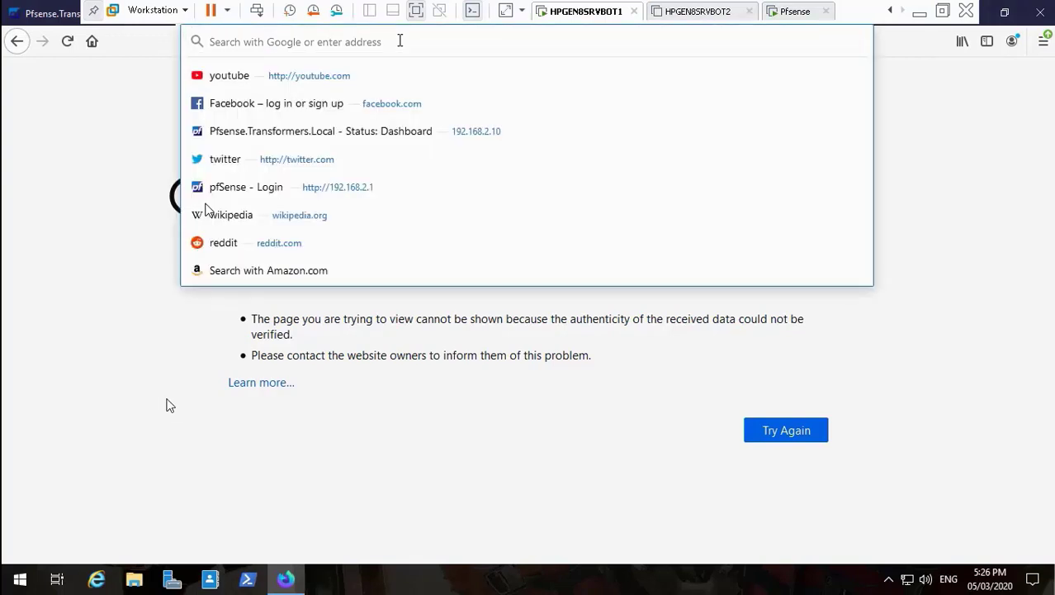
click(38, 562)
Seek the recording to 09:27 to reach the gmail.com Secure Connection Failed page.
mouse_move(248, 577)
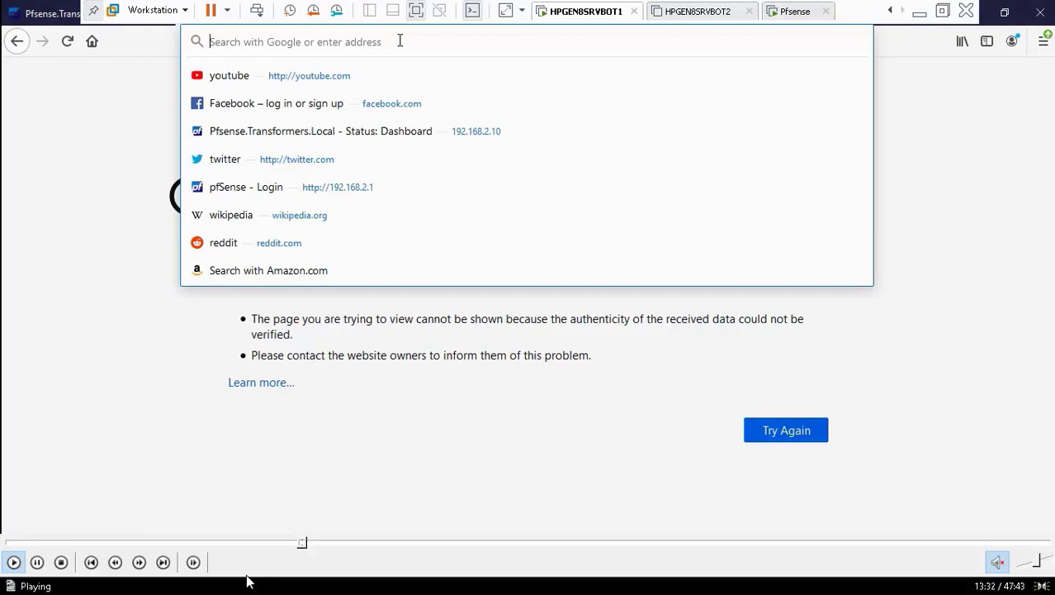
click(14, 562)
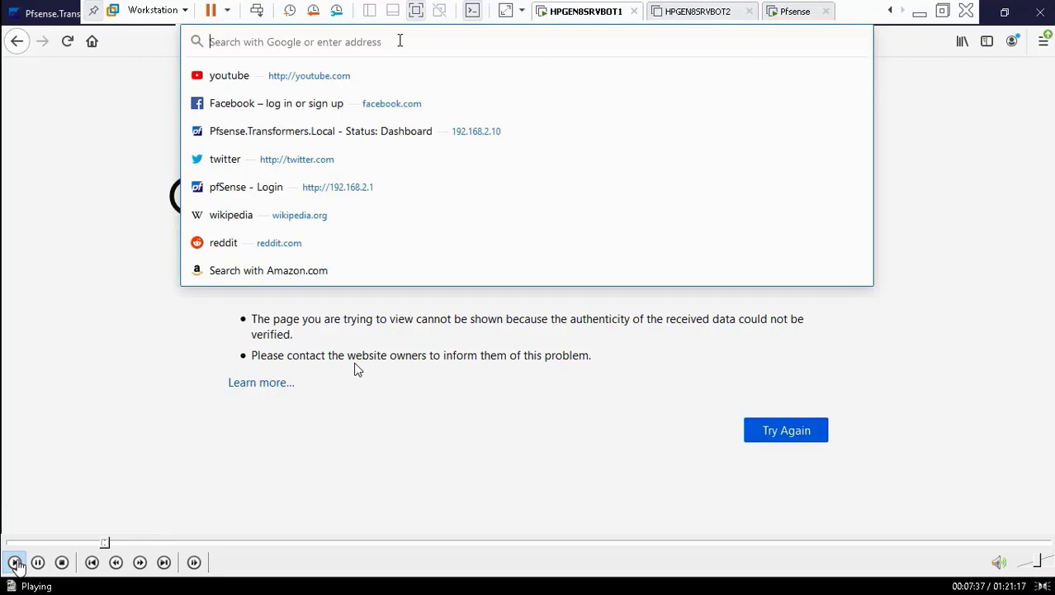
click(321, 244)
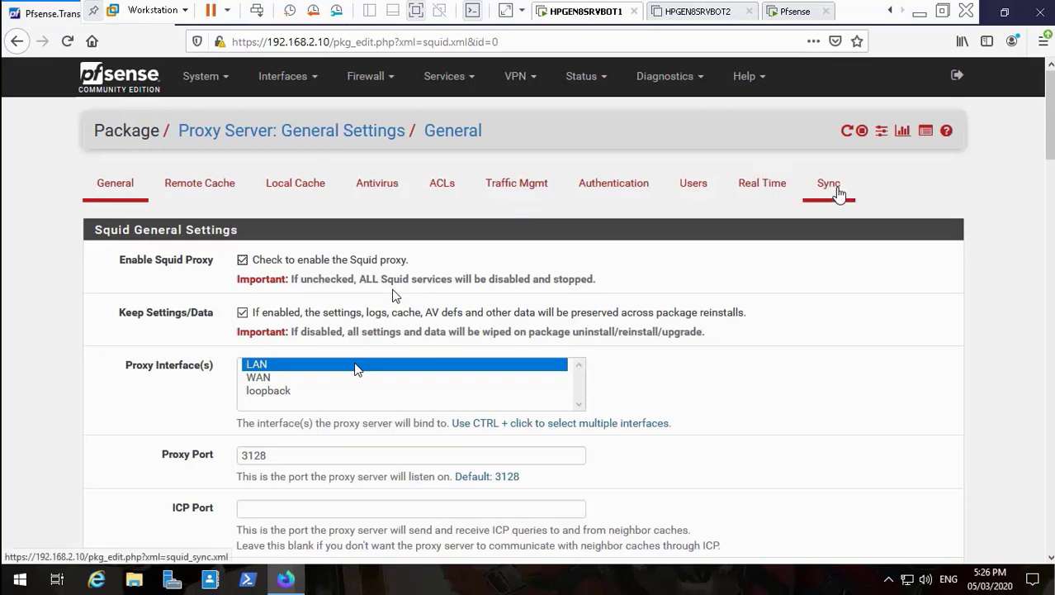
click(698, 86)
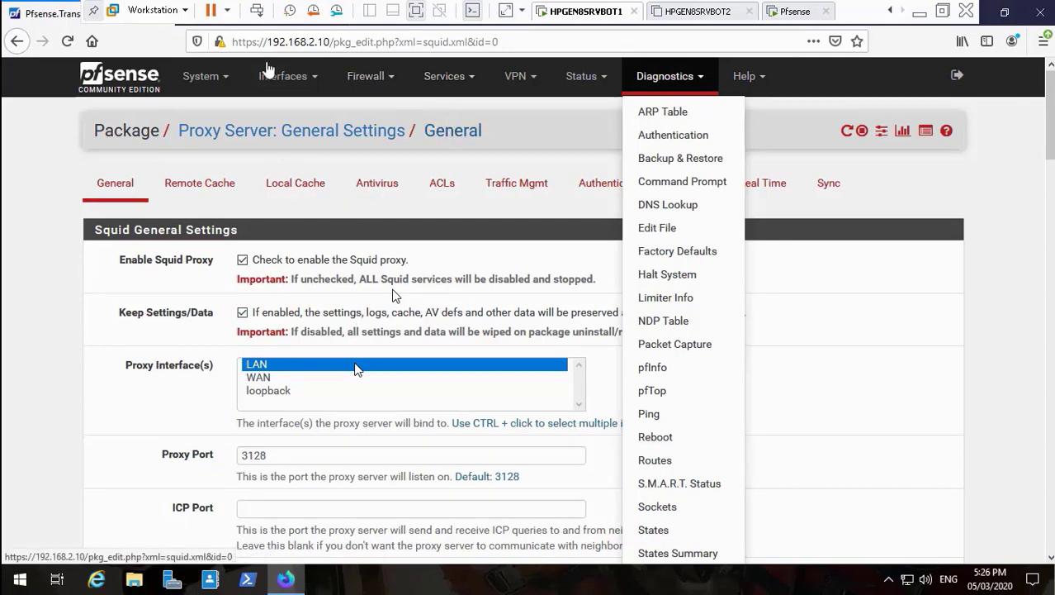
click(218, 77)
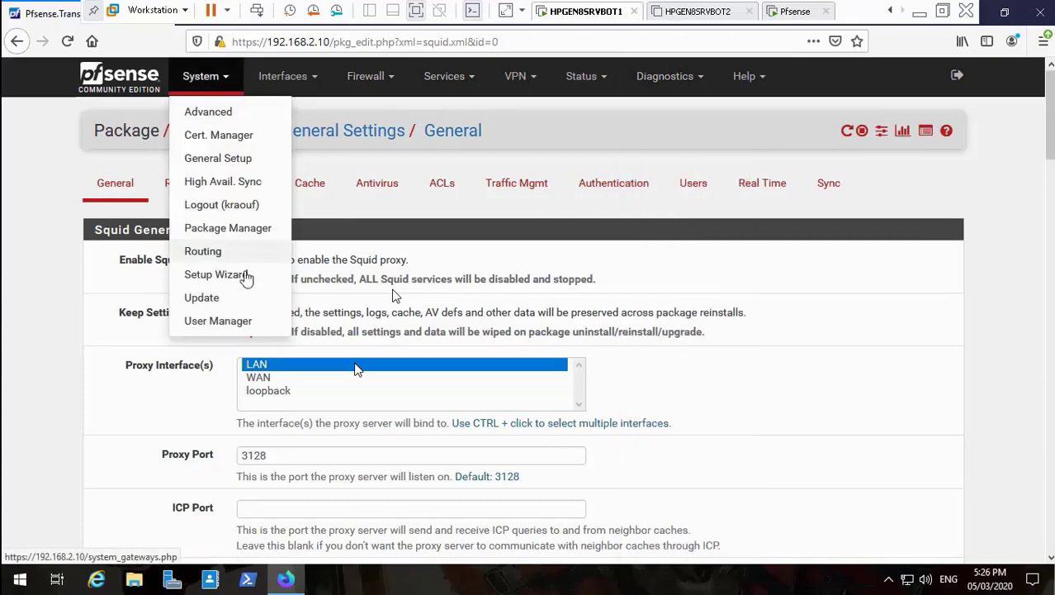
click(229, 299)
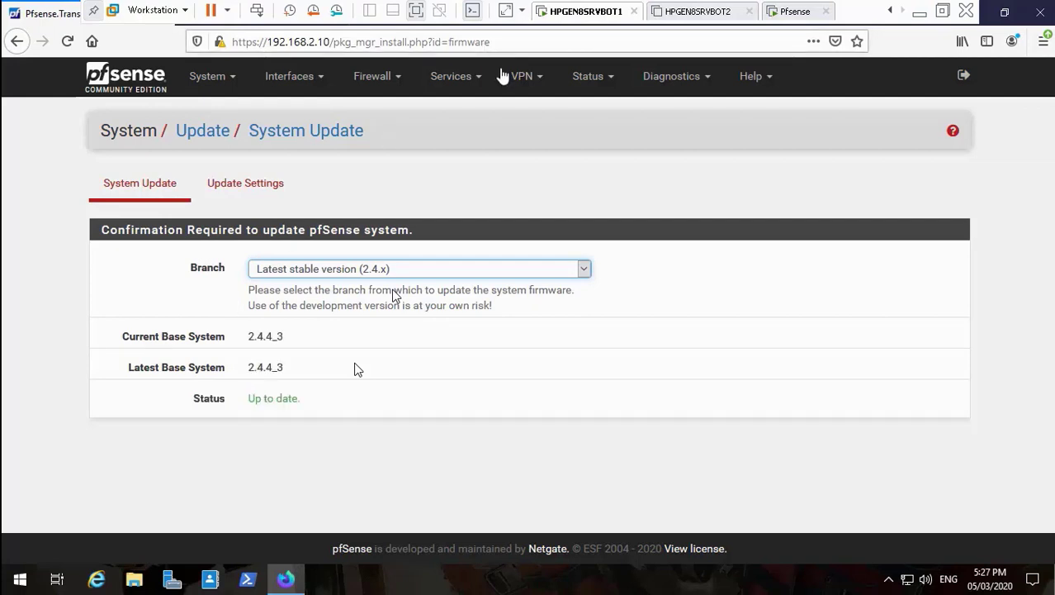
click(475, 78)
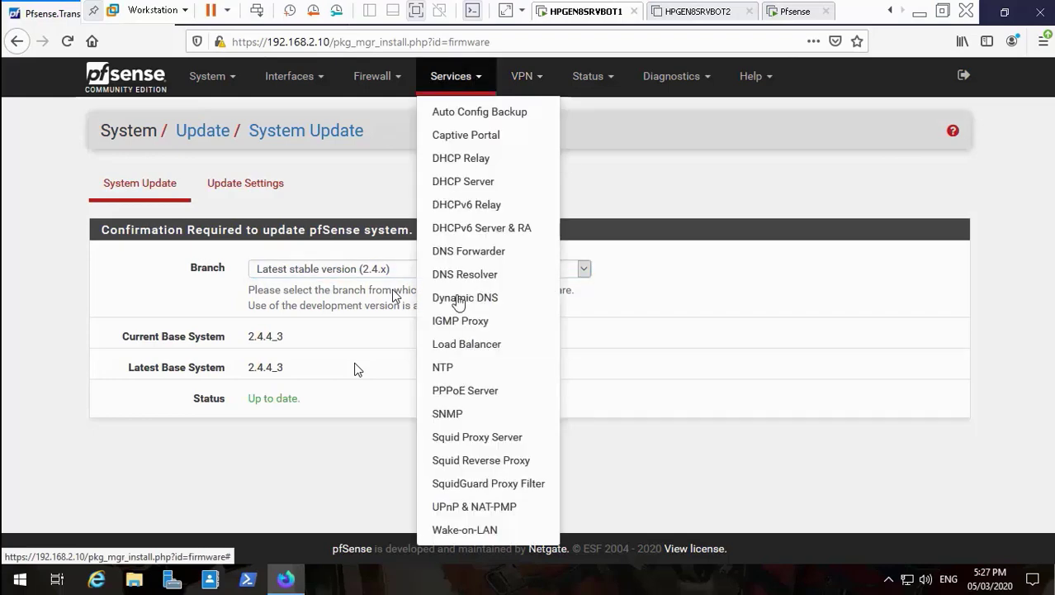
click(465, 439)
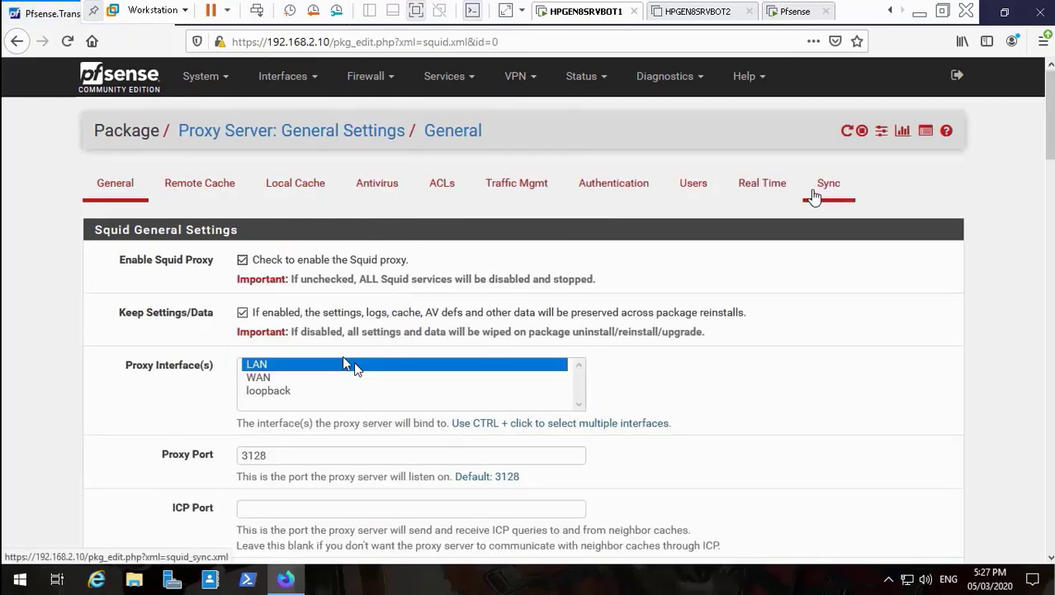
mouse_move(91, 545)
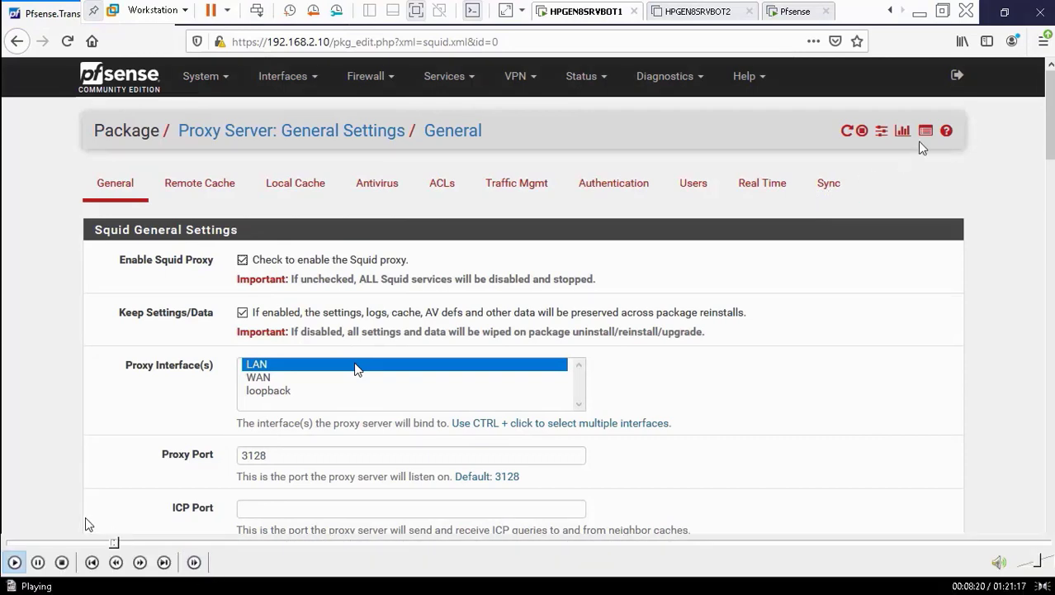
click(129, 545)
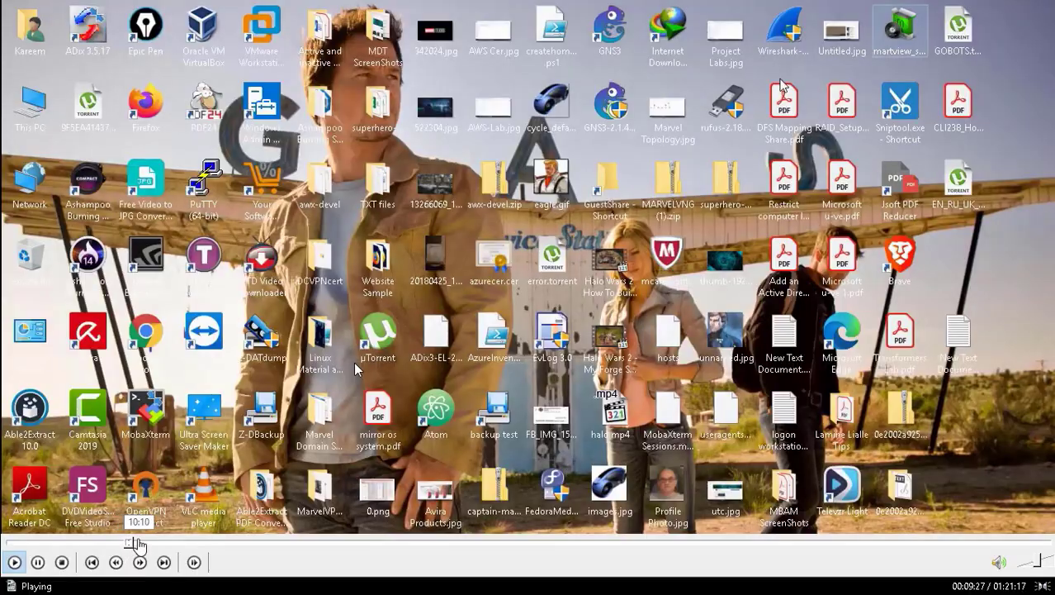
Seek the video past the YouTube load to the Google results for 'ssl record rx too long'.
click(123, 547)
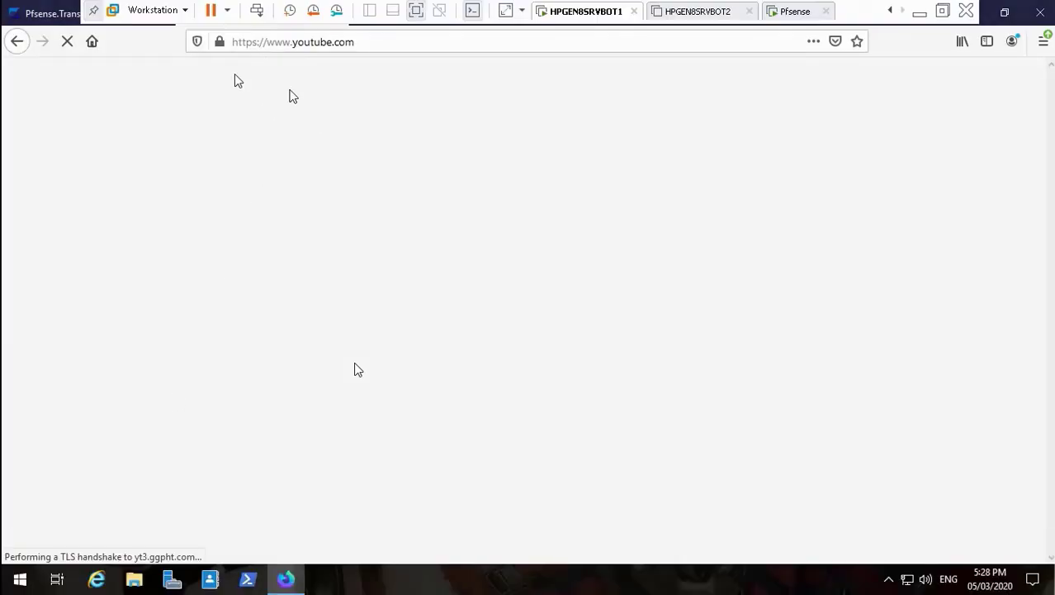
mouse_move(121, 567)
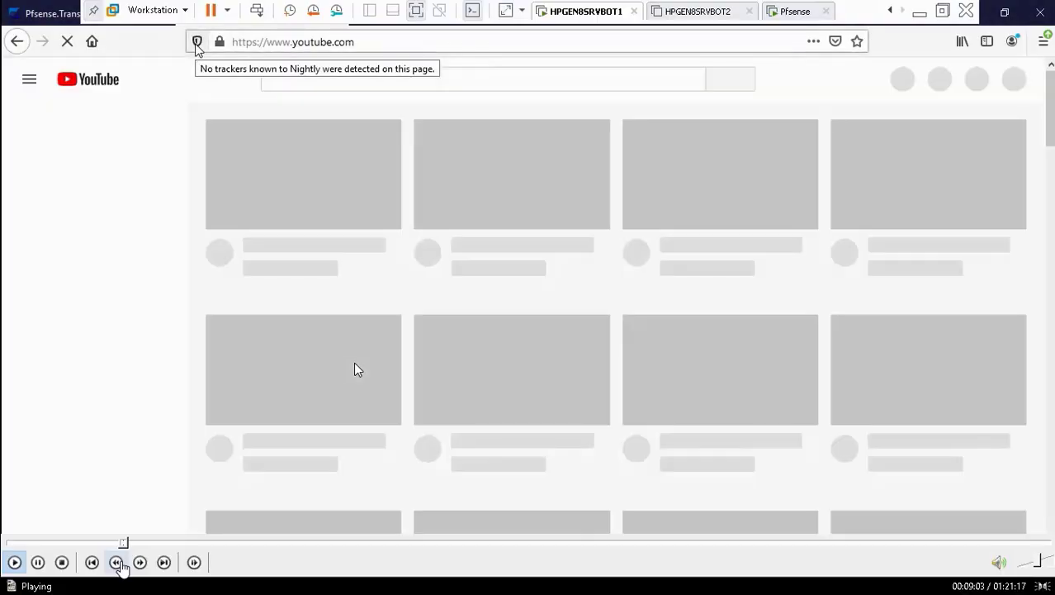
click(132, 543)
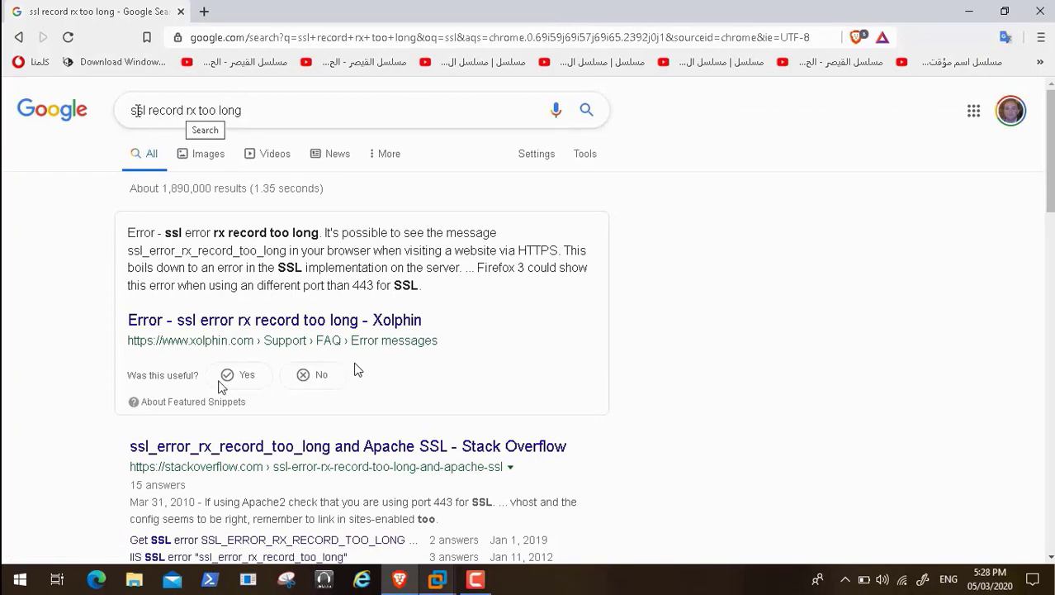
Scrub past the Reddit error threads and the refined Google results to the pfSense dashboard.
mouse_move(193, 564)
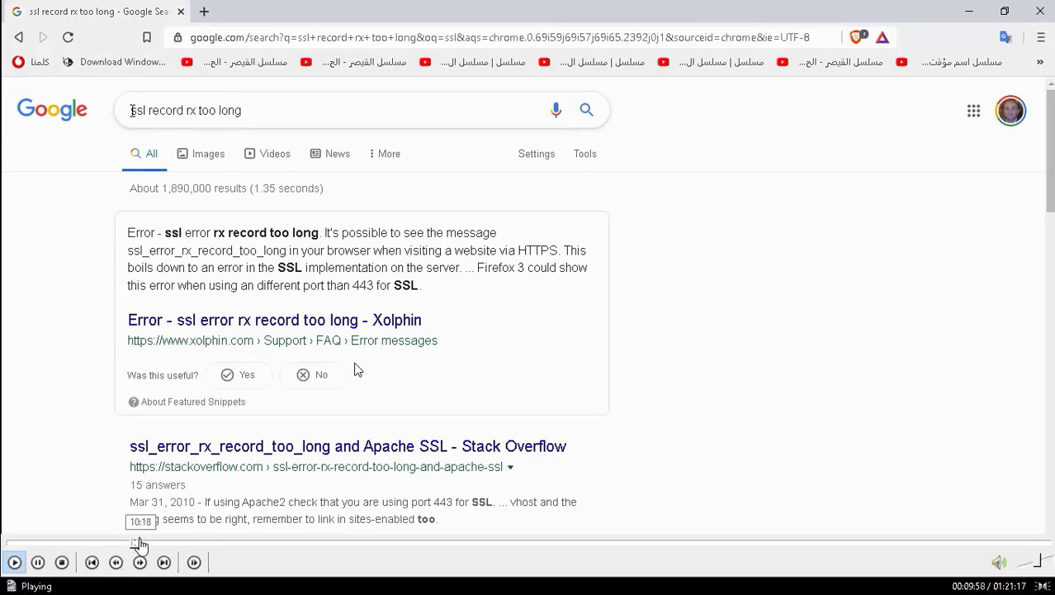
click(141, 545)
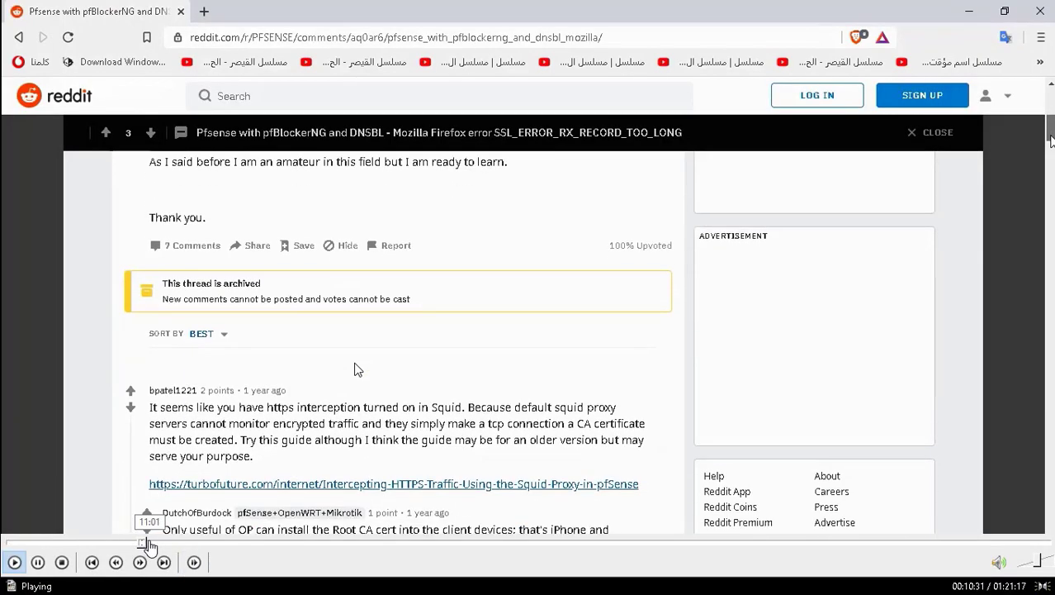
click(153, 545)
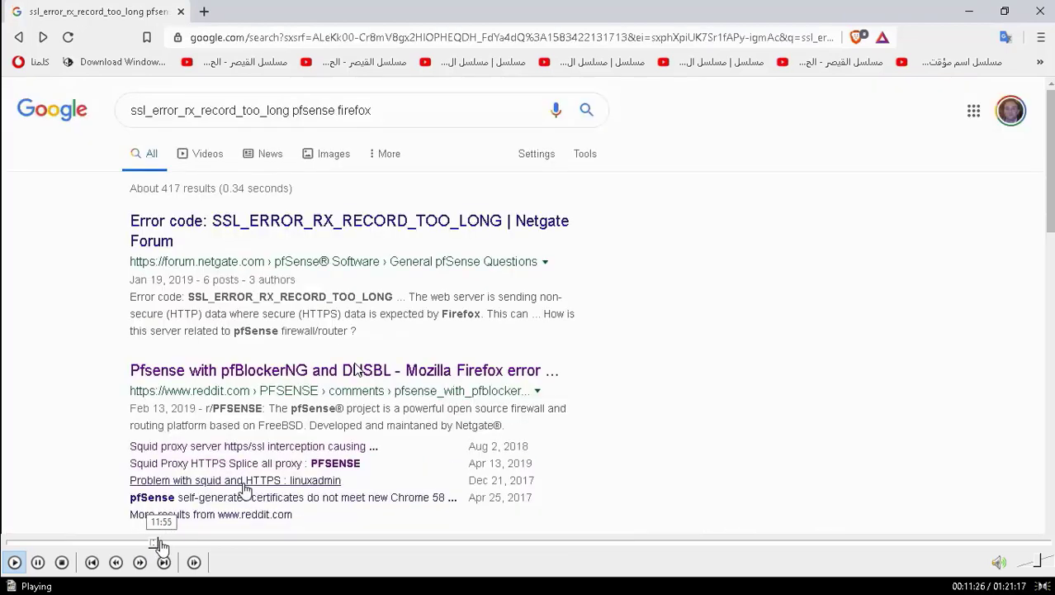
click(160, 544)
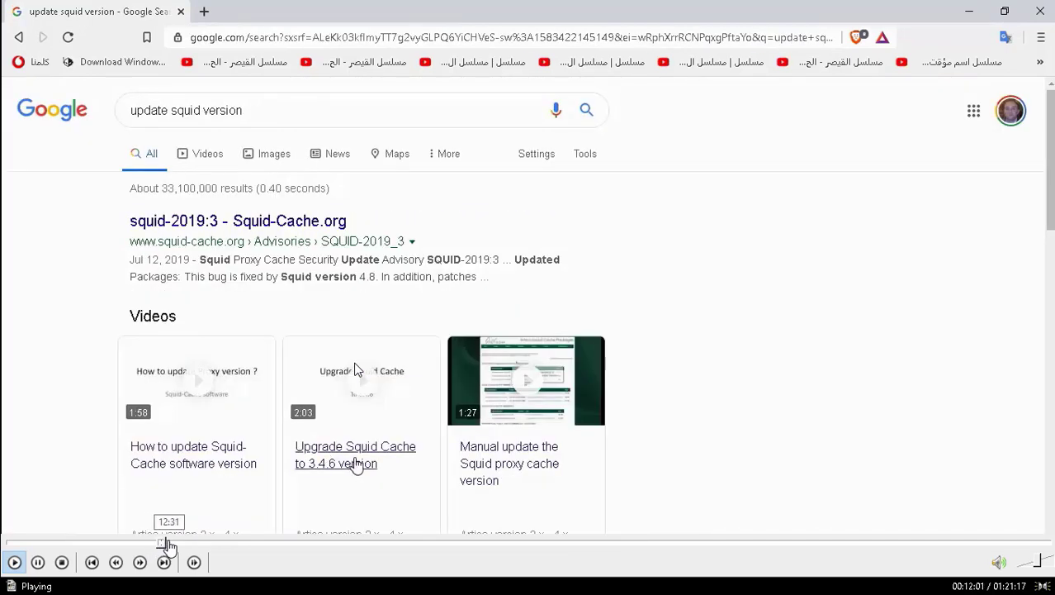
click(170, 545)
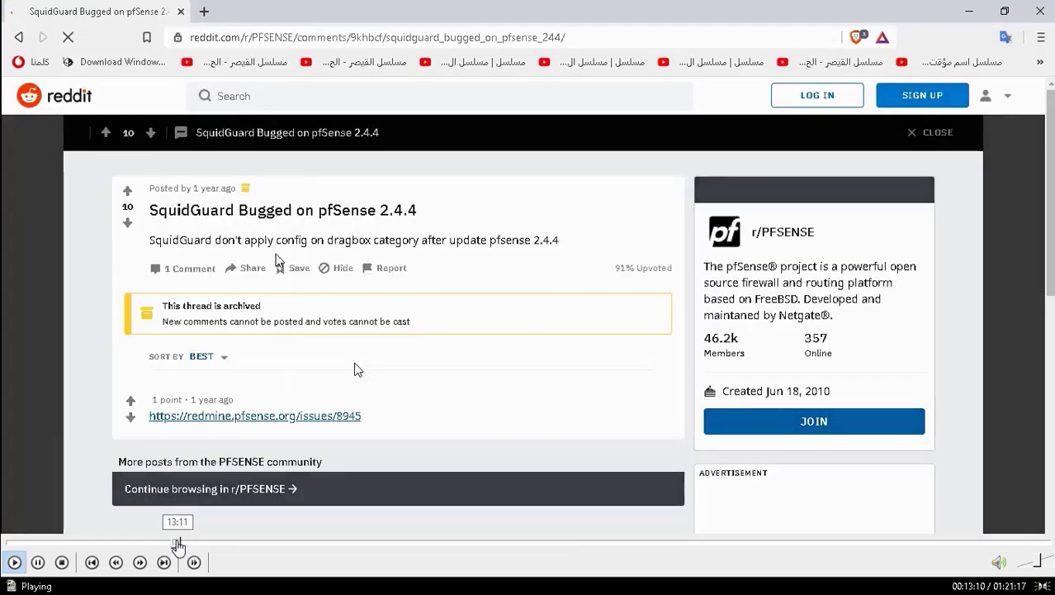
click(176, 545)
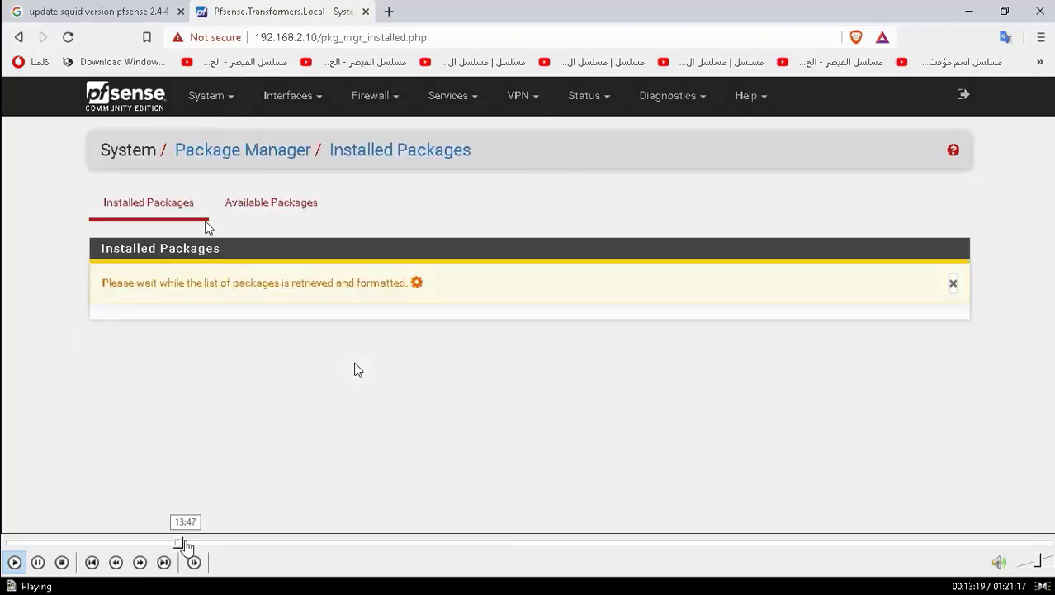
Seek past the installed packages list and the Control Panel part to the guest desktop.
click(185, 543)
click(195, 545)
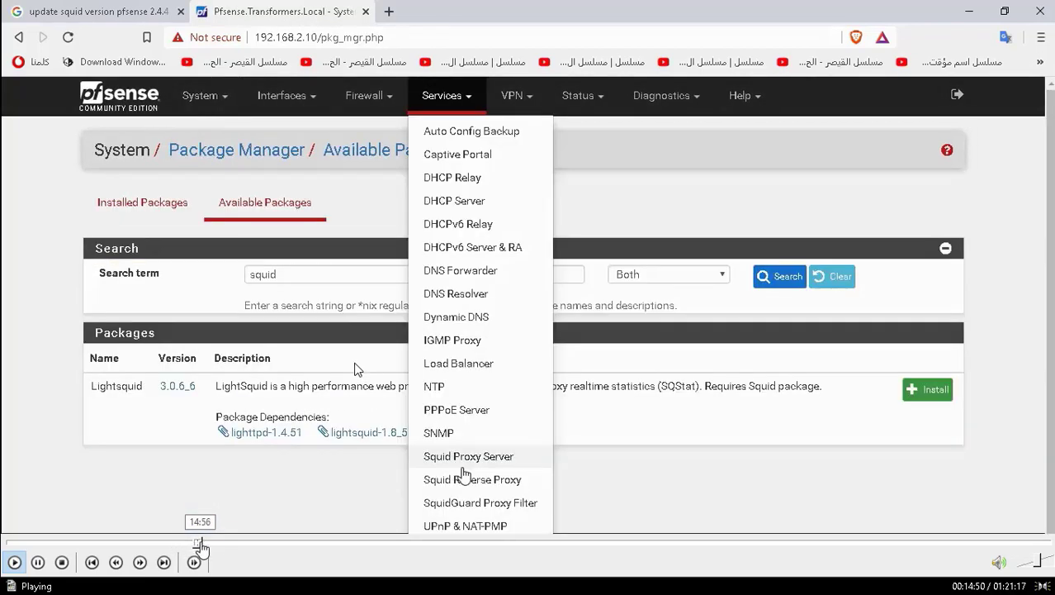
click(210, 545)
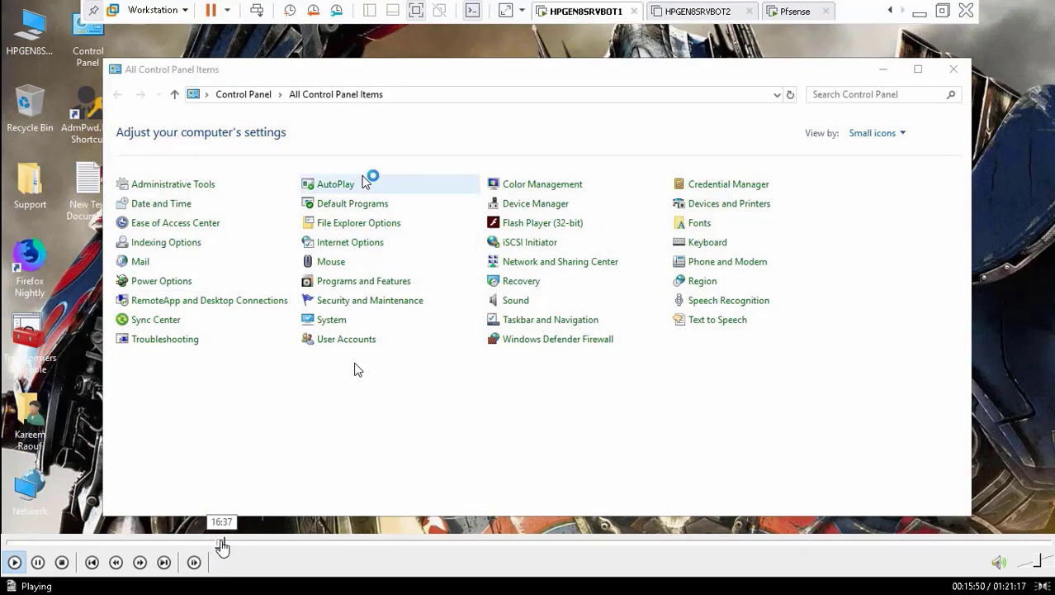
click(219, 545)
Scrub through the Reddit Squid HTTPS thread and Squid Monitor logs to Mozilla's support article.
click(229, 545)
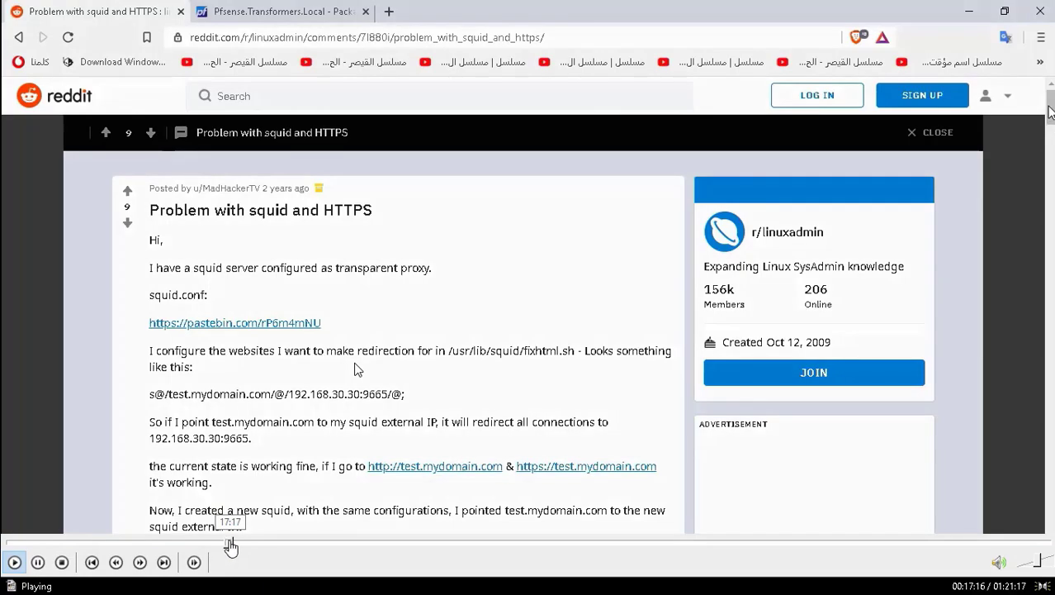
click(235, 545)
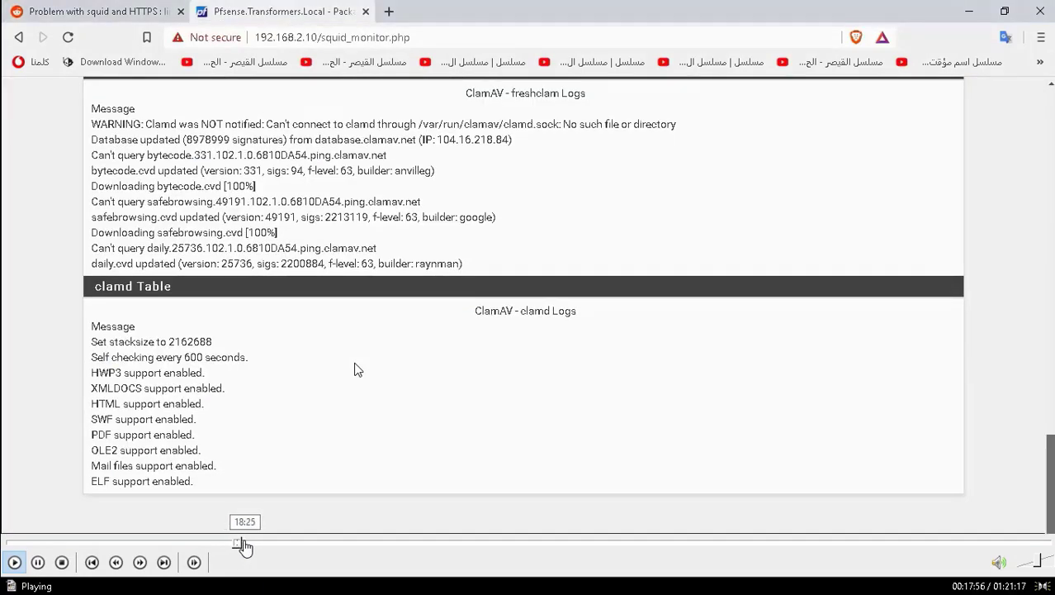
click(234, 545)
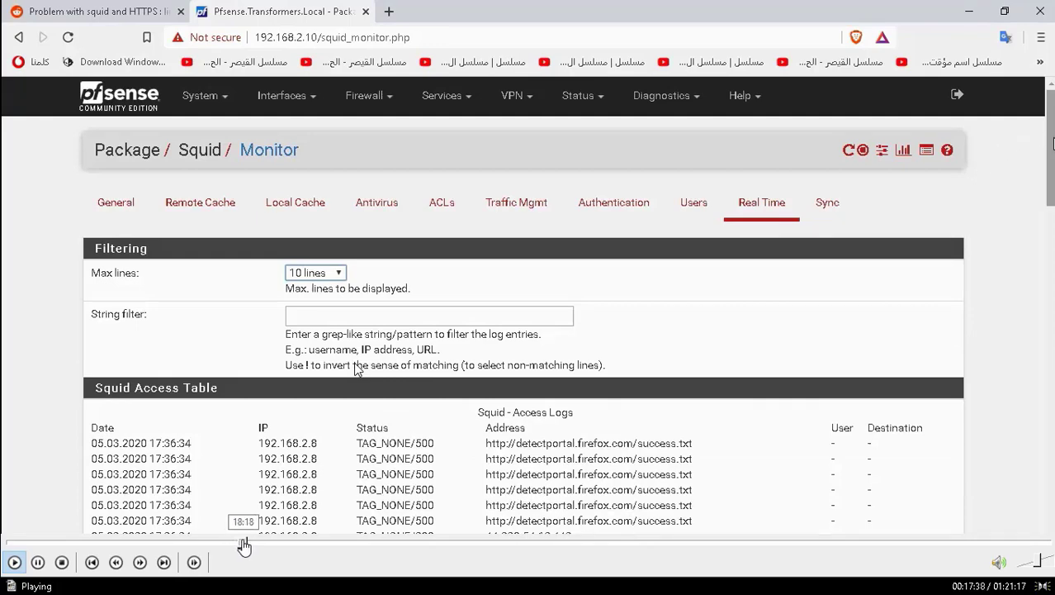
click(244, 545)
click(256, 544)
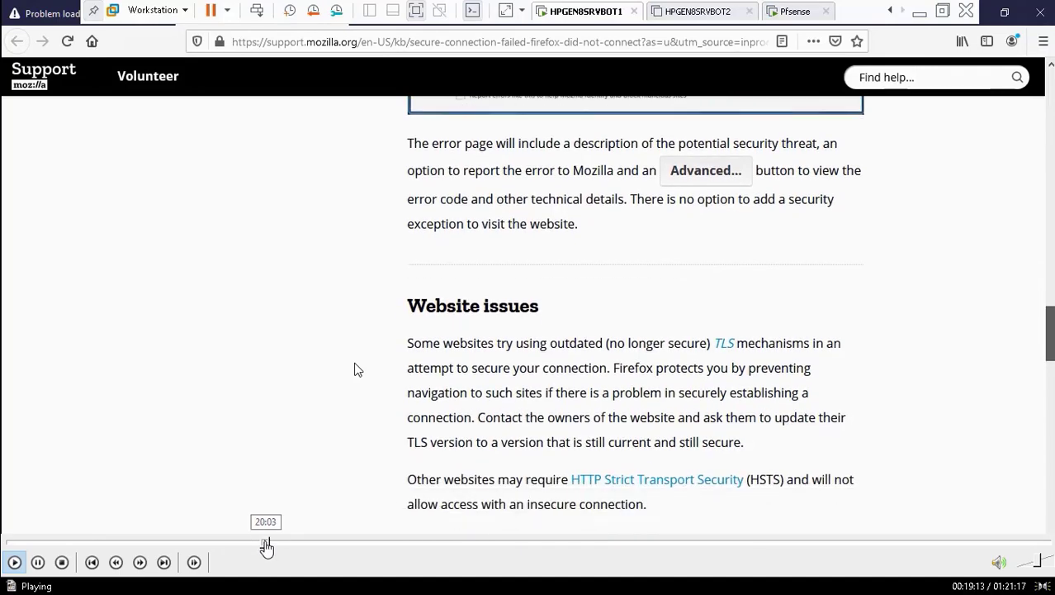
Scrub past the Reddit, IE error, Netgate forum and Google pages to the Squid Real Time log.
click(266, 545)
click(277, 545)
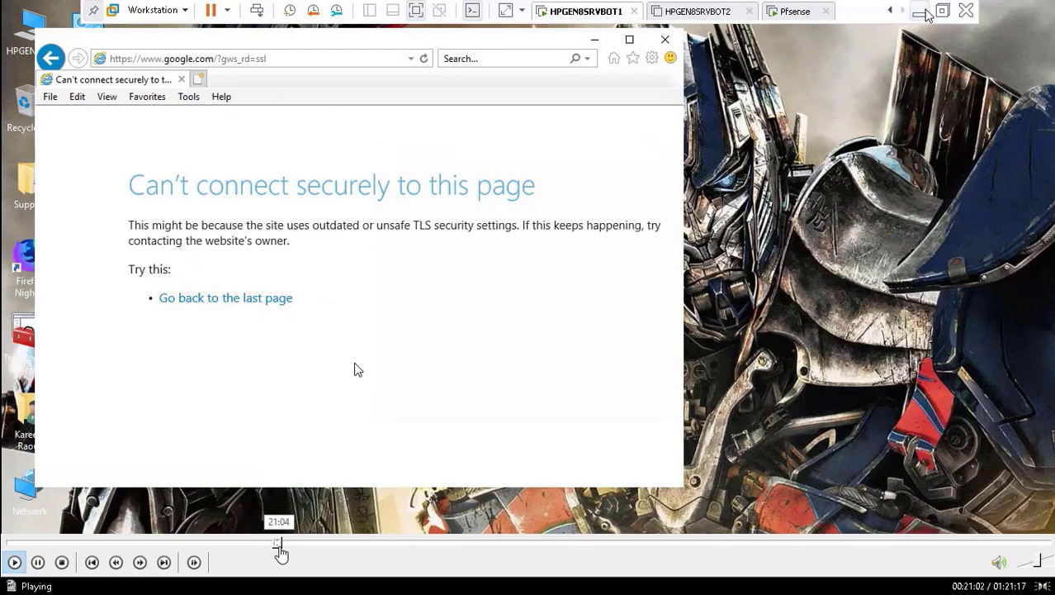
click(285, 542)
click(299, 543)
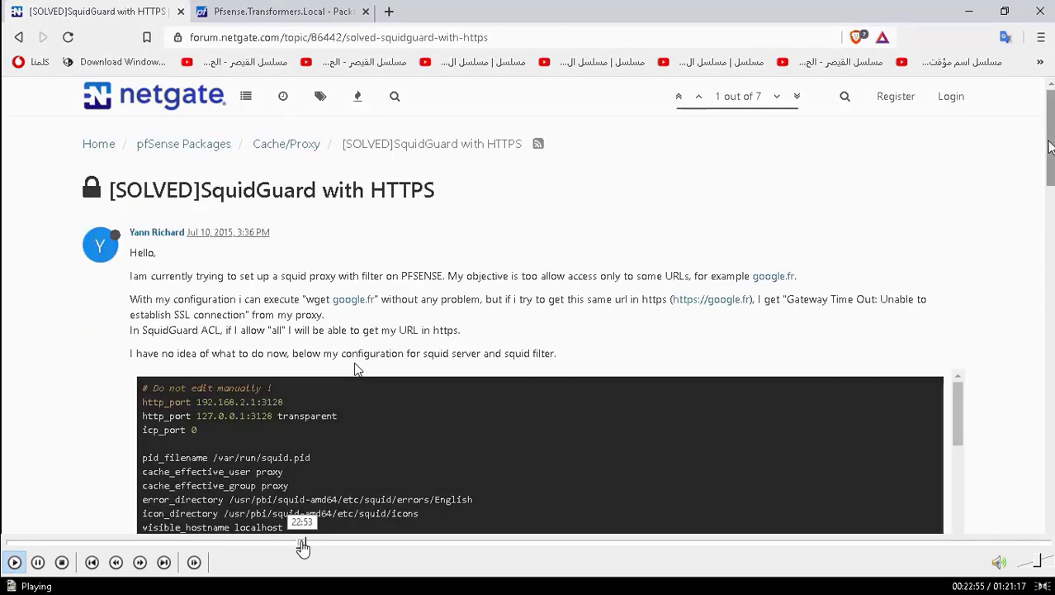
click(315, 543)
click(327, 542)
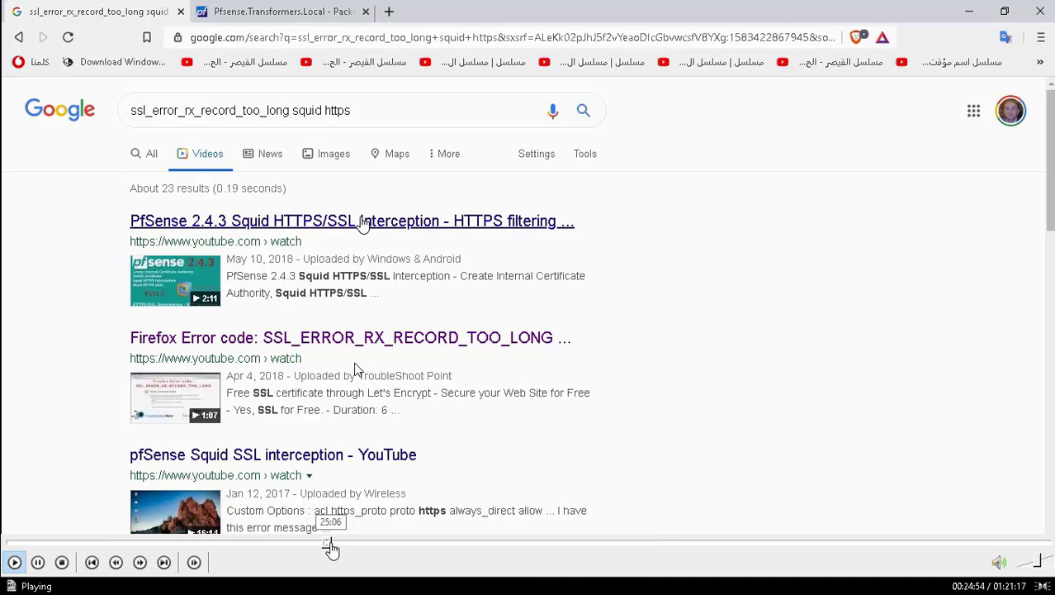
click(336, 542)
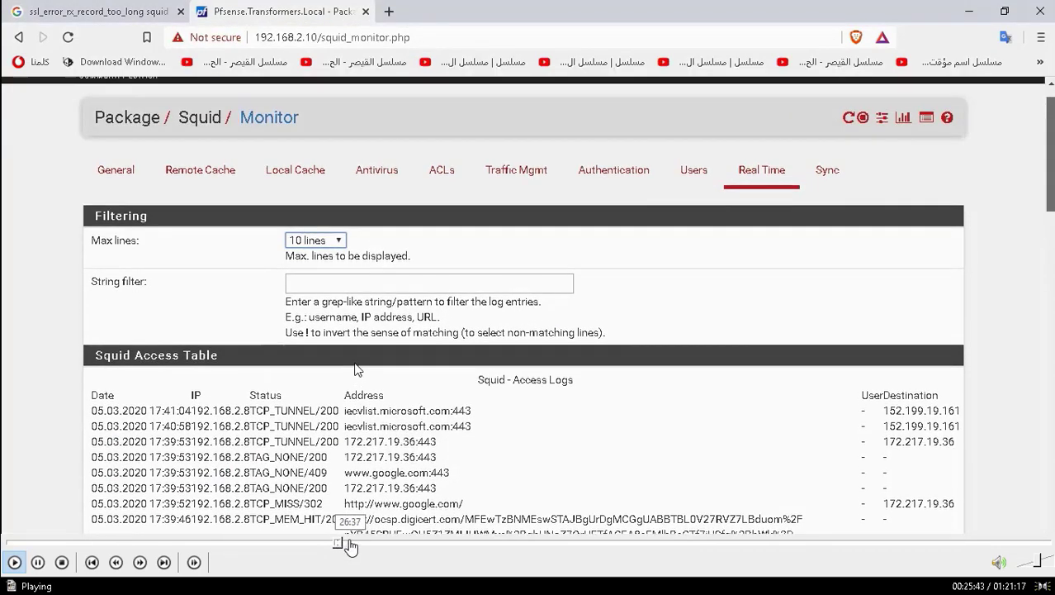
Seek forward to the Facebook sign-up page, then back toward the Squid proxy General settings.
click(349, 545)
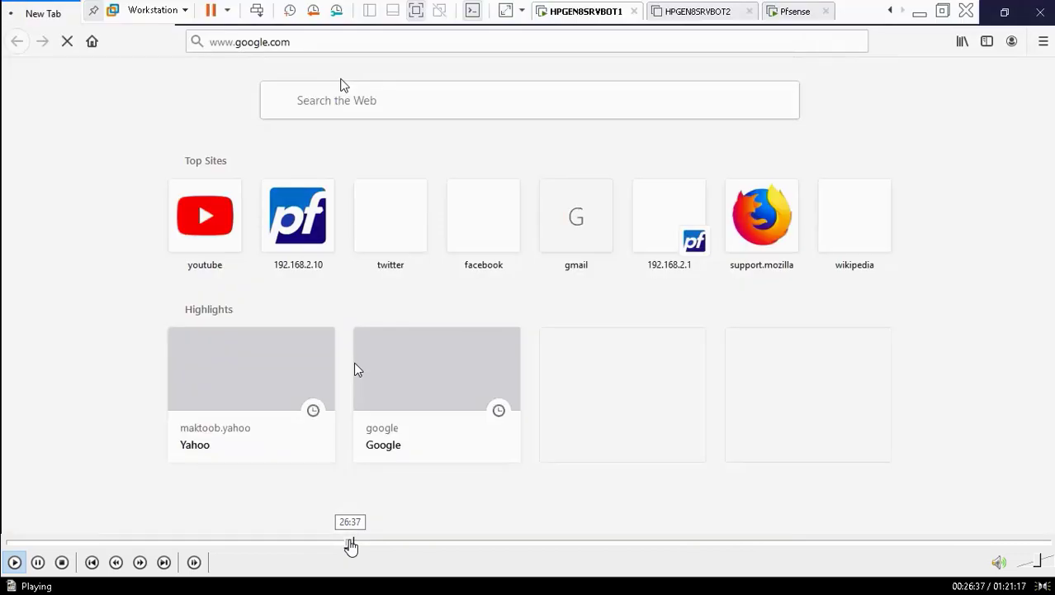
click(359, 545)
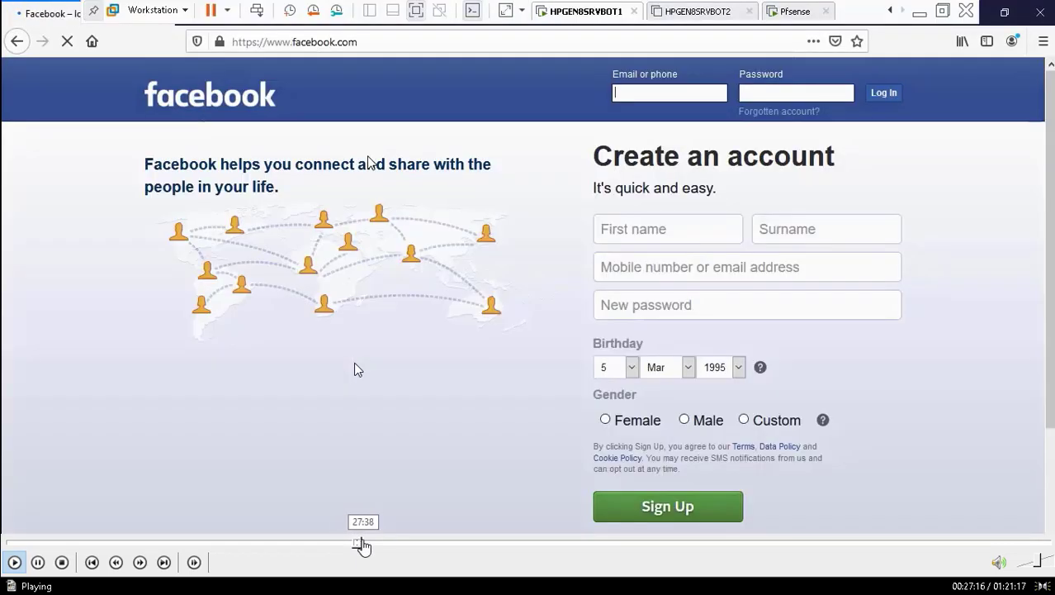
click(356, 545)
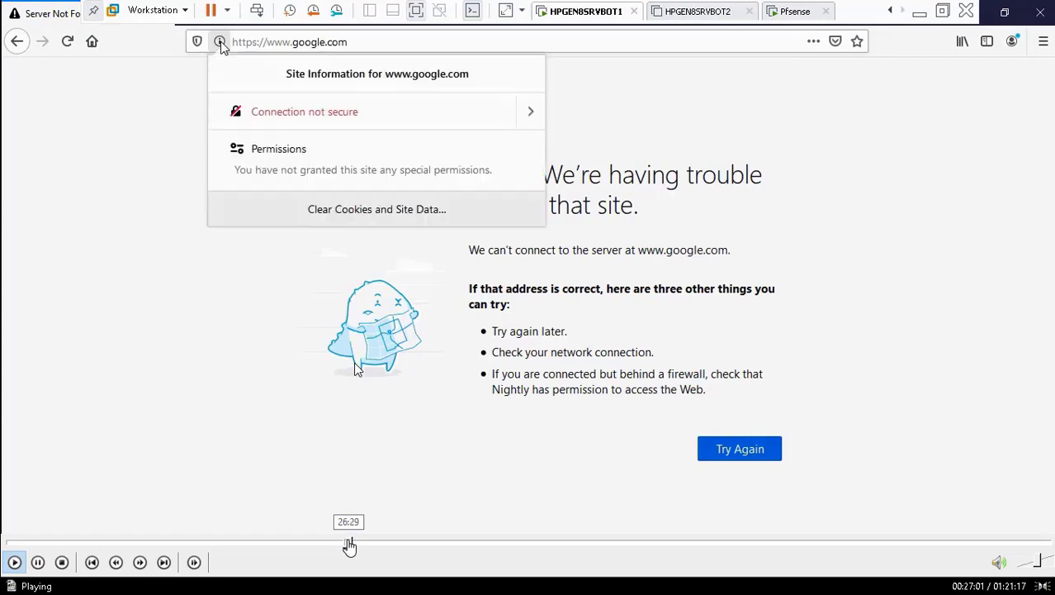
click(350, 545)
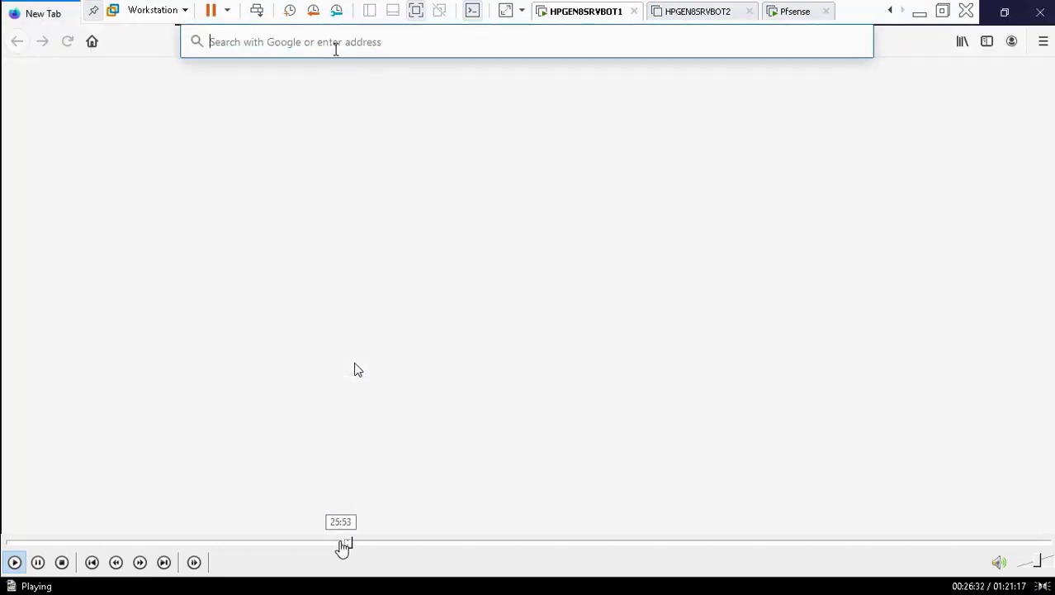
click(343, 545)
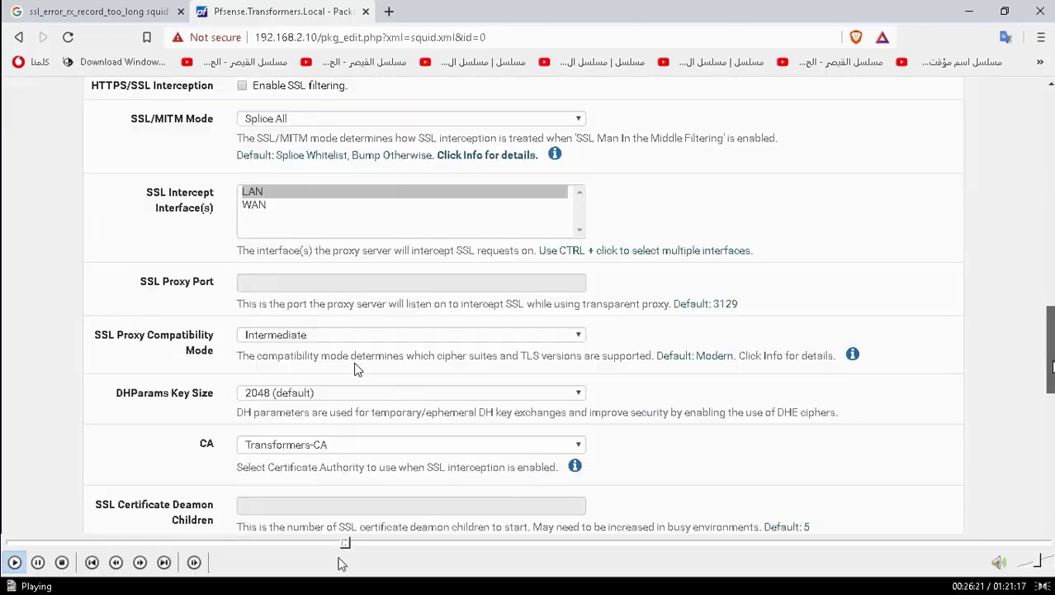
Seek between the Squid access logs and the proxy general settings in the recording.
click(334, 549)
click(339, 547)
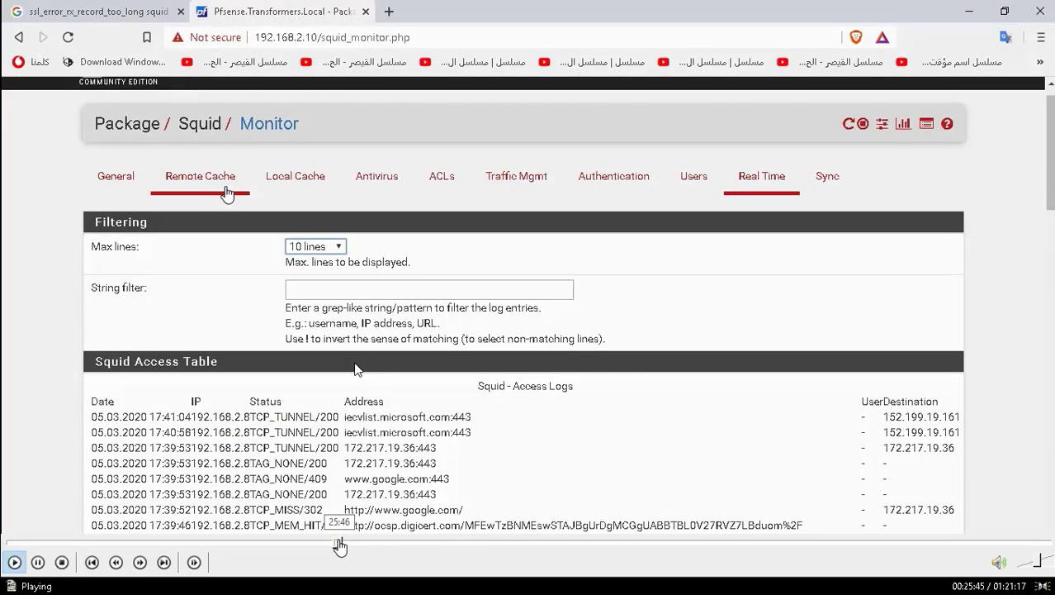
click(346, 545)
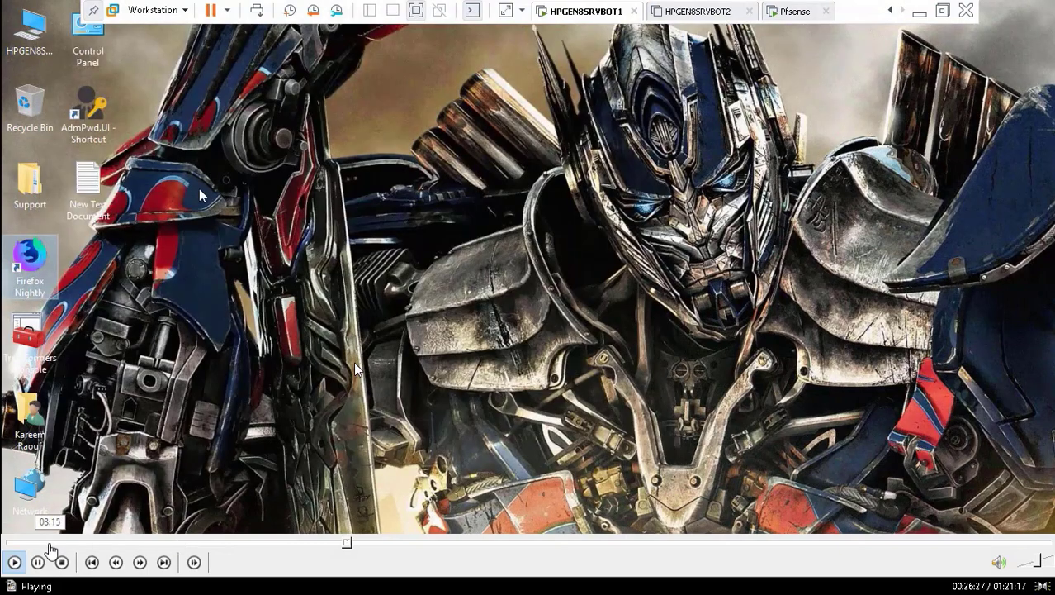
click(353, 545)
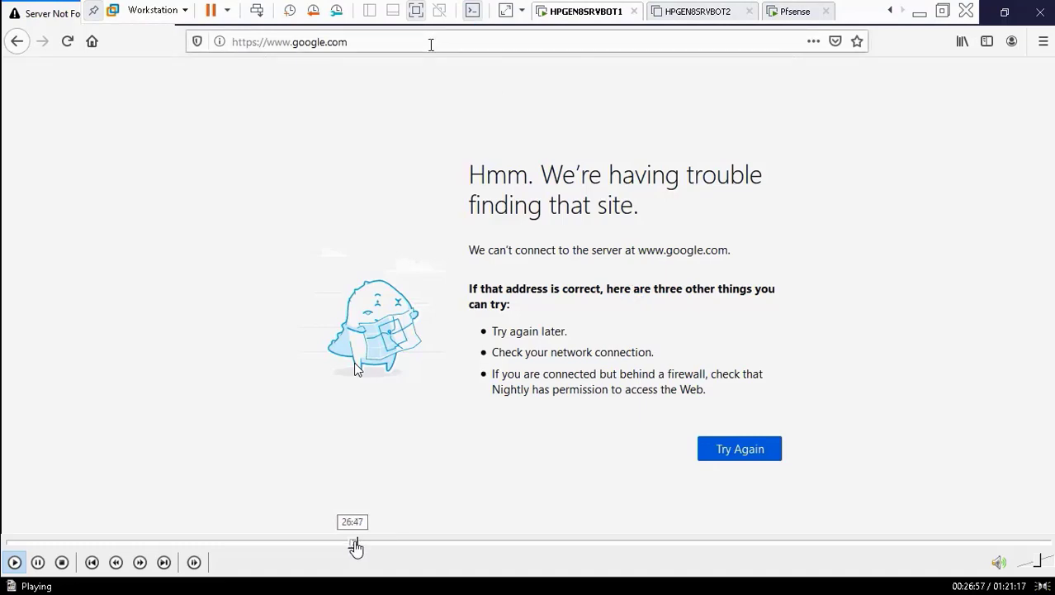
click(357, 545)
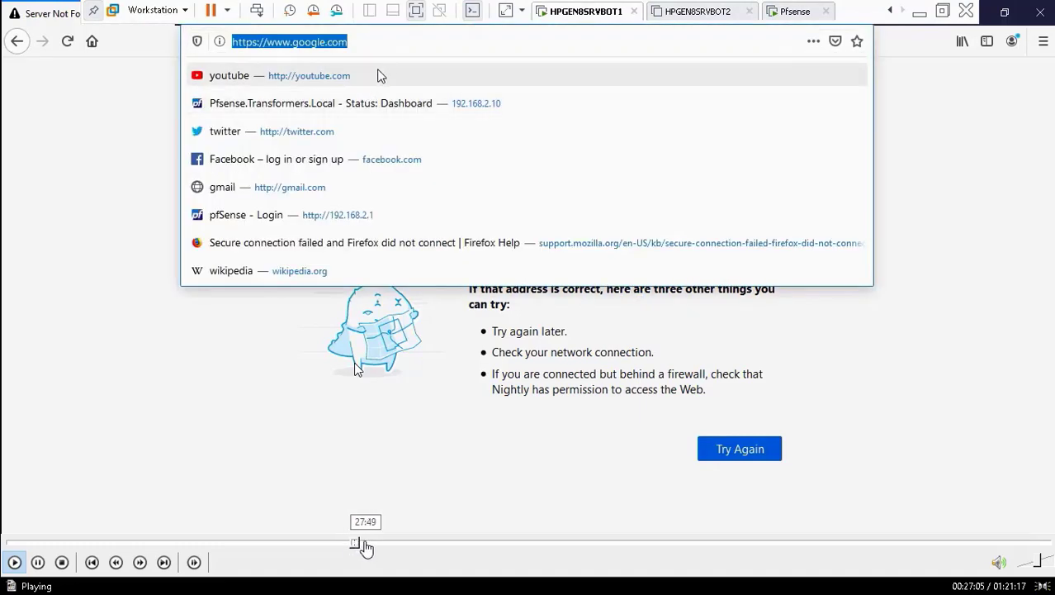
click(362, 545)
Scrub back and forth to the pfSense Transparent Proxy settings and pause at 25:58.
click(360, 546)
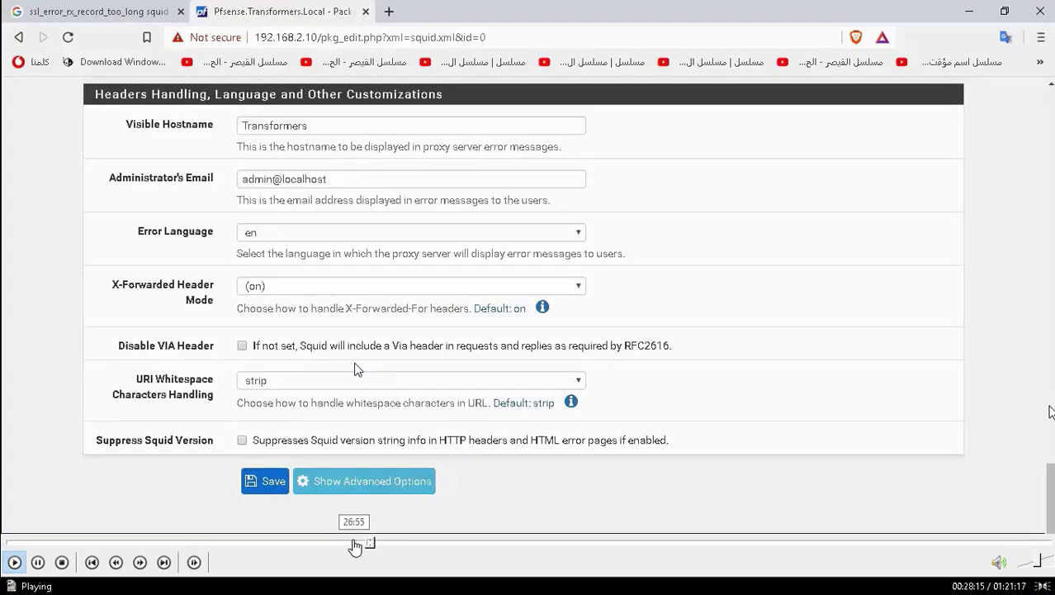
click(353, 547)
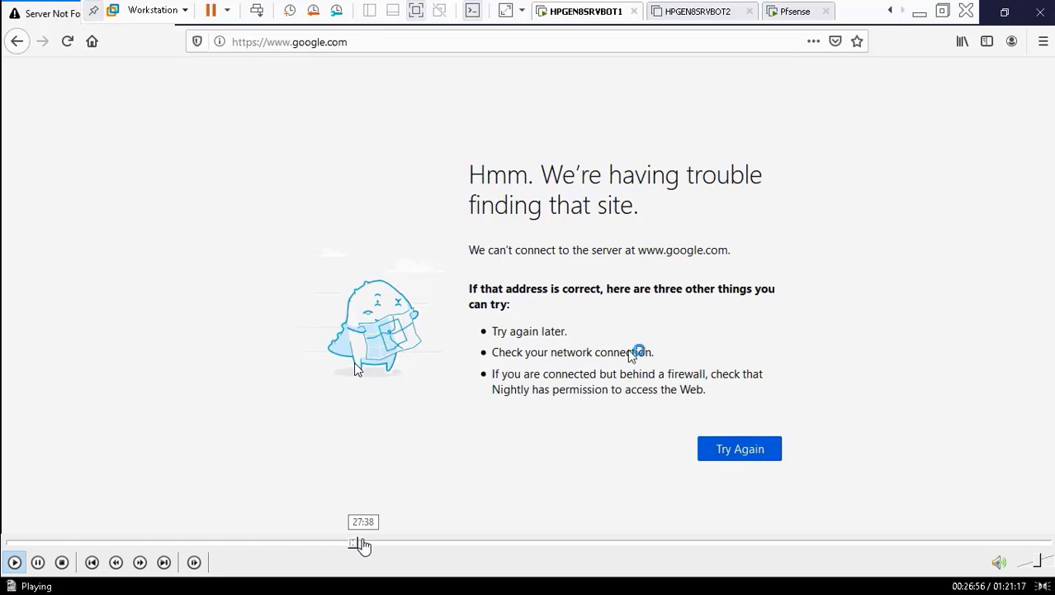
click(362, 544)
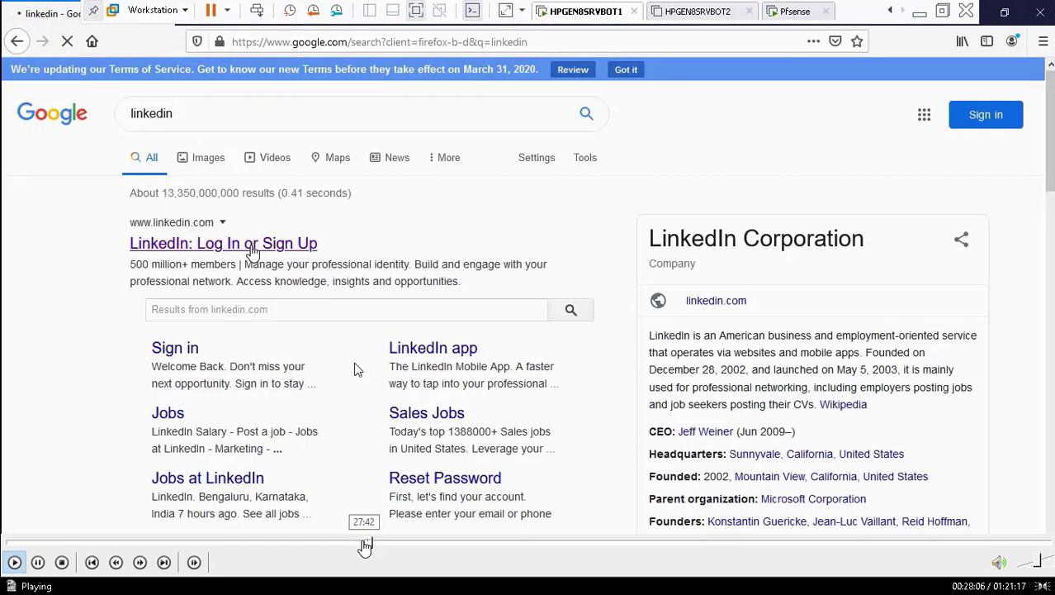
click(364, 543)
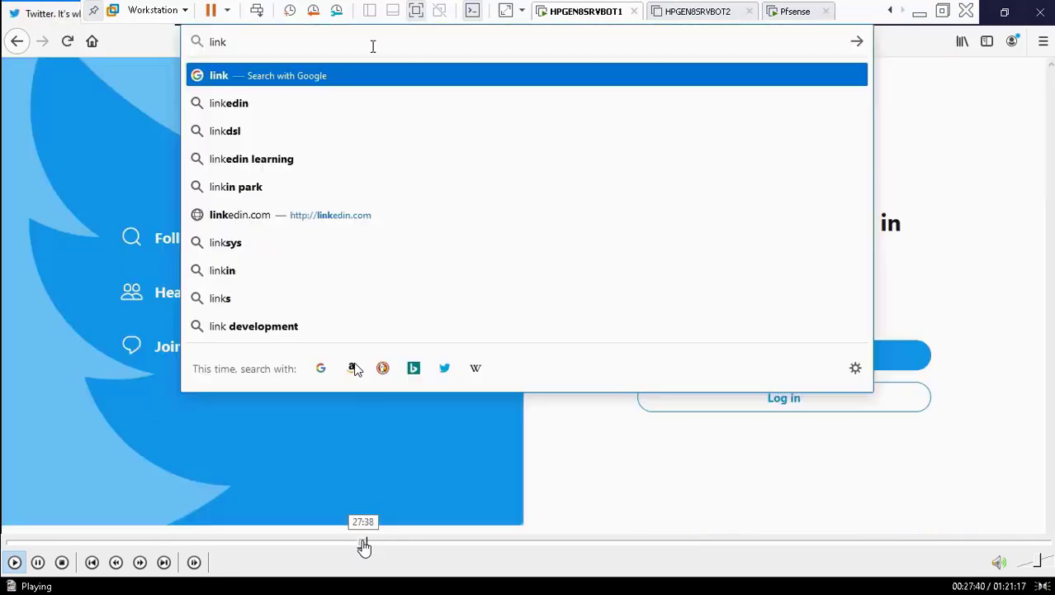
click(358, 545)
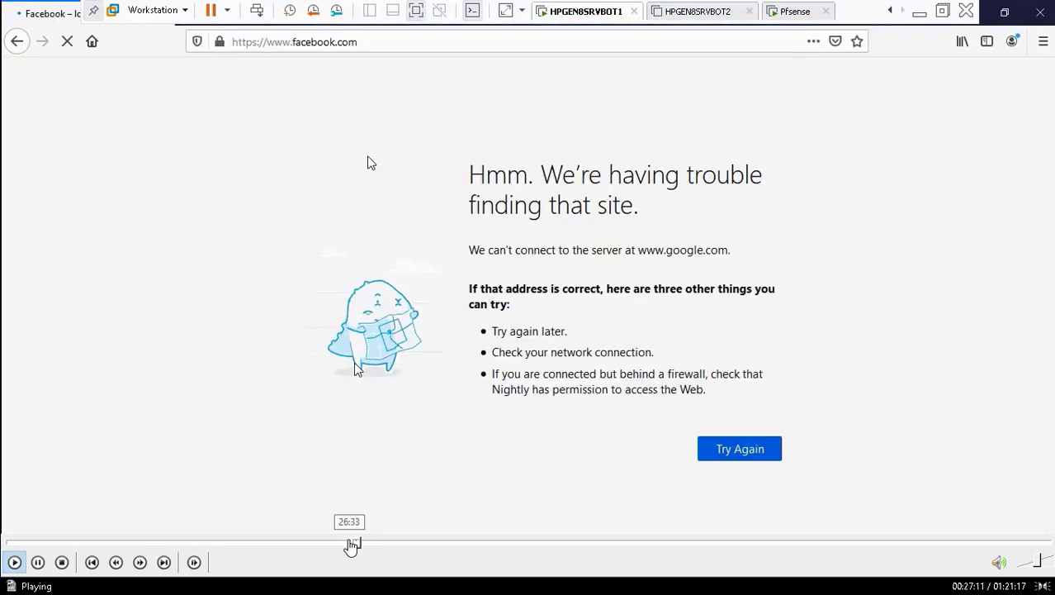
click(350, 546)
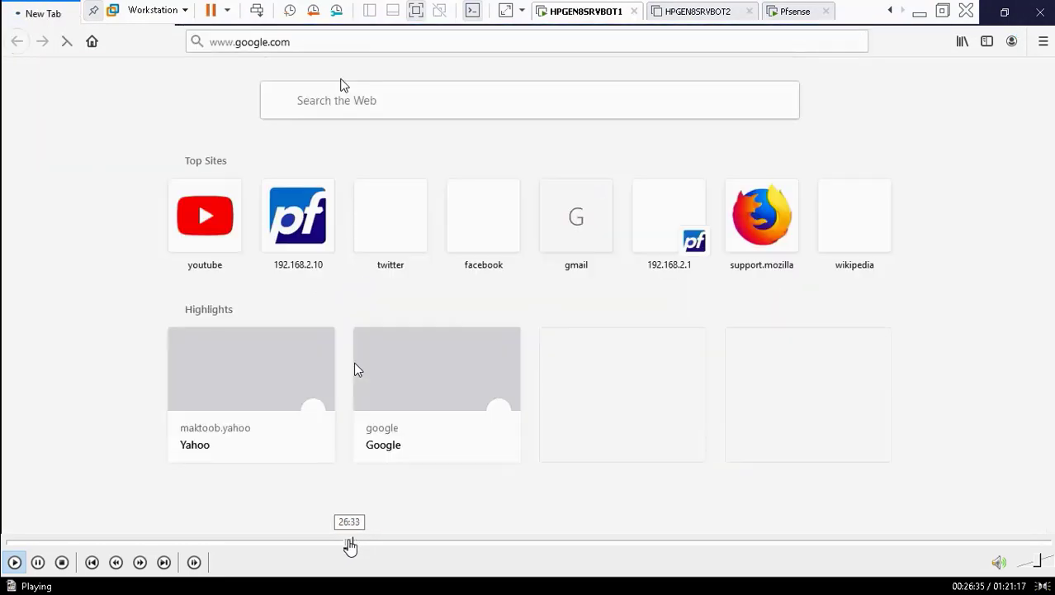
click(343, 545)
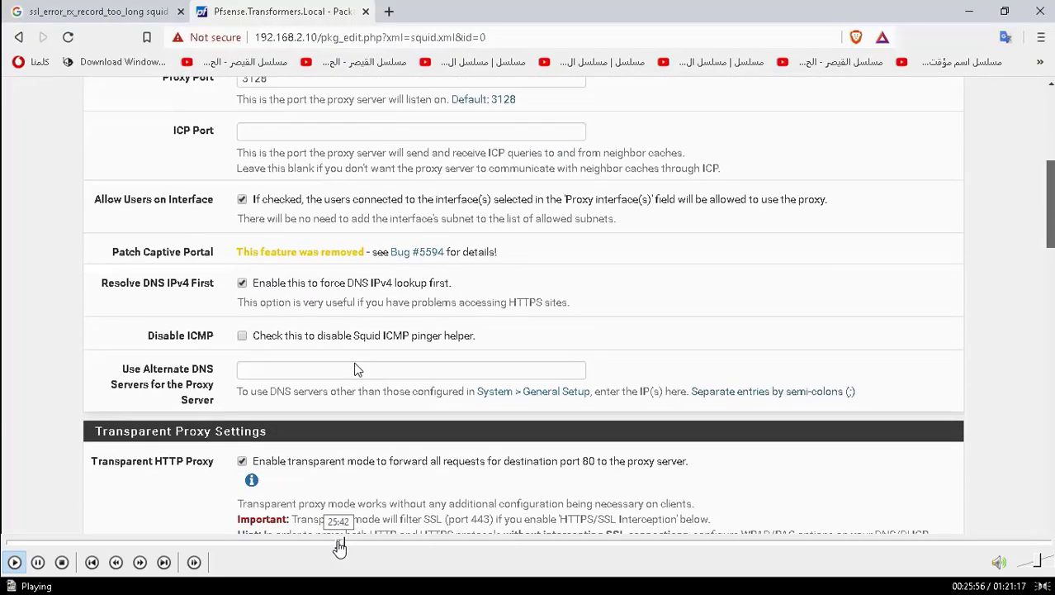
click(39, 563)
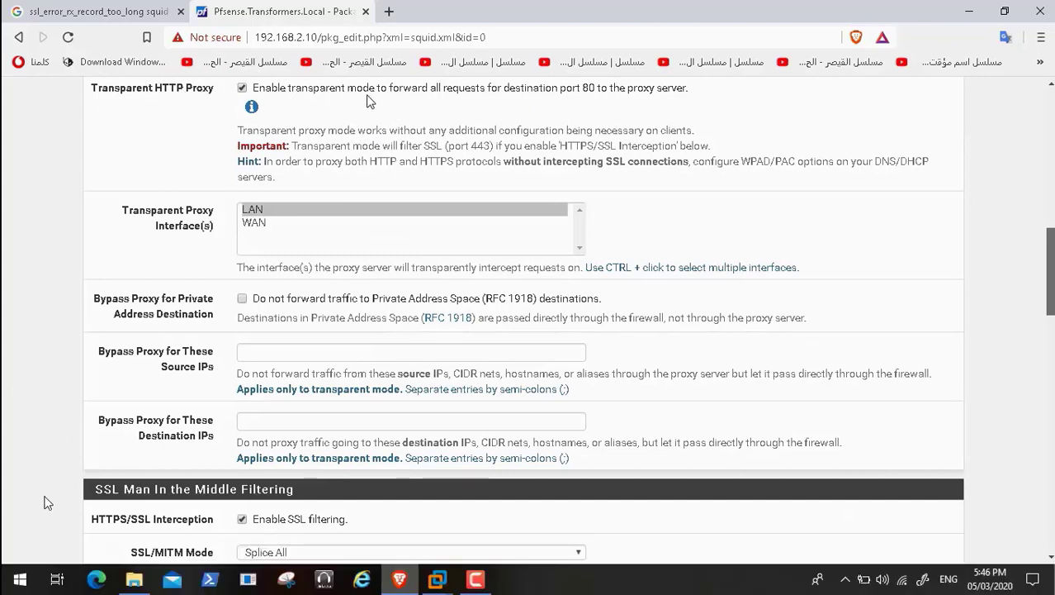
click(37, 562)
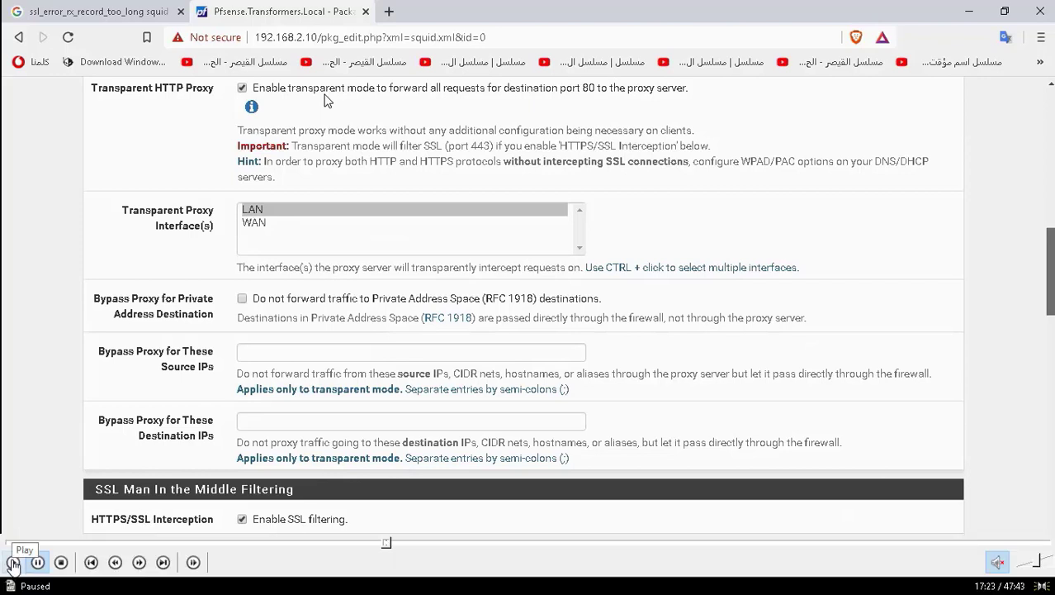
click(13, 562)
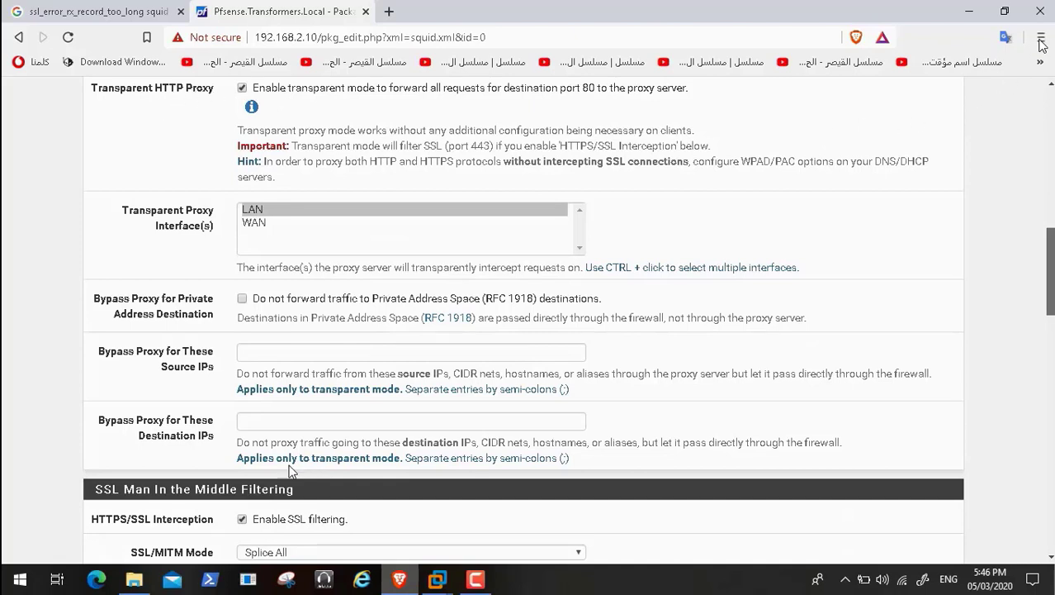
Resume playback, exit full screen, bring Brave forward and seek to its Settings System section.
mouse_move(222, 561)
click(291, 508)
double_click(143, 364)
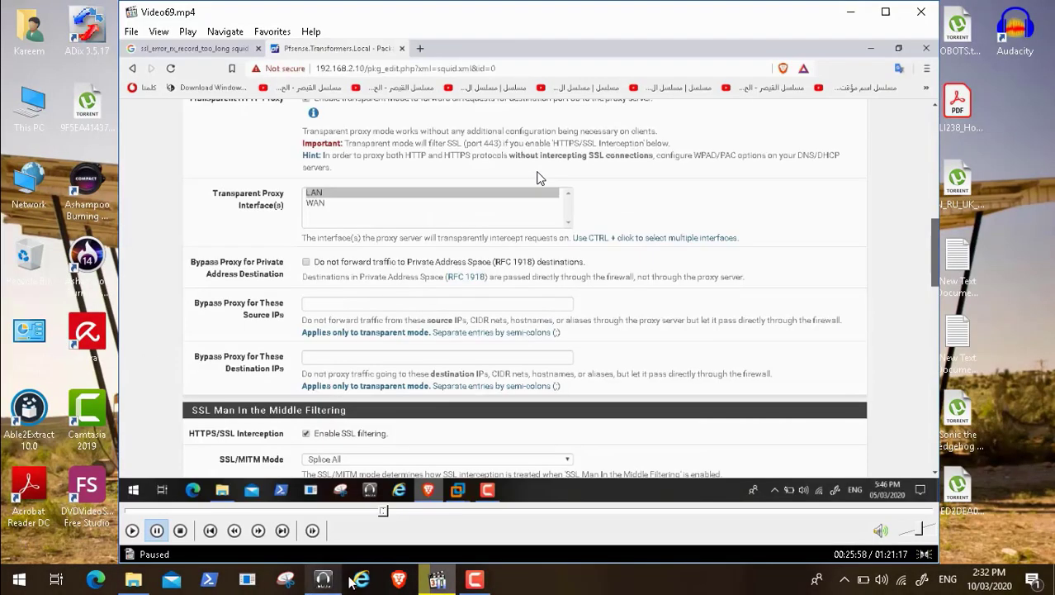
click(397, 579)
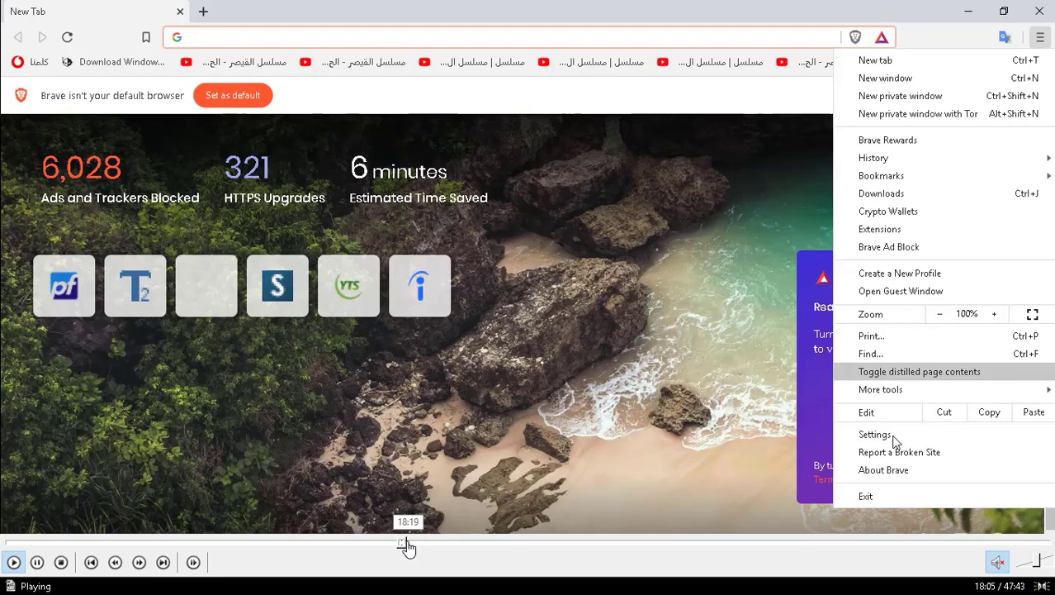
click(407, 545)
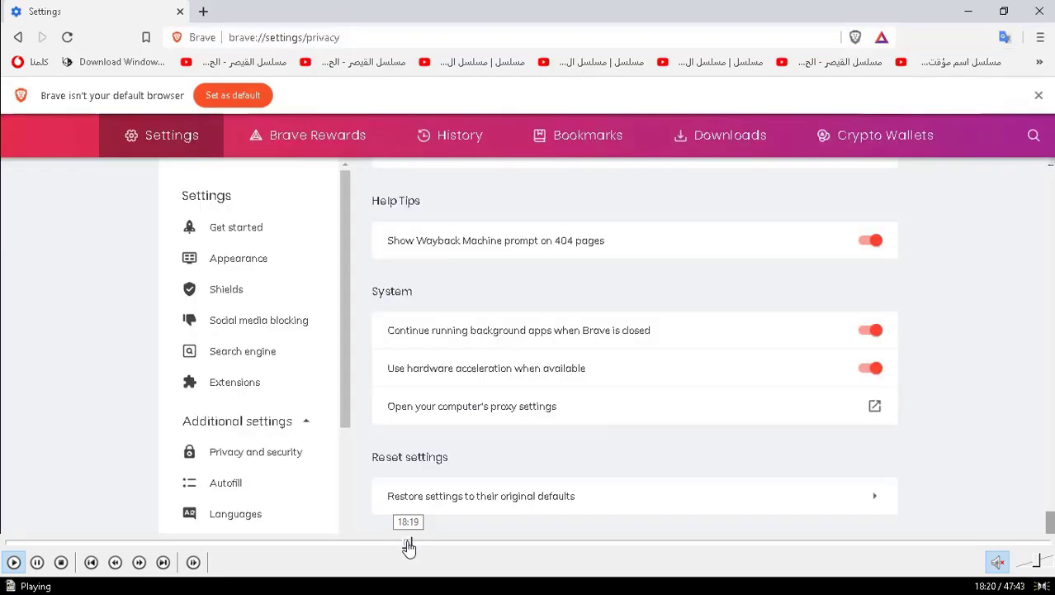
Skip ahead in the Brave settings walkthrough, resume playback and make the video full screen.
drag(411, 547, 436, 546)
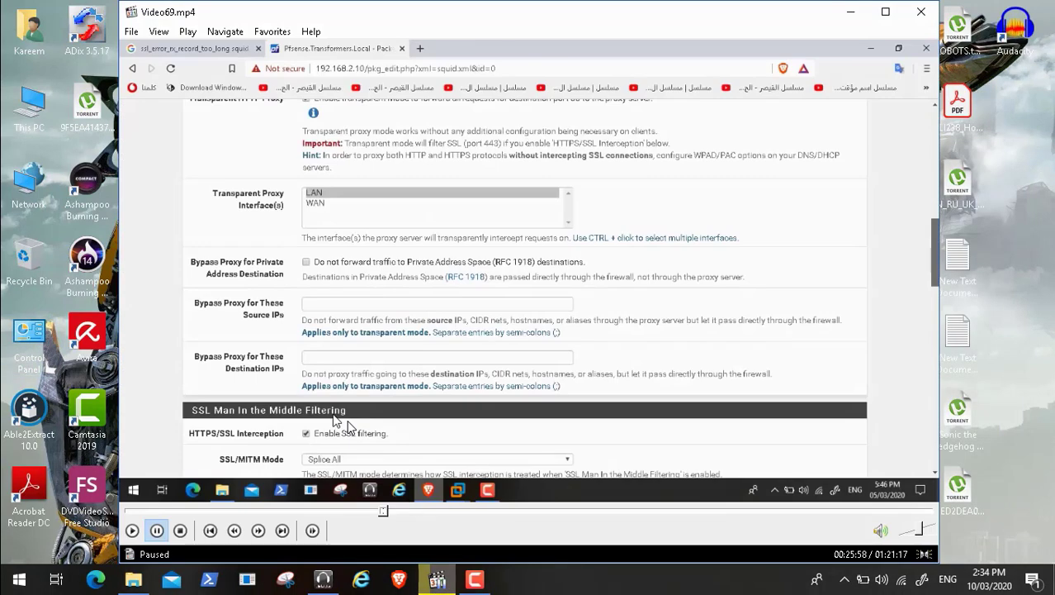
click(133, 530)
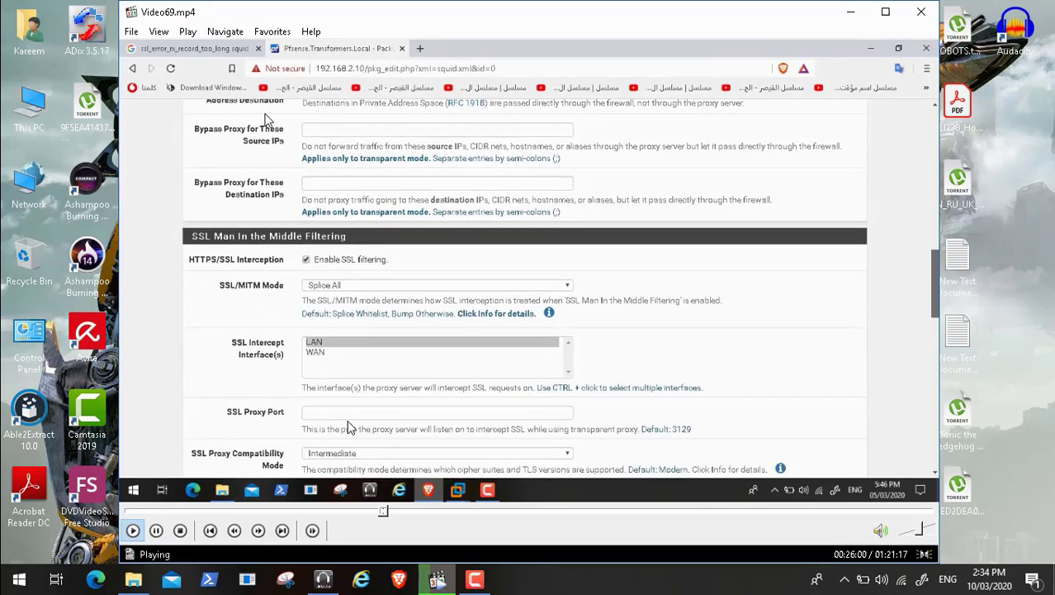
click(157, 31)
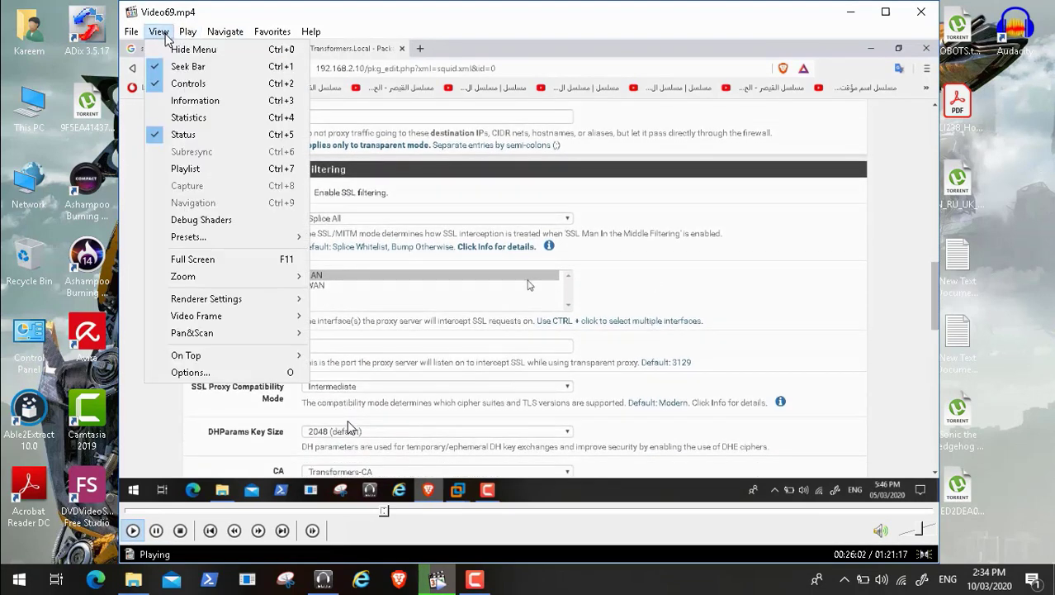
click(222, 261)
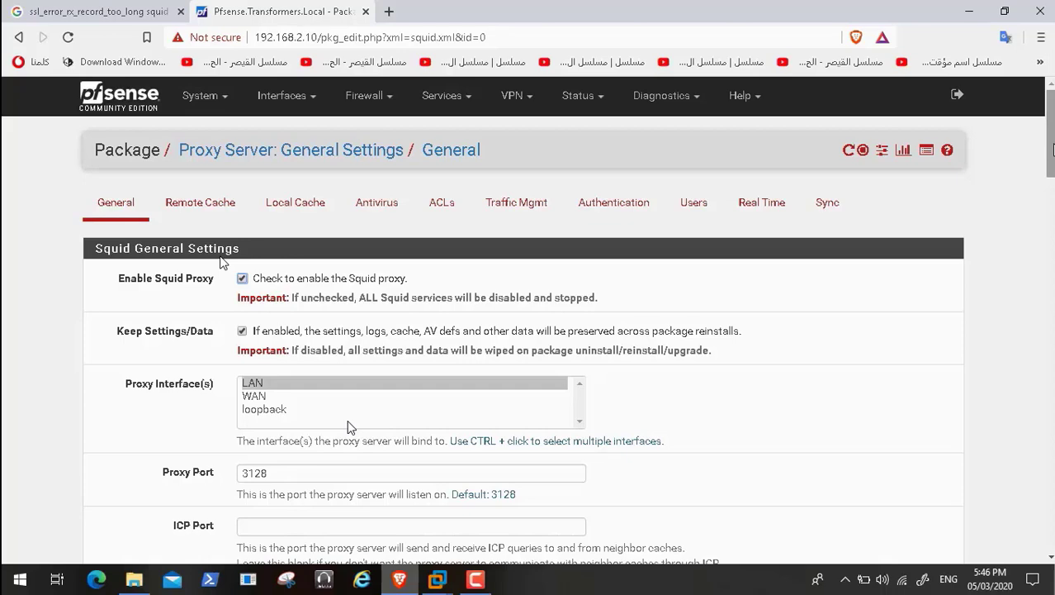
Scroll the proxy settings to Headers Handling, then switch to the HPGEN8SRVBOT1 virtual machine.
drag(1051, 162, 1051, 520)
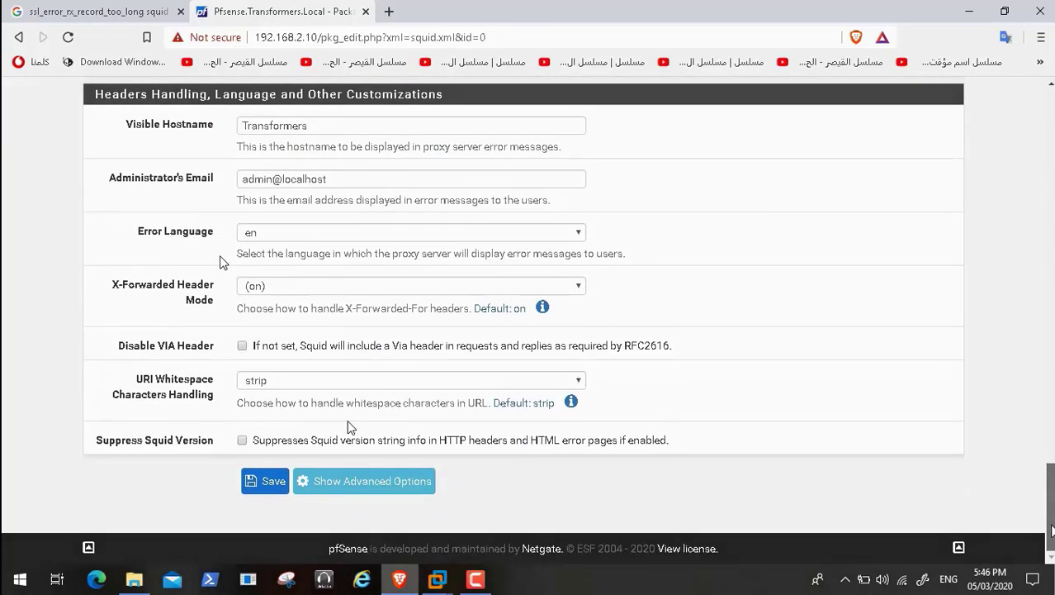
mouse_move(444, 584)
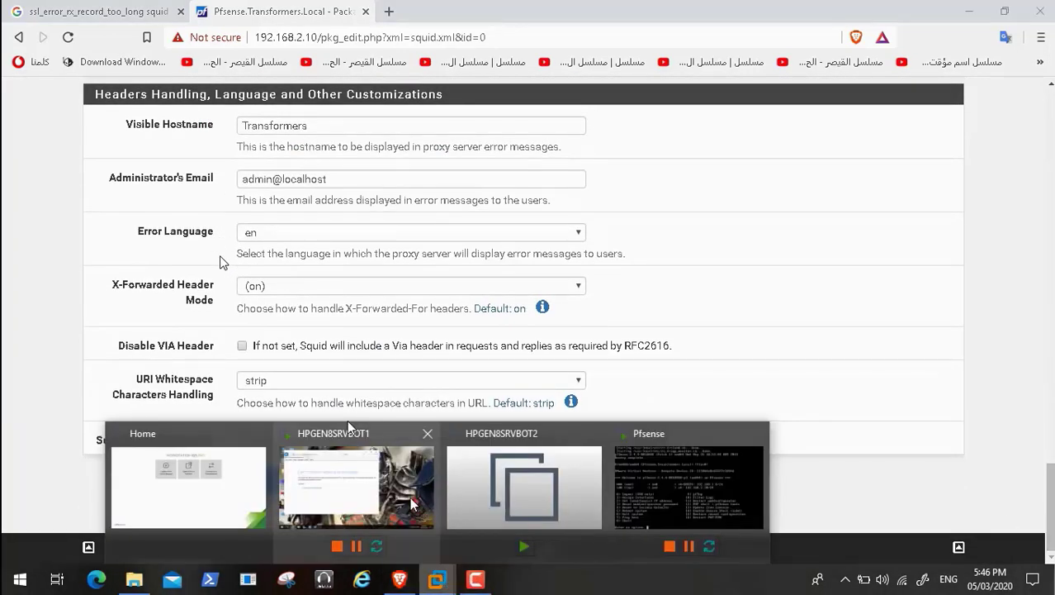
click(348, 426)
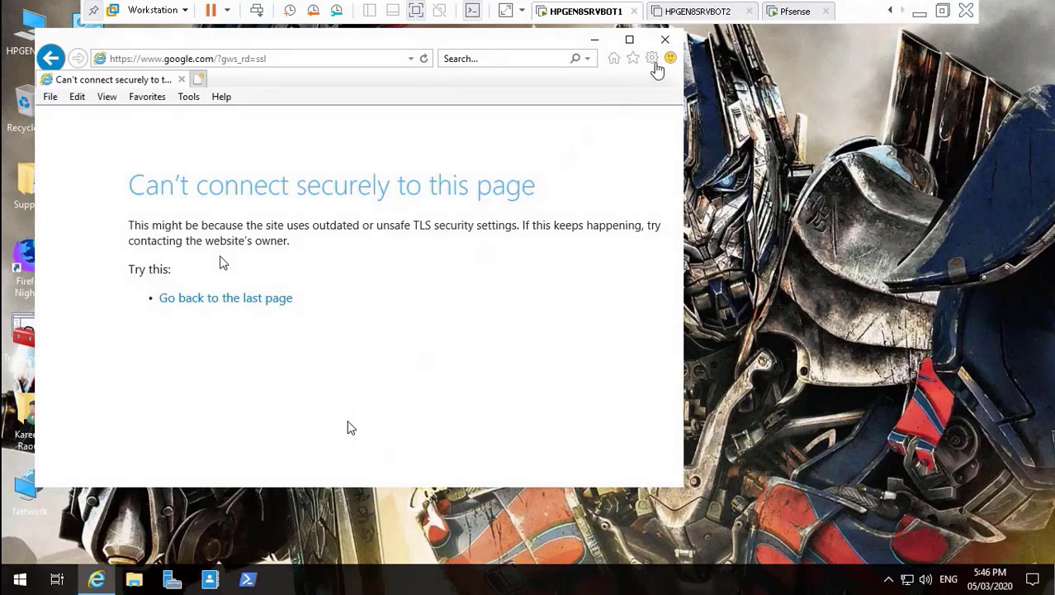
click(665, 38)
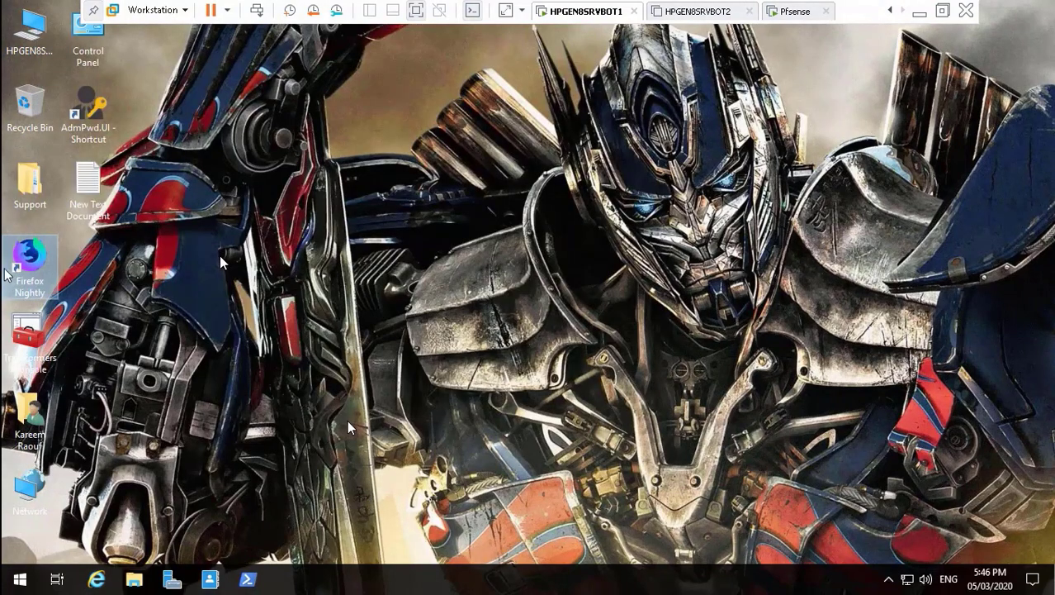
double_click(31, 260)
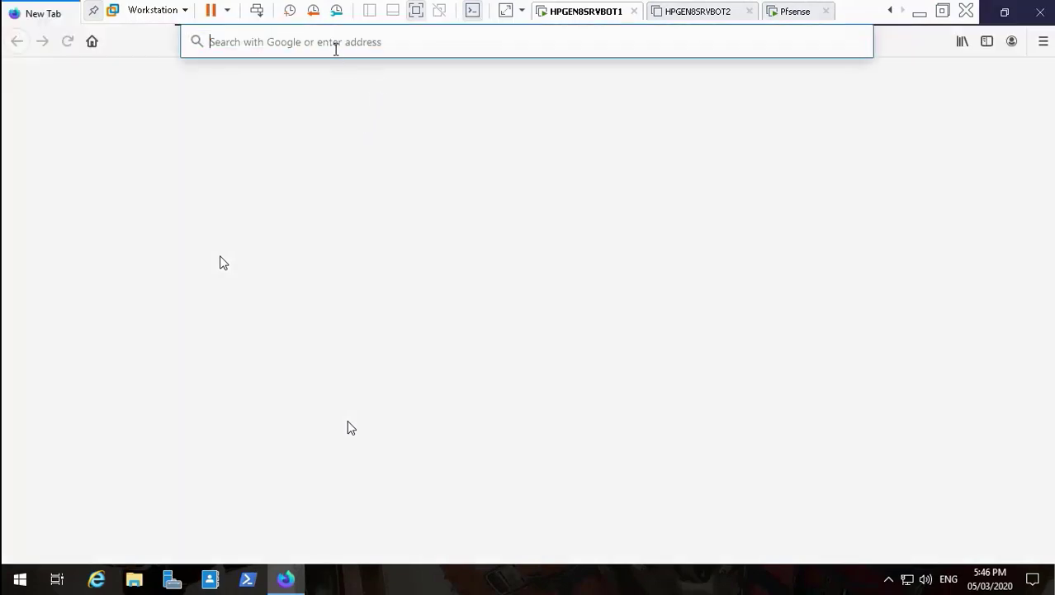
text(www)
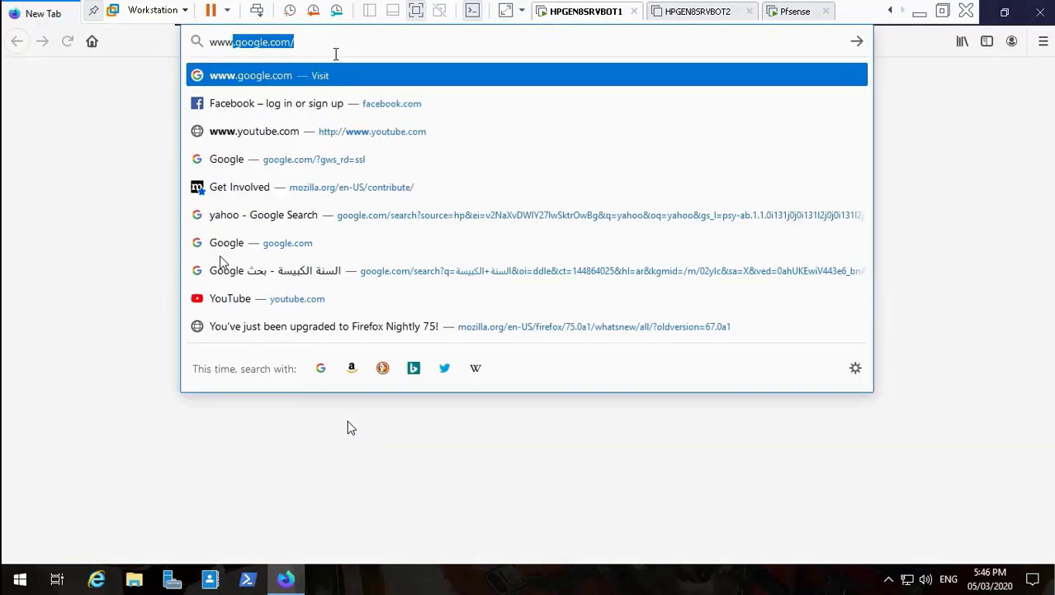
click(343, 76)
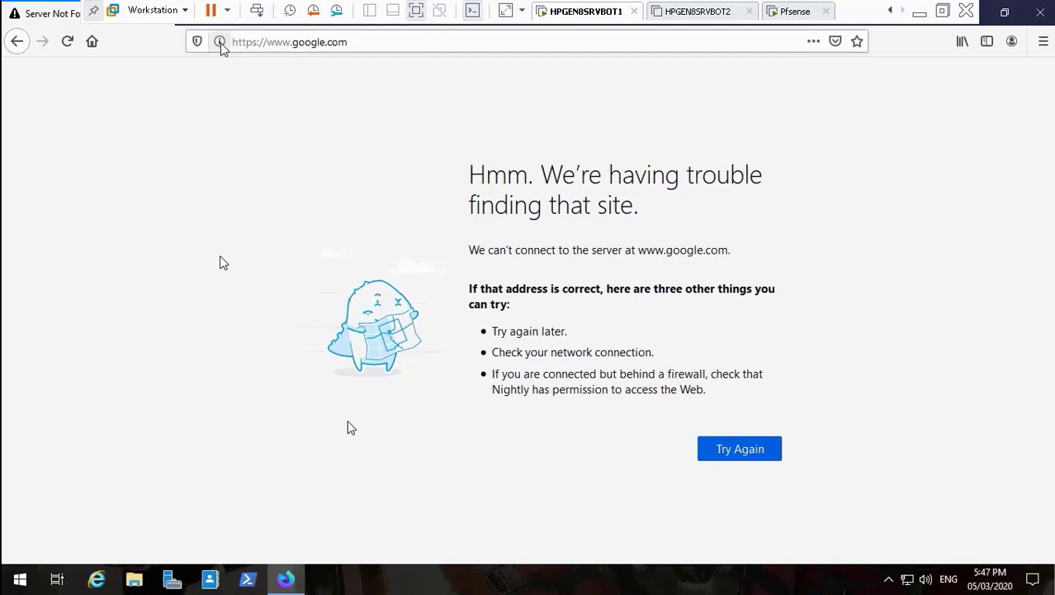
click(220, 42)
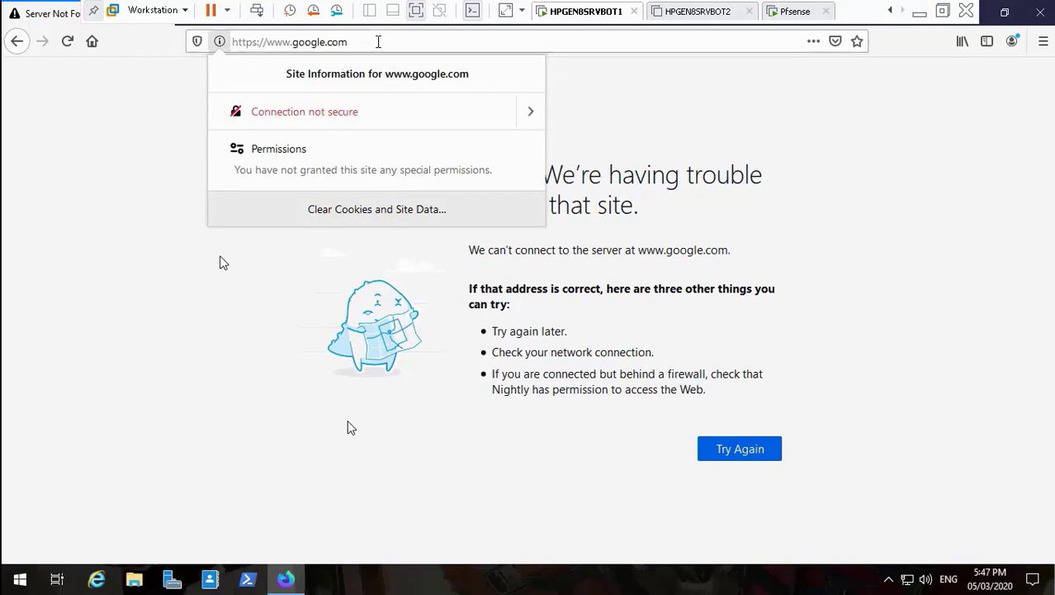
click(377, 42)
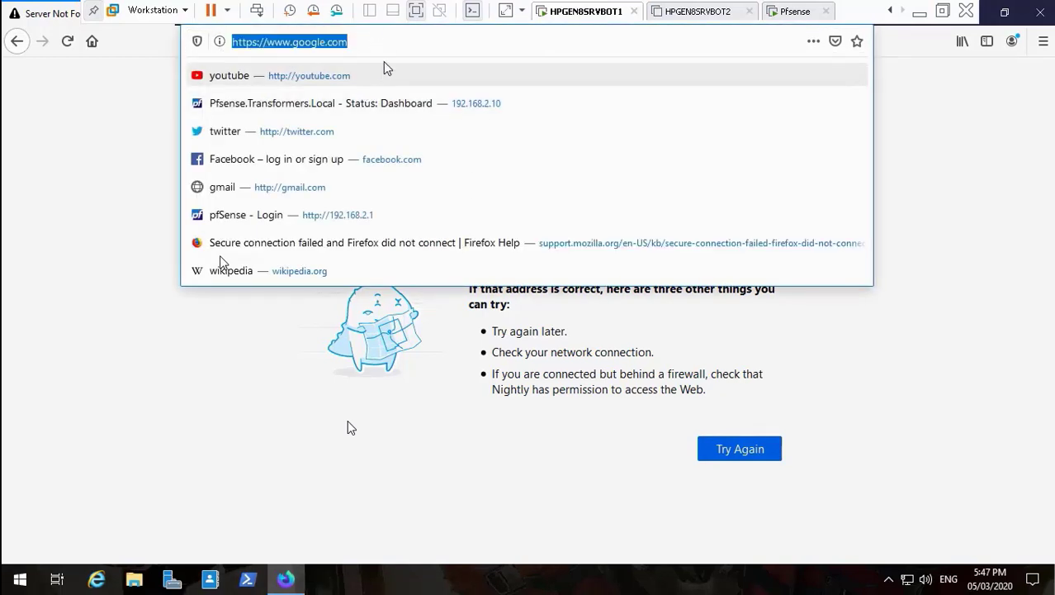
click(369, 163)
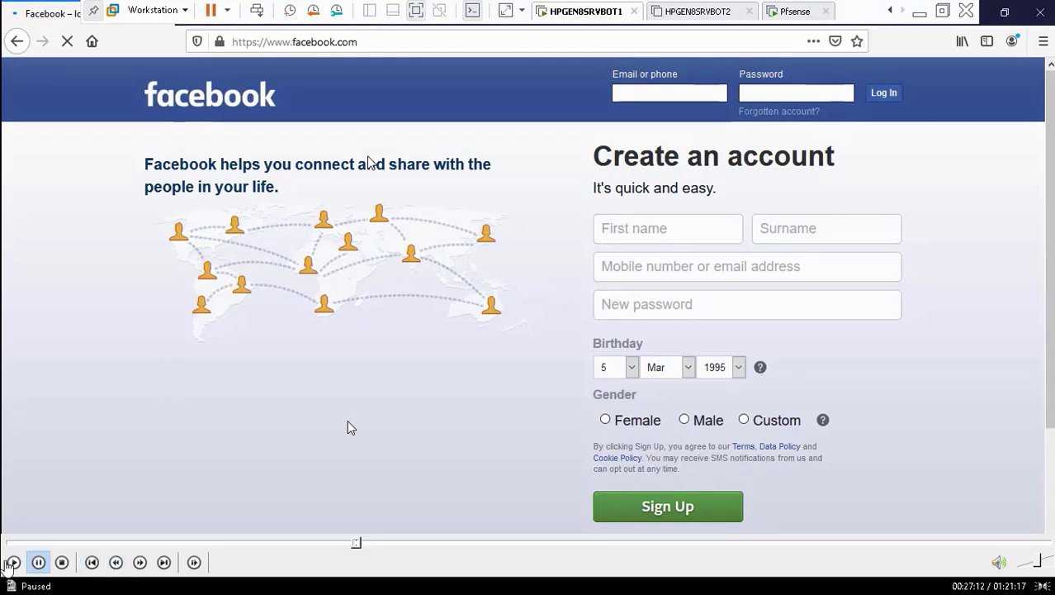
Resume the recording and seek ahead to the Twitter test around 22:56.
click(14, 562)
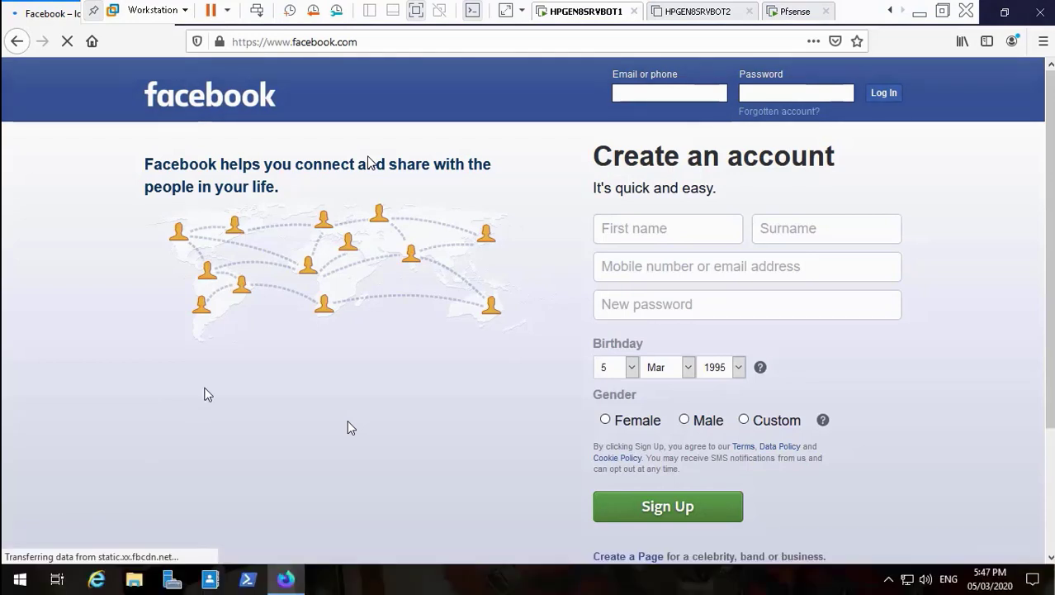
click(38, 562)
key(space)
mouse_move(494, 545)
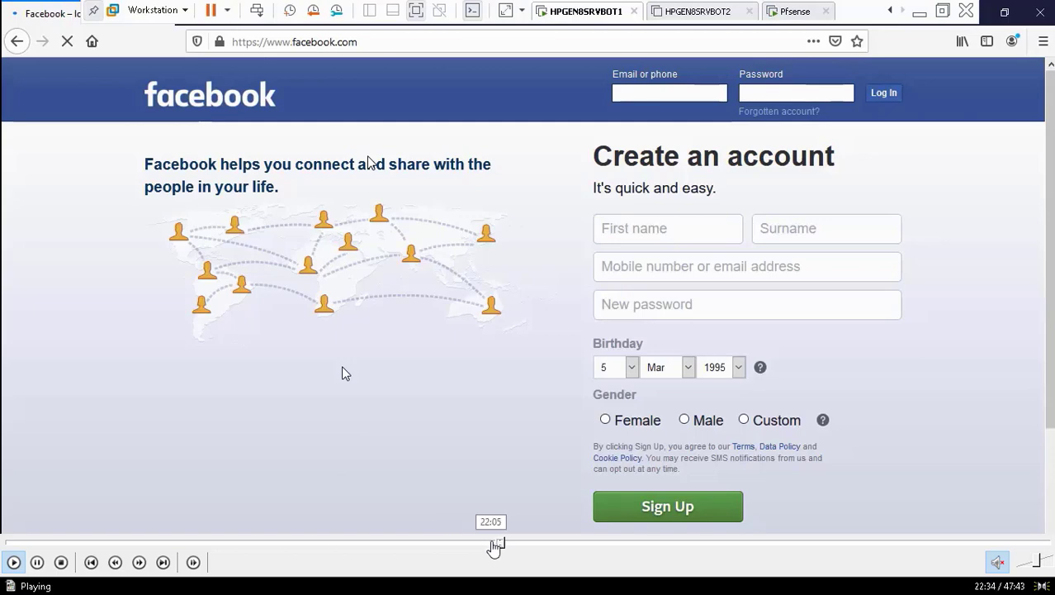
drag(494, 545, 513, 548)
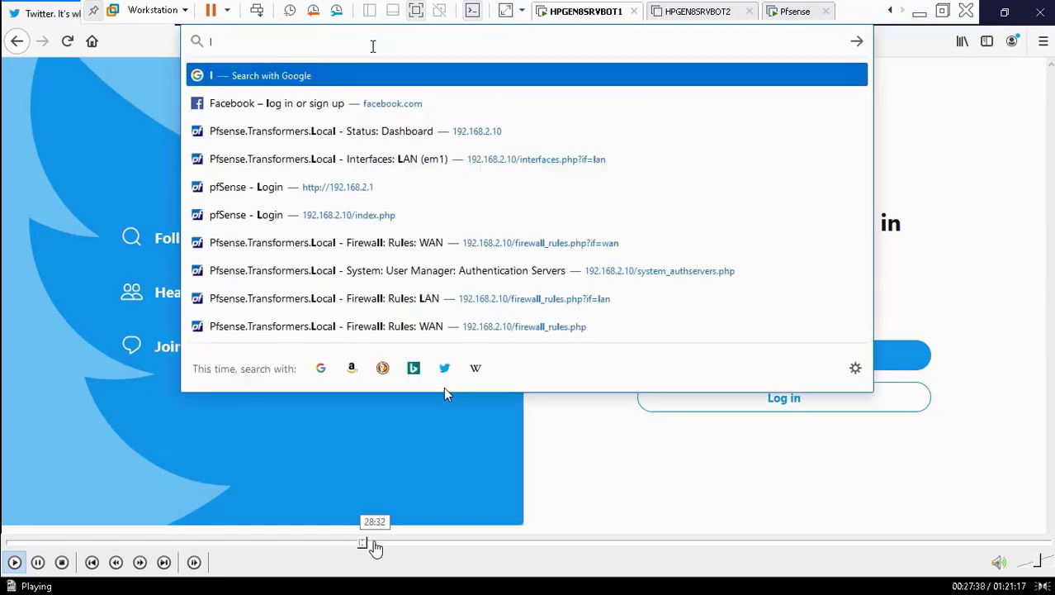
Scrub playback between the BlockSocialMedia category edit page and the LinkedIn, Facebook, Twitter tests.
click(374, 545)
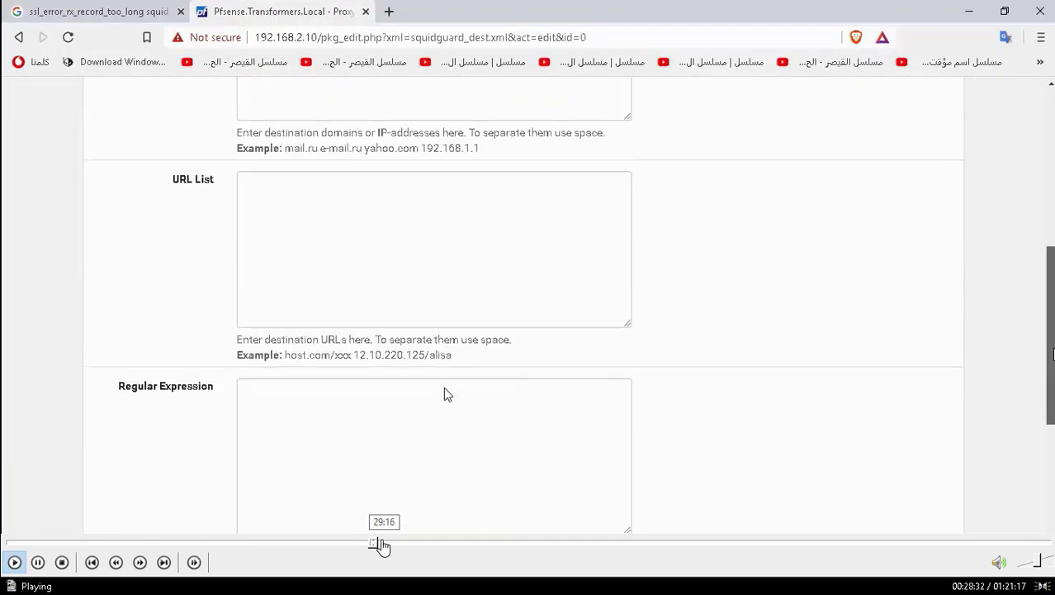
click(371, 545)
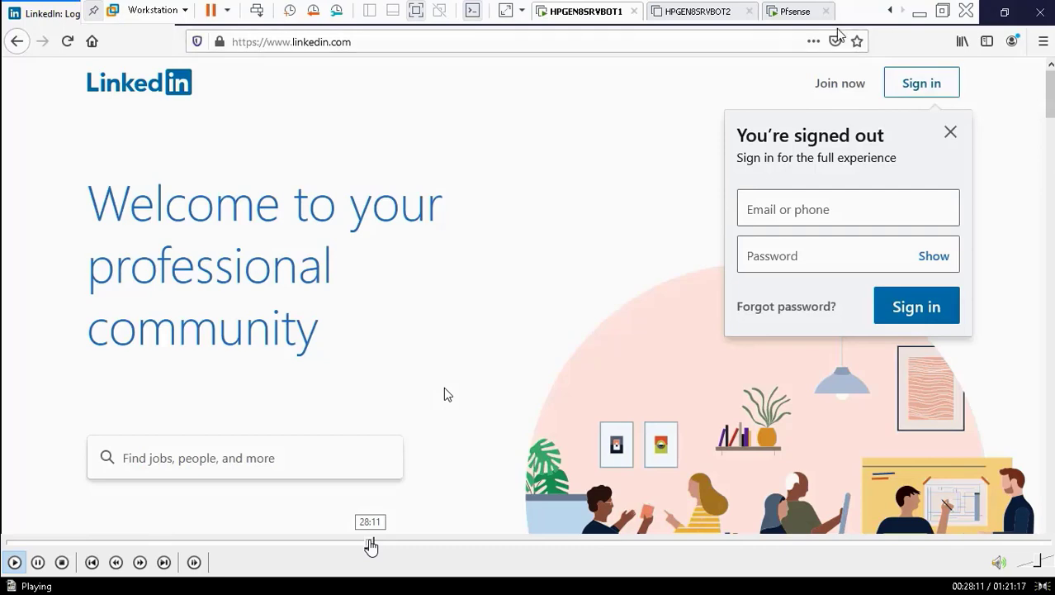
click(379, 546)
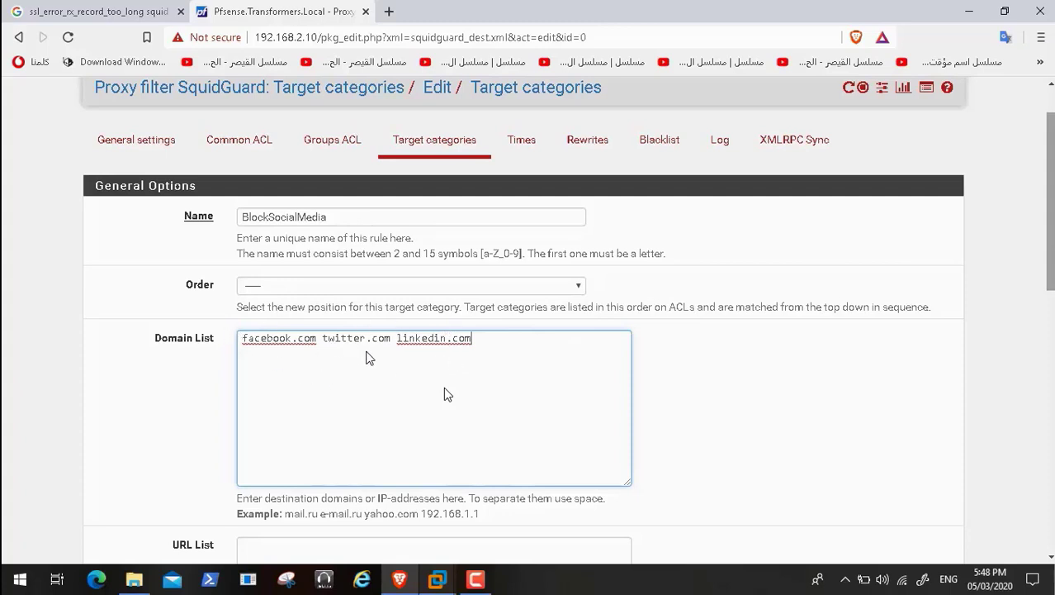
click(33, 562)
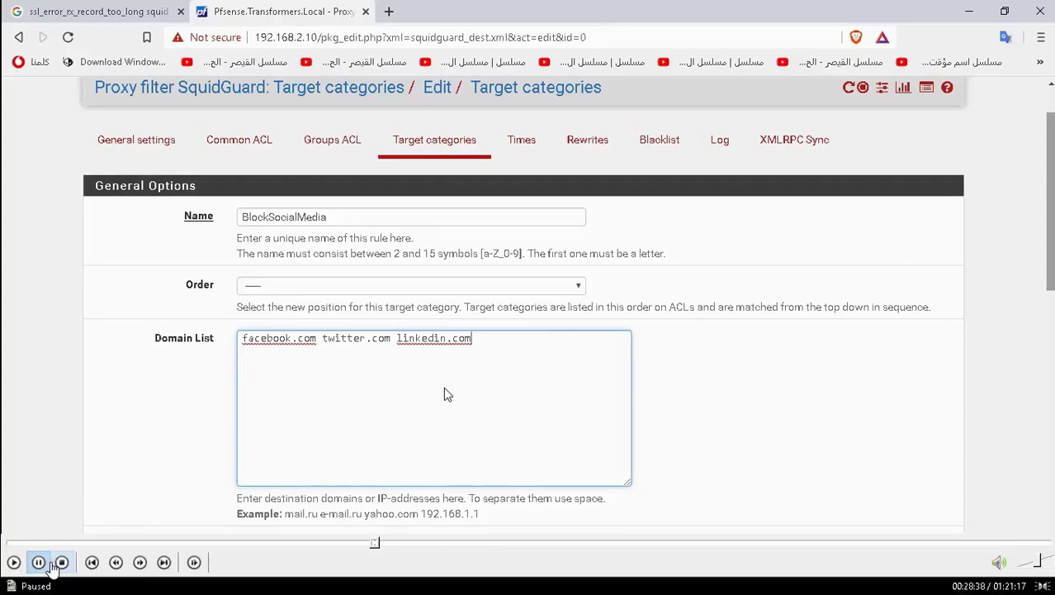
click(15, 563)
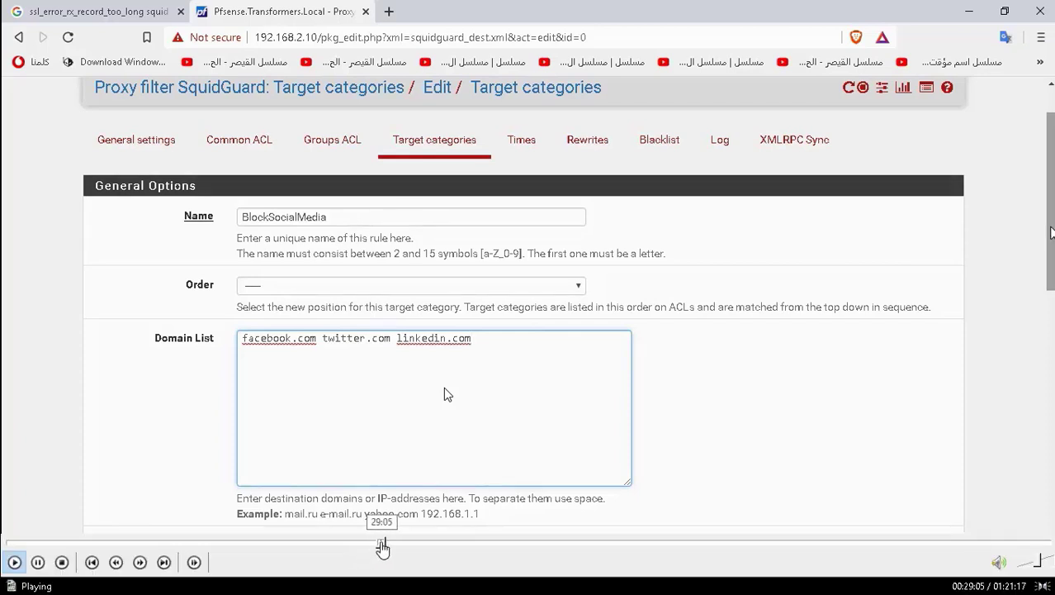
click(382, 547)
click(387, 545)
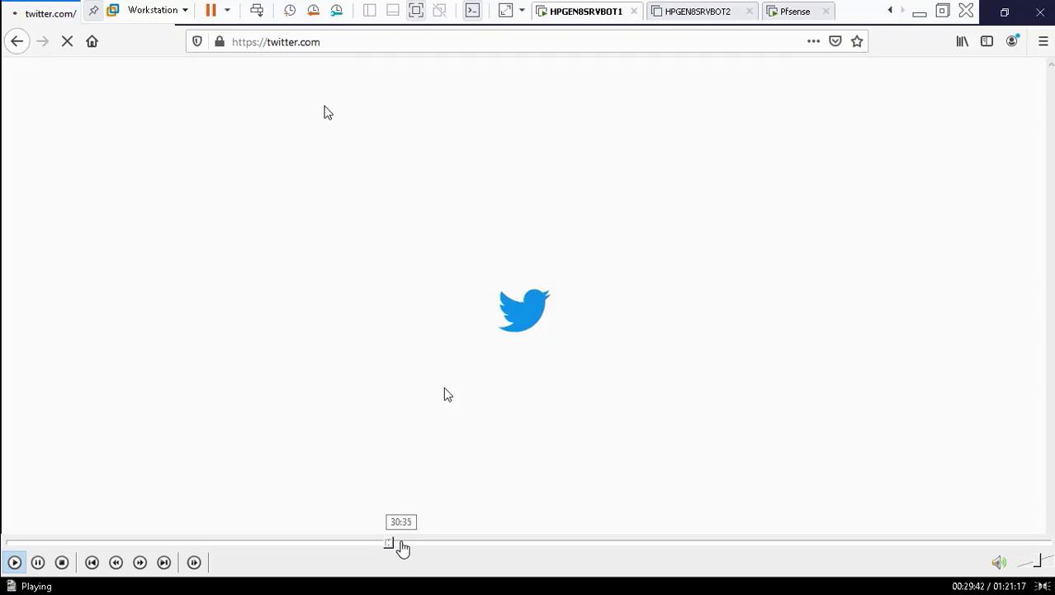
Seek past the Squid proxy settings page to the virtual machine desktop.
click(400, 546)
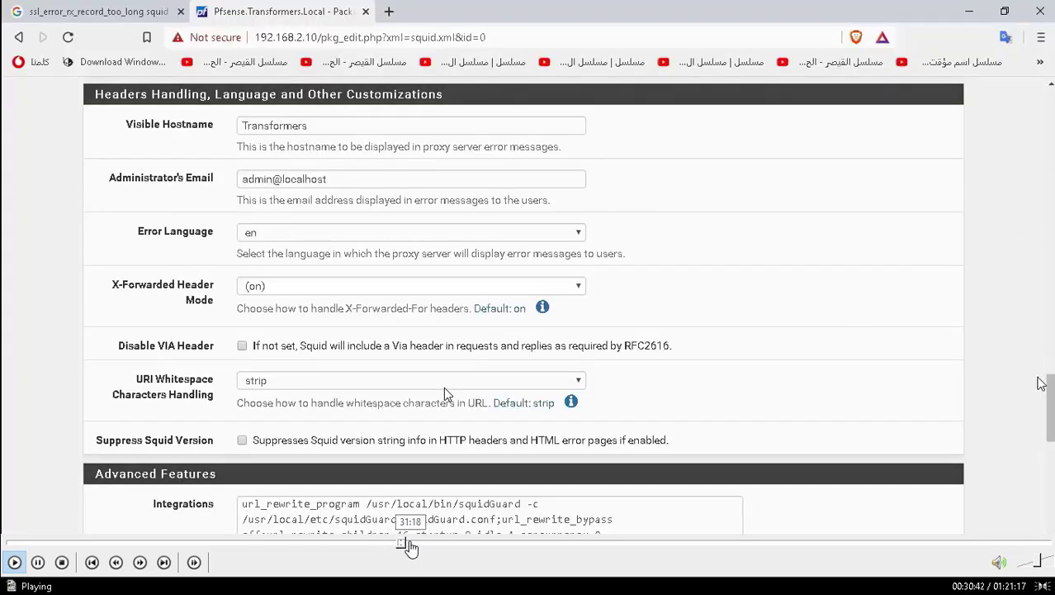
click(411, 547)
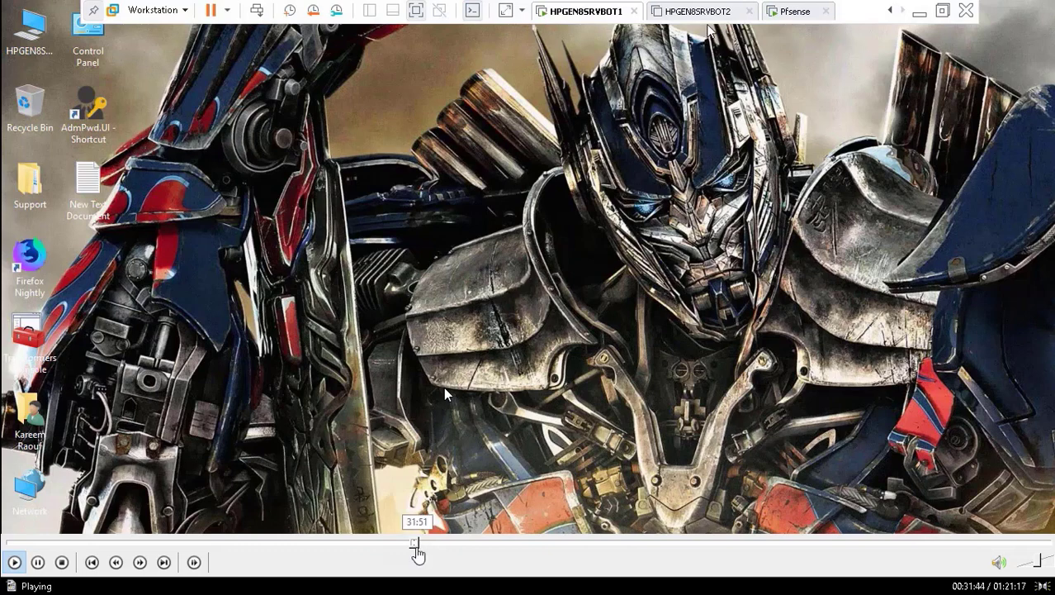
Scrub through the Google test, Firefox new tab and Proxy settings to the swap_pager_getswapspace console errors.
click(420, 545)
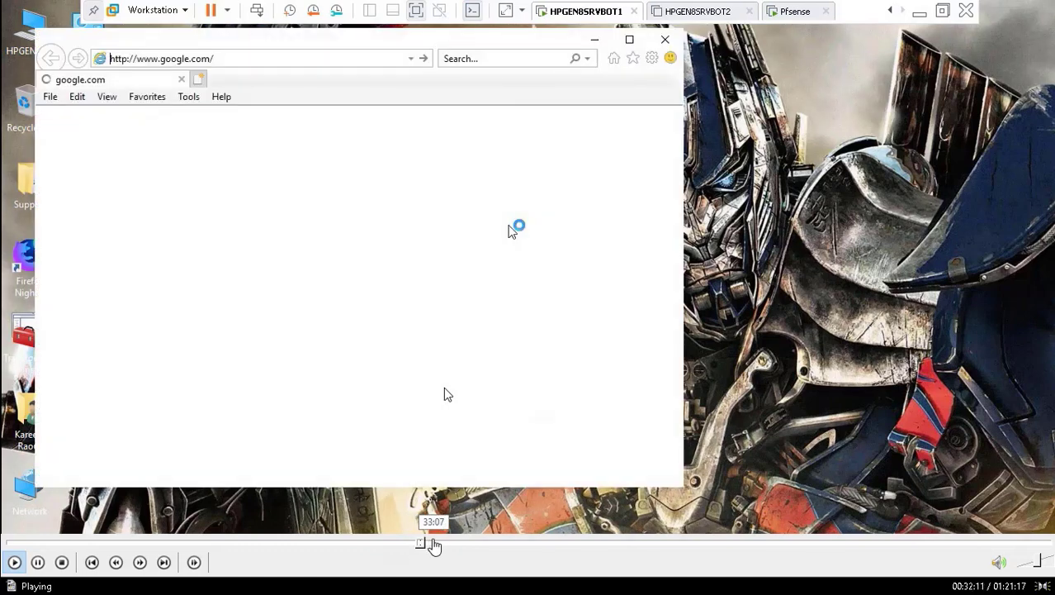
click(435, 545)
click(442, 545)
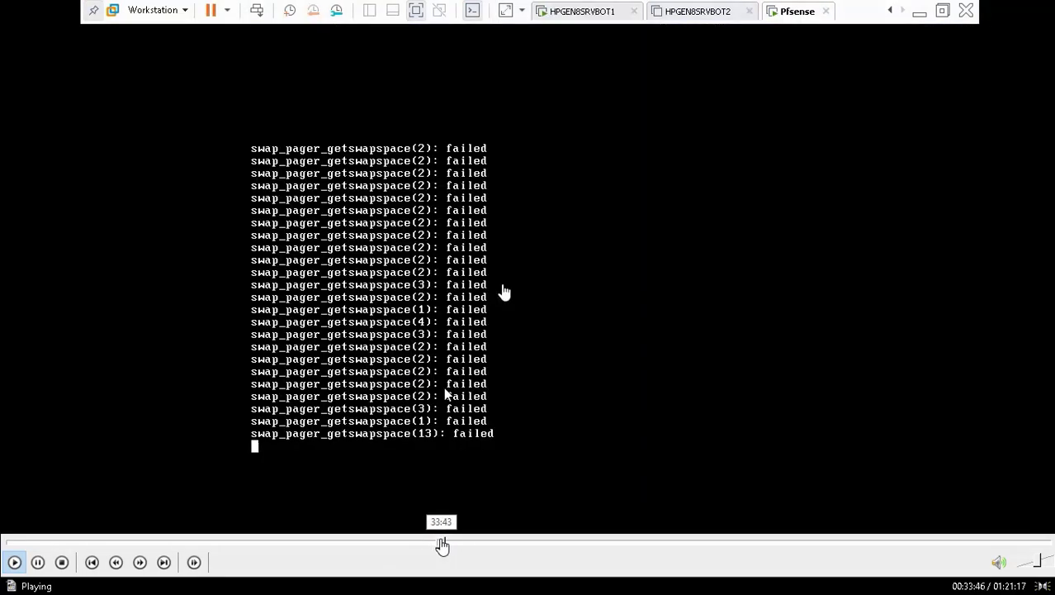
click(435, 545)
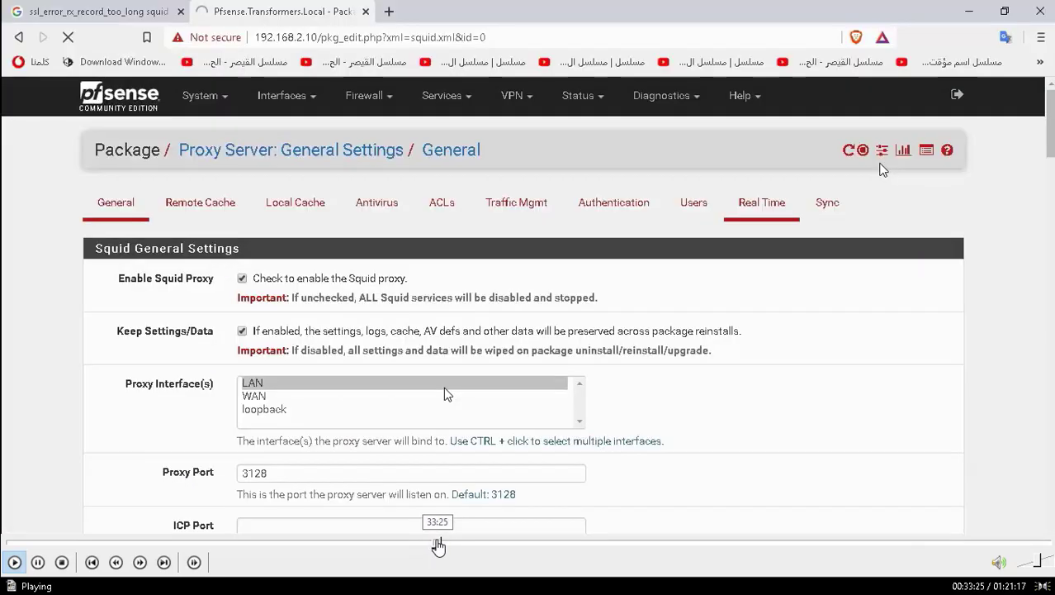
click(437, 545)
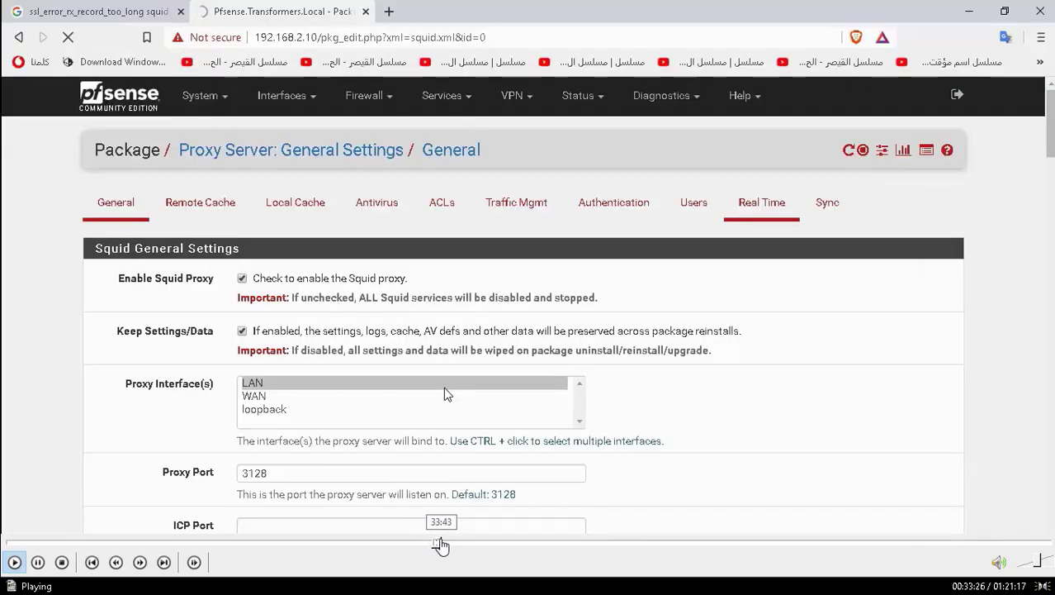
click(440, 545)
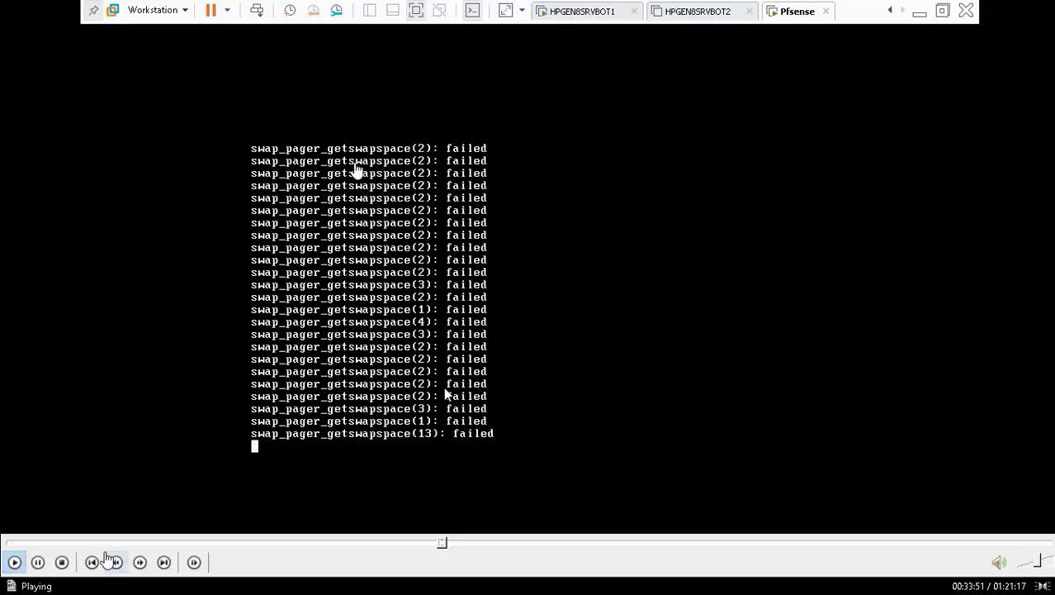
click(91, 561)
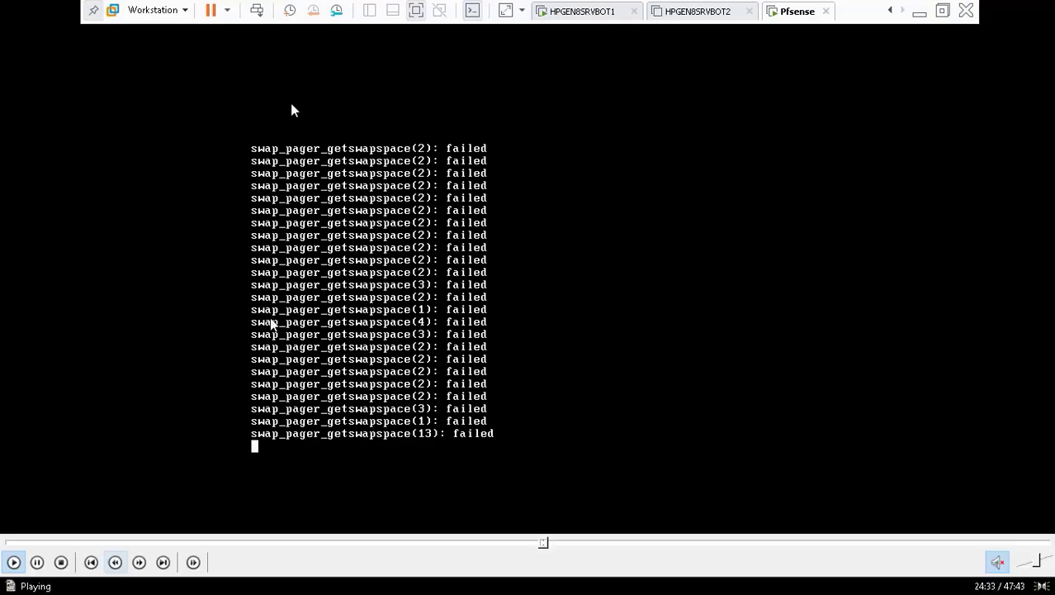
click(37, 561)
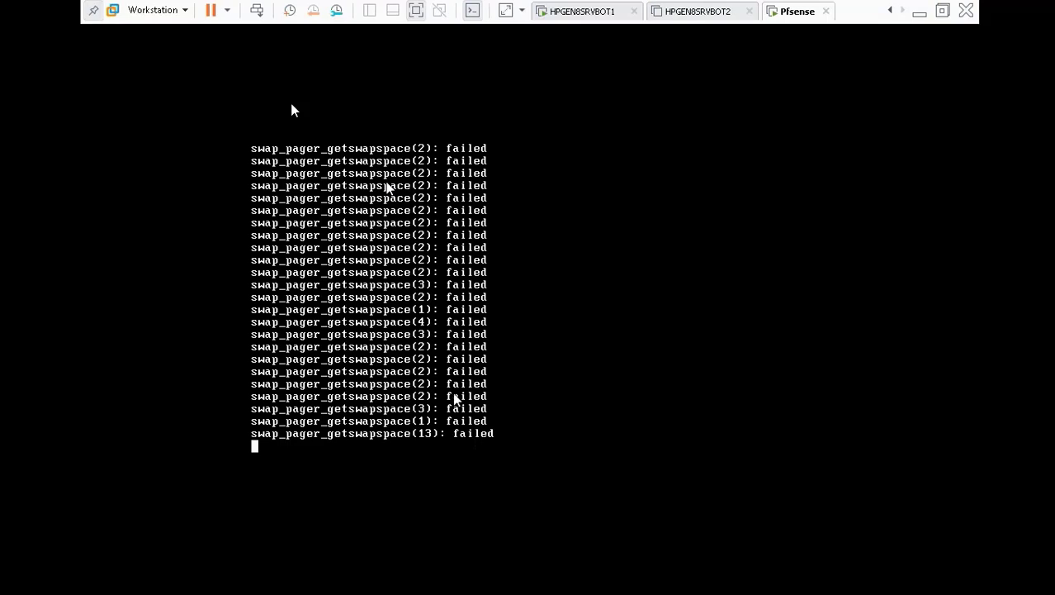
mouse_move(180, 560)
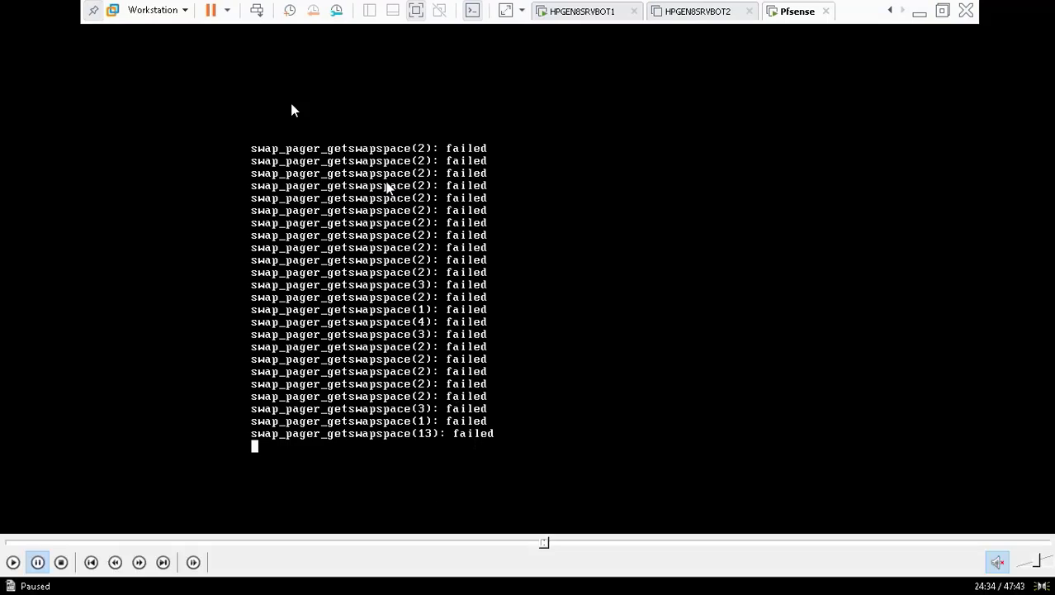
click(14, 565)
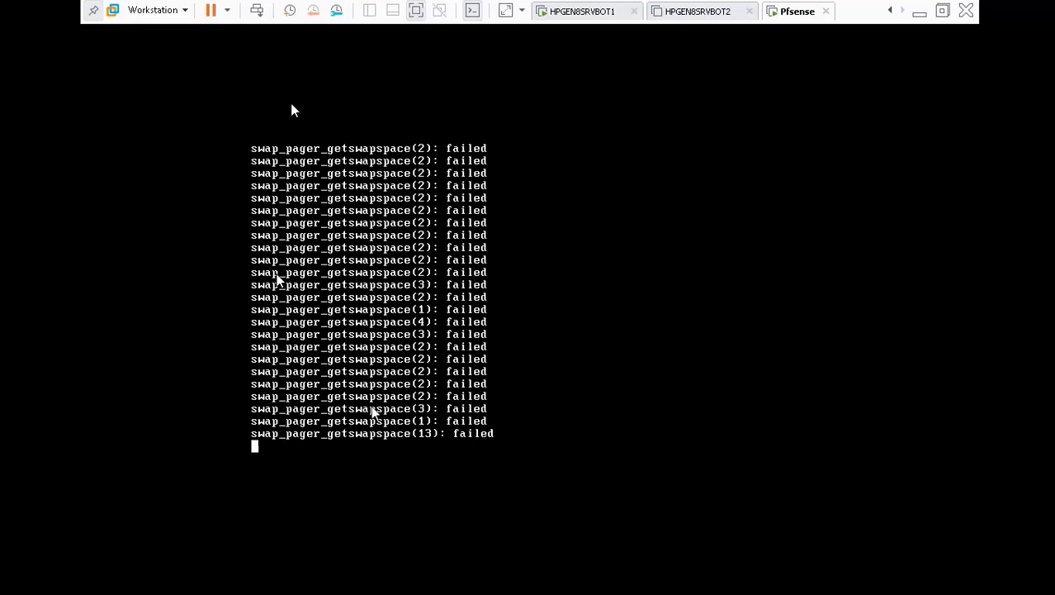
mouse_move(374, 576)
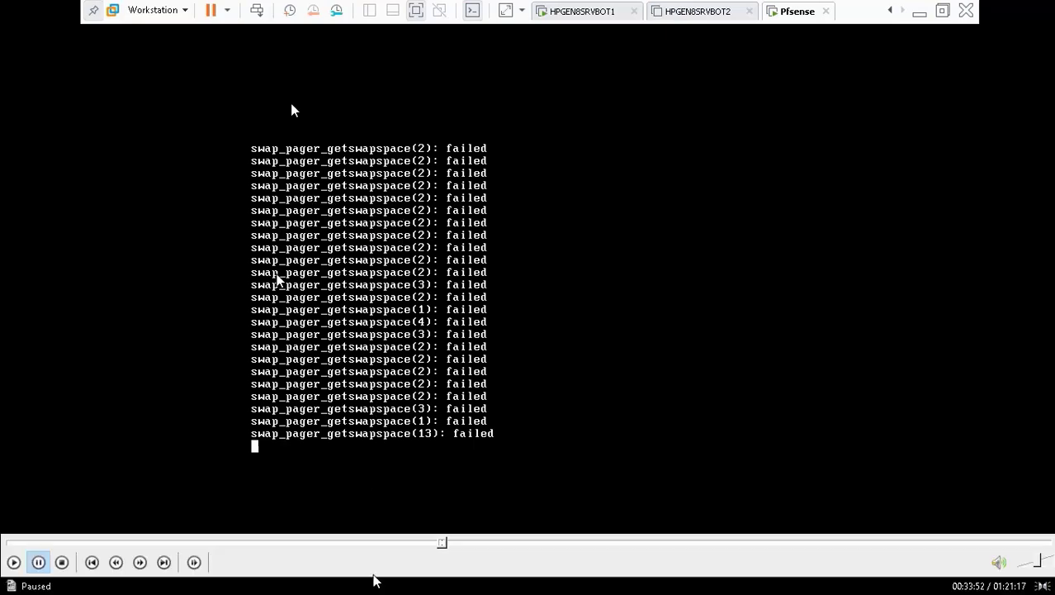
click(13, 564)
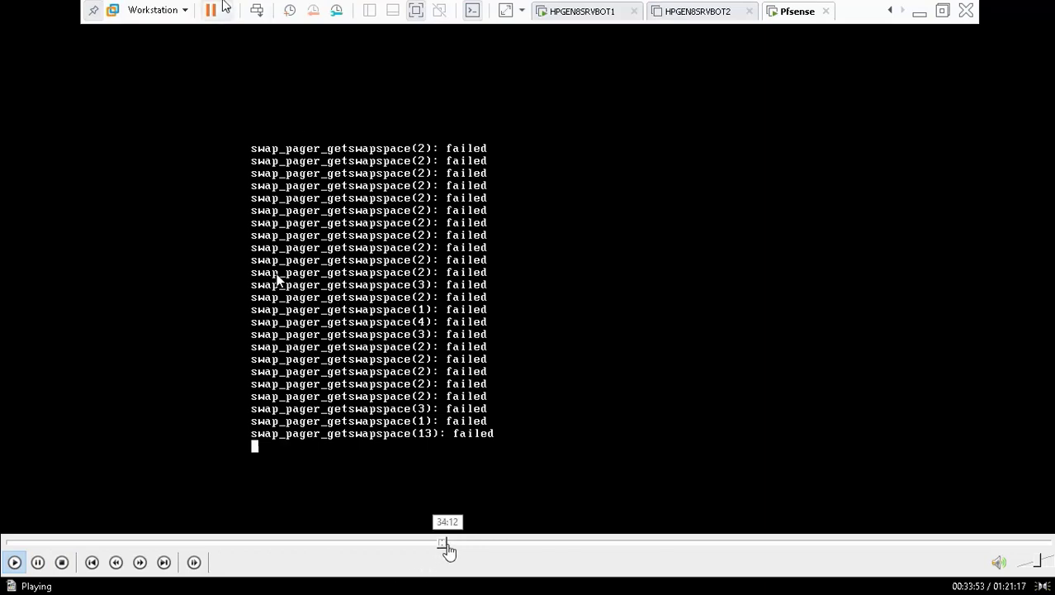
Scrub between the swap pager error search and Redmine Bug #9018's out-of-RAM explanation.
click(449, 544)
click(460, 545)
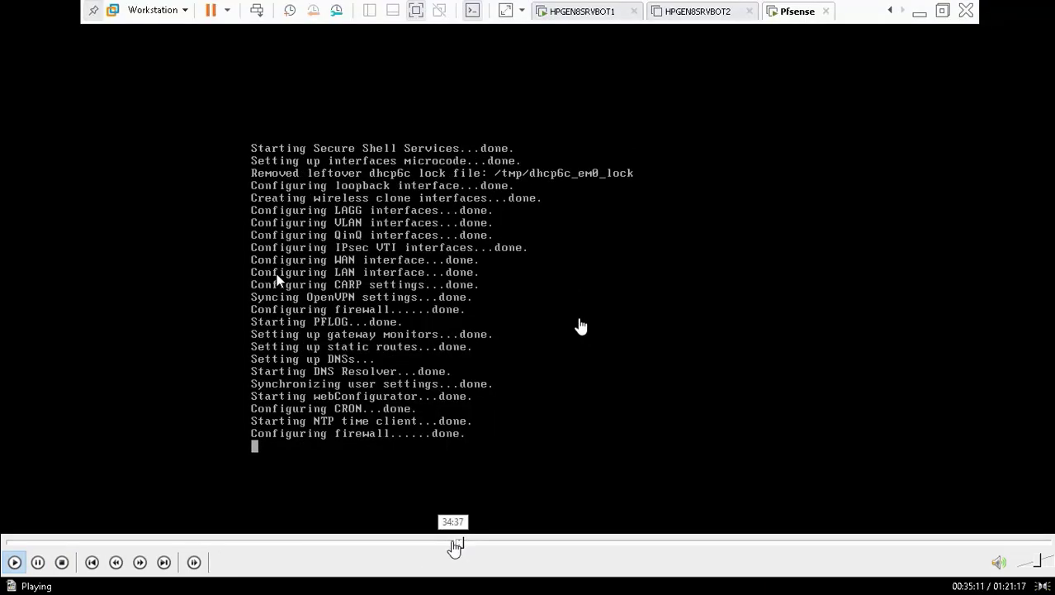
click(455, 545)
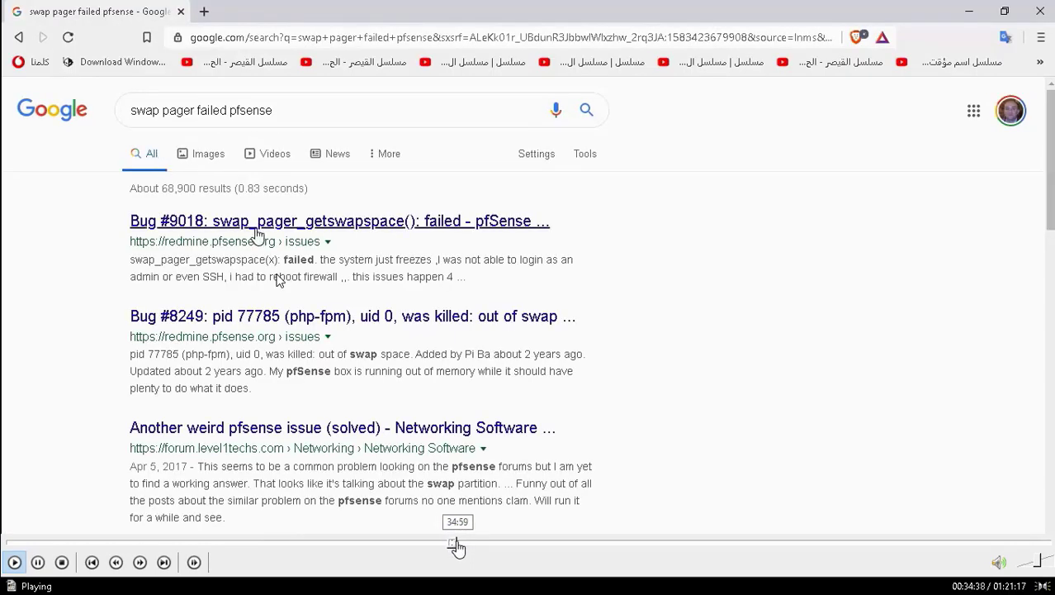
click(458, 545)
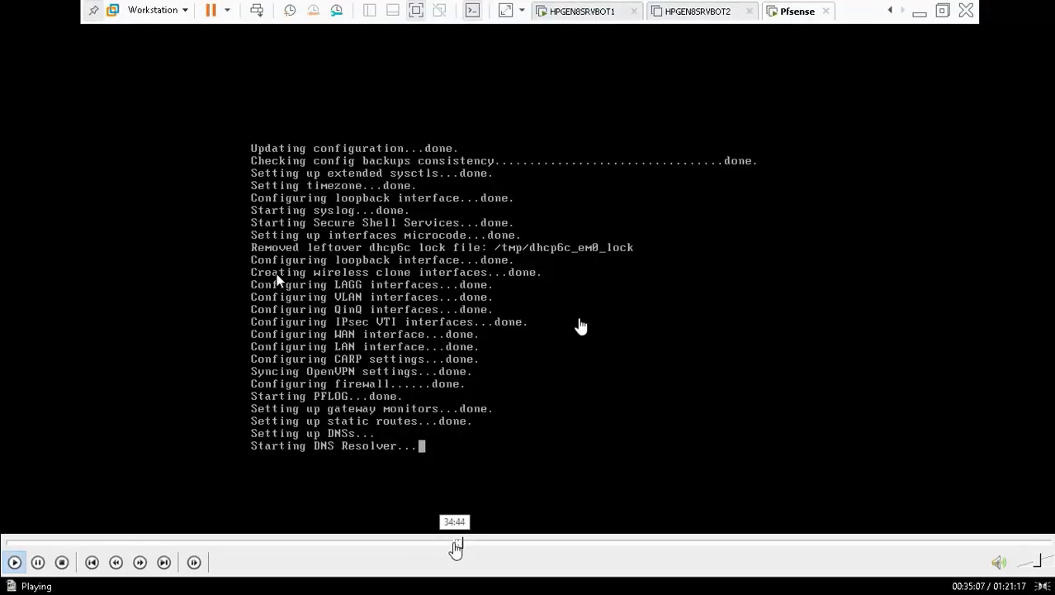
click(455, 542)
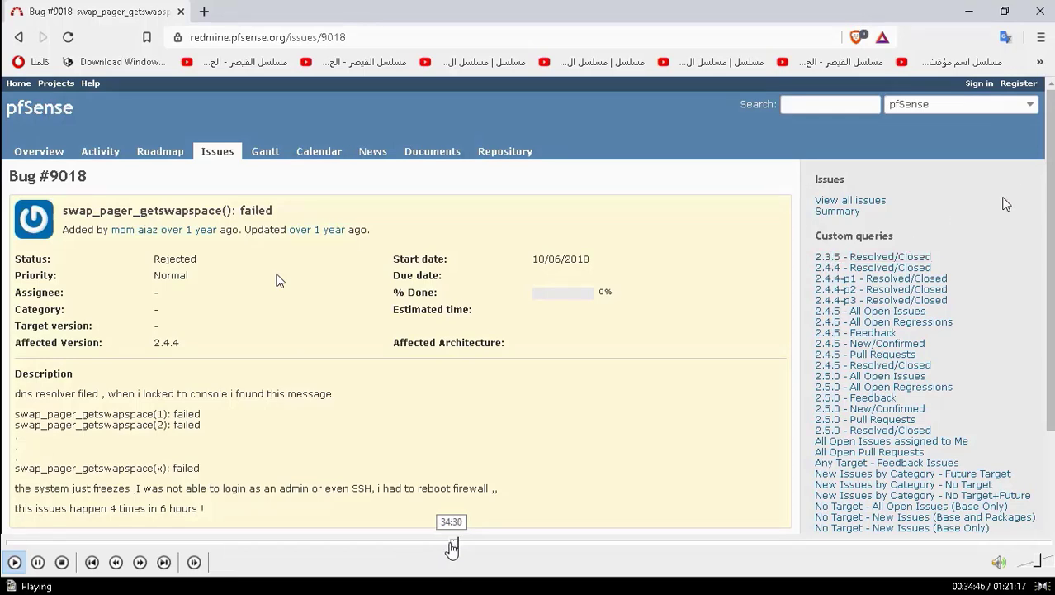
click(449, 545)
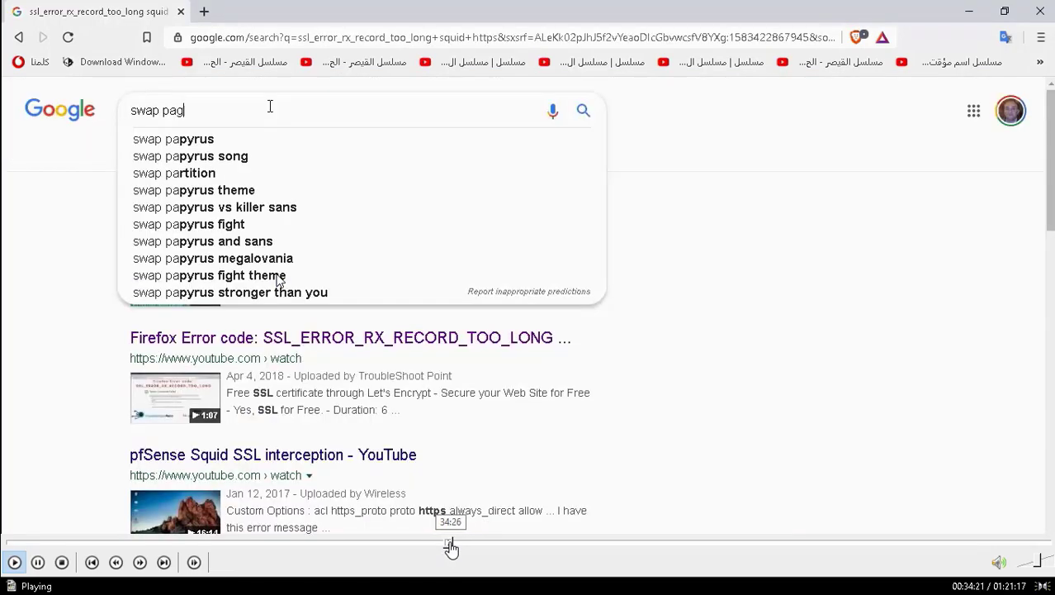
click(453, 545)
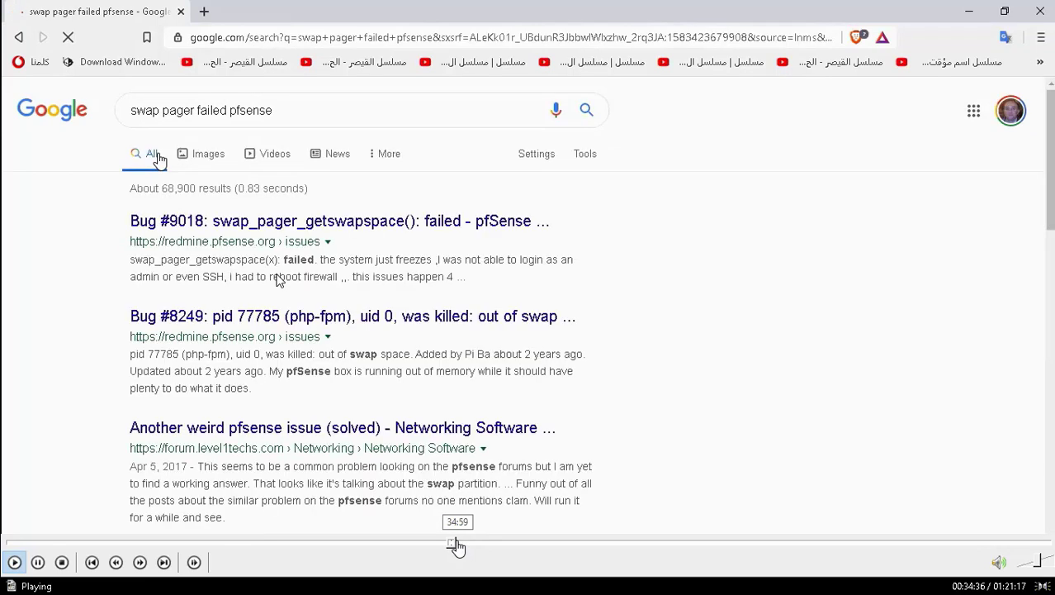
click(458, 545)
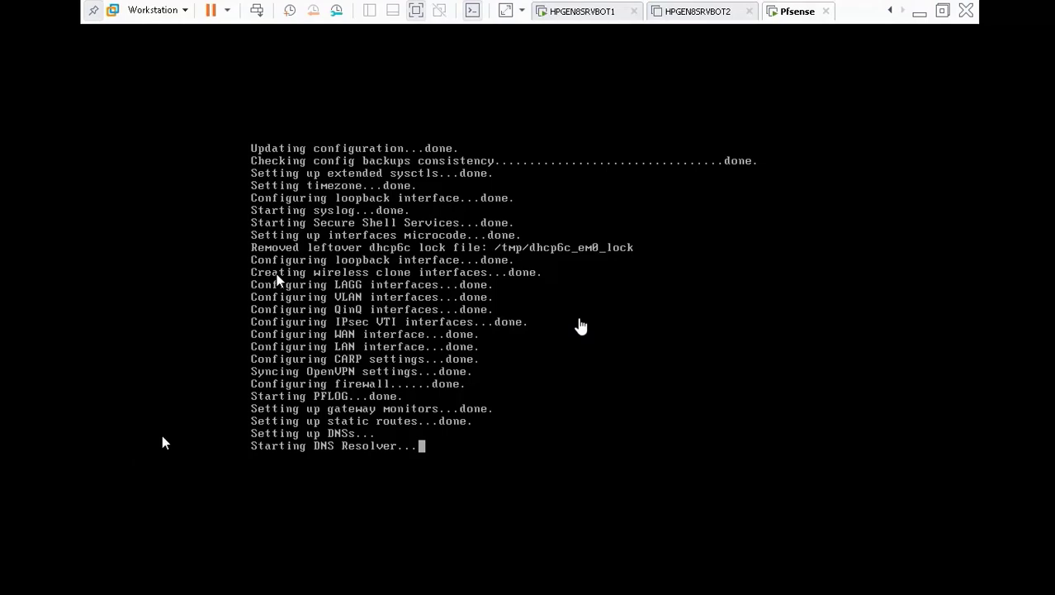
Seek back and forth between the pfSense boot log, Squid settings and the bug page.
mouse_move(331, 585)
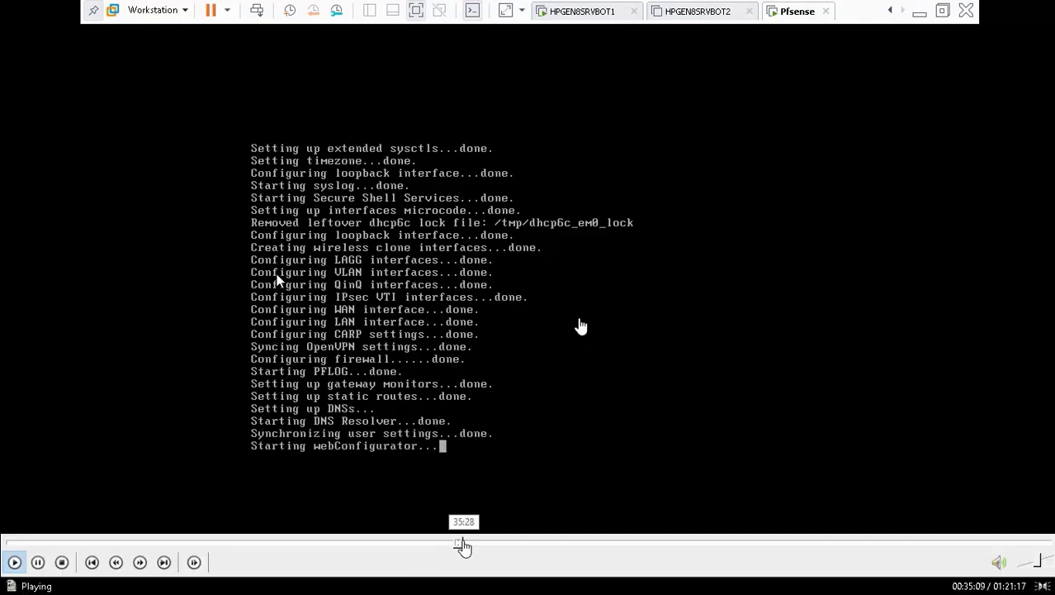
click(471, 546)
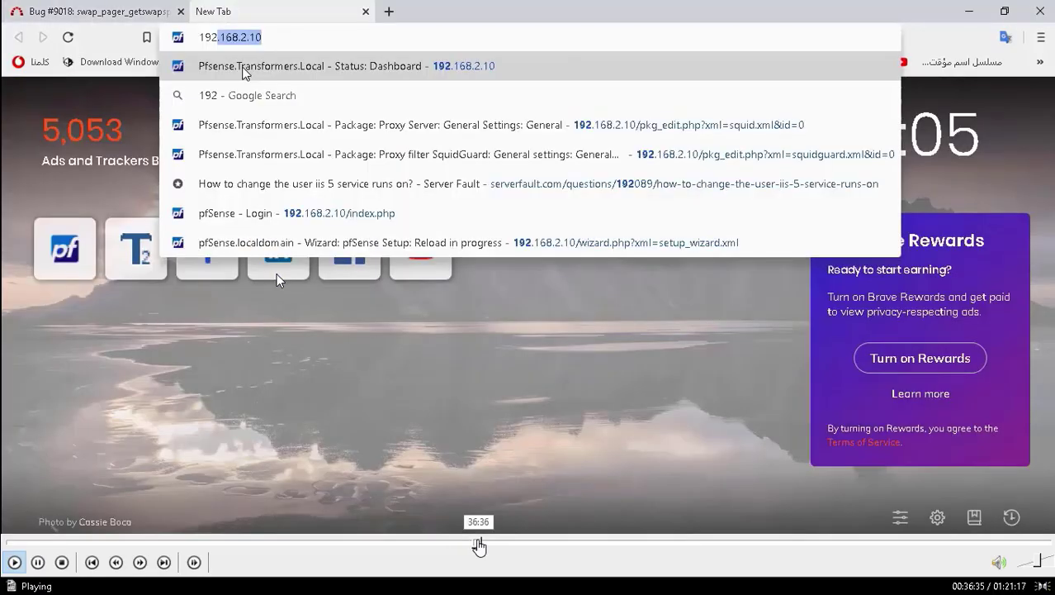
click(478, 545)
click(483, 544)
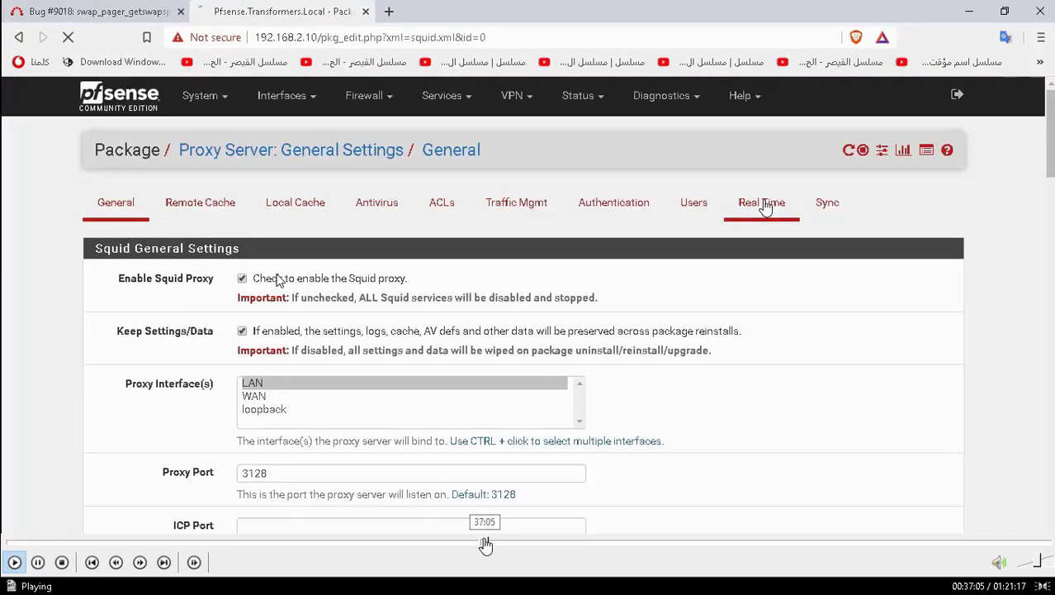
click(477, 545)
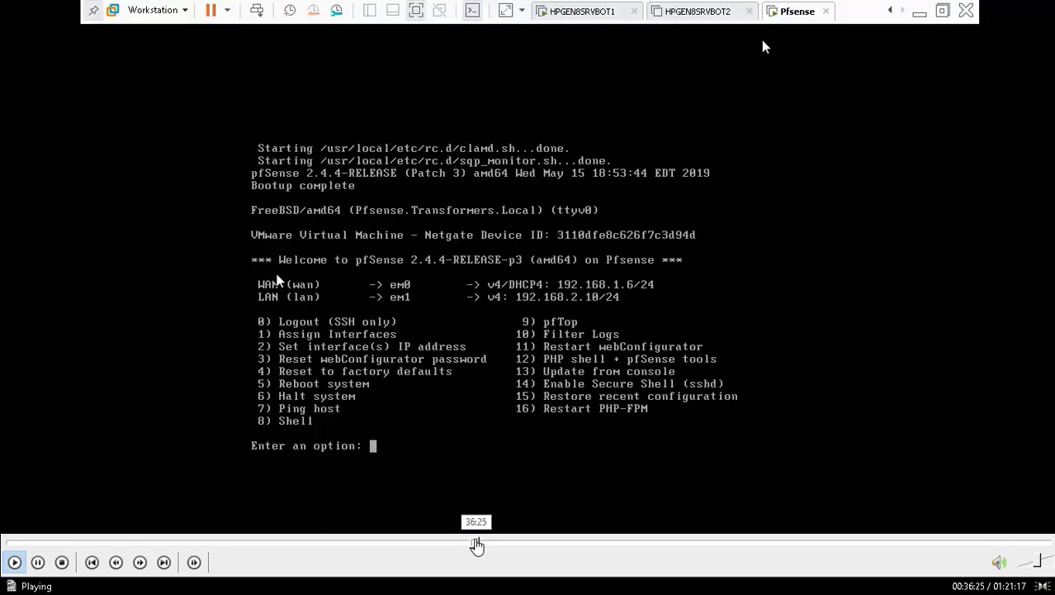
click(466, 545)
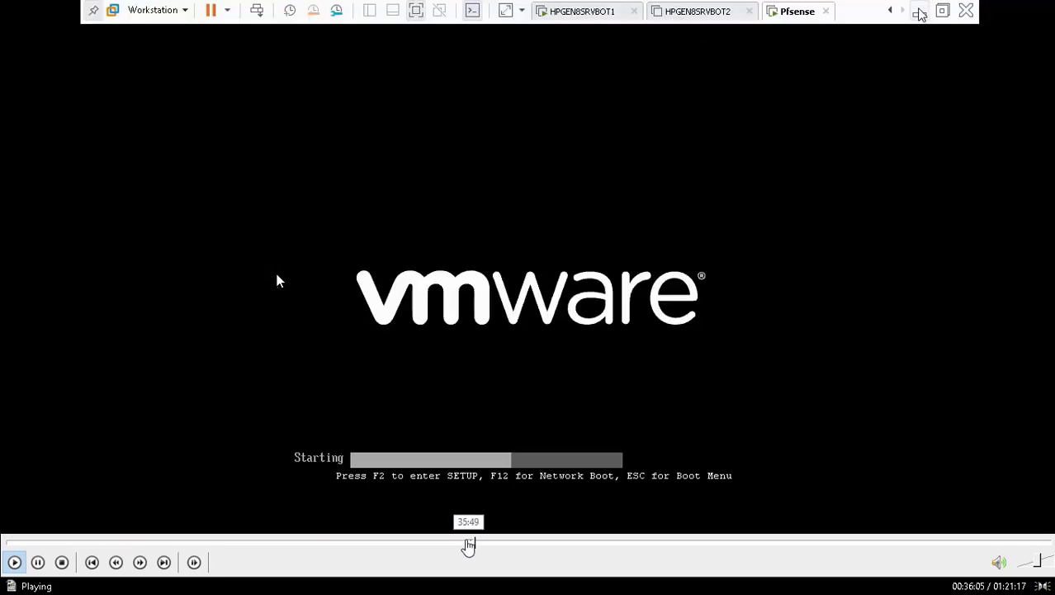
click(460, 546)
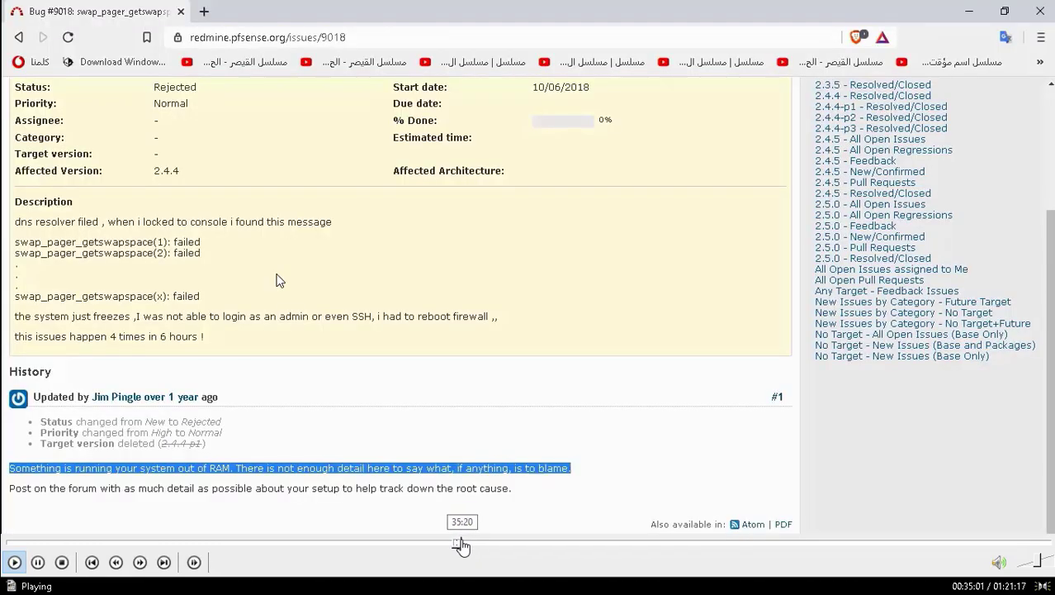
click(462, 545)
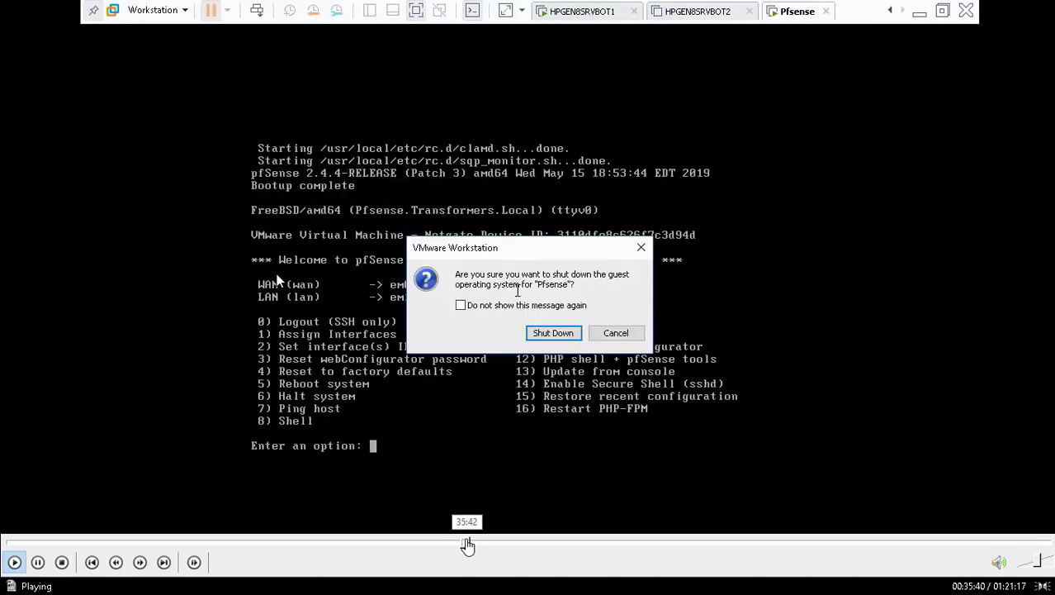
Minimize the browser, restore the Pfsense VM window, and seek to Squid General Settings on port 3128.
click(467, 545)
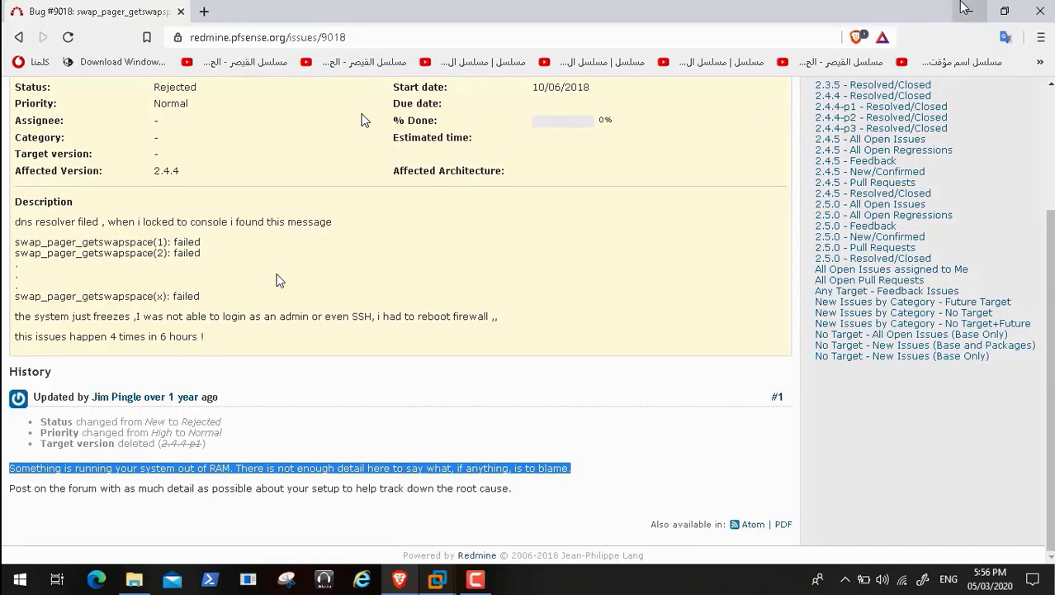
click(970, 11)
mouse_move(477, 582)
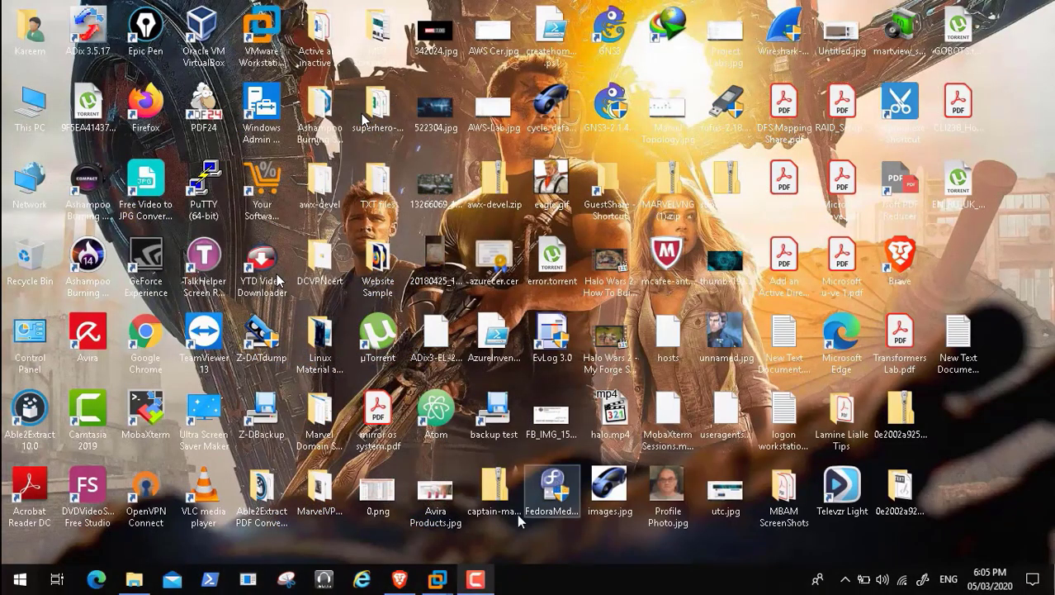
mouse_move(437, 579)
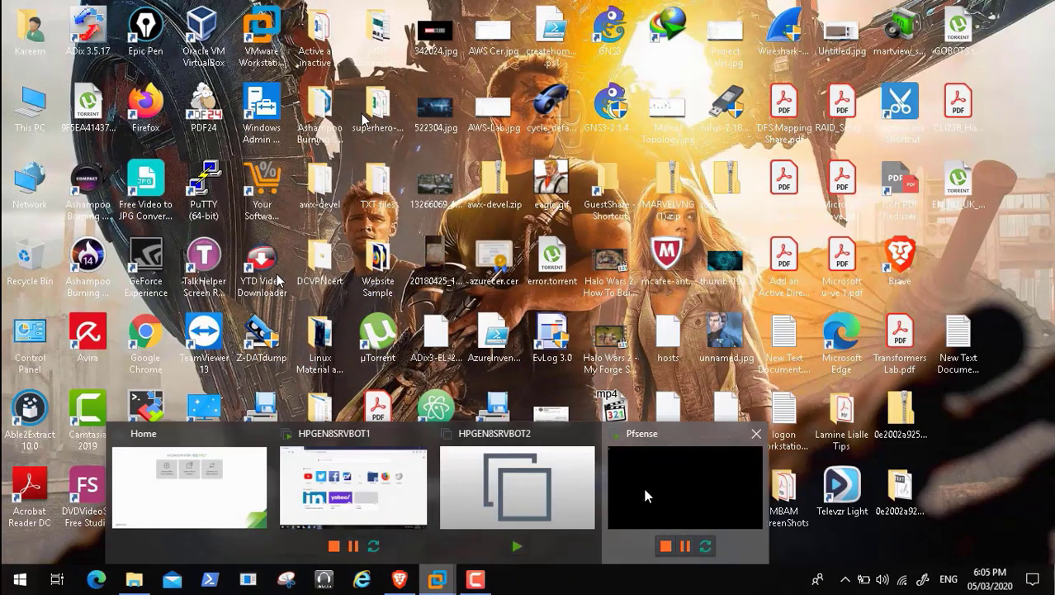
click(646, 496)
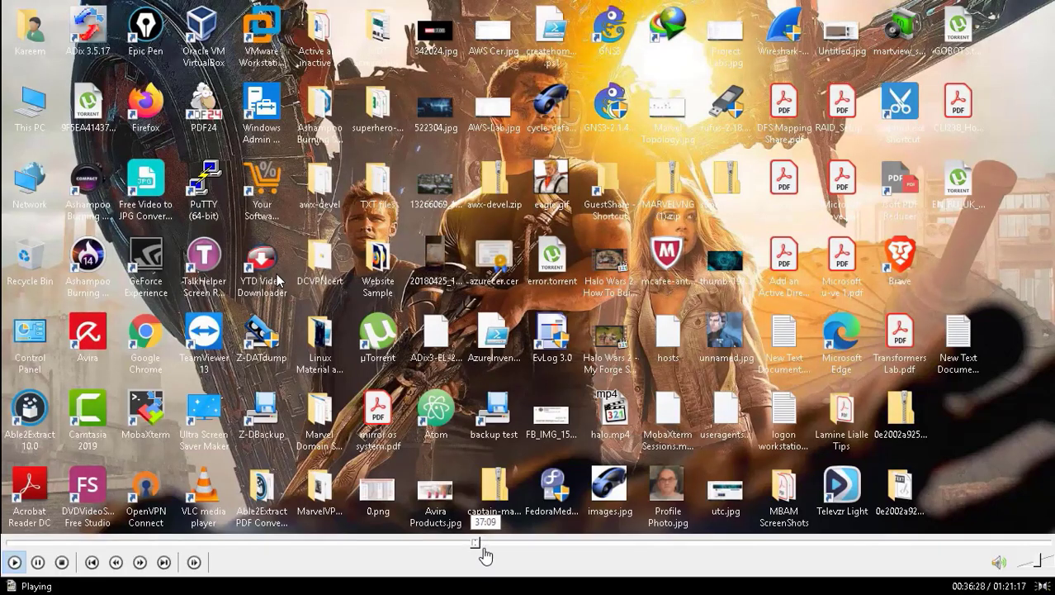
click(483, 545)
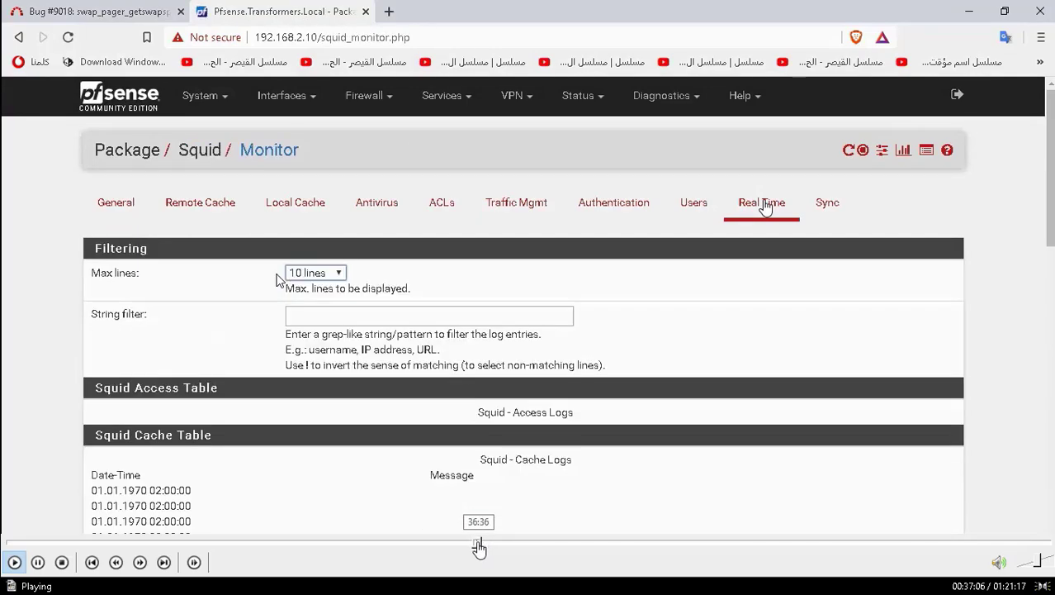
Scrub through the pfSense Dashboard, Squid Monitor, and the Facebook, Twitter and YouTube load tests.
click(479, 546)
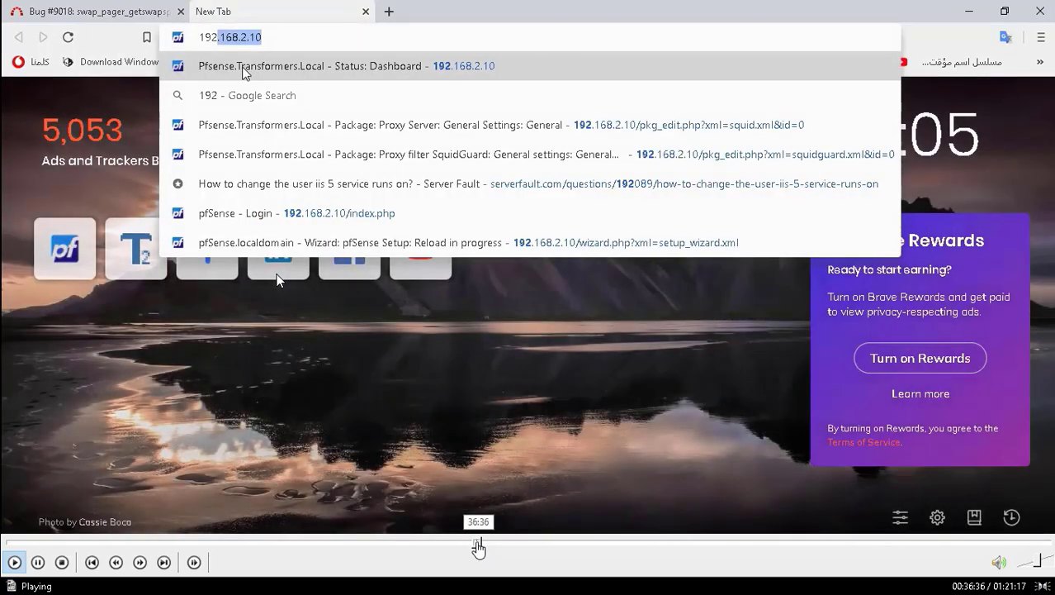
click(478, 547)
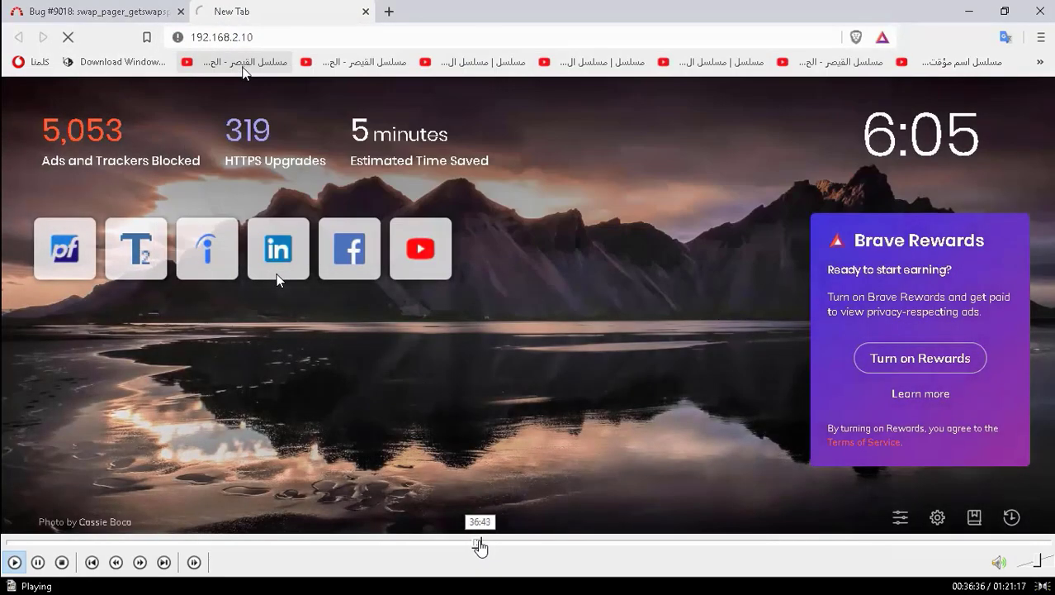
click(479, 545)
click(486, 547)
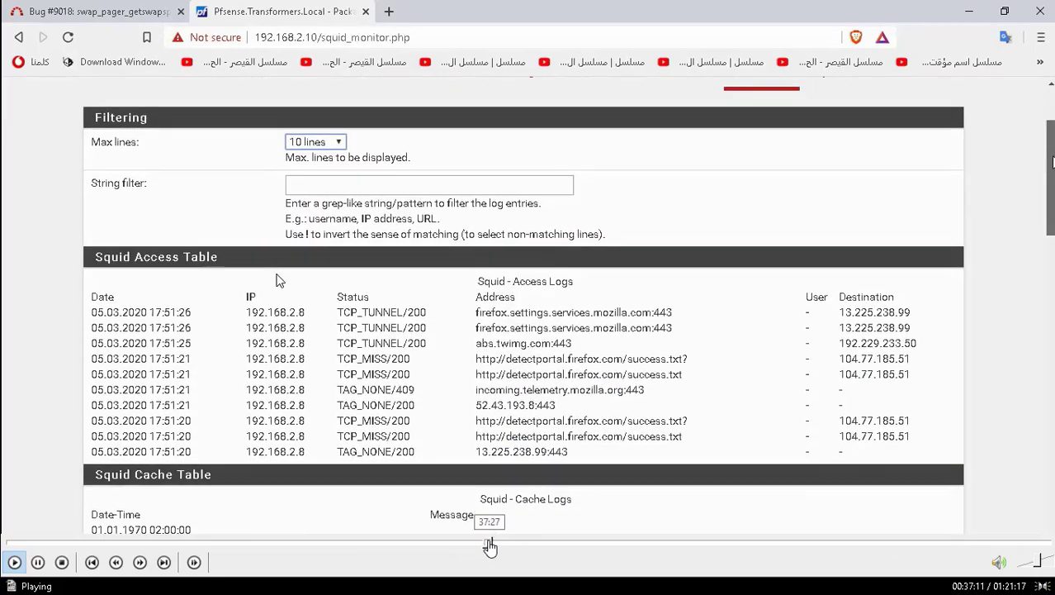
click(489, 546)
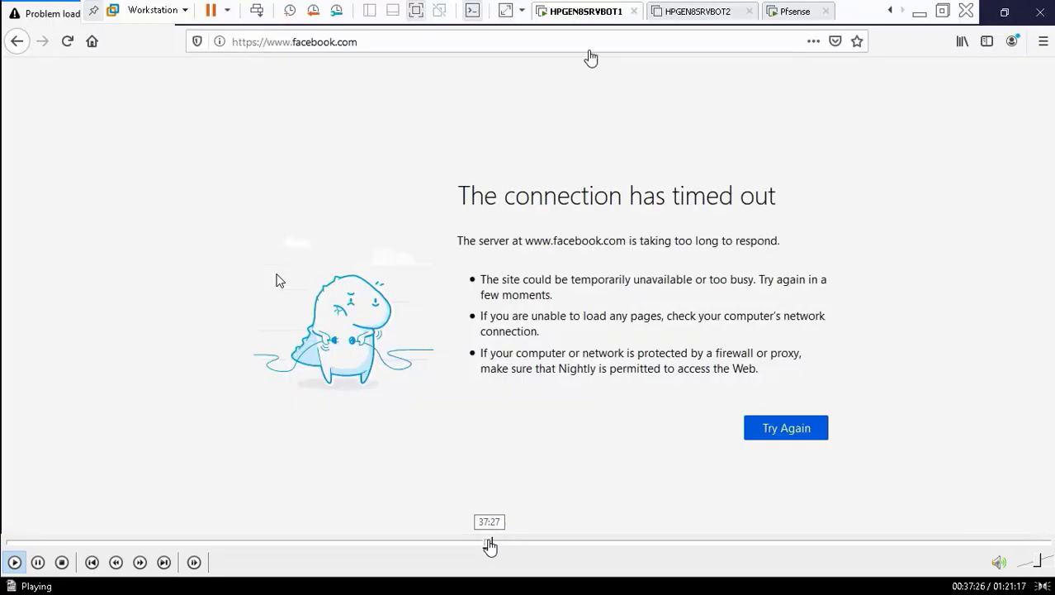
click(493, 546)
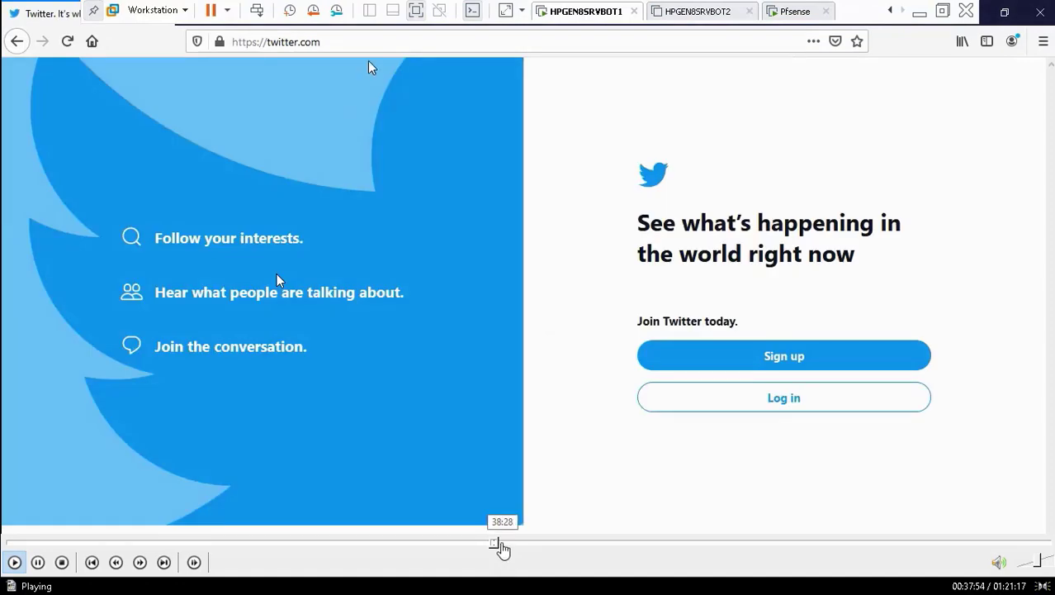
click(501, 545)
Jump to the BlockSocialMedia list and SquidGuard settings, pausing on the blocked-request log.
click(512, 544)
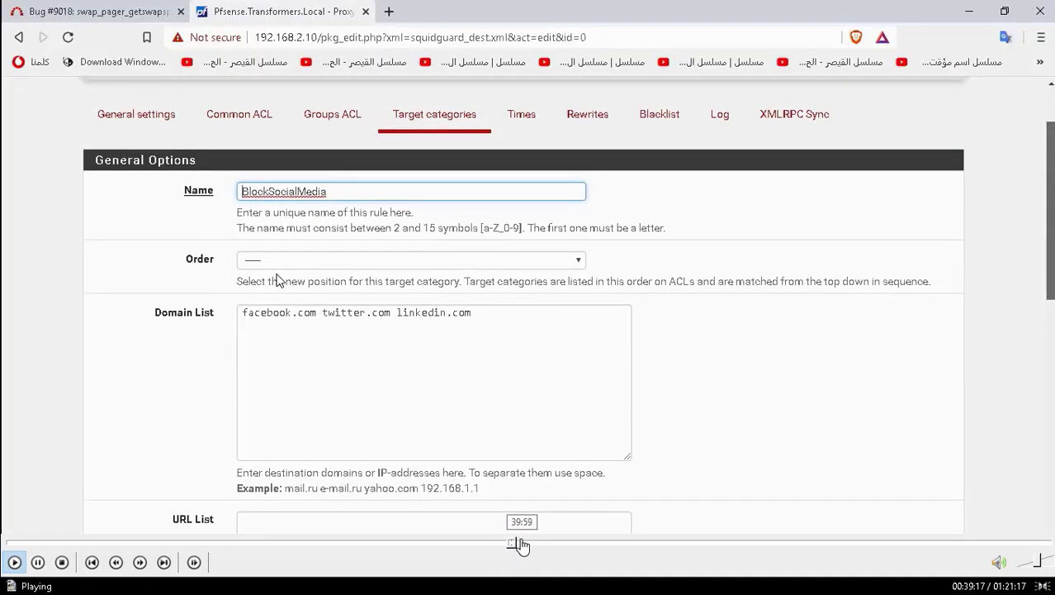
click(520, 545)
click(527, 545)
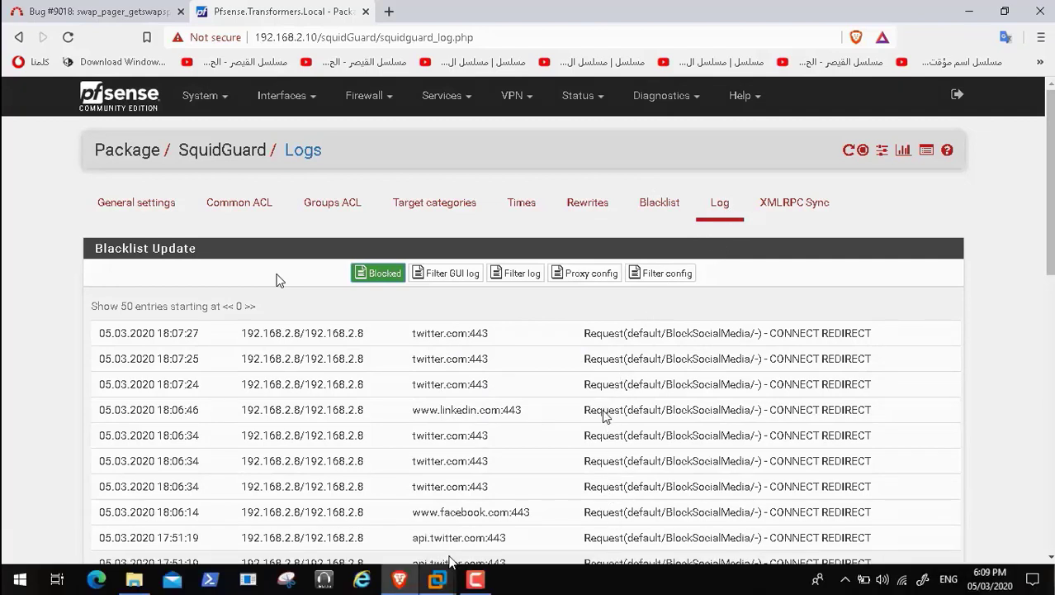
click(450, 562)
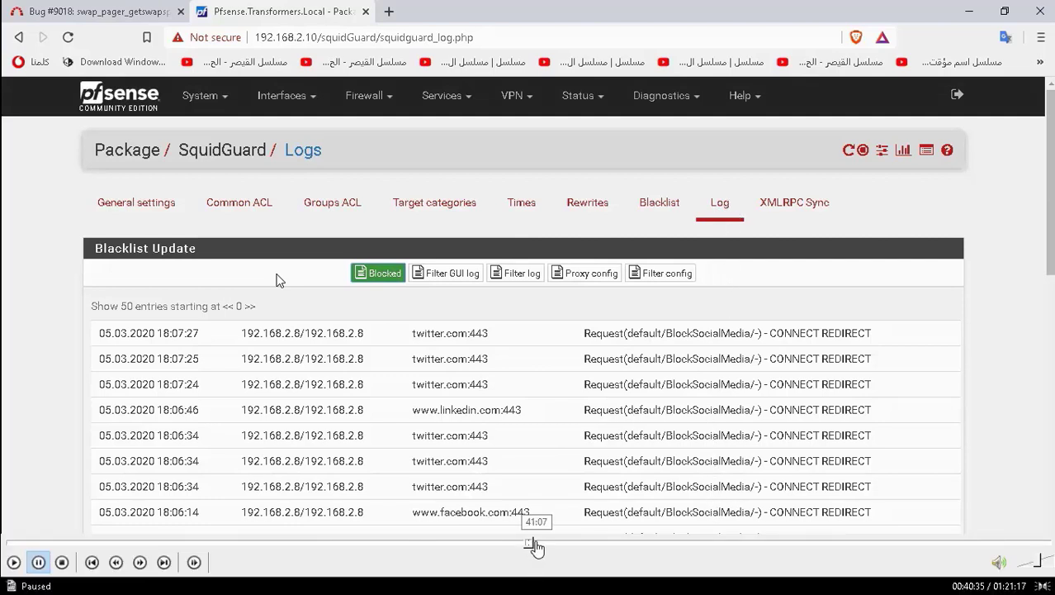
click(14, 562)
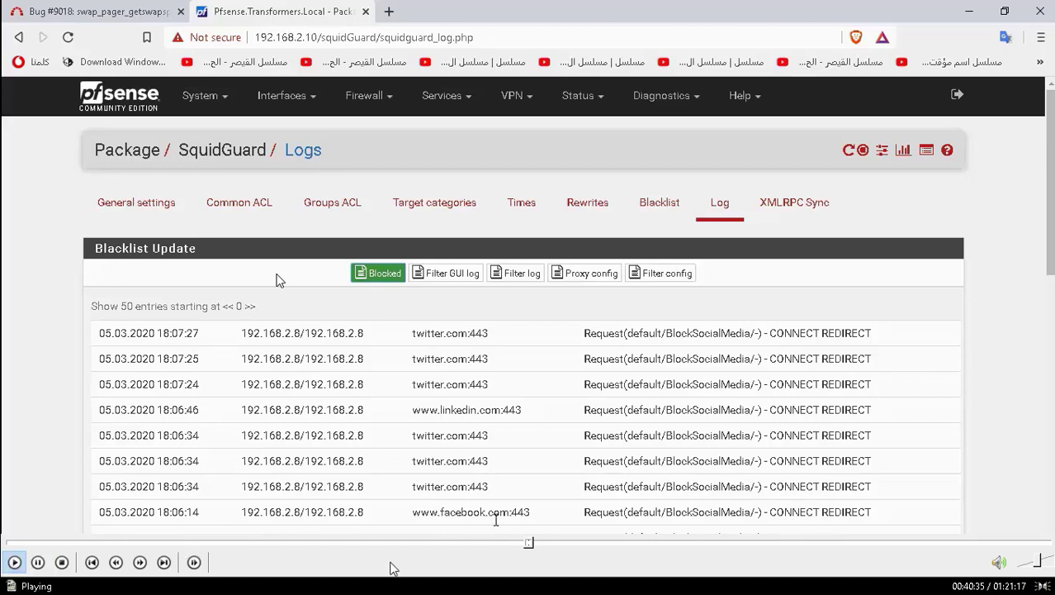
click(537, 543)
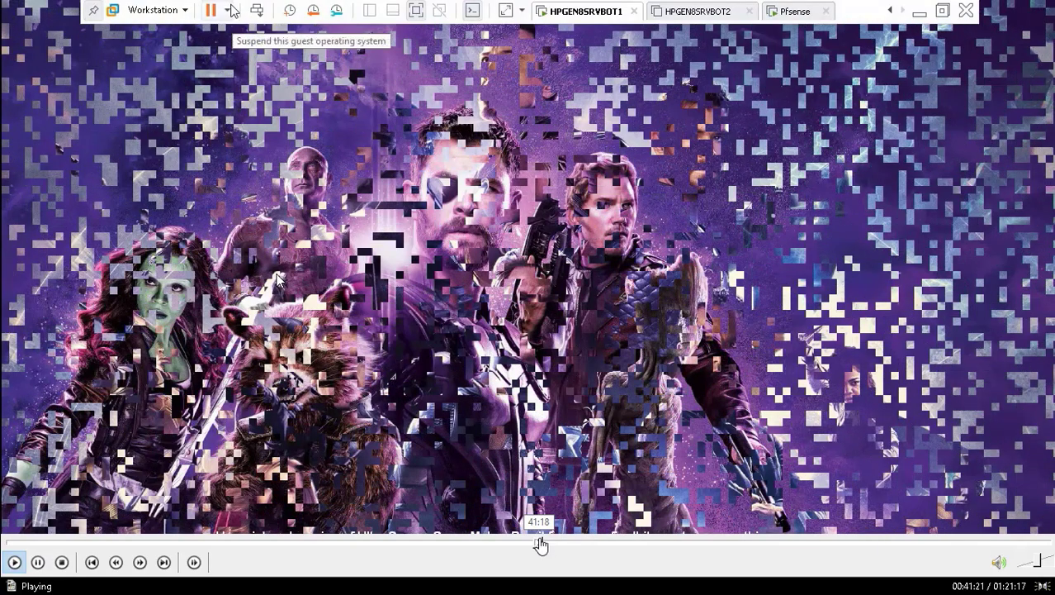
Seek past the Twitter page and Nightly preferences to IE's 'Can't connect securely' LinkedIn error.
click(545, 545)
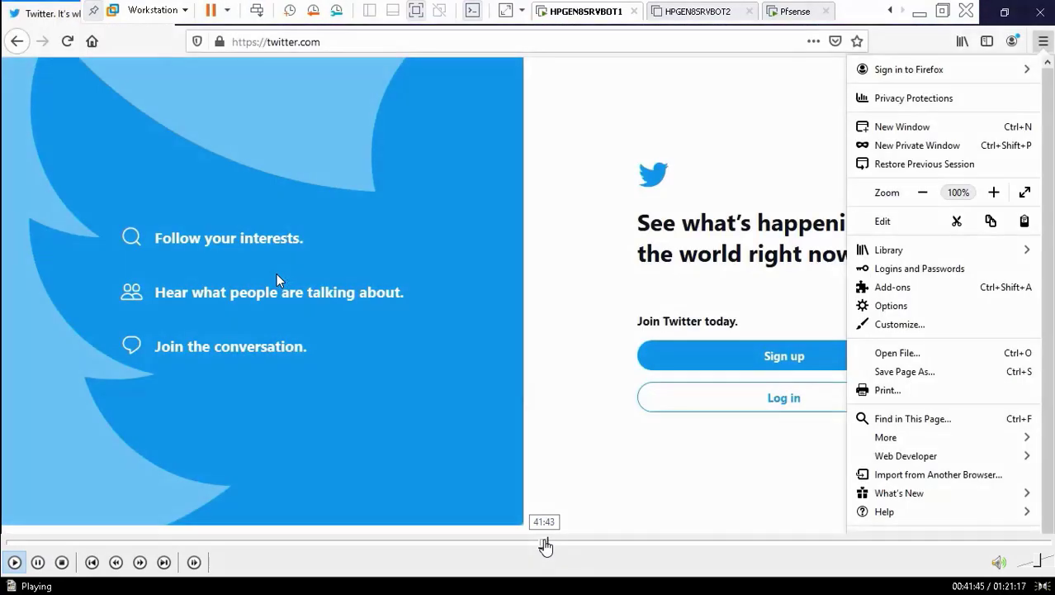
click(551, 545)
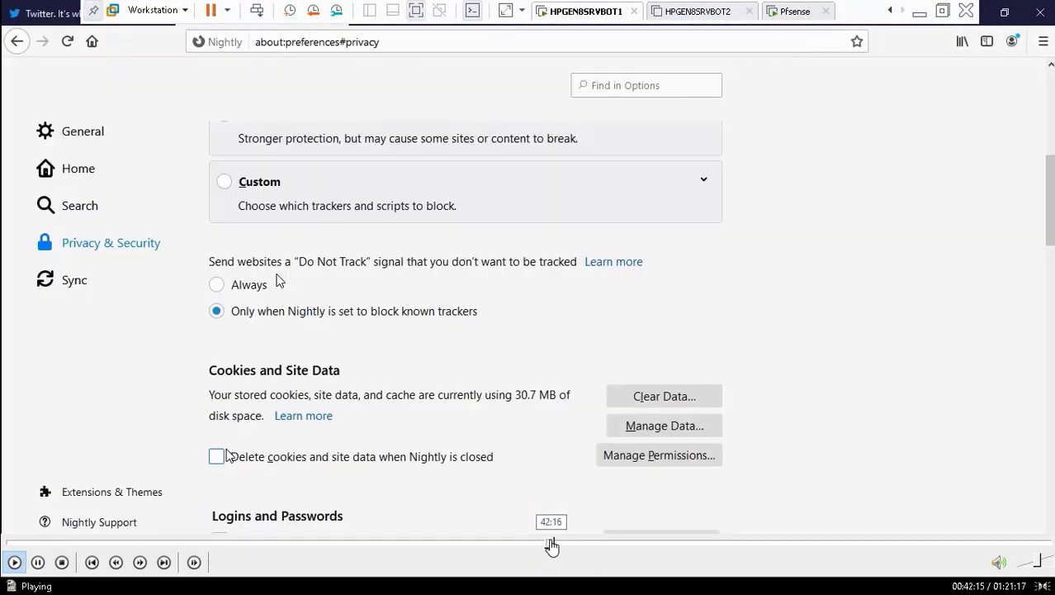
click(545, 545)
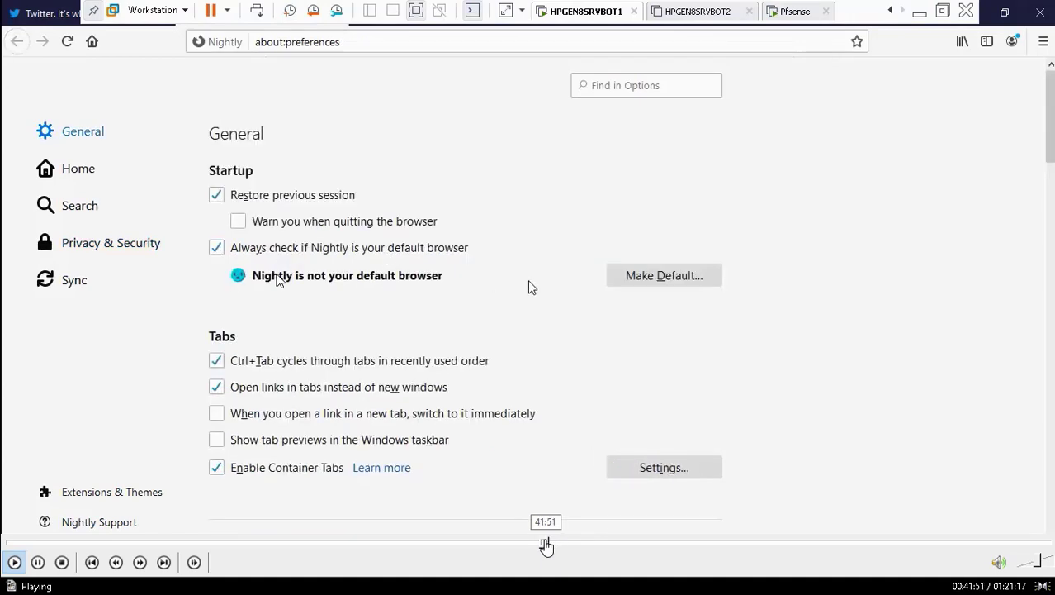
click(552, 545)
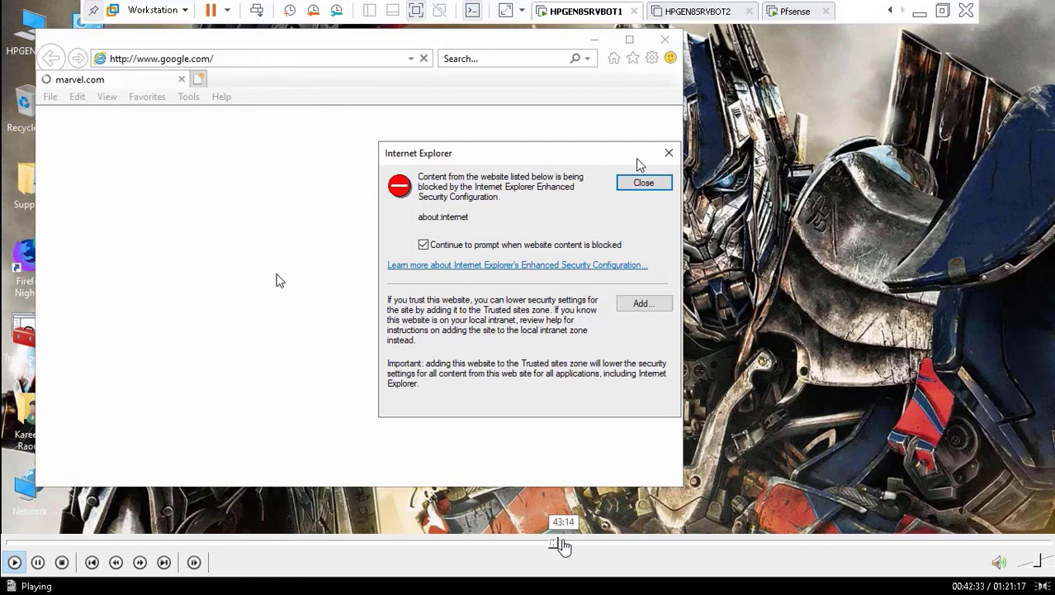
click(565, 545)
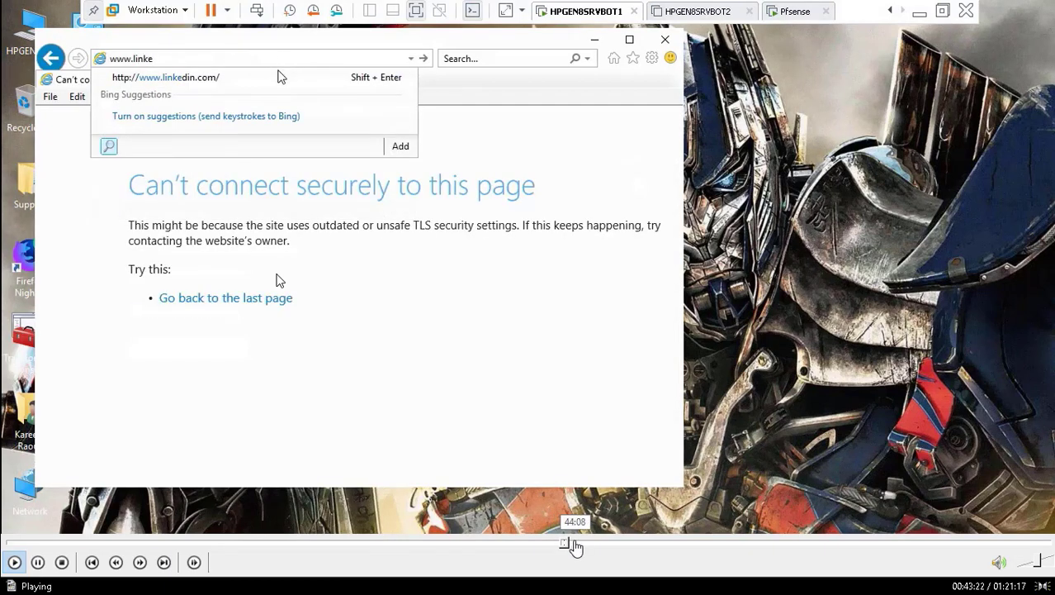
click(575, 545)
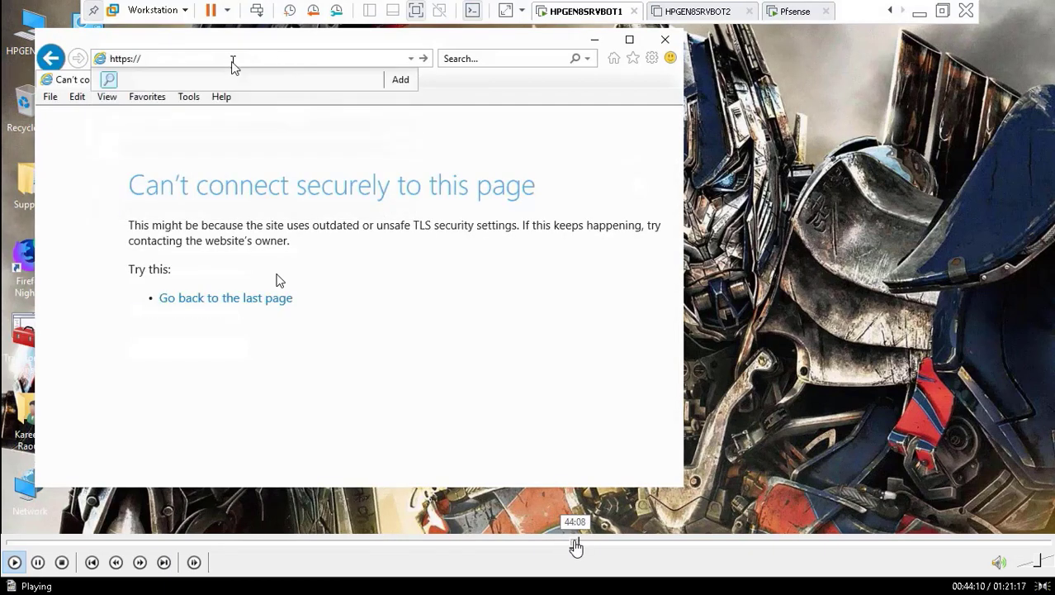
Seek ahead through the recording past the LinkedIn, SquidGuard log and Facebook scenes.
click(585, 545)
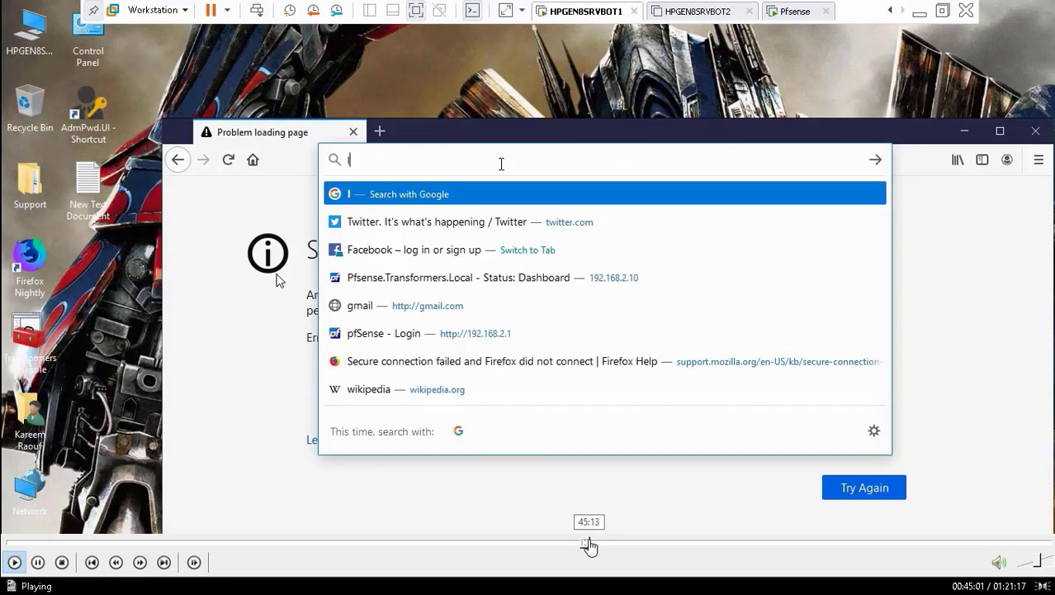
click(591, 545)
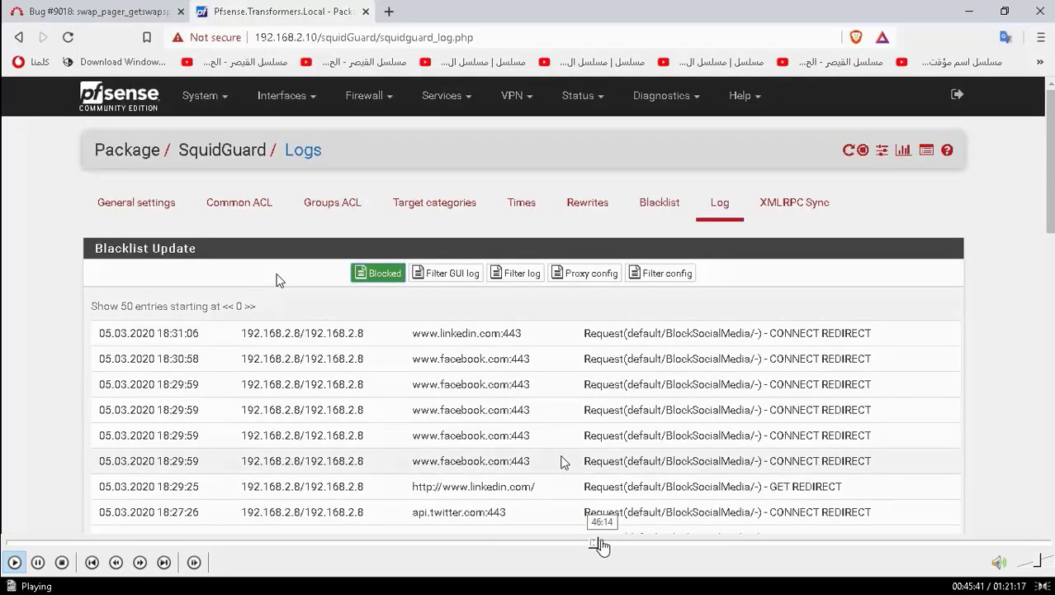
click(603, 545)
click(610, 545)
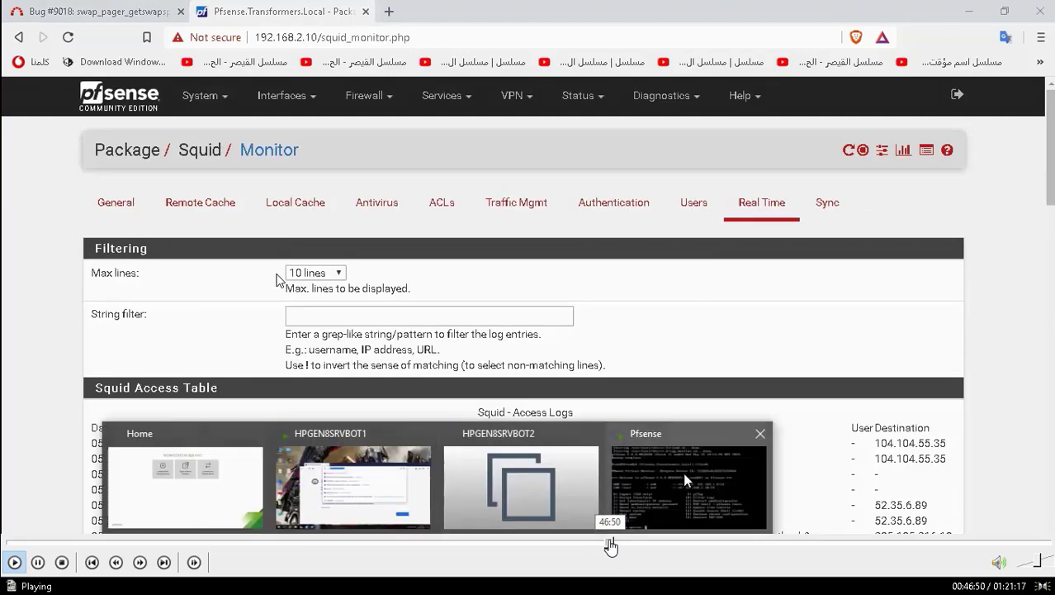
click(614, 545)
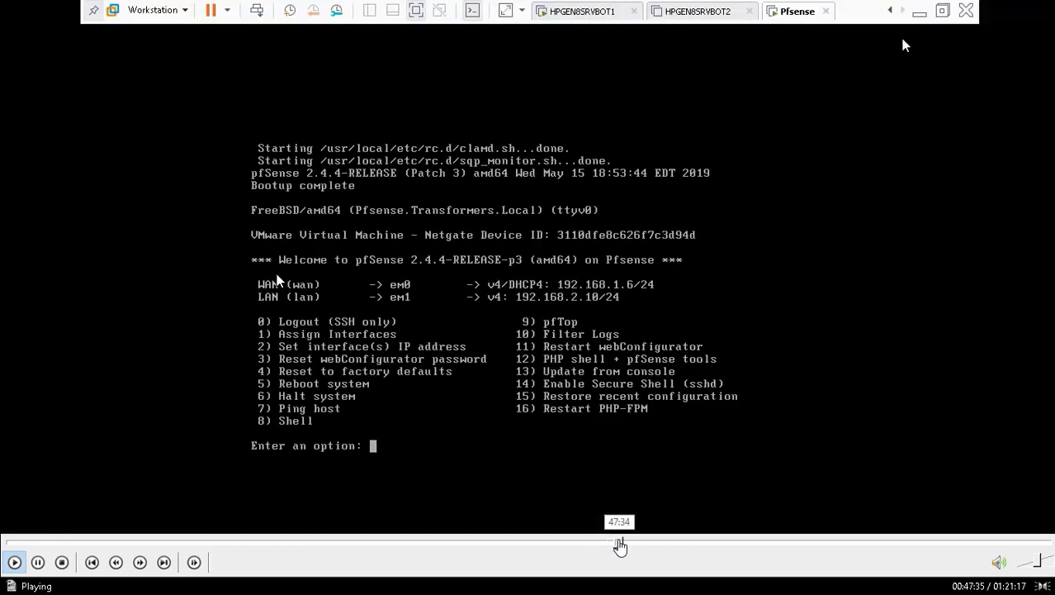
click(628, 545)
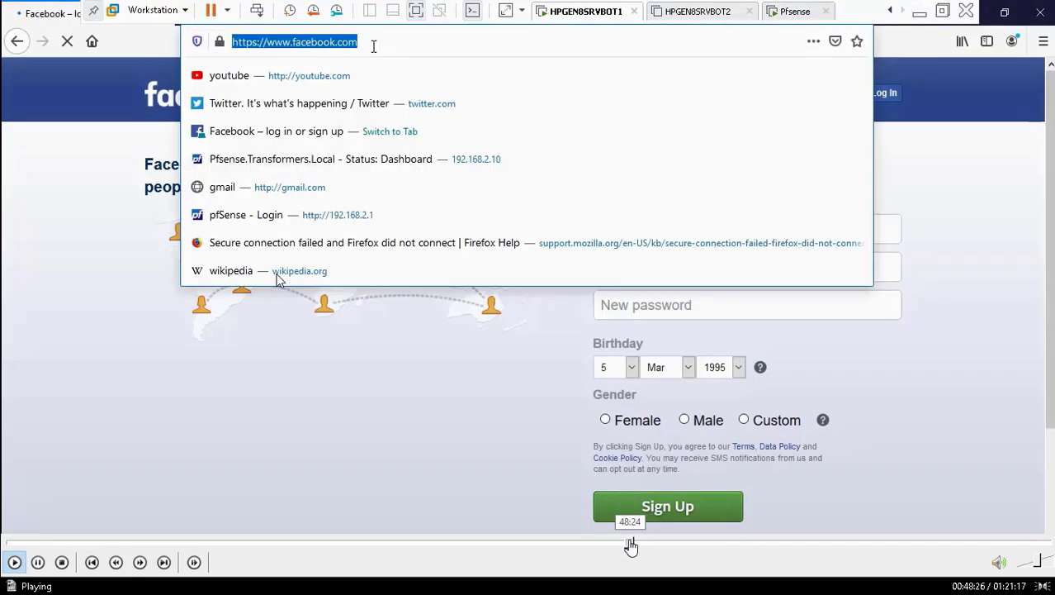
Exit fullscreen, pause the screen recorder, then resume the video in fullscreen.
double_click(87, 533)
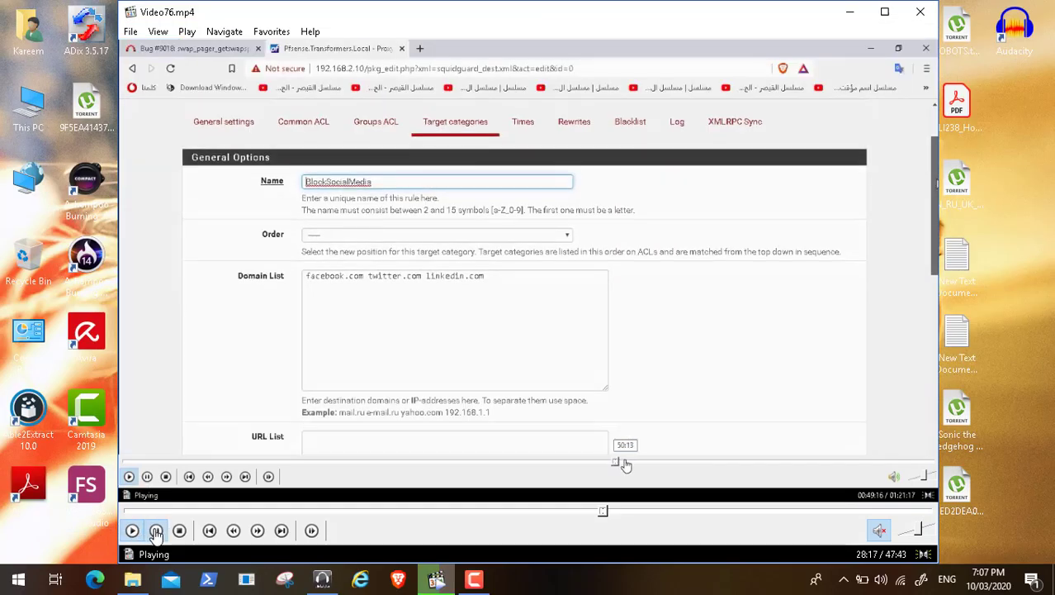
click(155, 530)
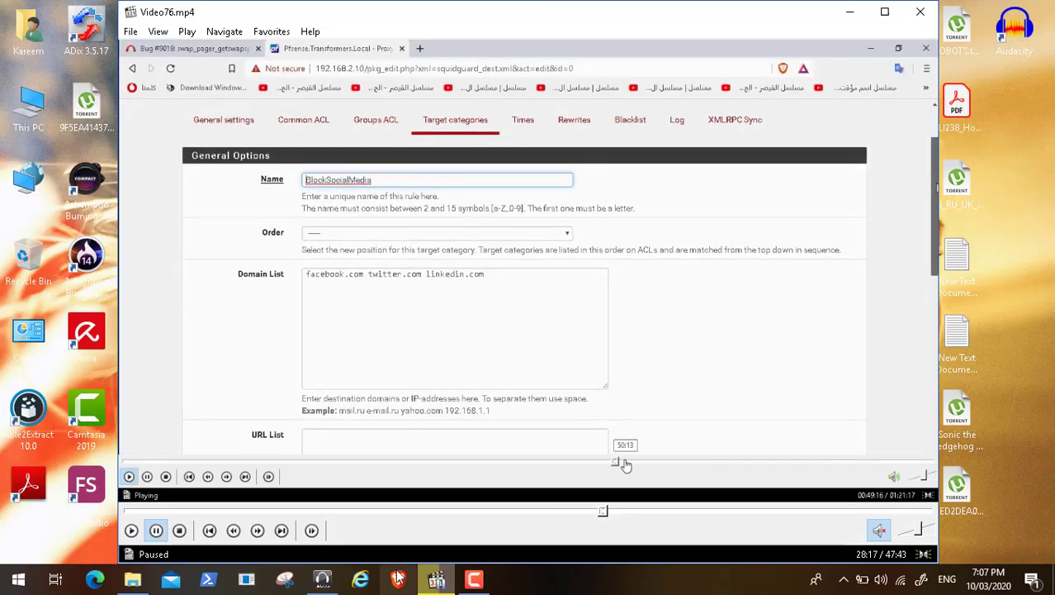
click(475, 582)
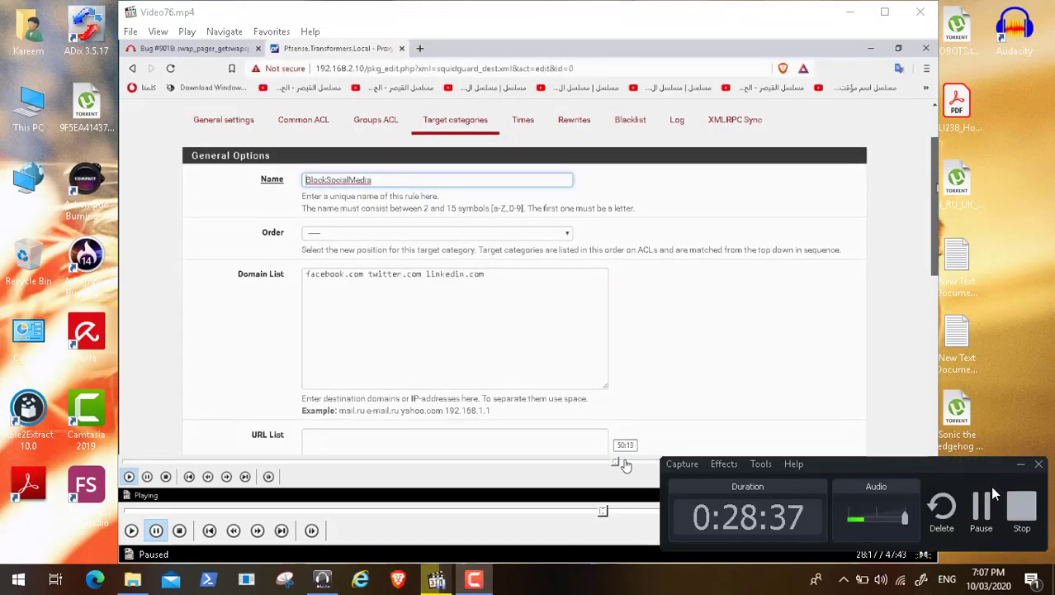
click(993, 501)
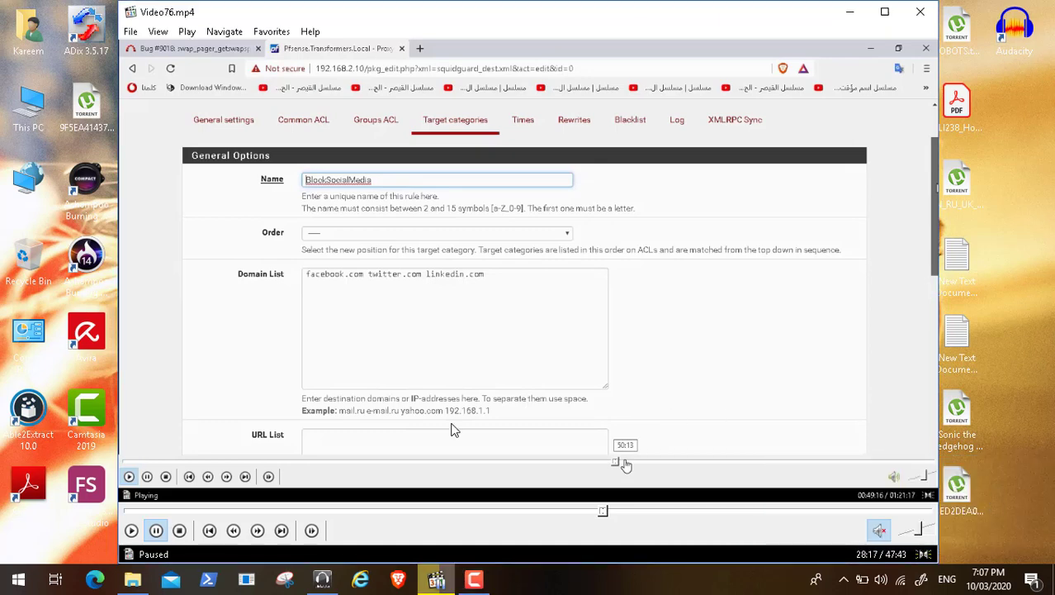
click(131, 530)
double_click(302, 311)
Seek past the input-error, SquidGuard, Common ACL and header settings pages to the Squid real-time monitor.
click(665, 544)
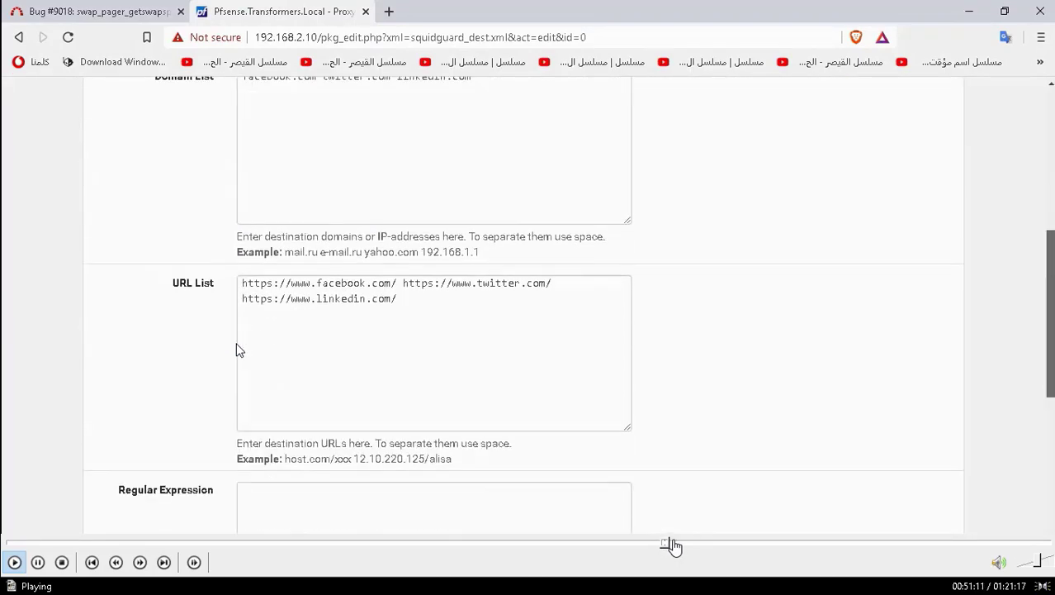
click(677, 545)
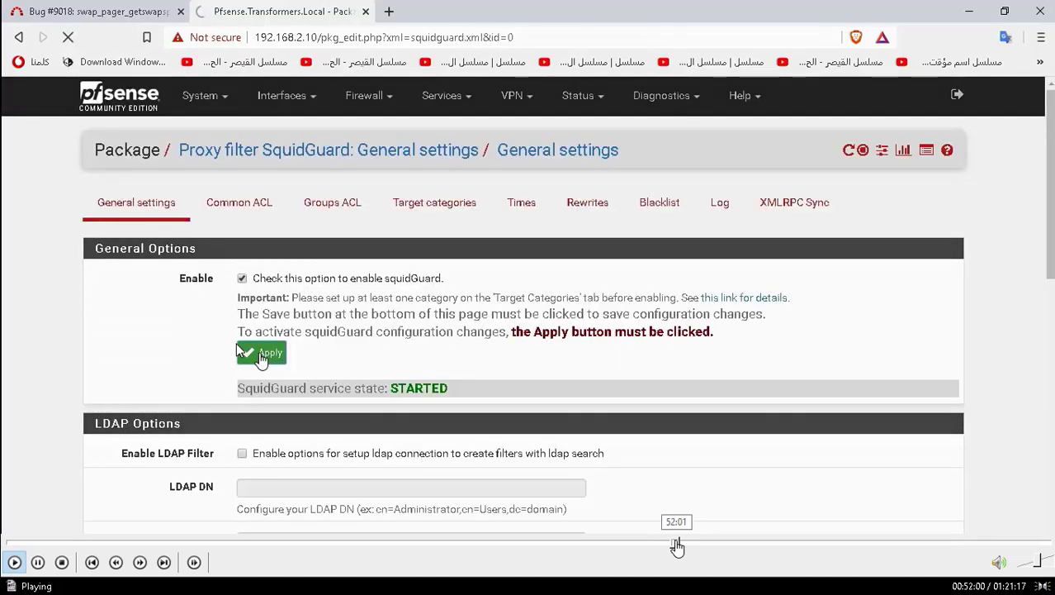
click(688, 545)
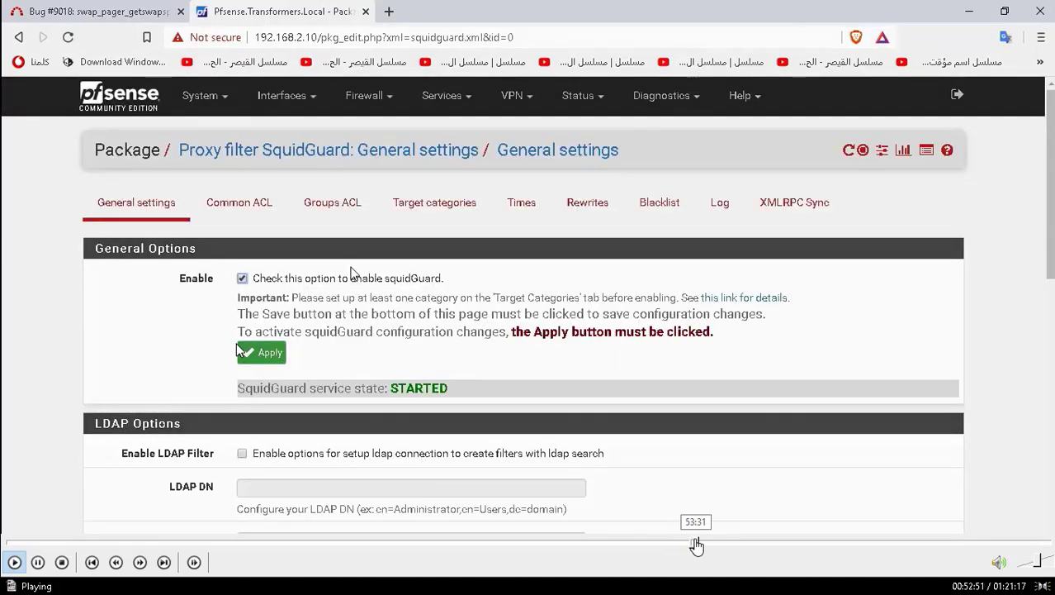
click(696, 545)
click(706, 545)
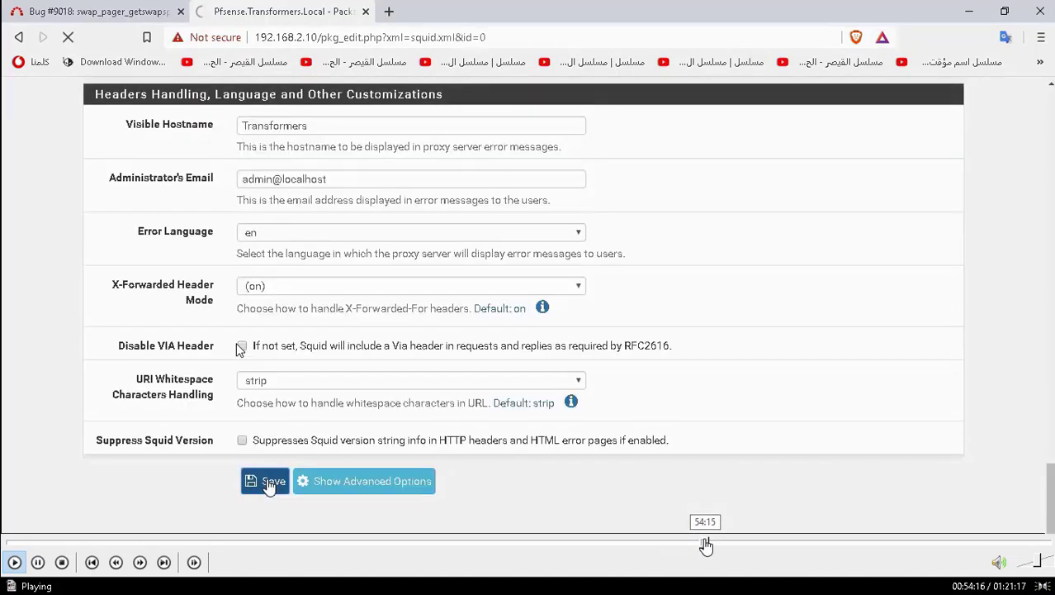
click(714, 545)
click(725, 545)
click(731, 545)
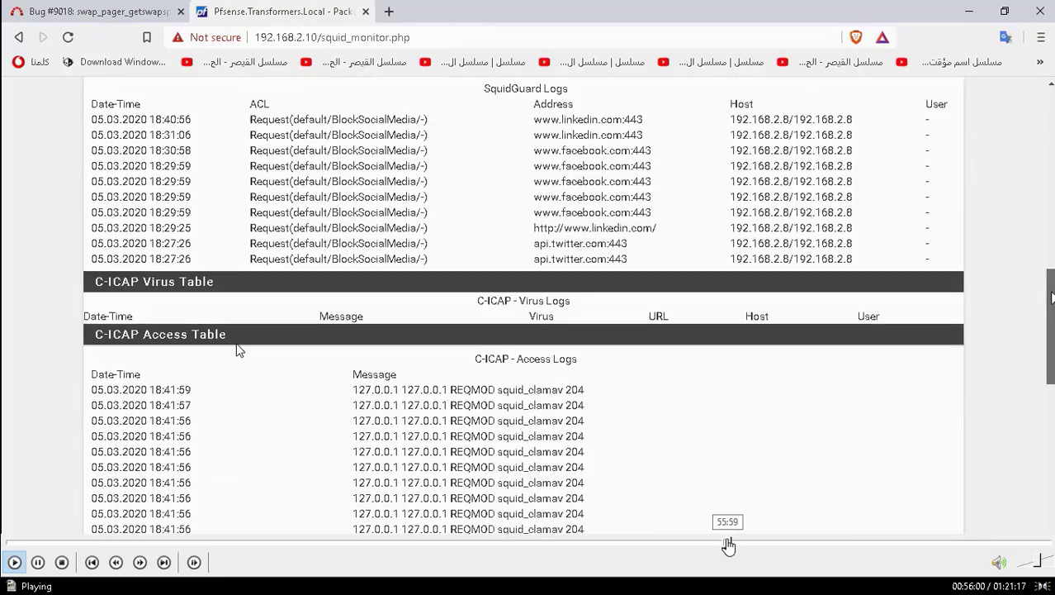
Scrub back and forth between the twitter.com and linkedin attempts and the Squid monitor logs.
click(721, 545)
click(714, 545)
click(712, 545)
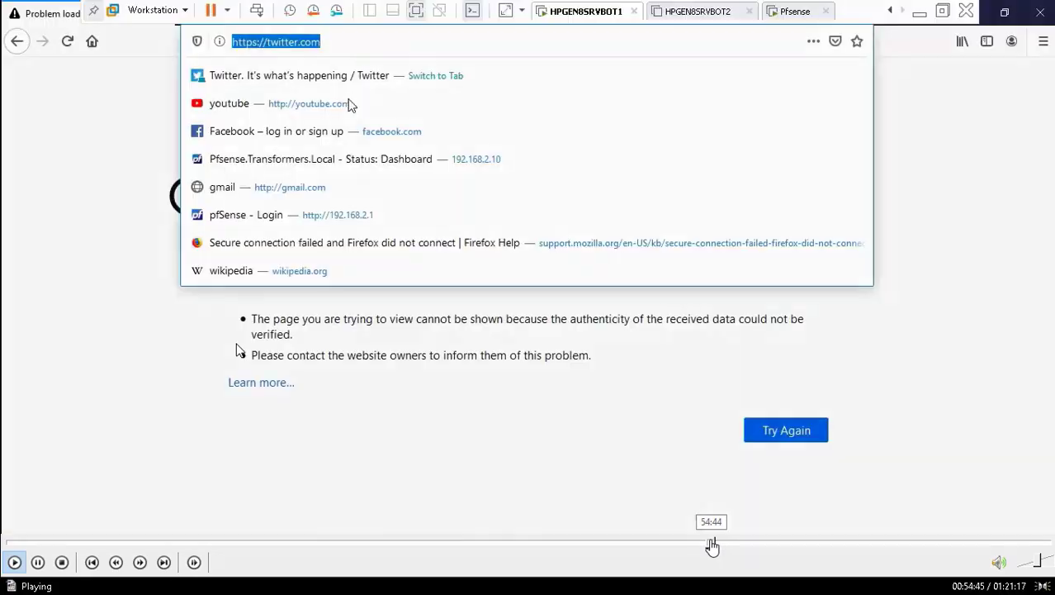
click(716, 545)
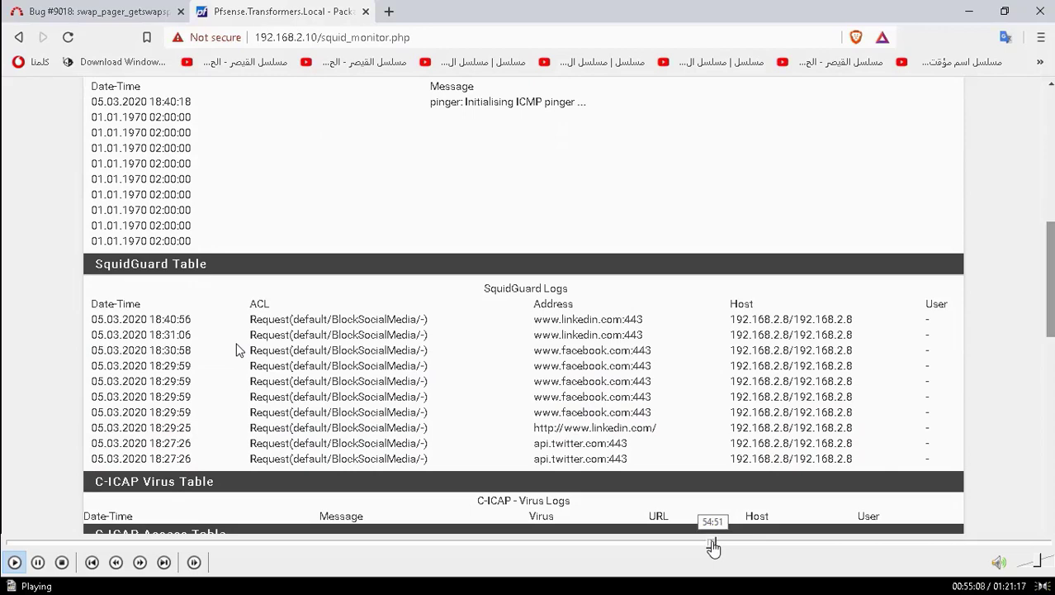
click(715, 545)
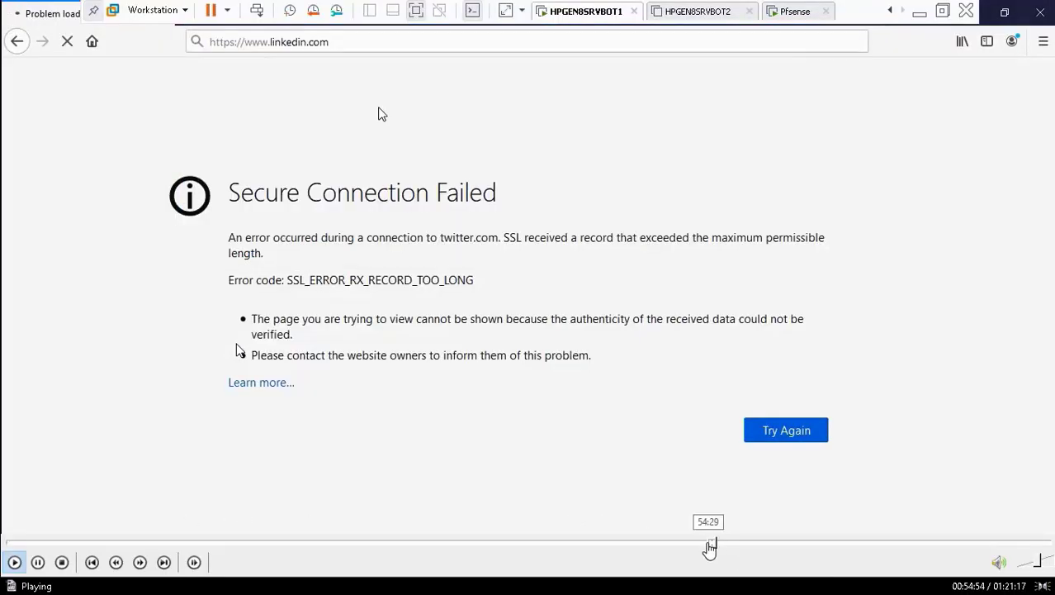
click(709, 544)
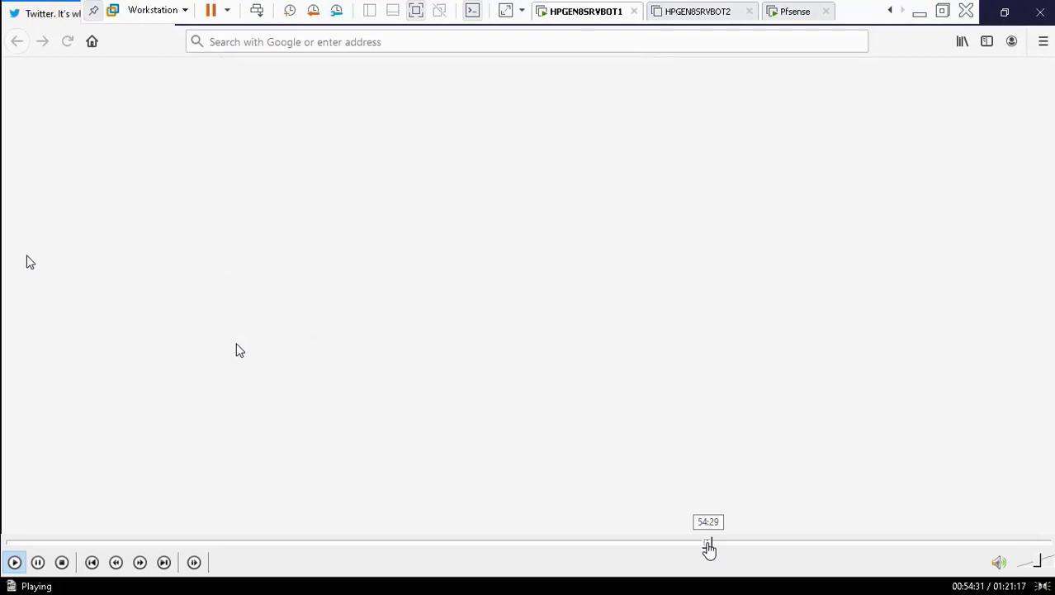
click(709, 545)
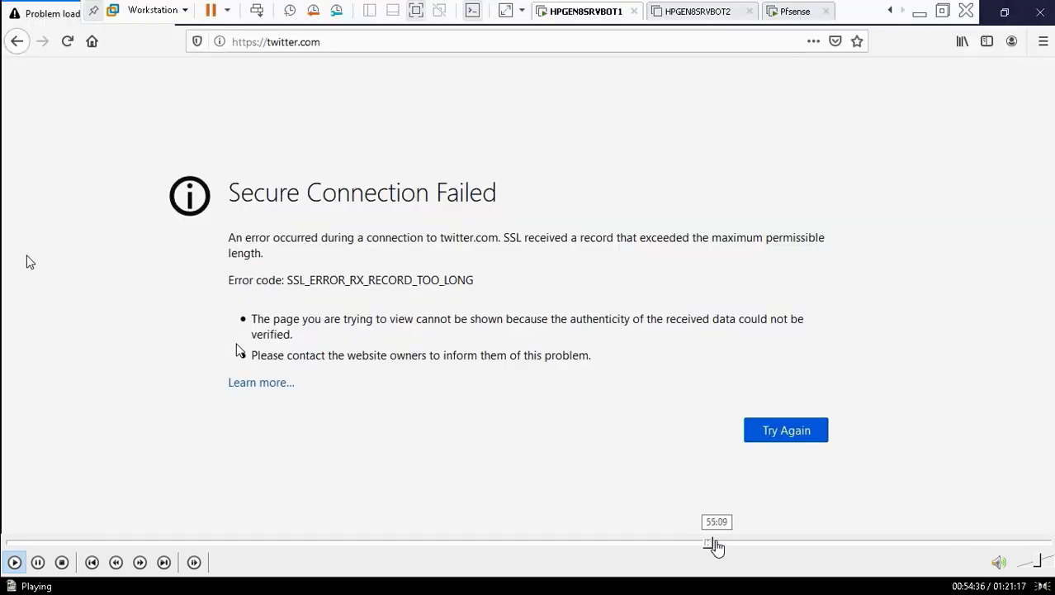
Hold the video paused on the SquidGuard log table, then resume playback.
click(714, 545)
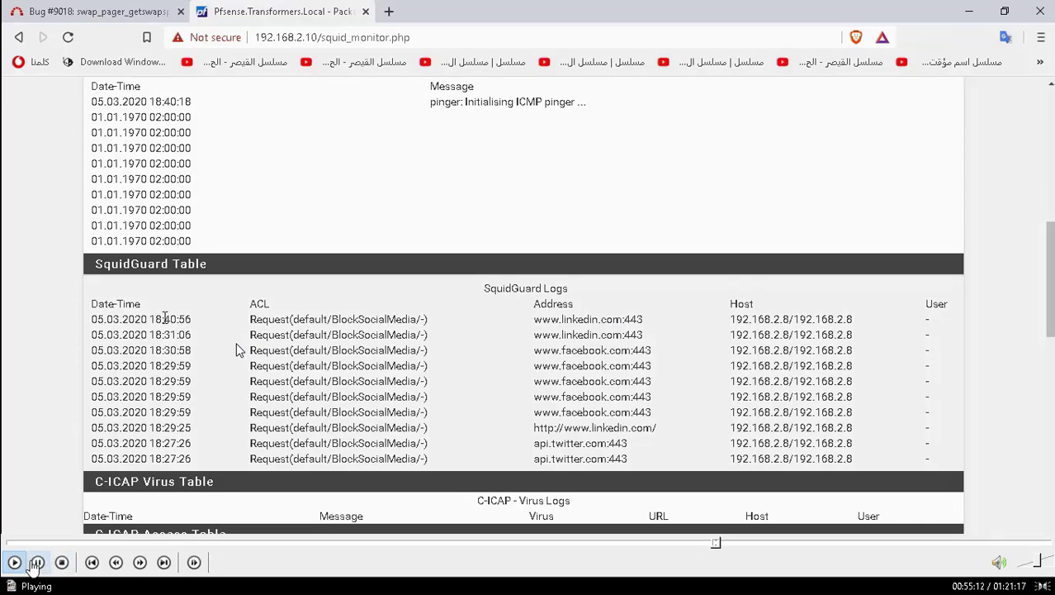
click(37, 562)
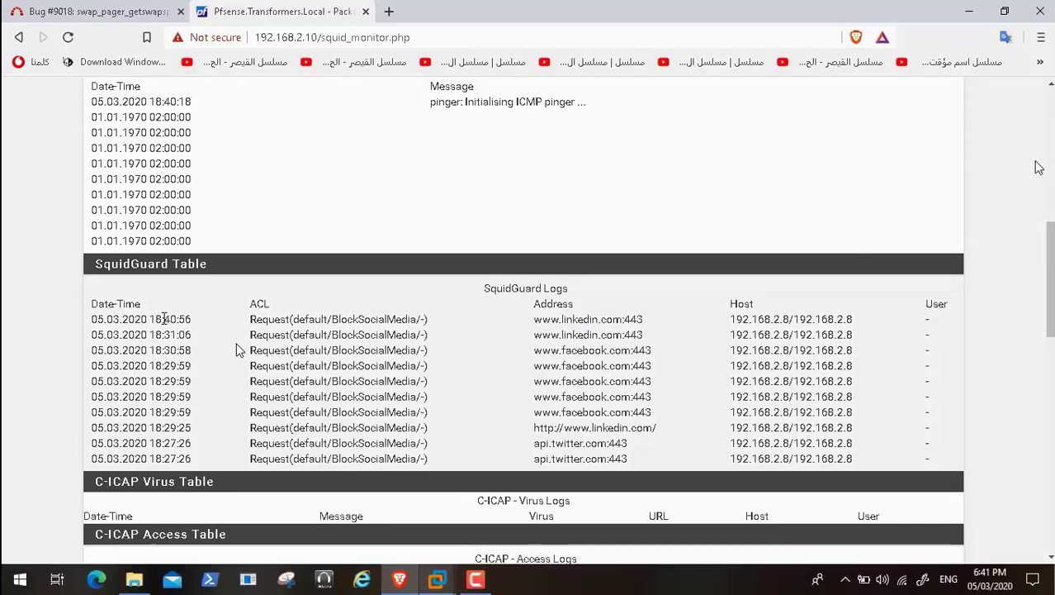
mouse_move(316, 564)
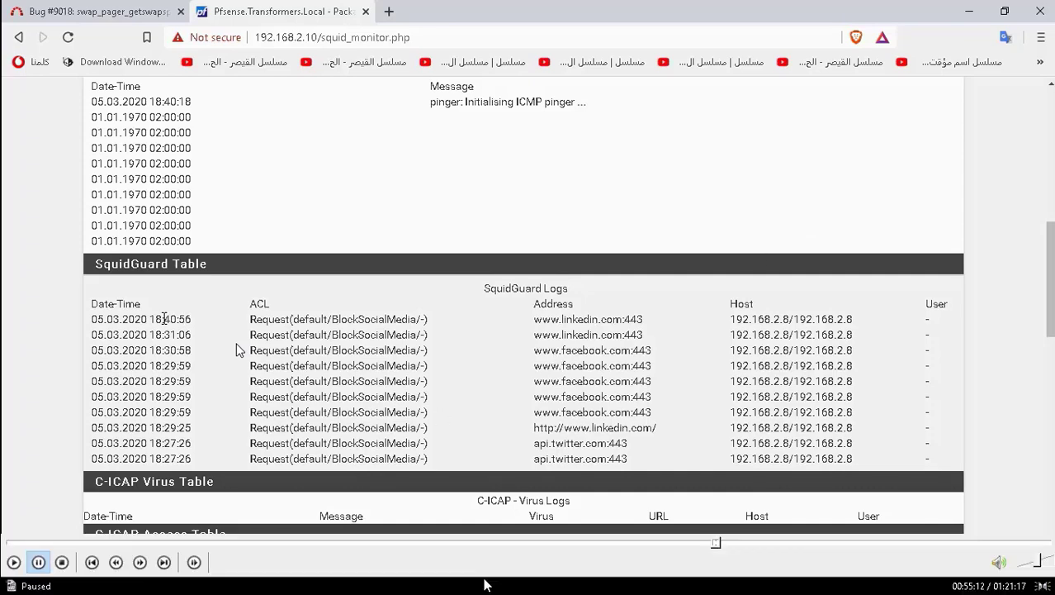
click(14, 563)
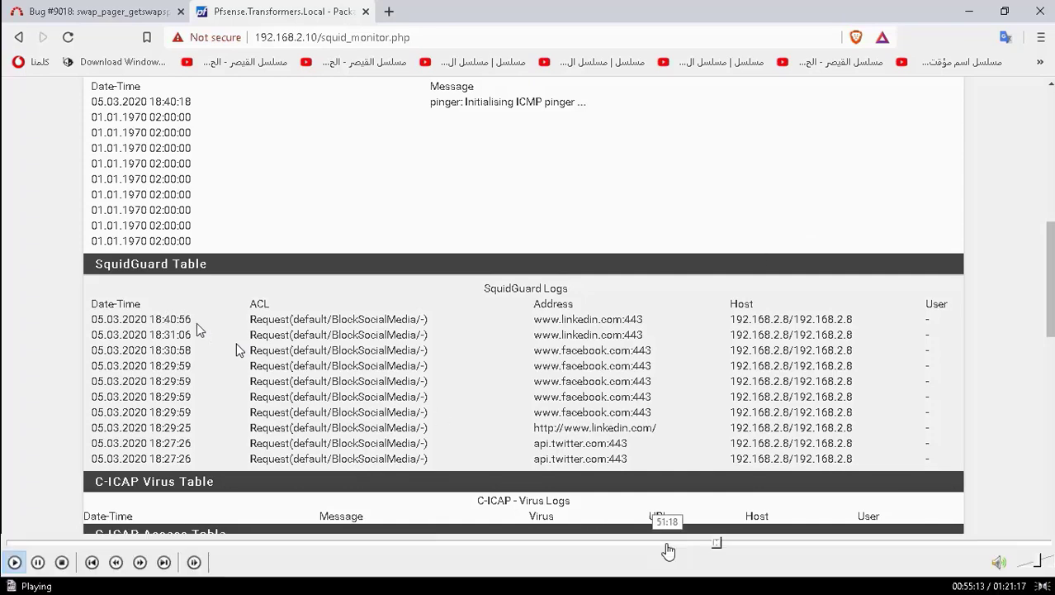
click(720, 544)
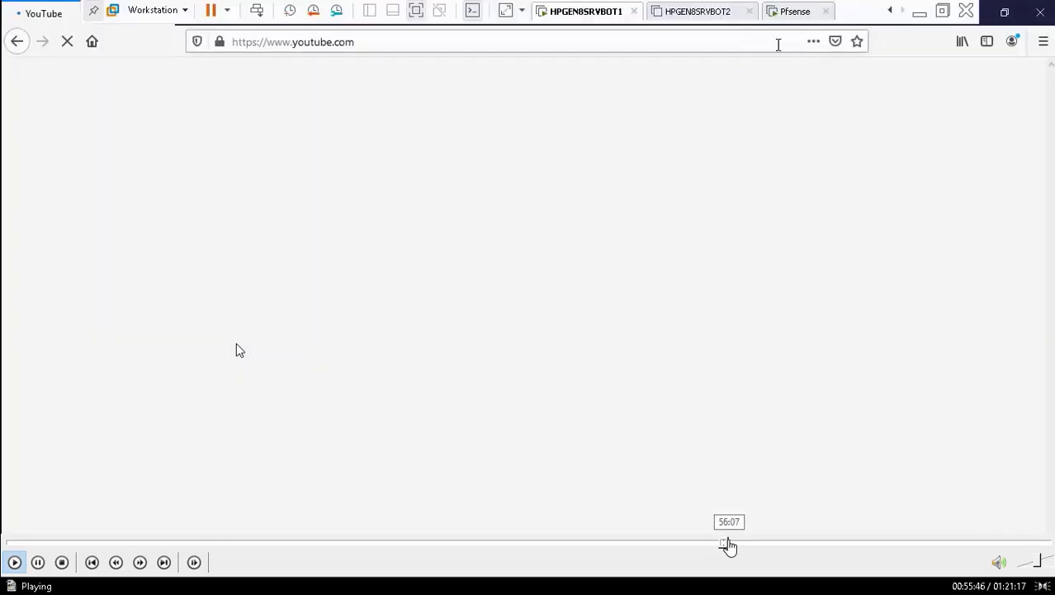
click(728, 544)
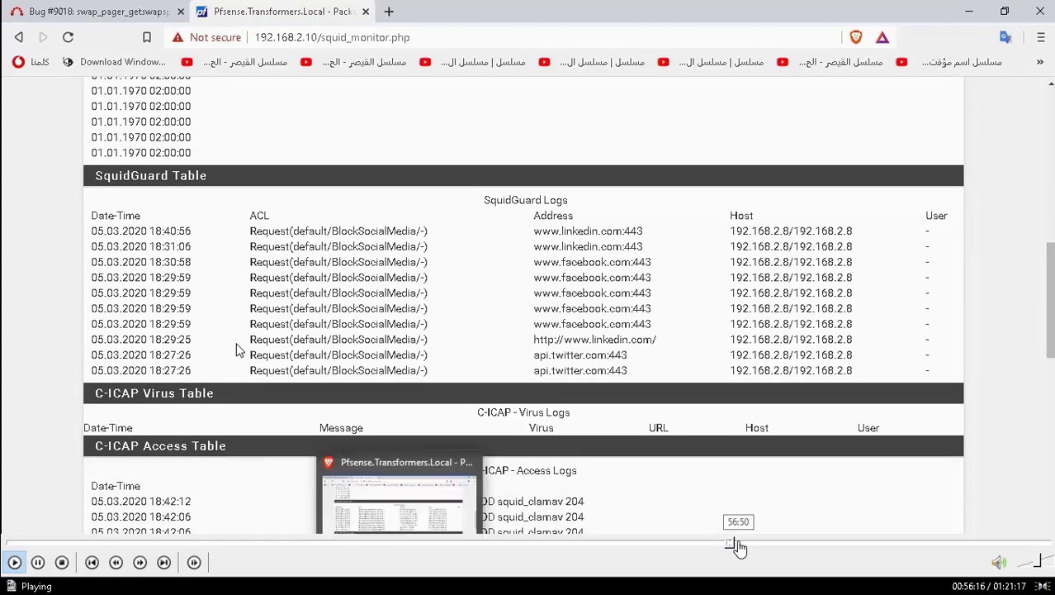
click(740, 545)
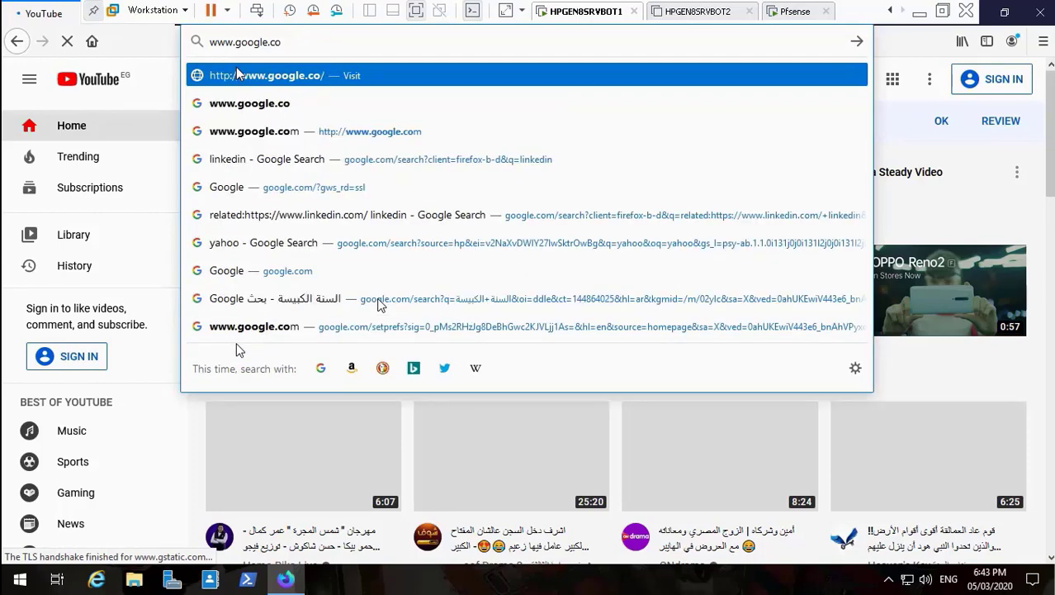
text(https://)
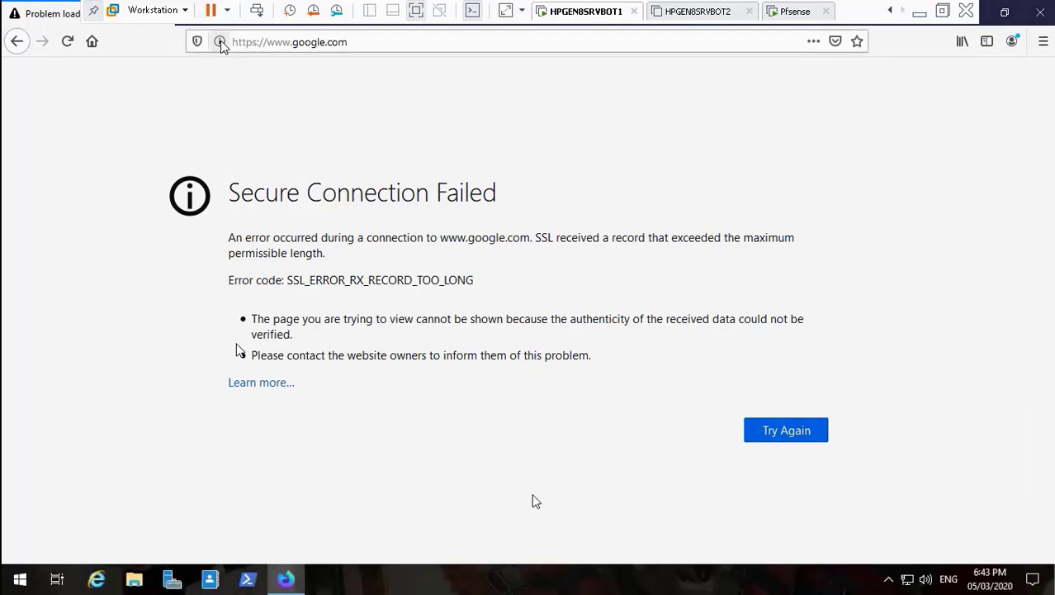
click(752, 544)
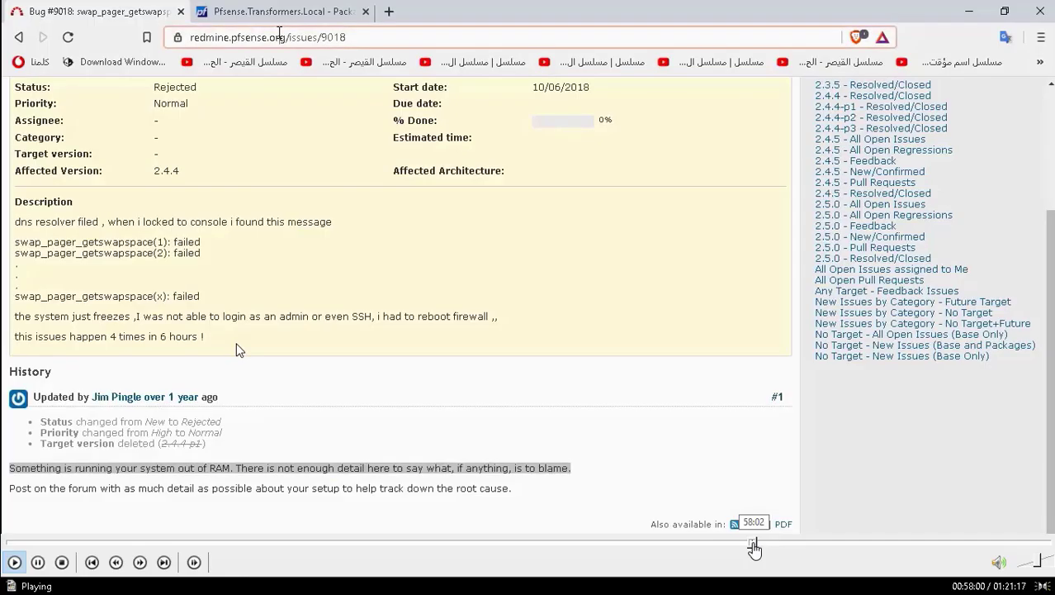
Skim the Netgate forum, Google results and Server Fault answers, pausing on the Squid monitor at 01:02:34.
click(760, 545)
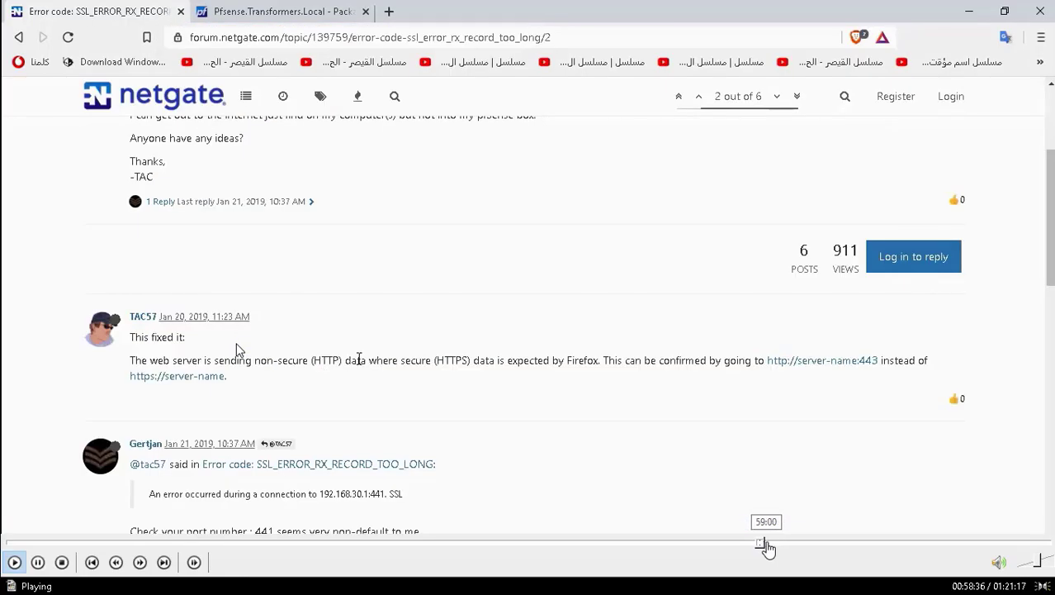
click(776, 545)
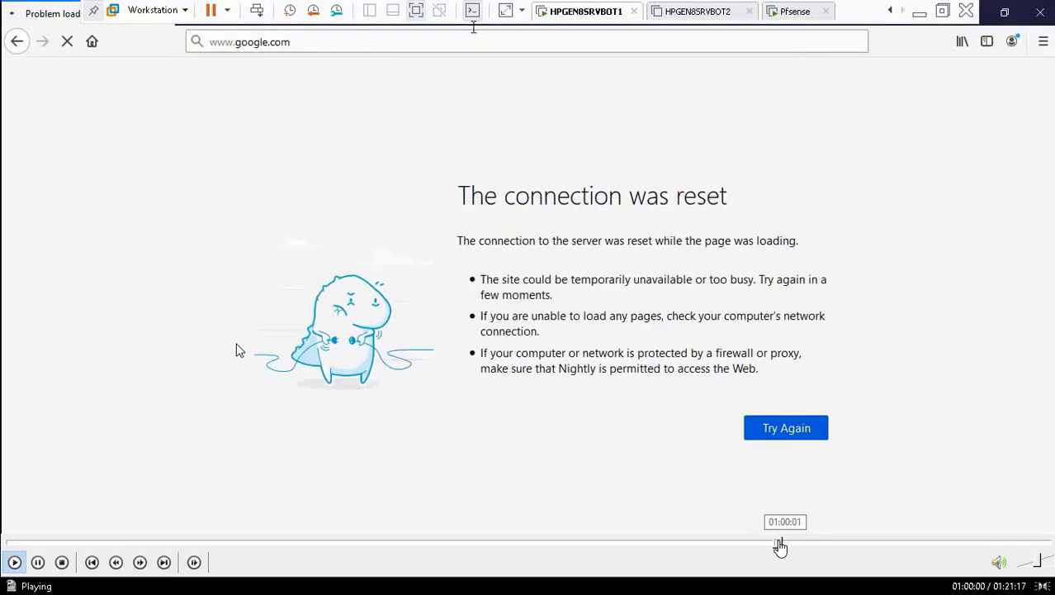
click(789, 545)
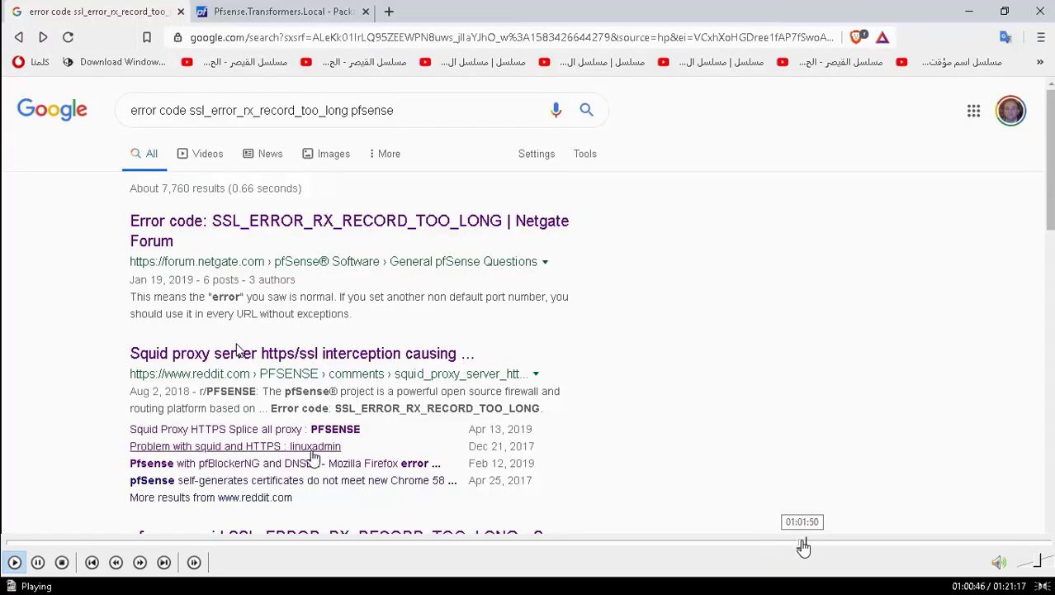
click(804, 545)
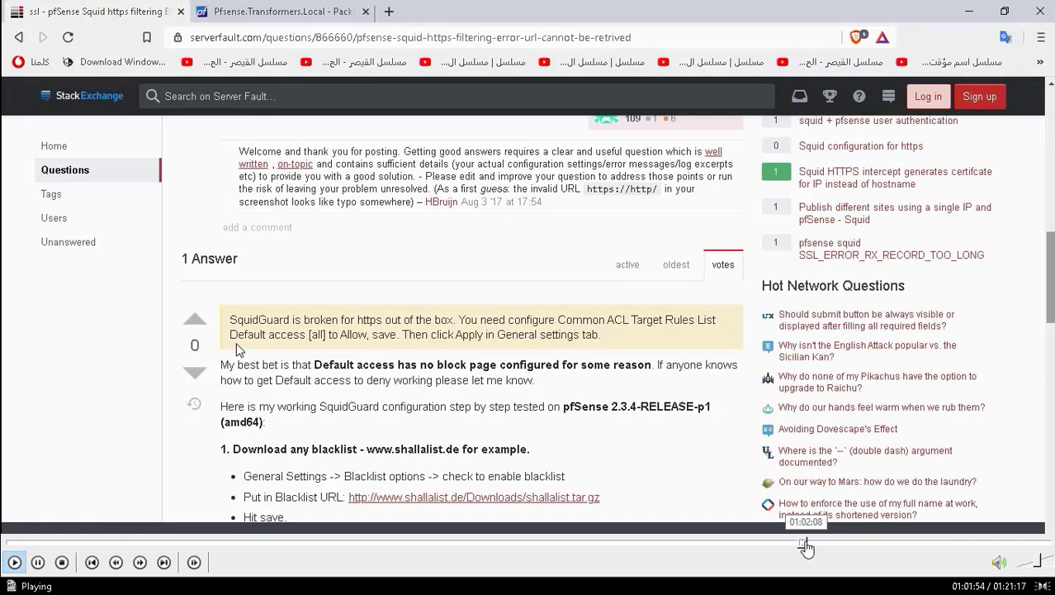
click(810, 545)
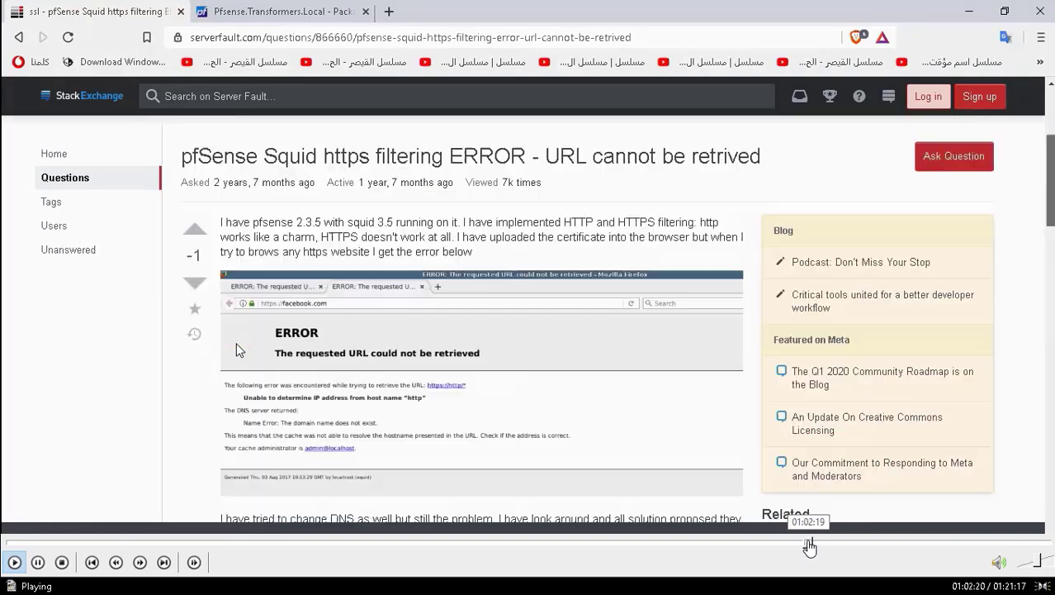
click(816, 545)
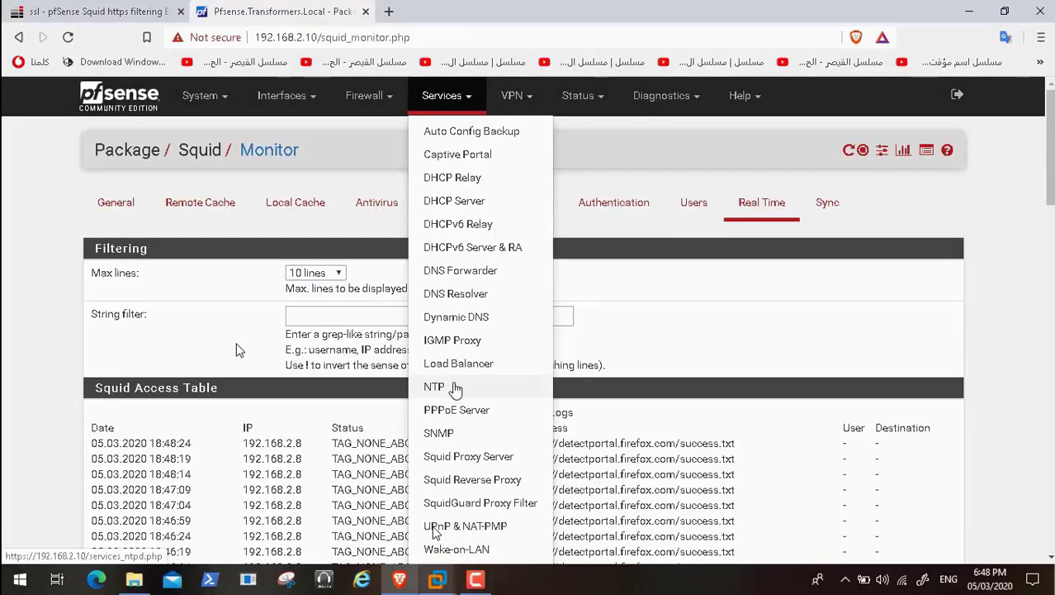
click(37, 563)
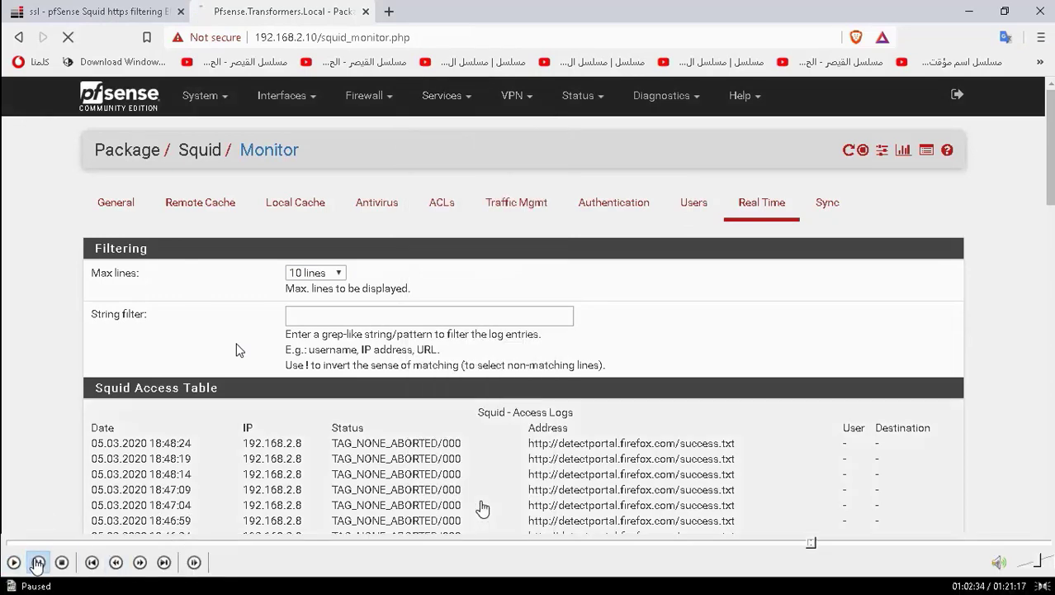
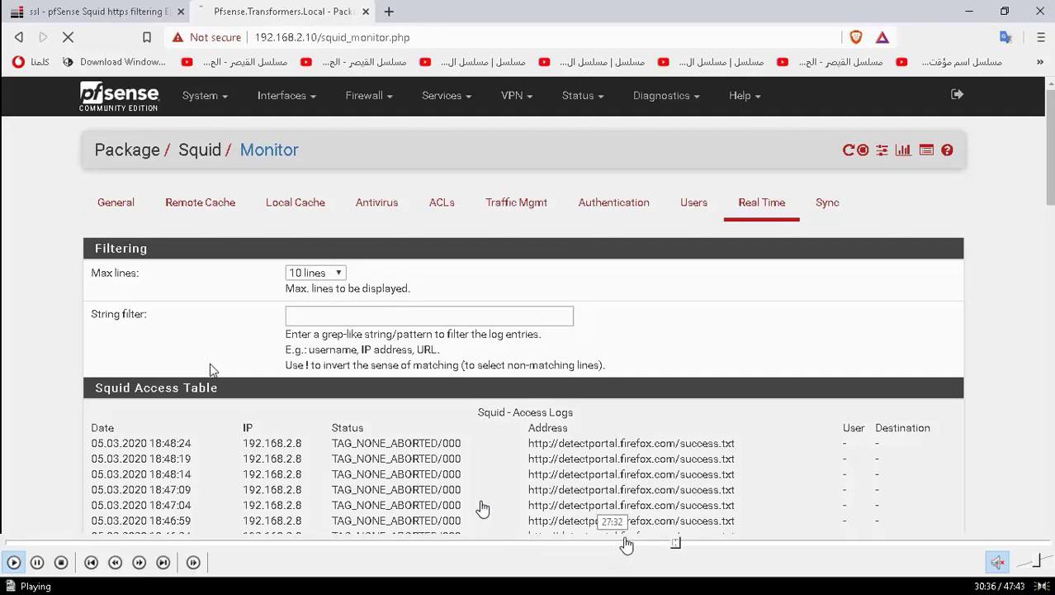
Scrub the video between the Server Fault and pfSense parts, settling at 01:02:55 on Blacklist Update.
click(685, 545)
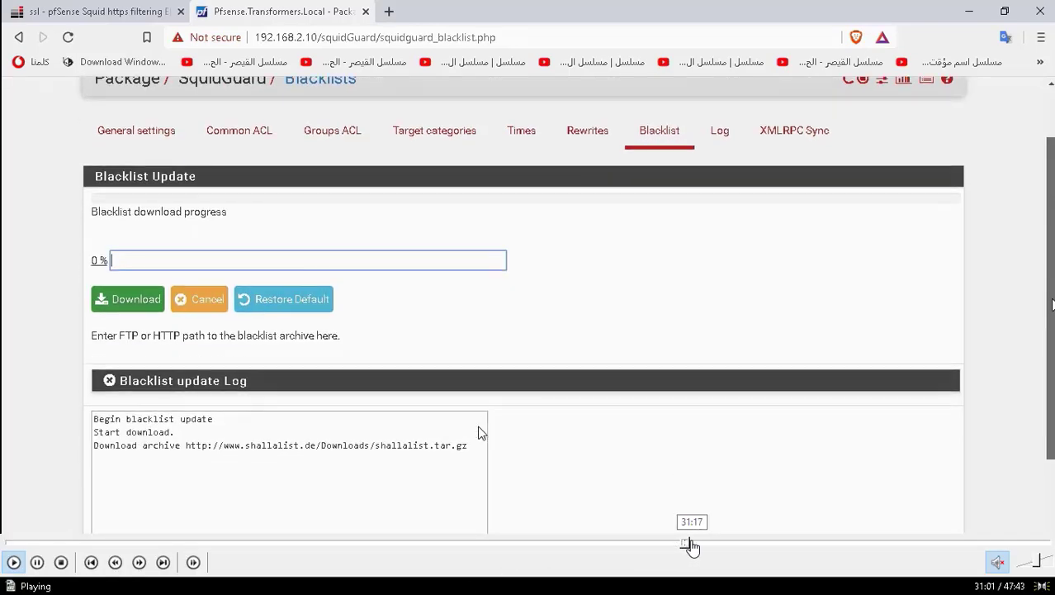
click(685, 545)
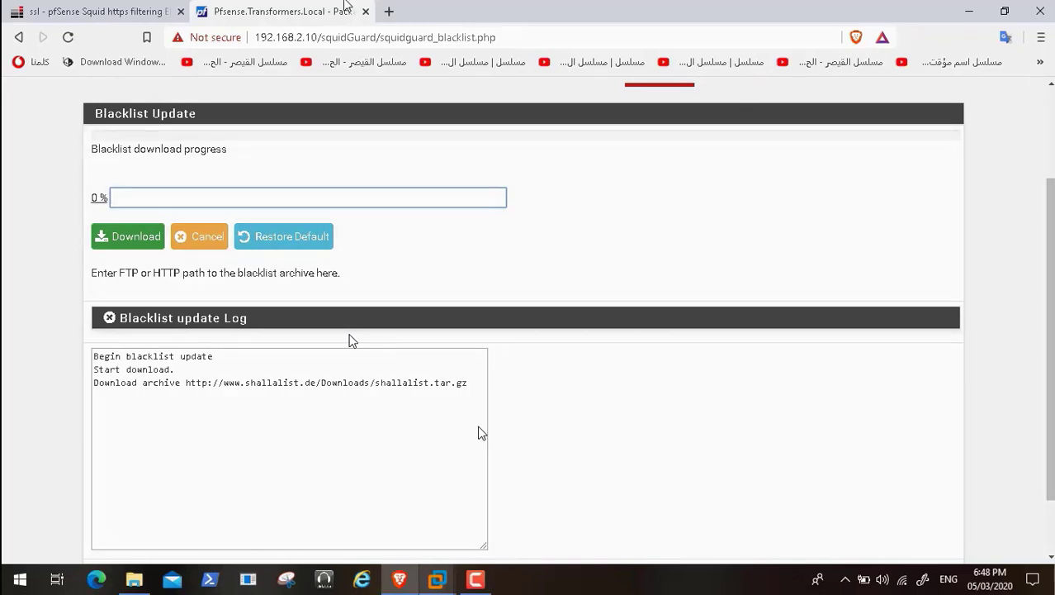
click(83, 14)
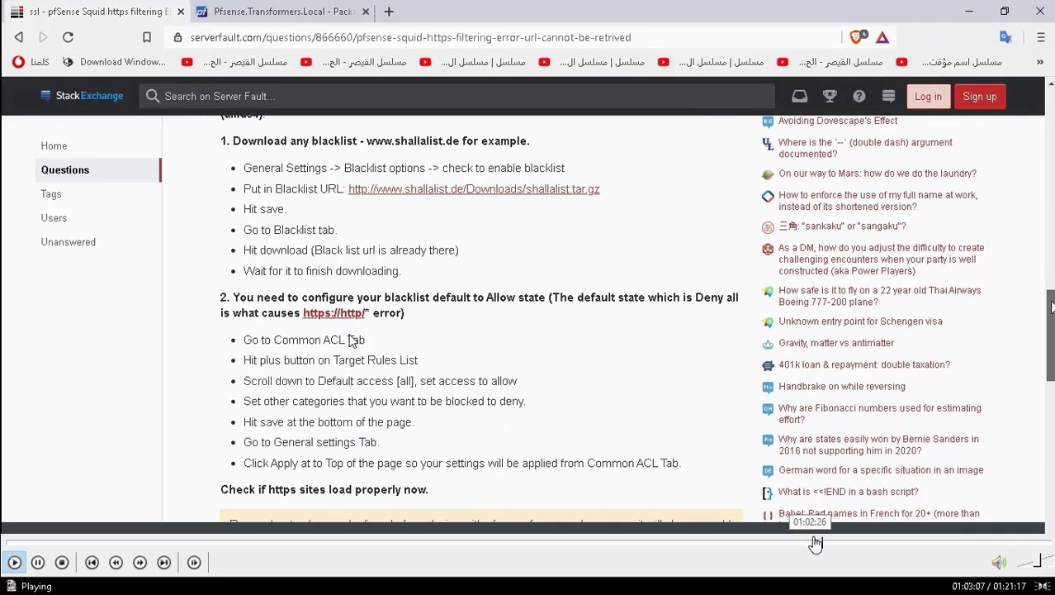
click(825, 543)
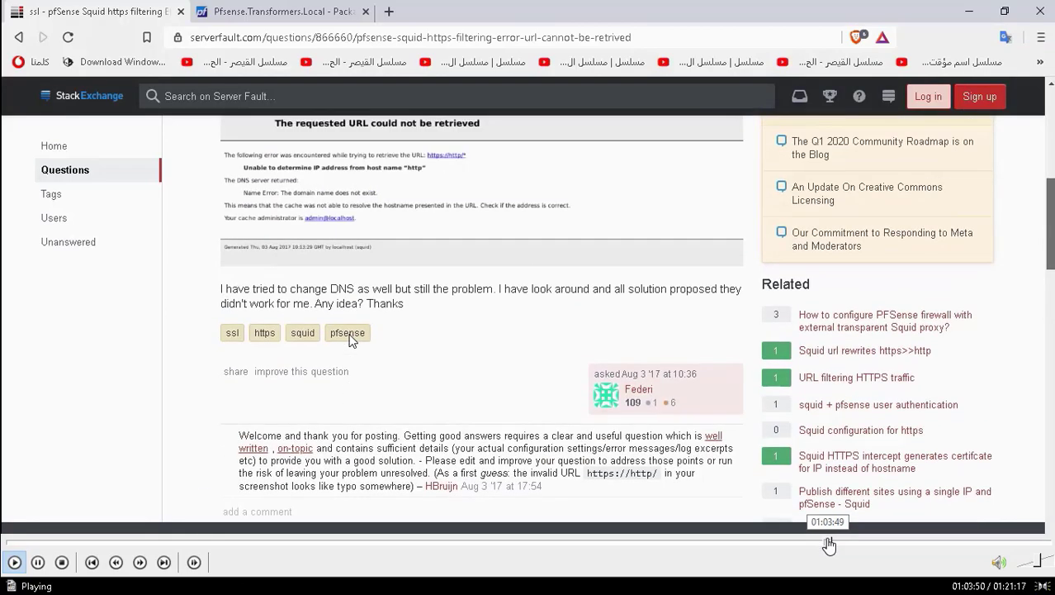
click(836, 542)
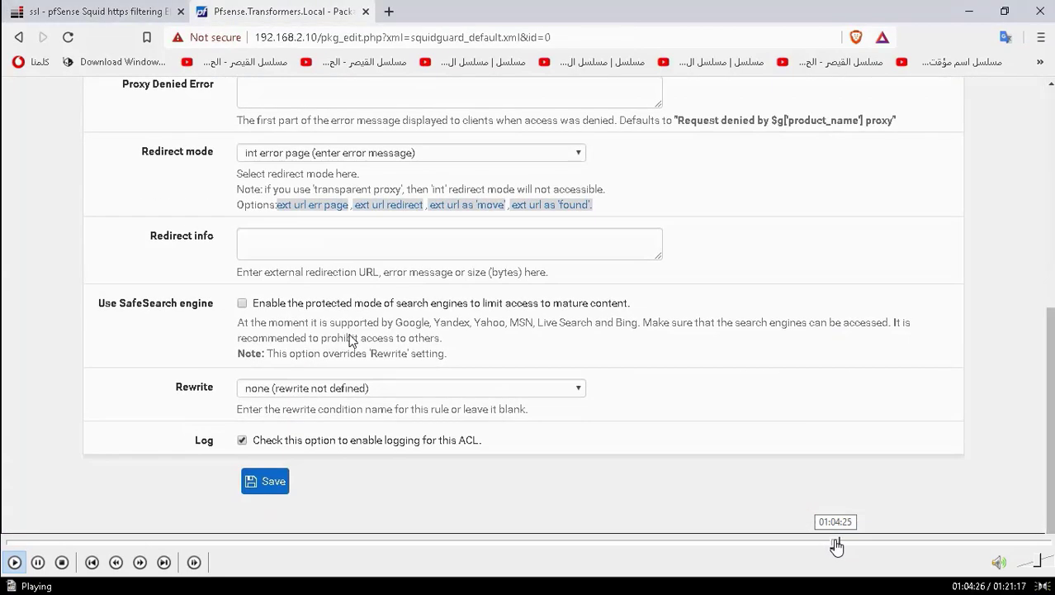
click(832, 543)
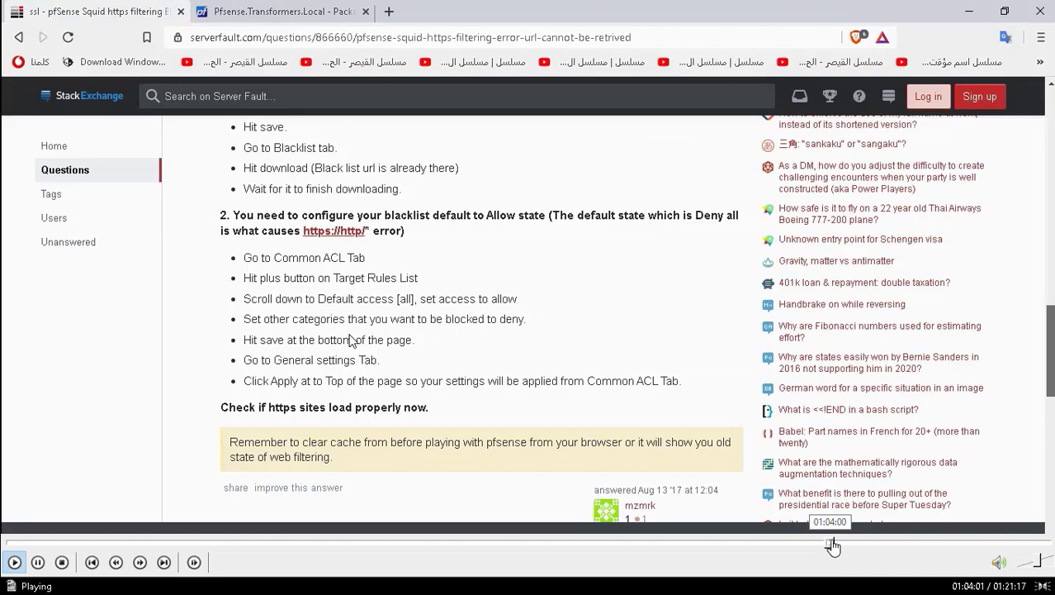
click(839, 543)
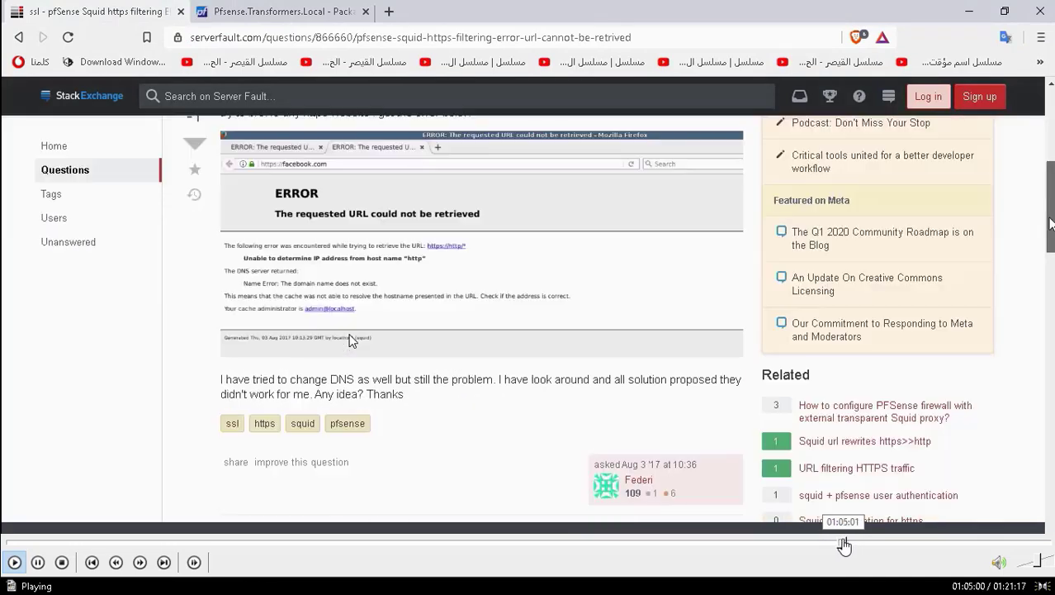
click(852, 543)
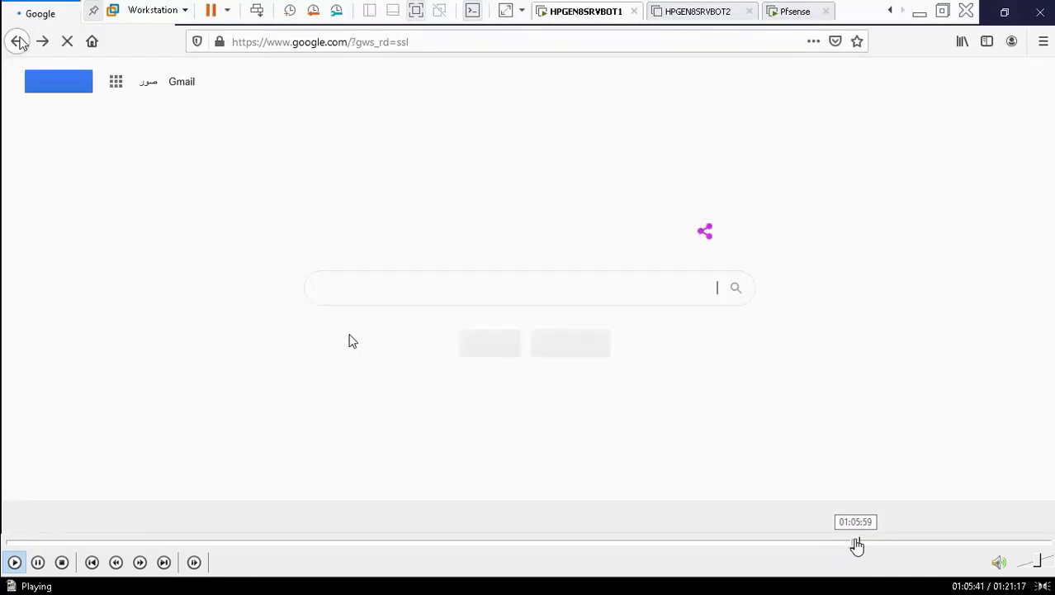
click(857, 542)
click(865, 543)
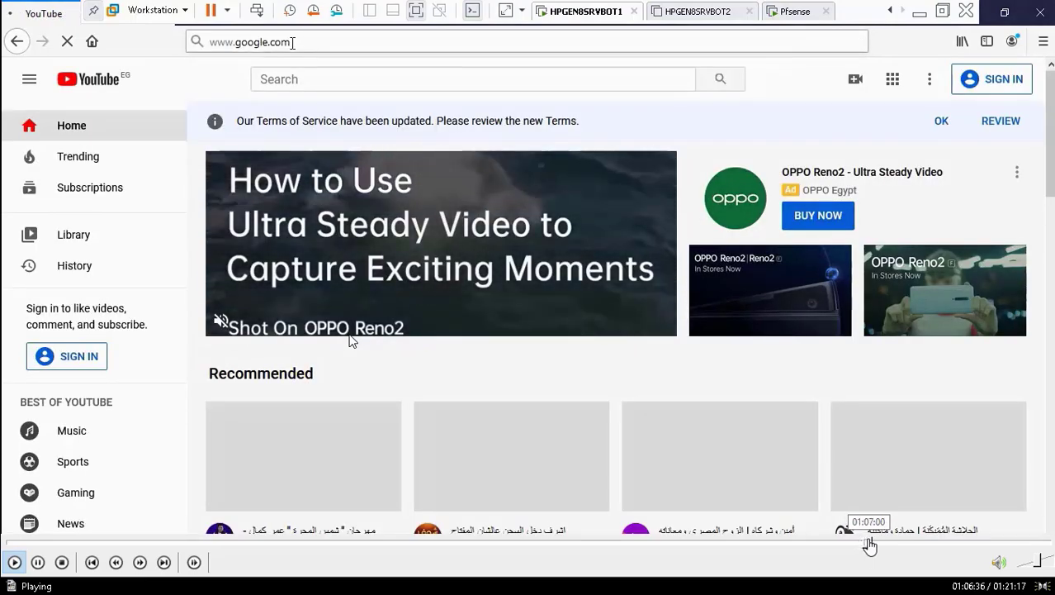
click(870, 543)
click(854, 543)
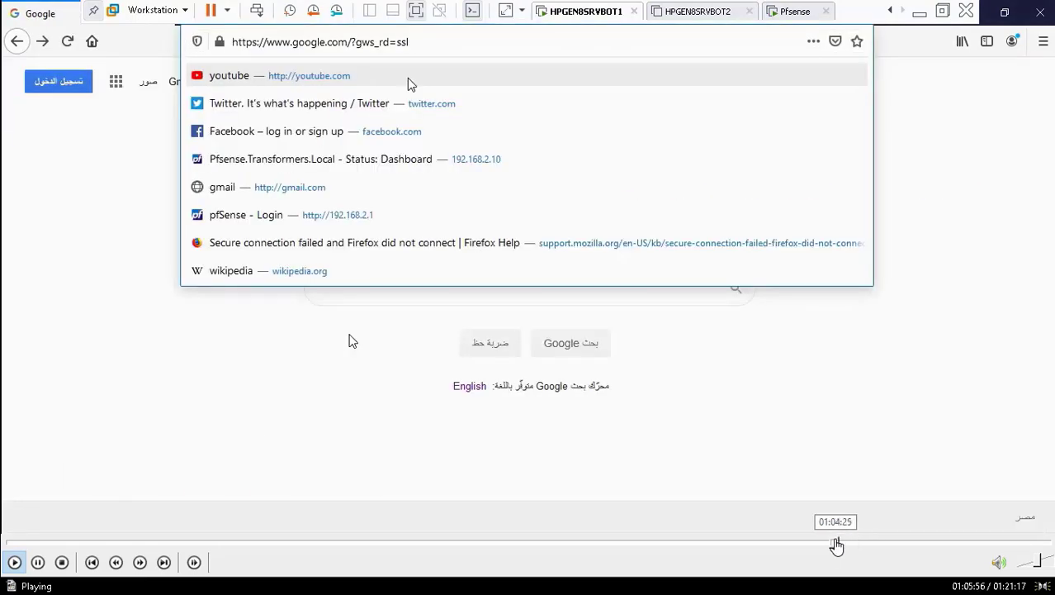
click(837, 543)
click(824, 542)
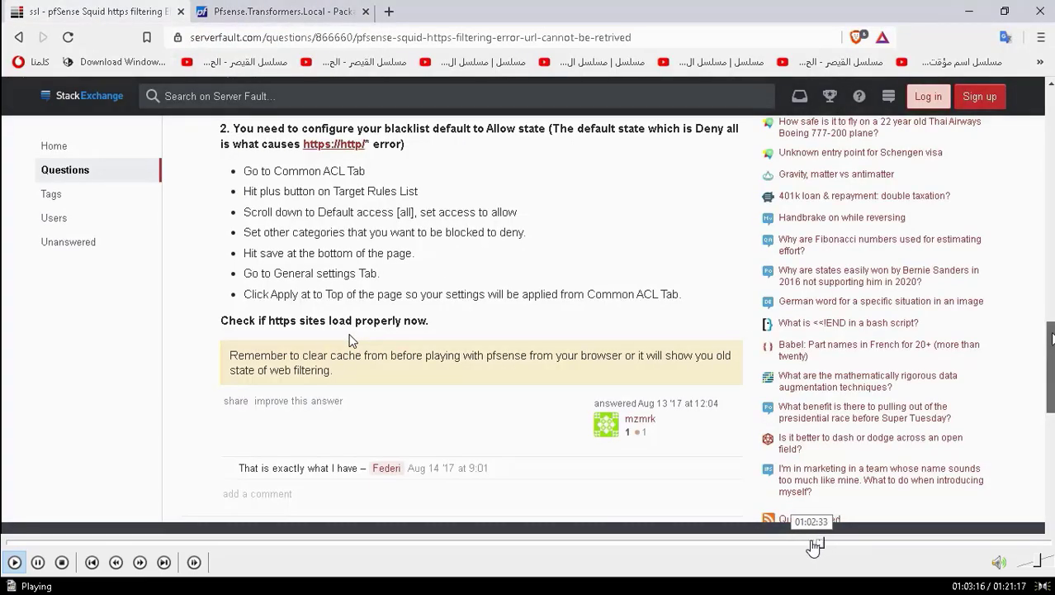
click(813, 543)
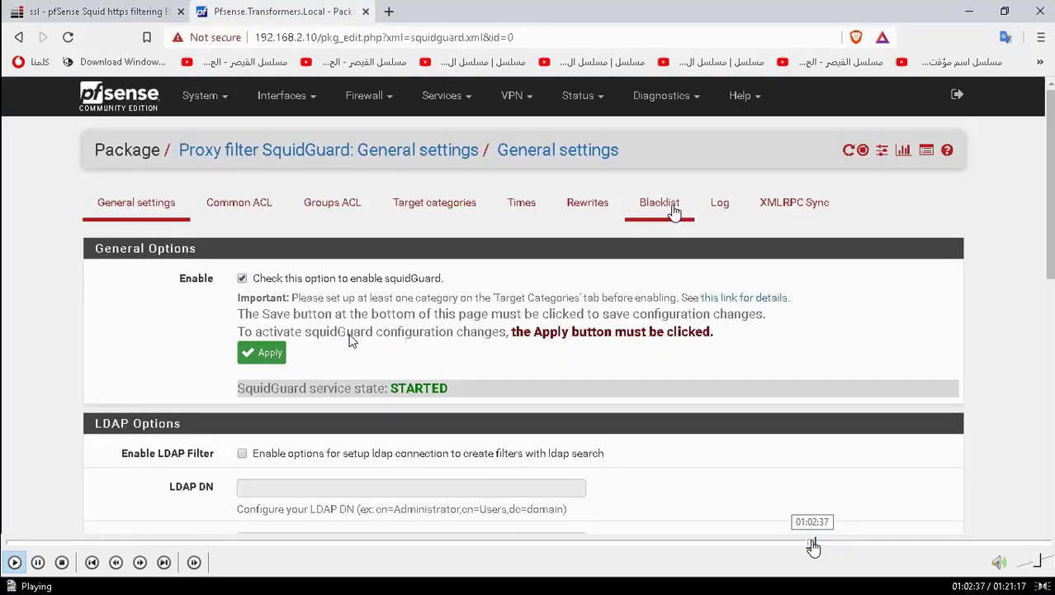
click(819, 543)
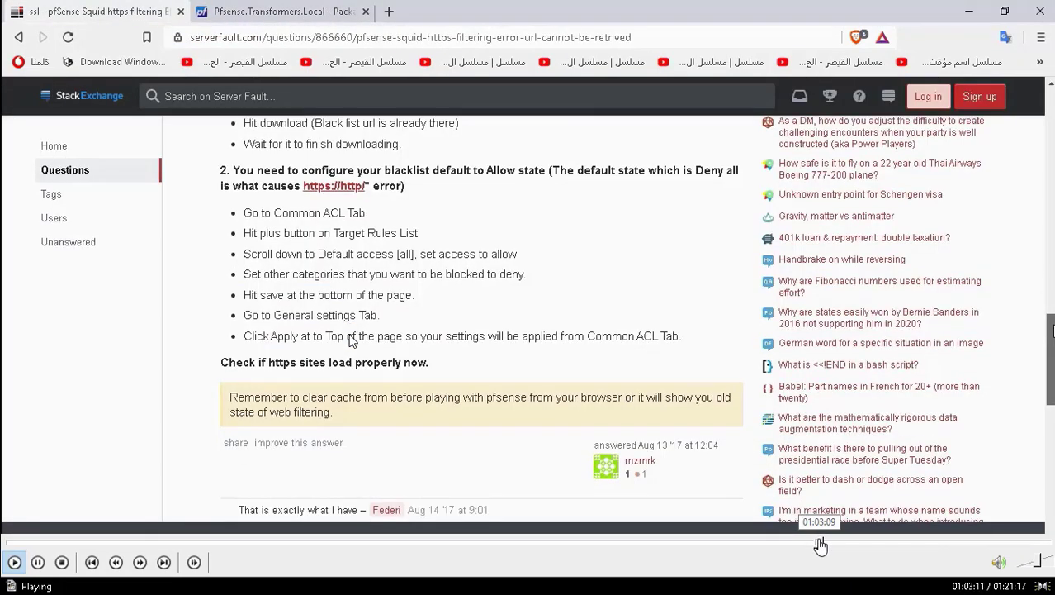
click(822, 543)
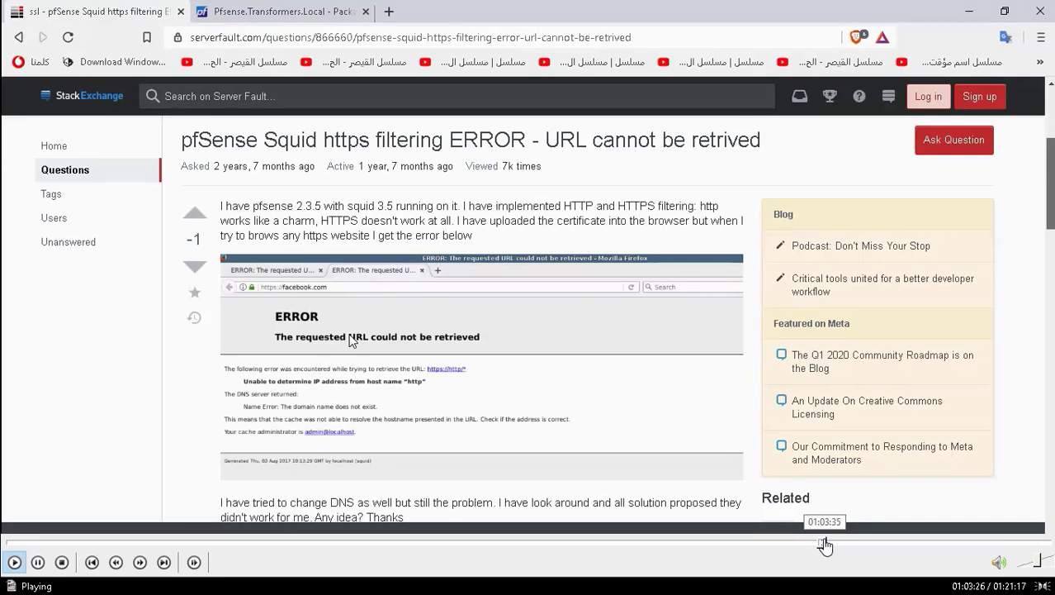
click(823, 543)
click(825, 543)
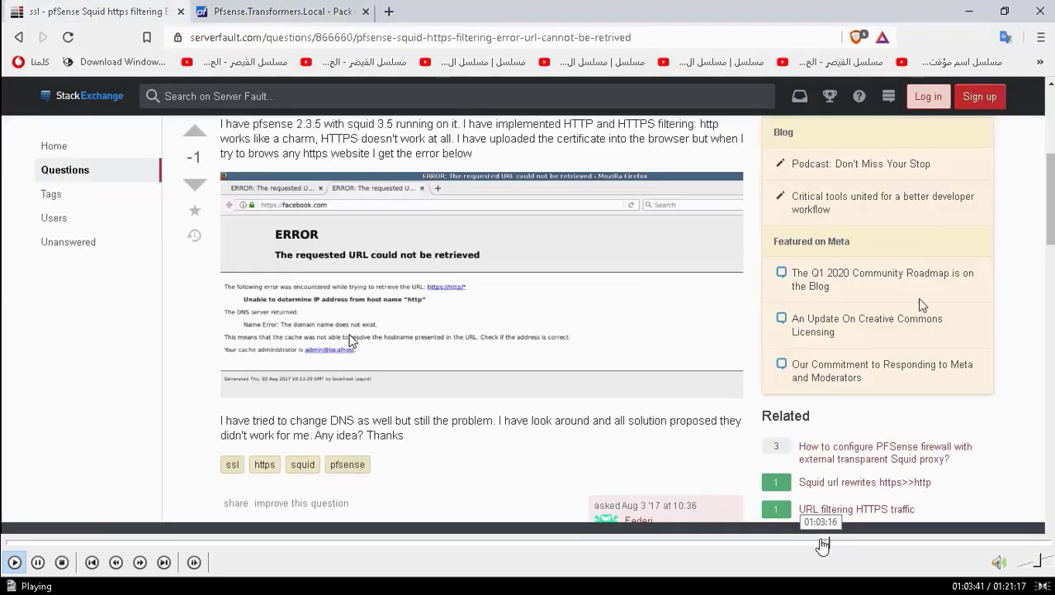
click(824, 543)
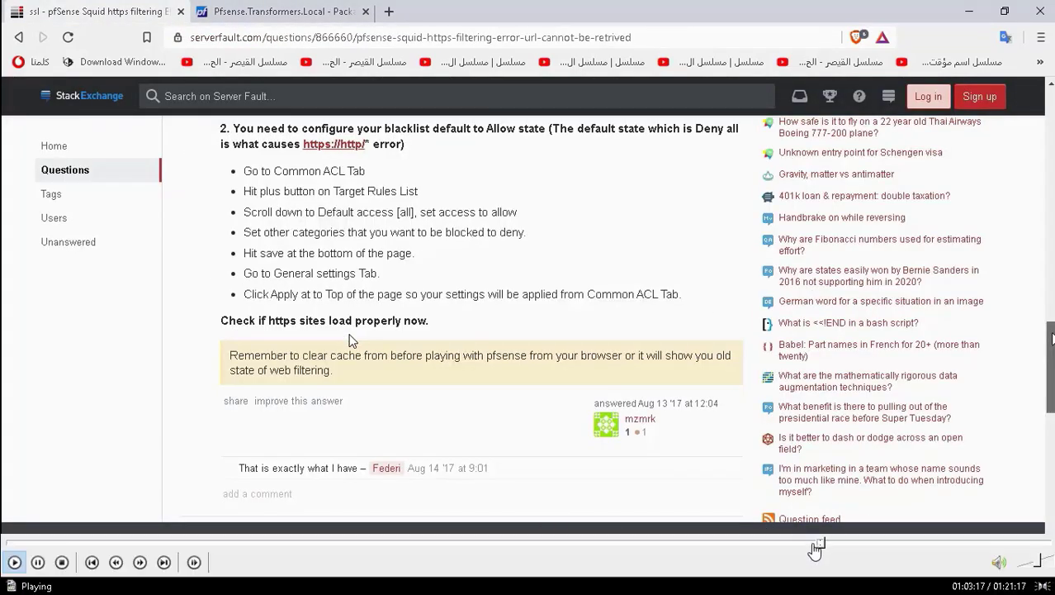
click(815, 543)
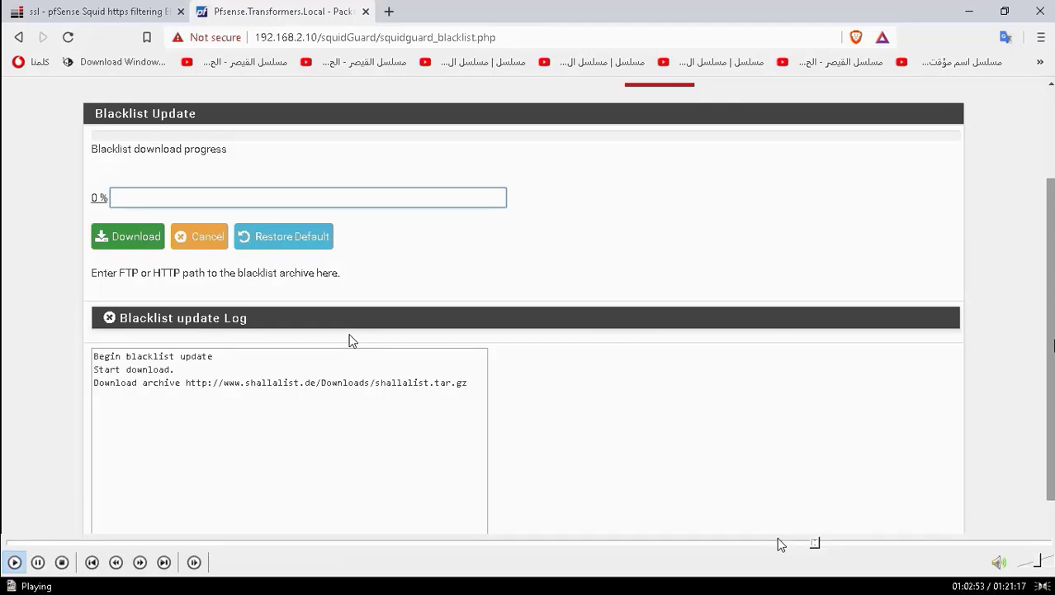
Scrub forward past the Common ACL, Brave and YouTube tests to about 35:55 of 47:43.
click(821, 544)
click(826, 545)
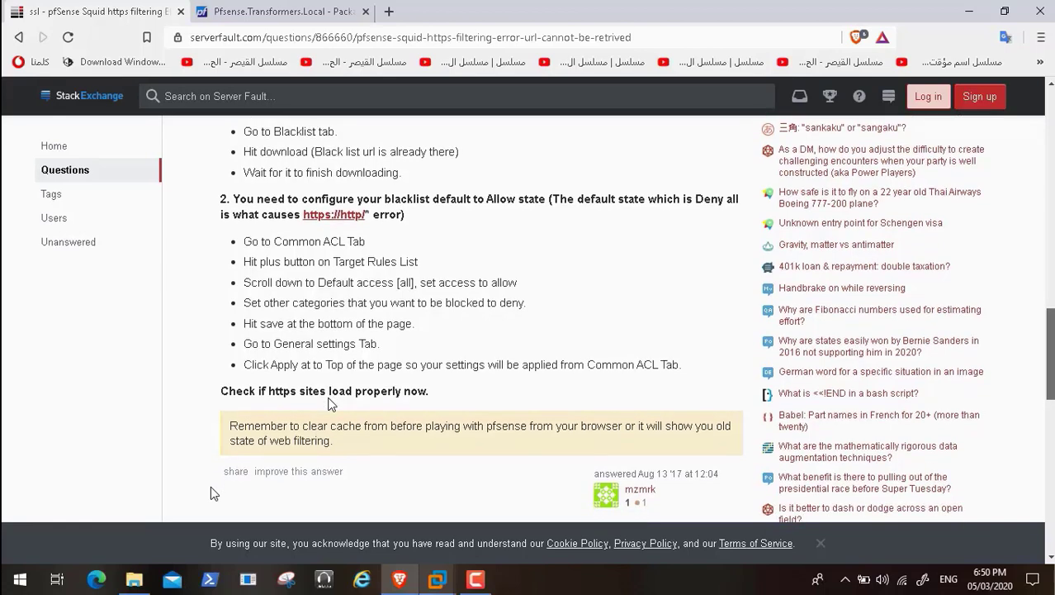
click(721, 545)
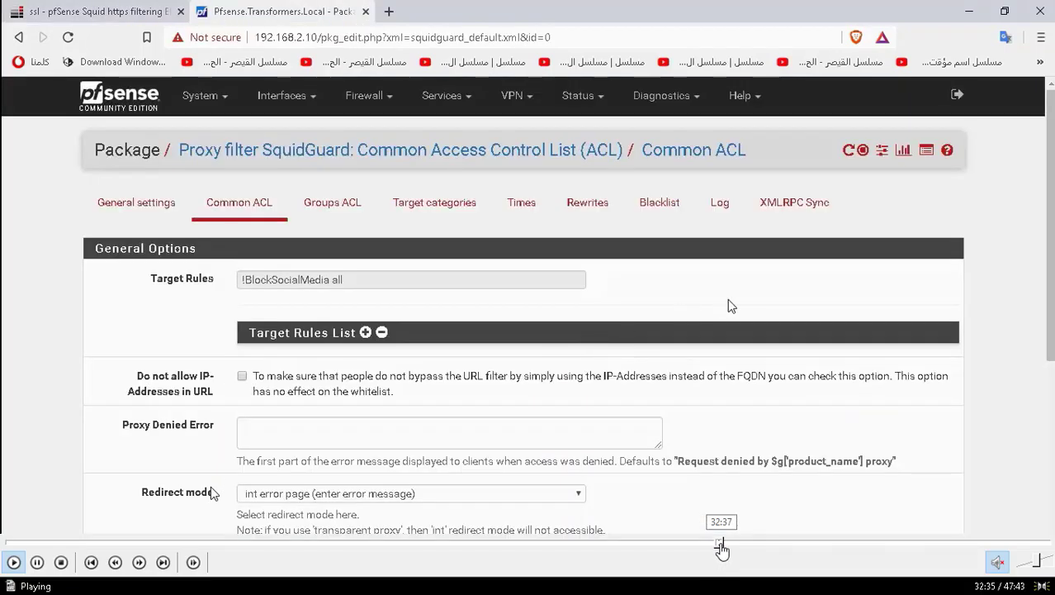
click(728, 545)
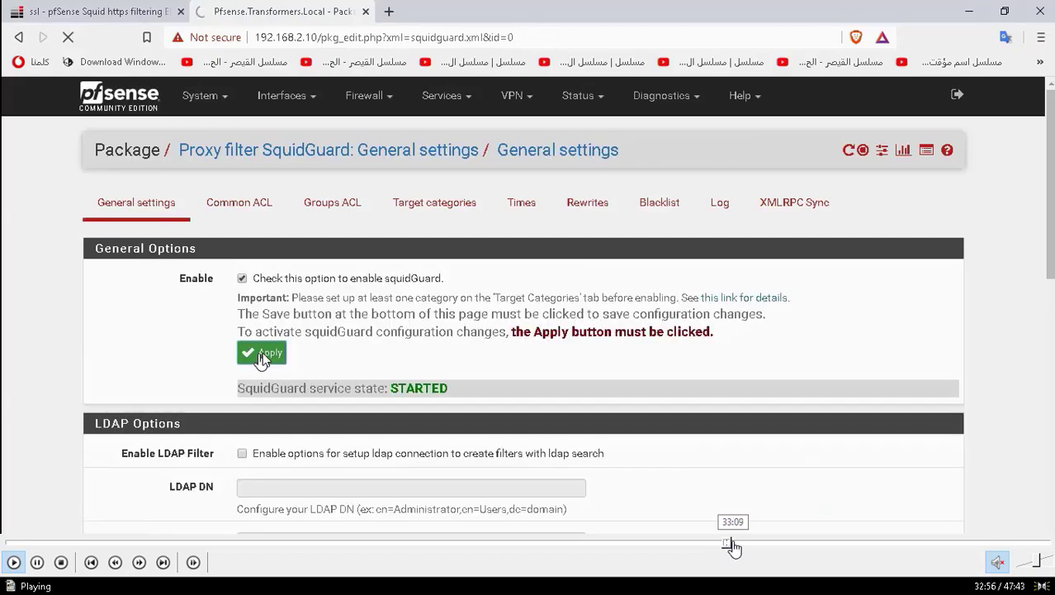
click(732, 545)
click(739, 545)
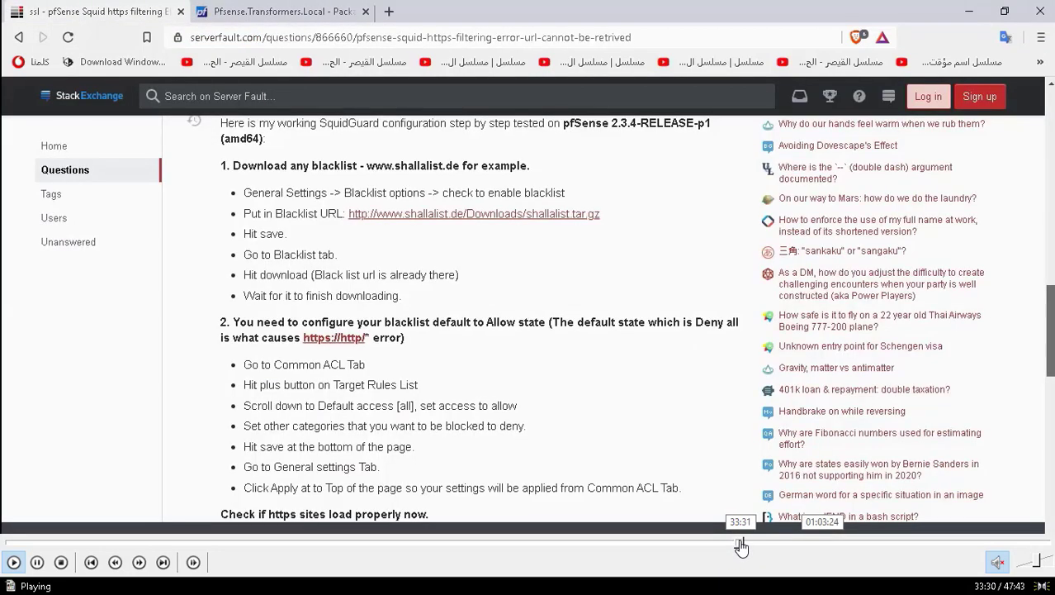
click(746, 546)
click(758, 545)
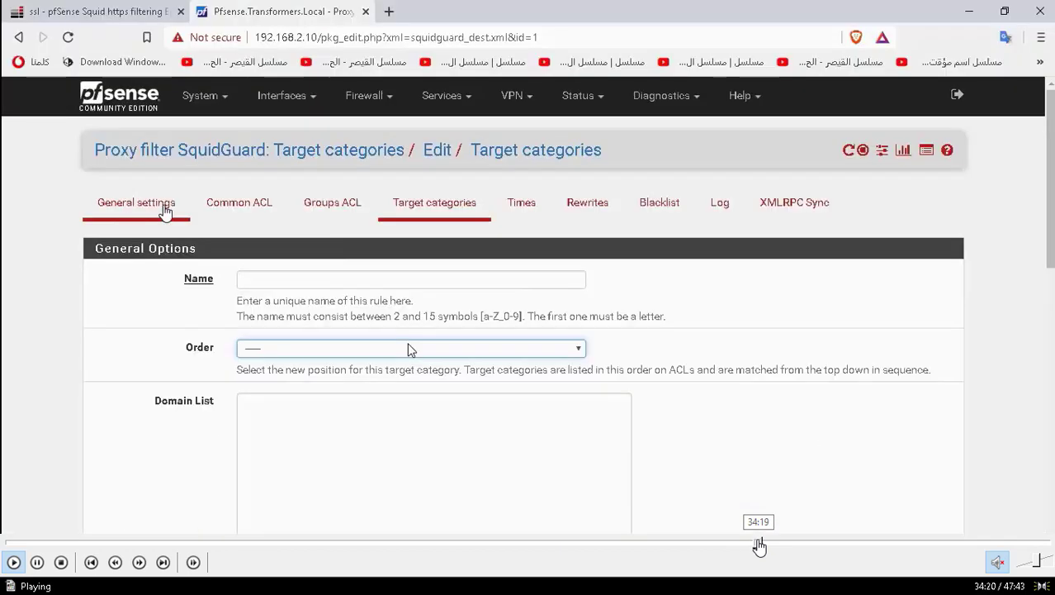
click(768, 545)
click(773, 545)
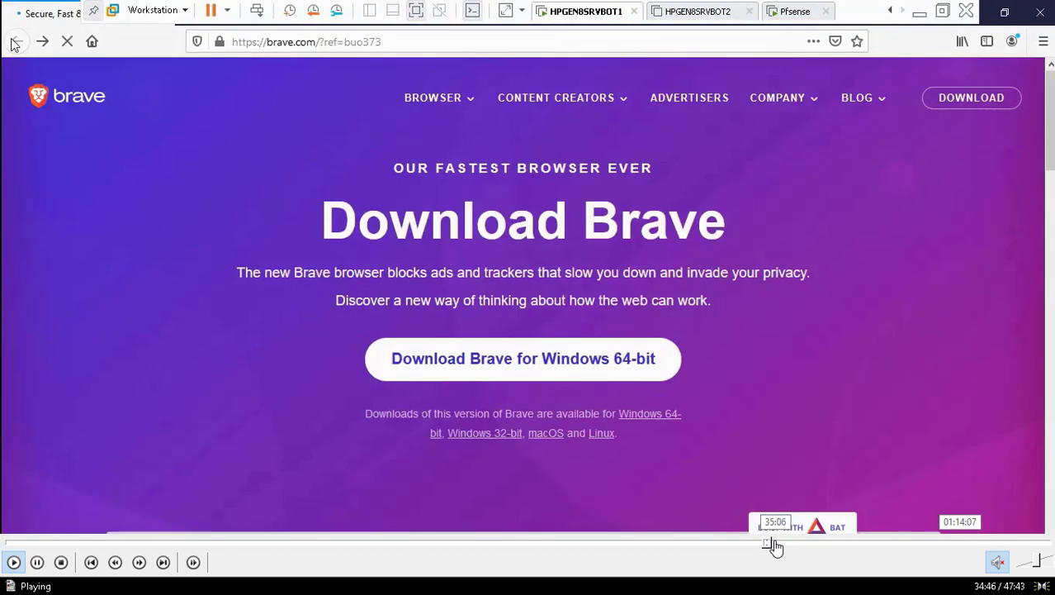
click(777, 545)
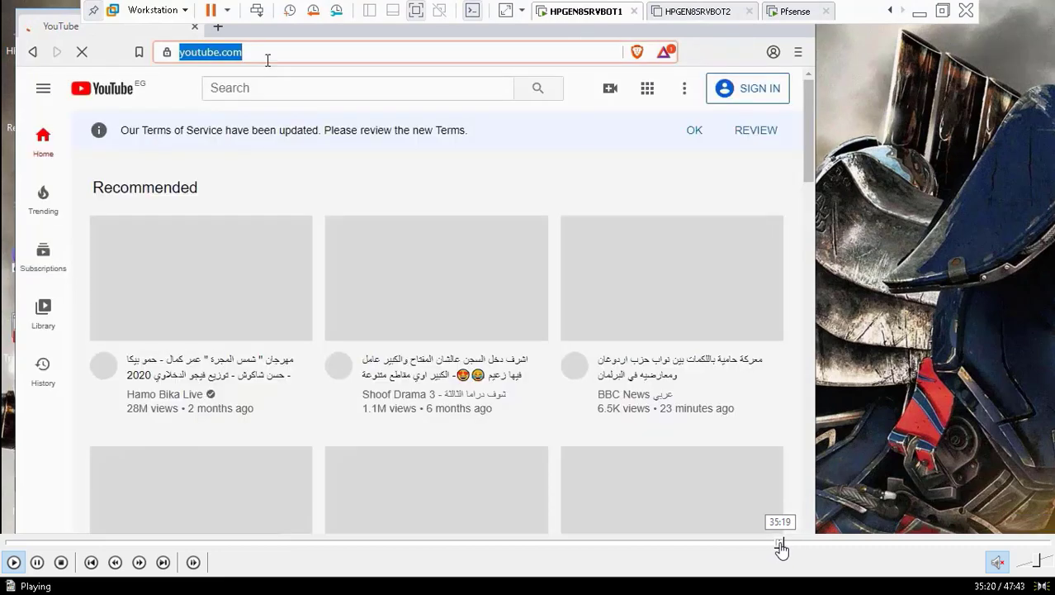
click(787, 545)
click(791, 545)
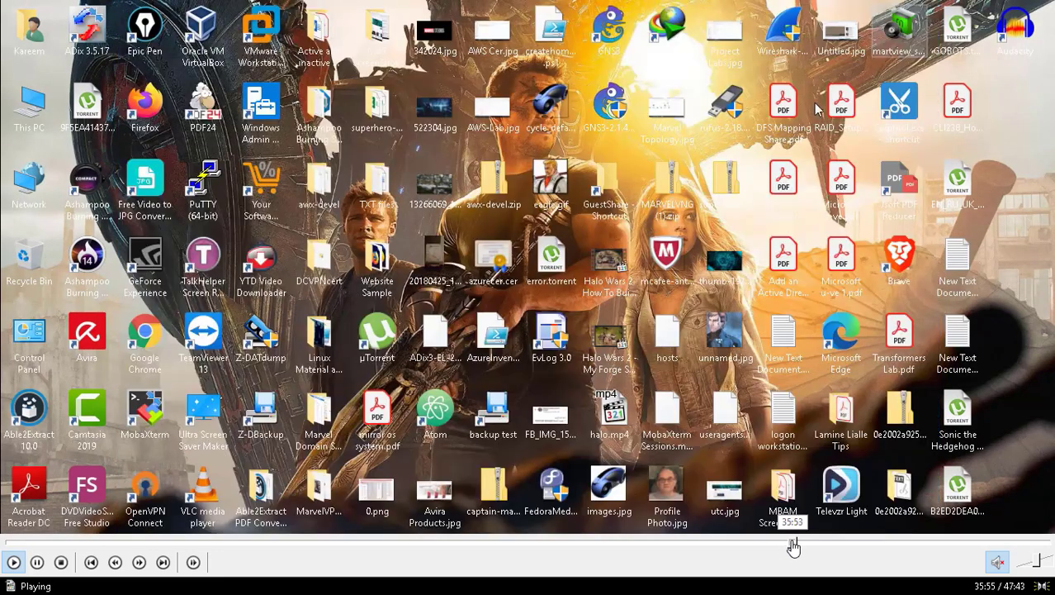
Skip playback past the VMware login to Brave's certificate warning for 192.168.2.10 at about 37:11.
click(794, 545)
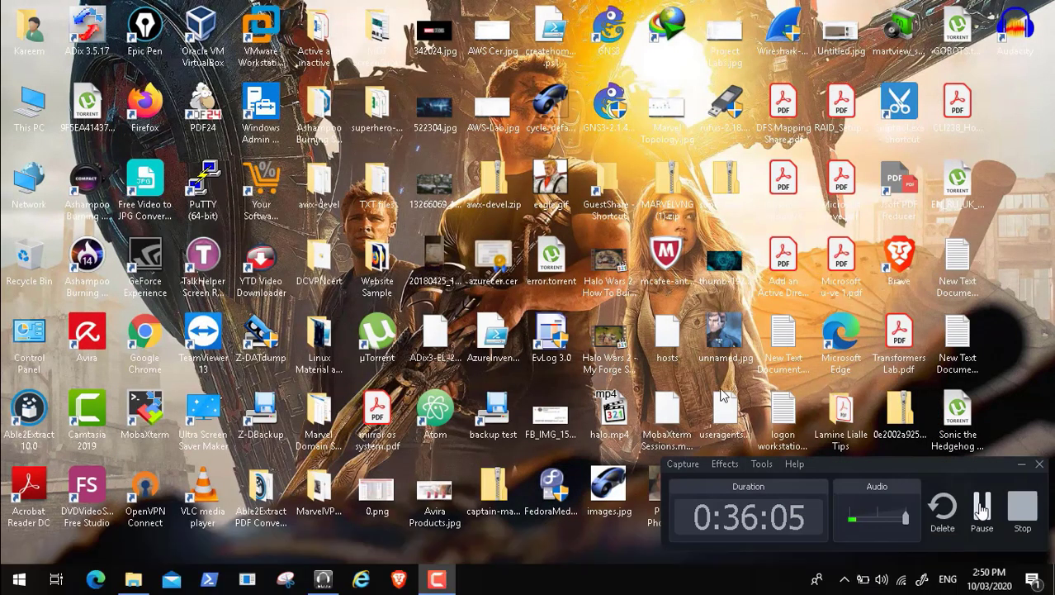
mouse_move(797, 542)
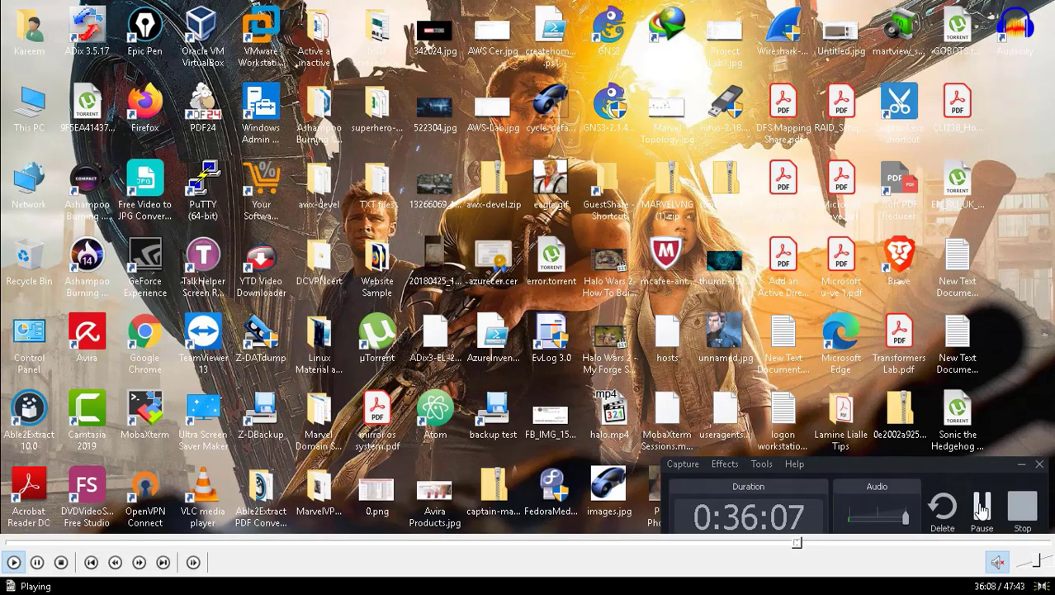
click(802, 545)
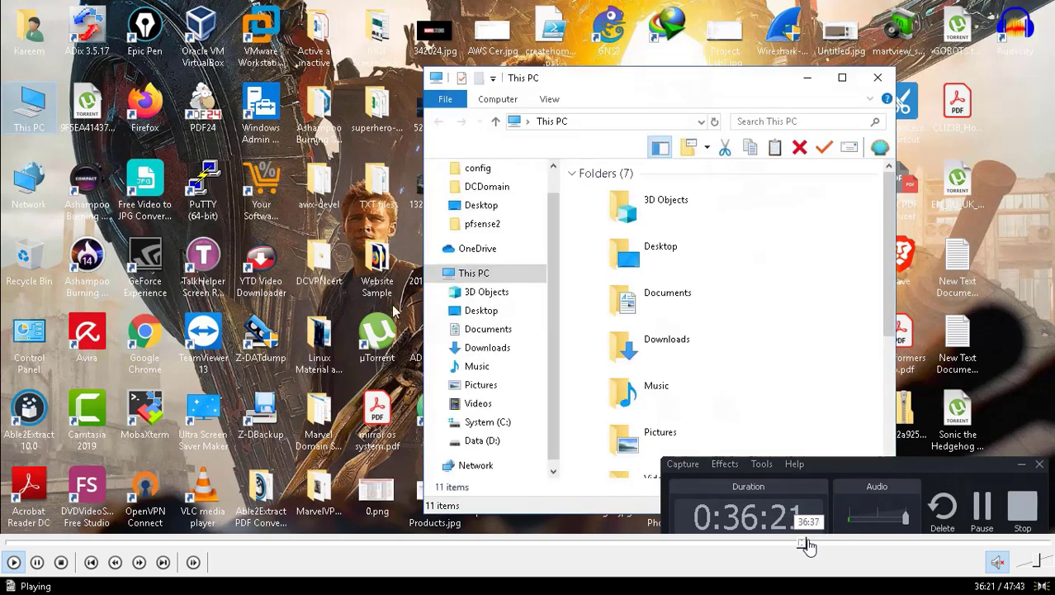
click(806, 545)
click(810, 545)
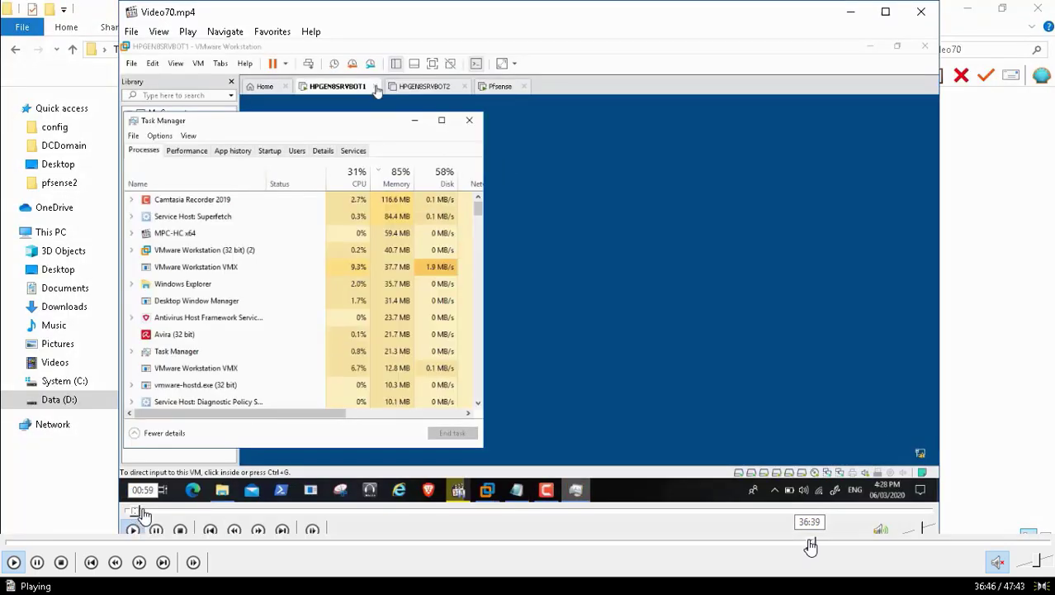
click(814, 545)
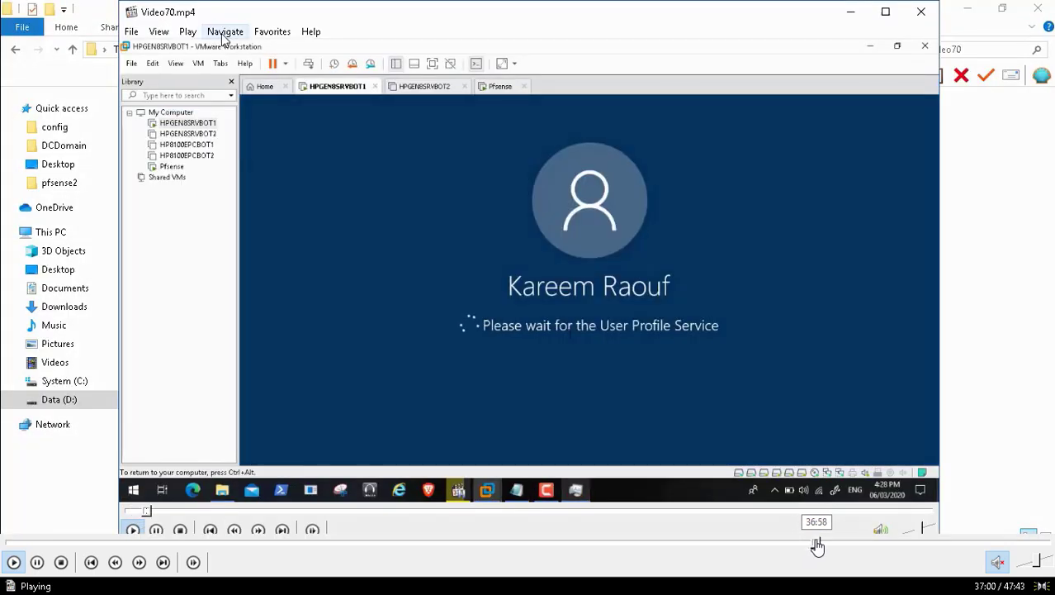
click(822, 545)
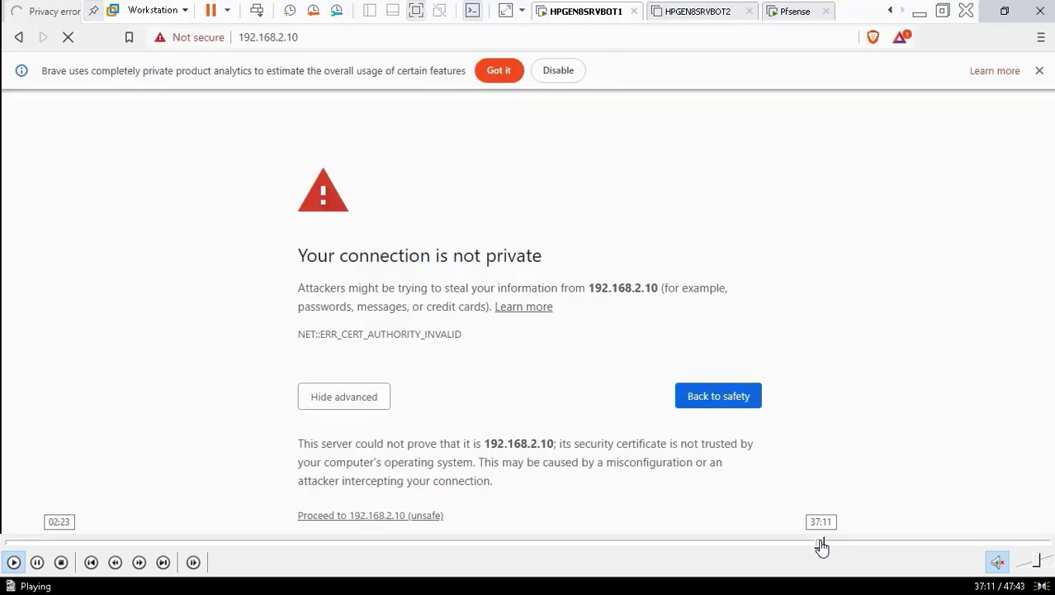
Seek to the pfSense part and bring up the Notepad file holding the shallalist archive link.
click(68, 545)
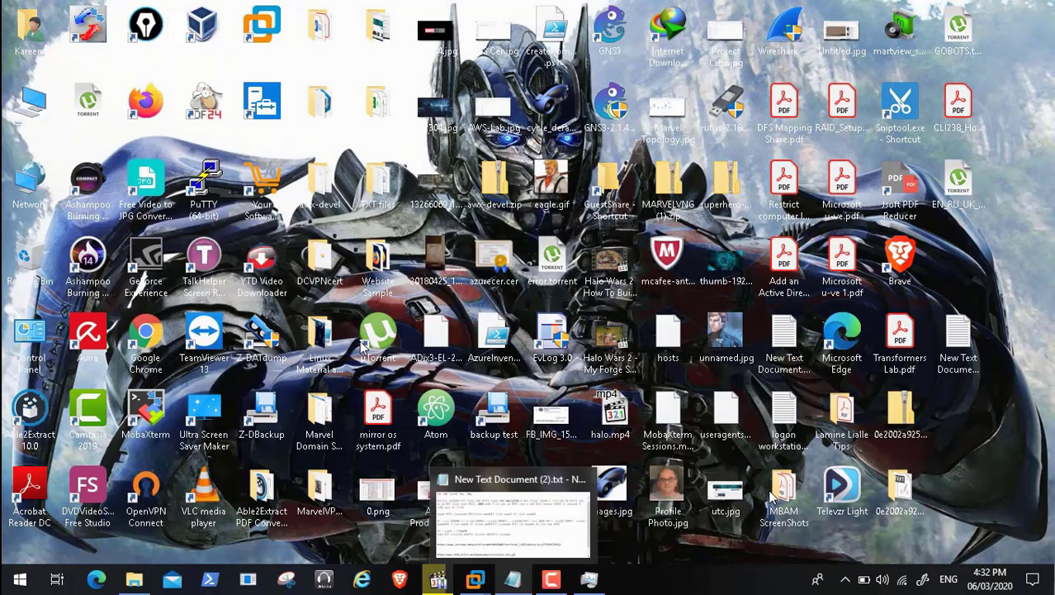
click(513, 579)
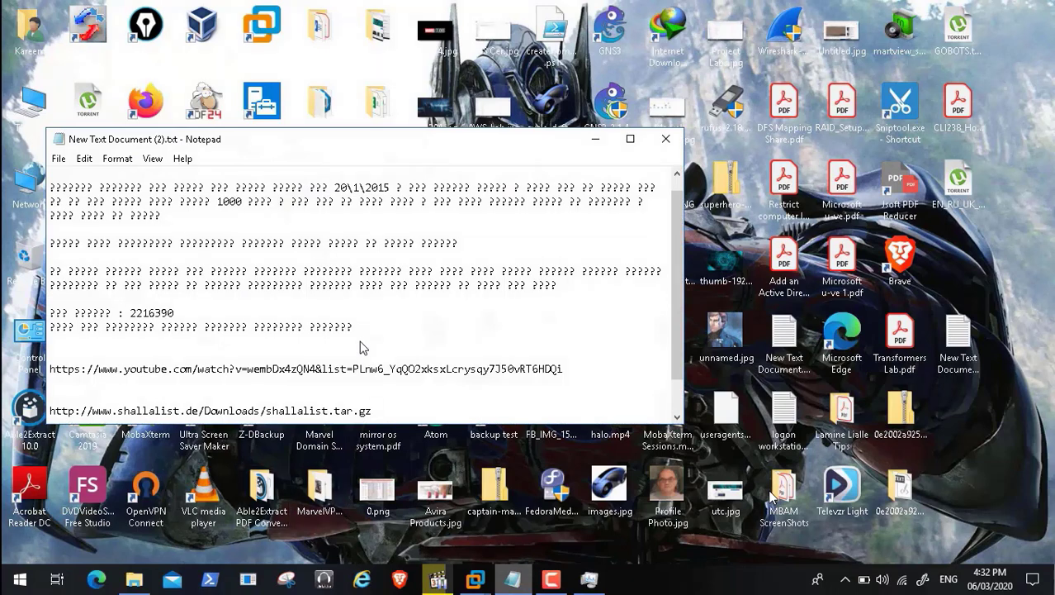
Copy the shallalist.tar.gz URL from Notepad into the HPGEN8SRVBOT1 blacklist path field and start the download.
key(shift+Down)
key(ctrl+c)
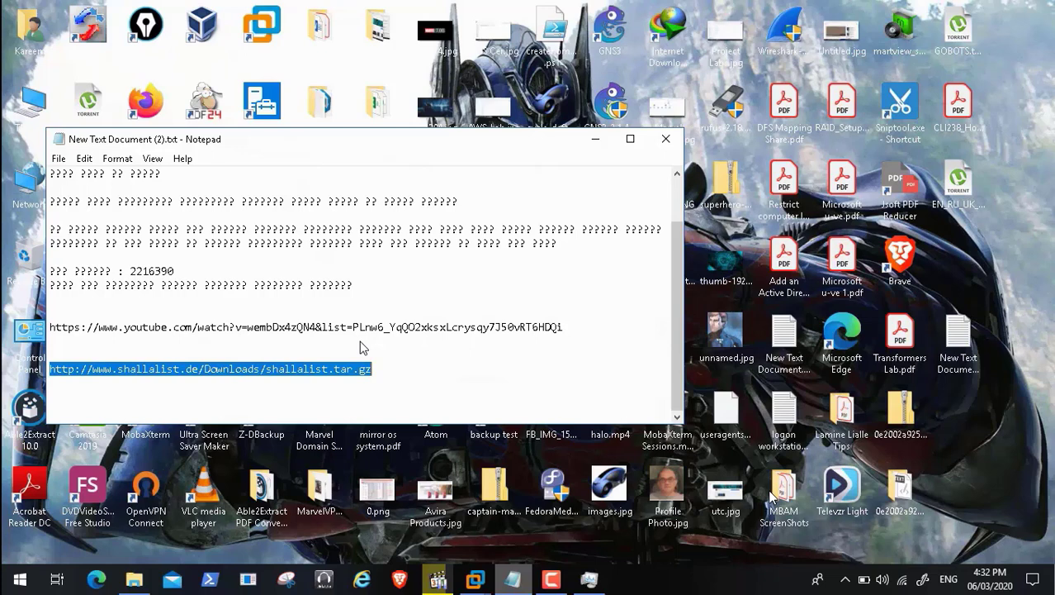
key(super+Down)
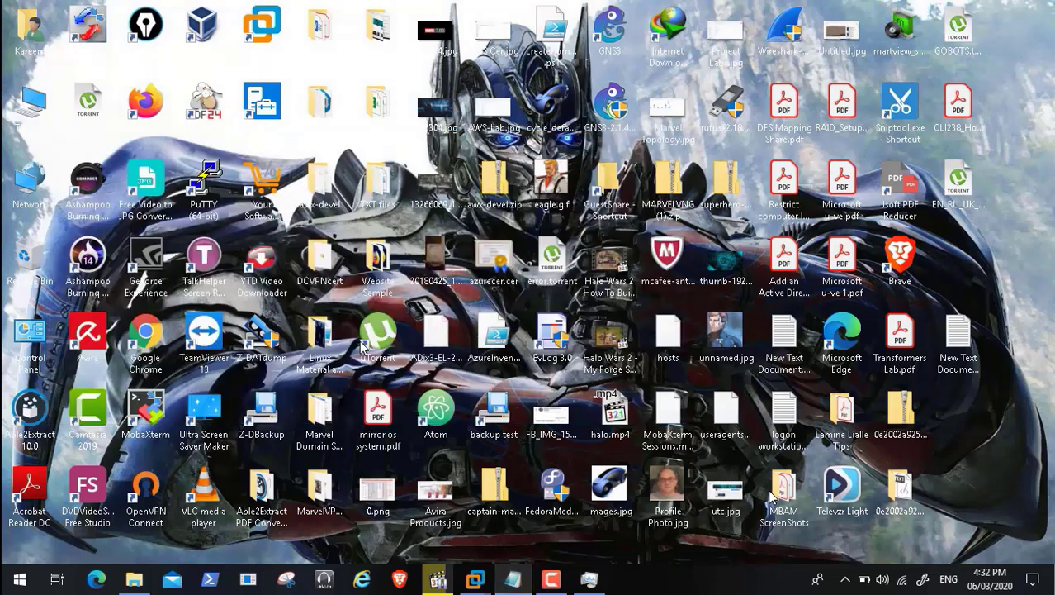
key(shift+super+t)
key(shift+super+t)
key(shift+super+t)
key(shift+super+t)
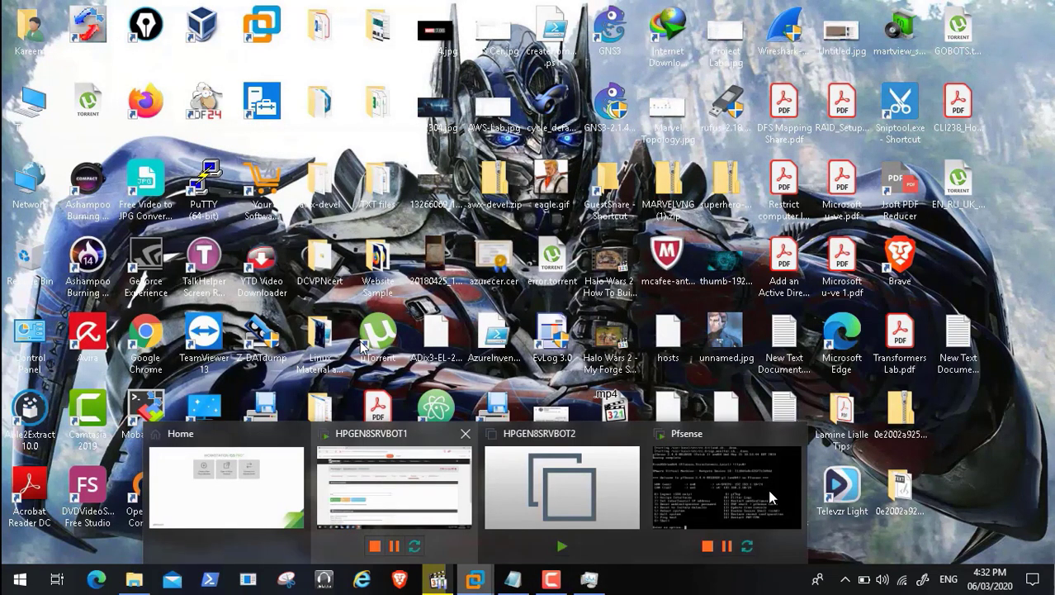
key(Return)
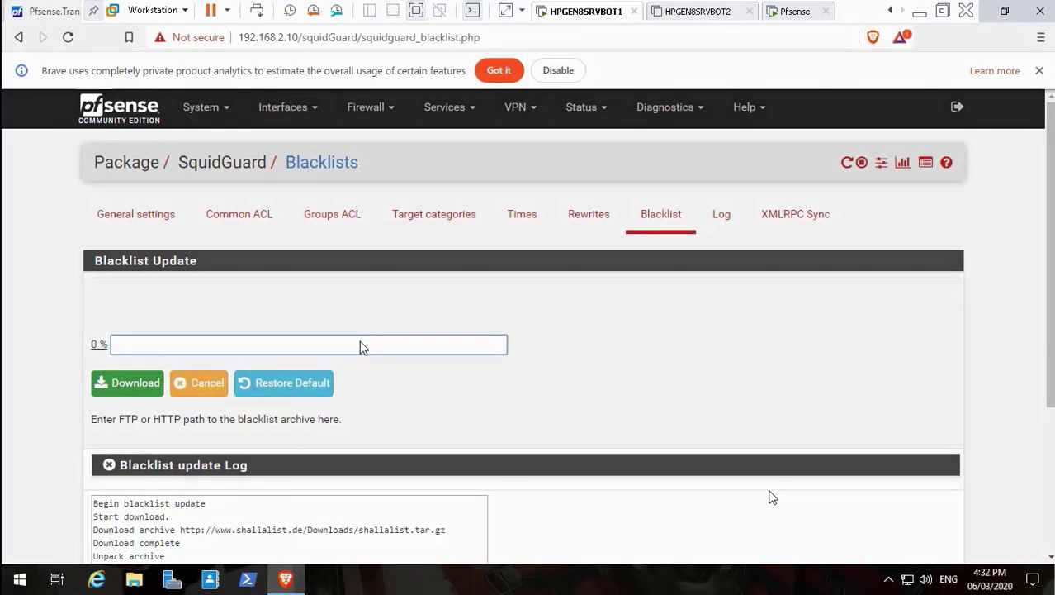
key(ctrl+v)
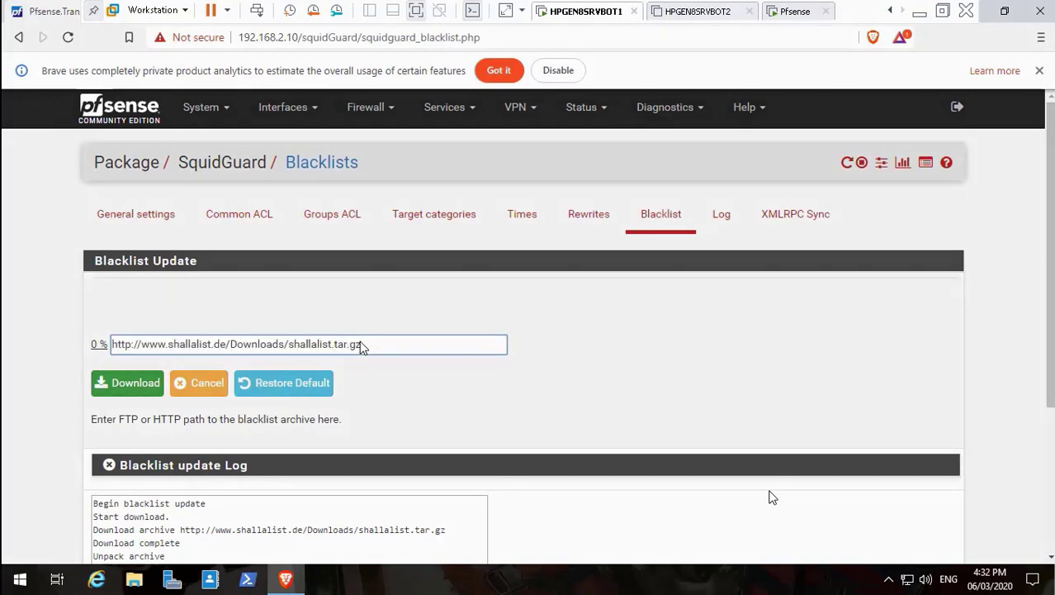
key(Return)
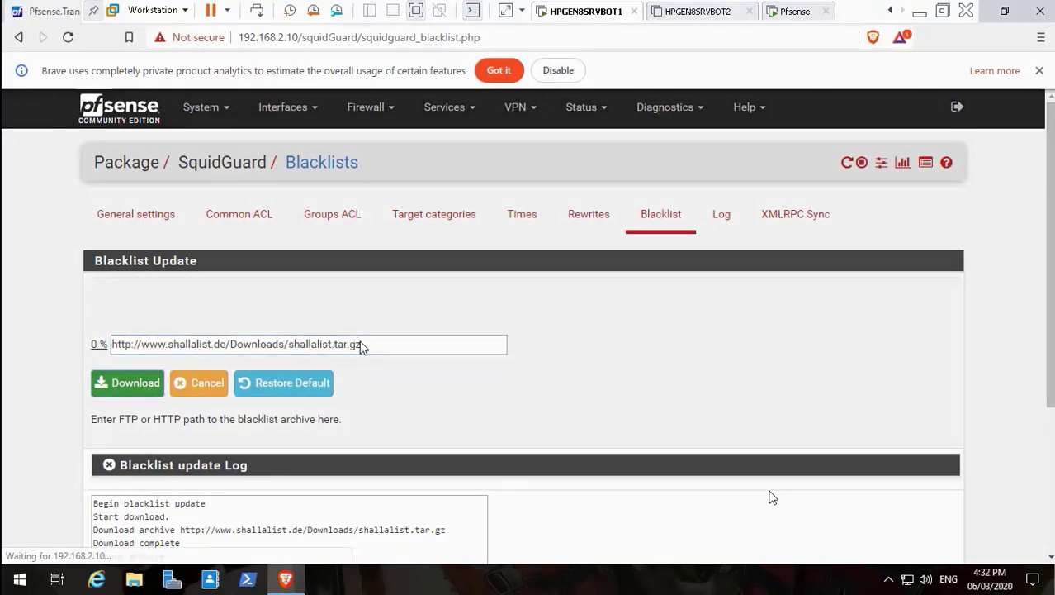
Wait for the blacklist download and check the update log reporting 74 items found.
scroll(360, 347, down, 5)
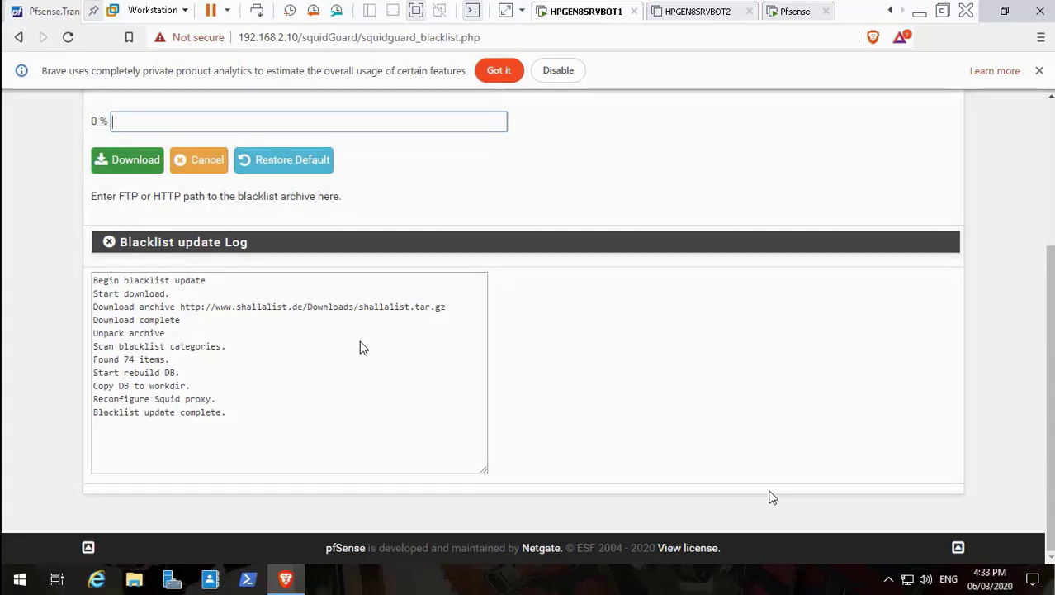
scroll(361, 347, up, 3)
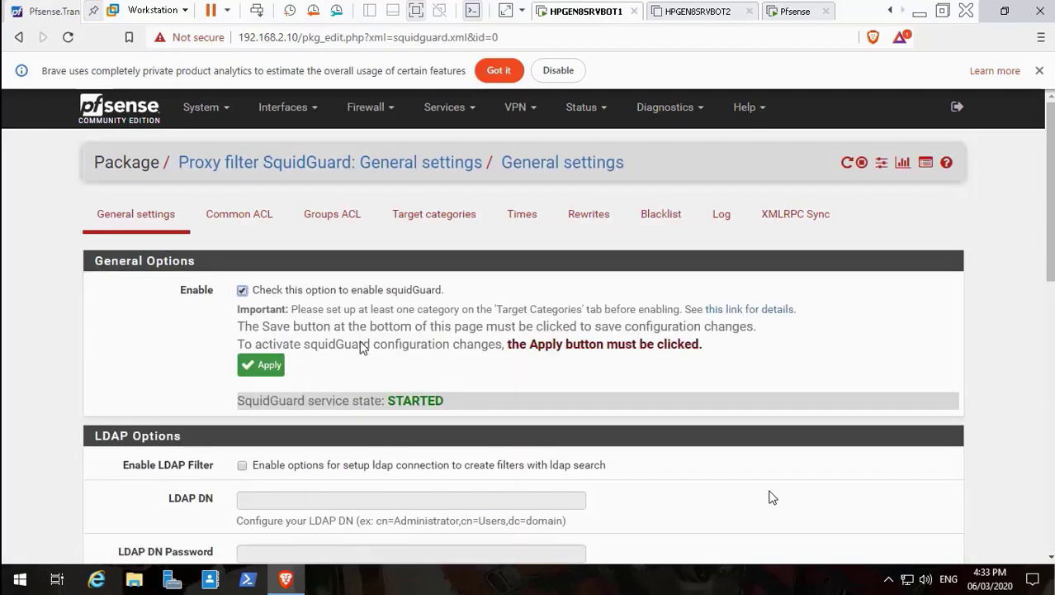
Enable the blacklist with the shallalist archive URL, save and apply, then leave the VM.
scroll(361, 347, down, 10)
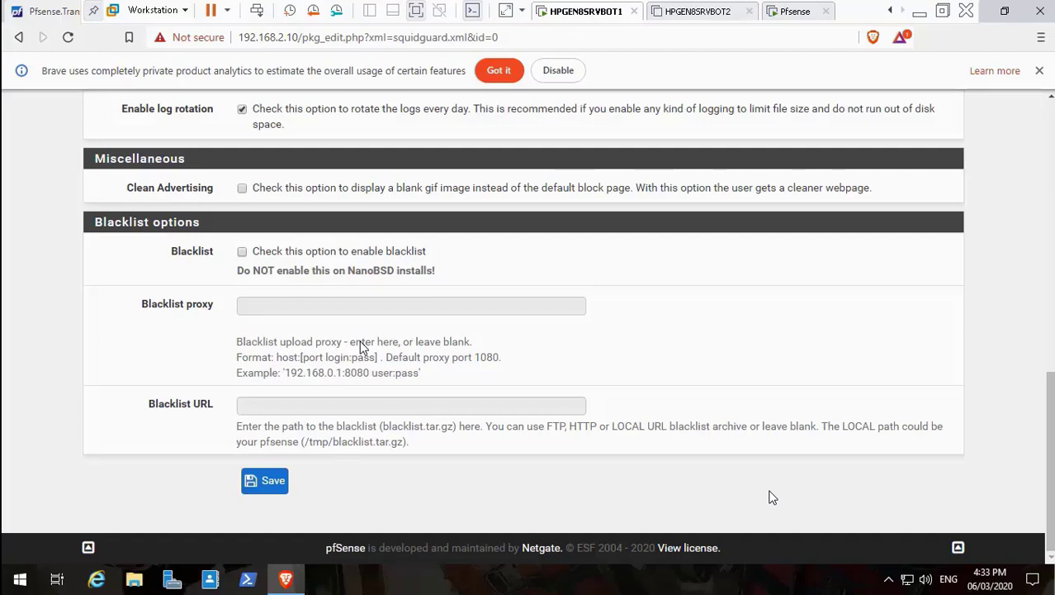
key(space)
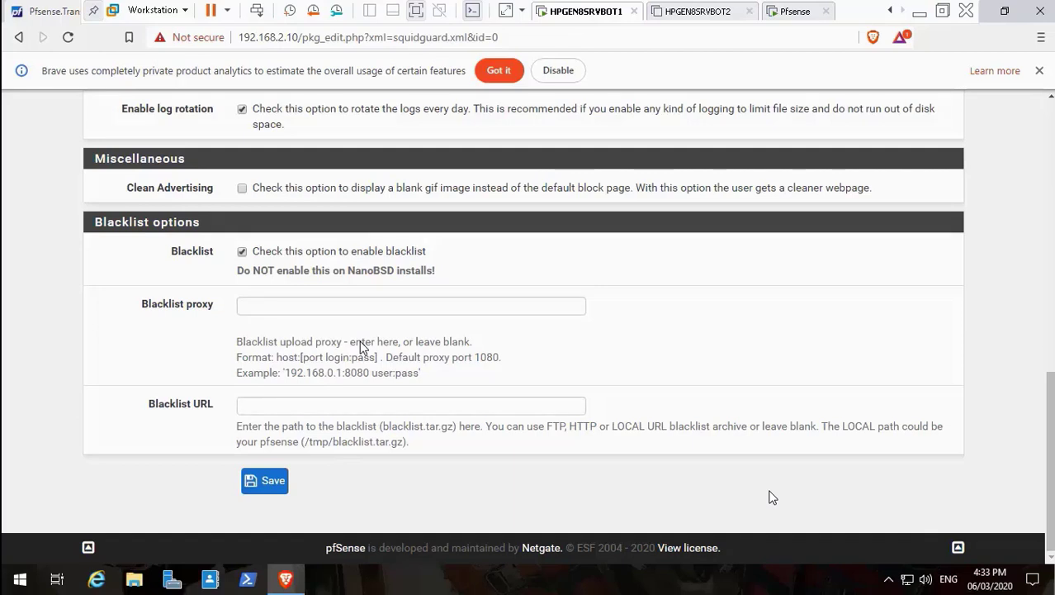
key(Tab)
key(Tab)
key(Down)
key(Down)
key(Return)
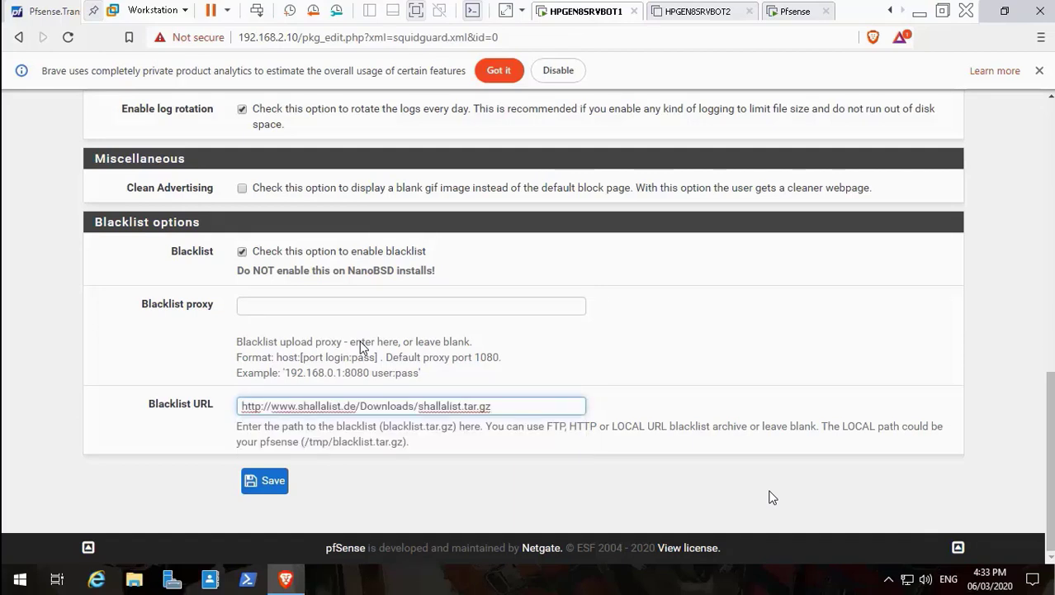
key(Tab)
key(Return)
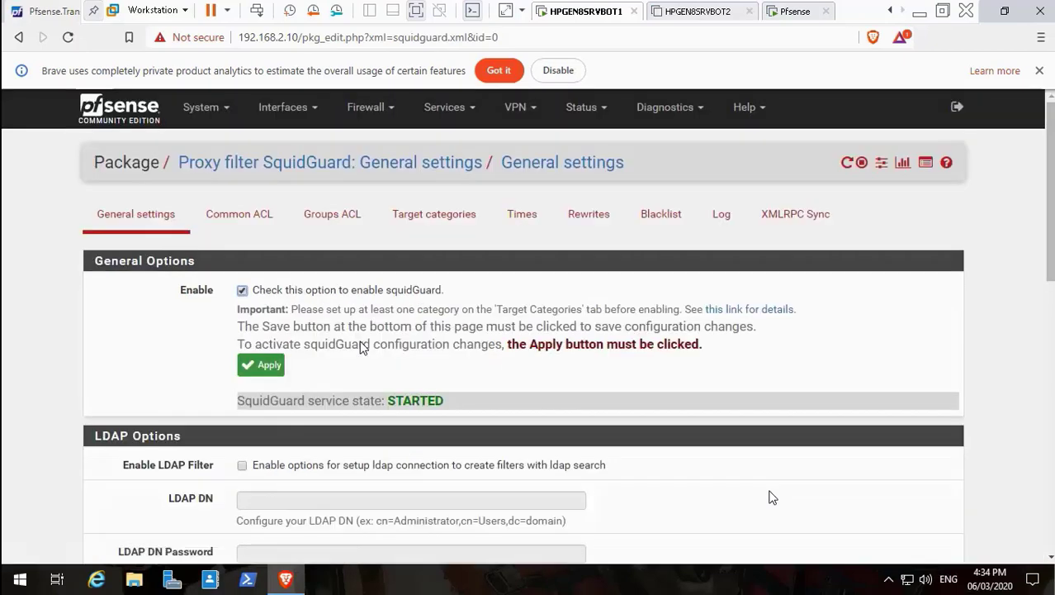
key(Return)
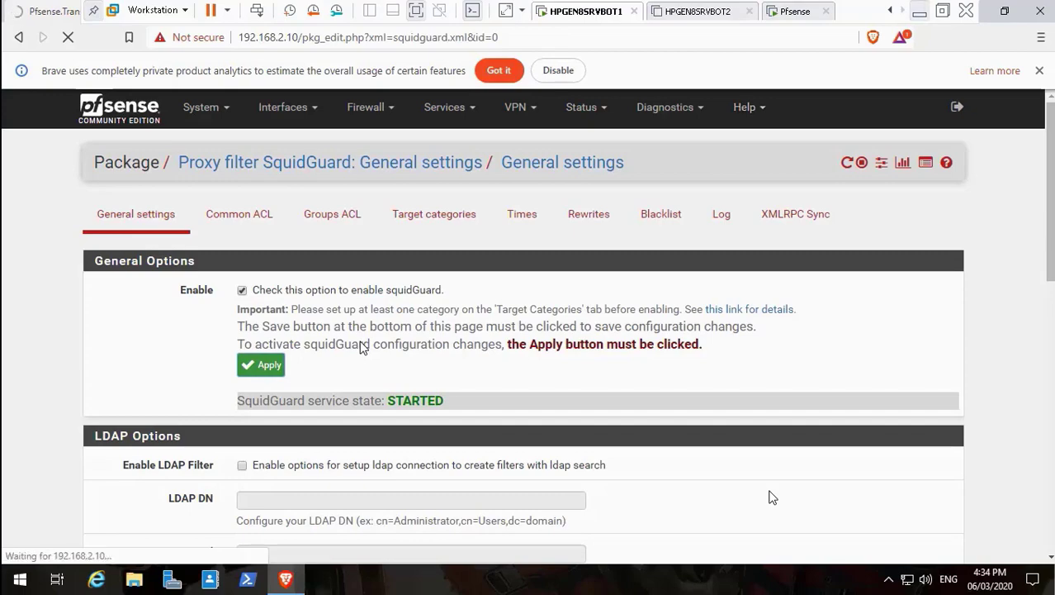
key(super+d)
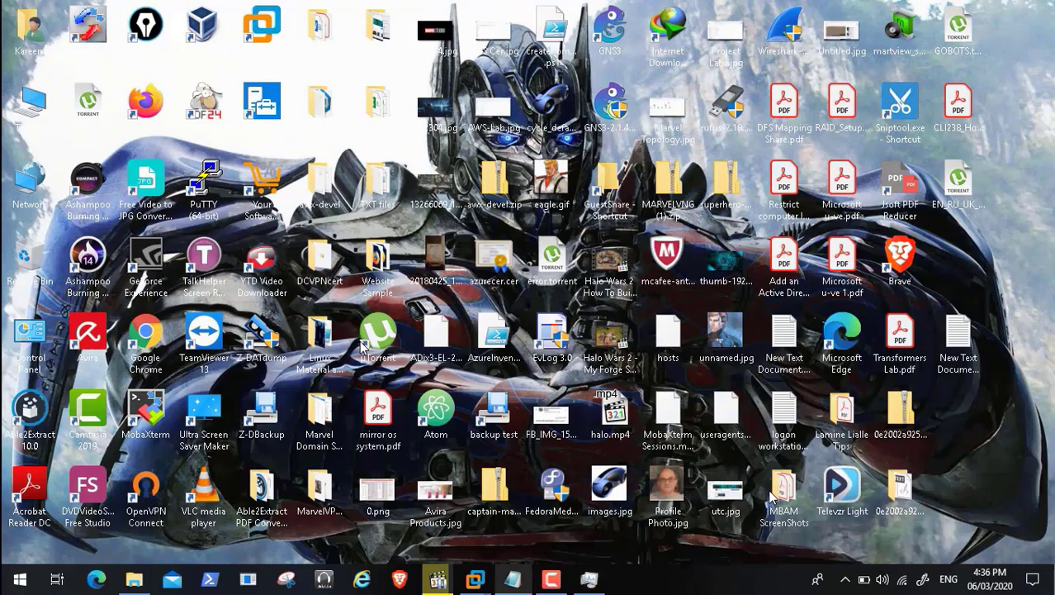
Bring the HPGEN8SRVBOT1 virtual machine back to the front from its VMware taskbar preview.
mouse_move(474, 578)
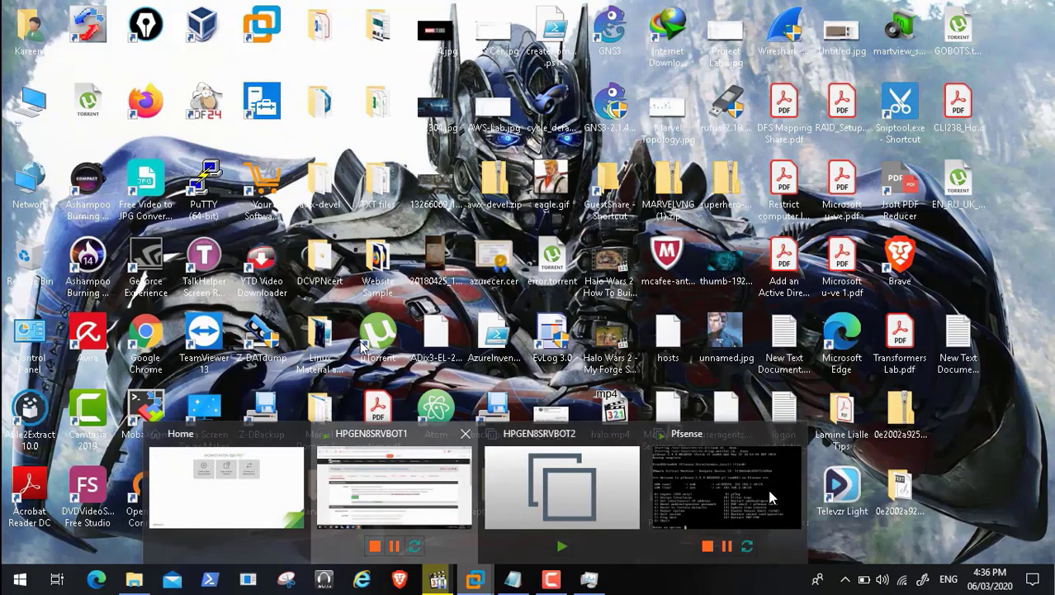
click(393, 479)
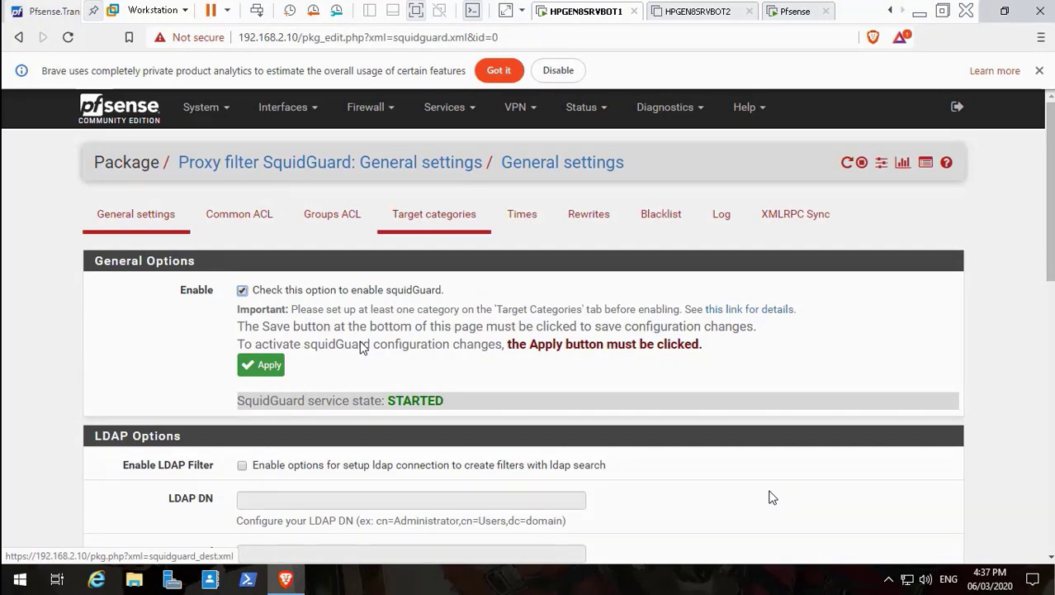
In the Common ACL target rules list, clear the deny rule on BlockSocialMedia.
click(239, 214)
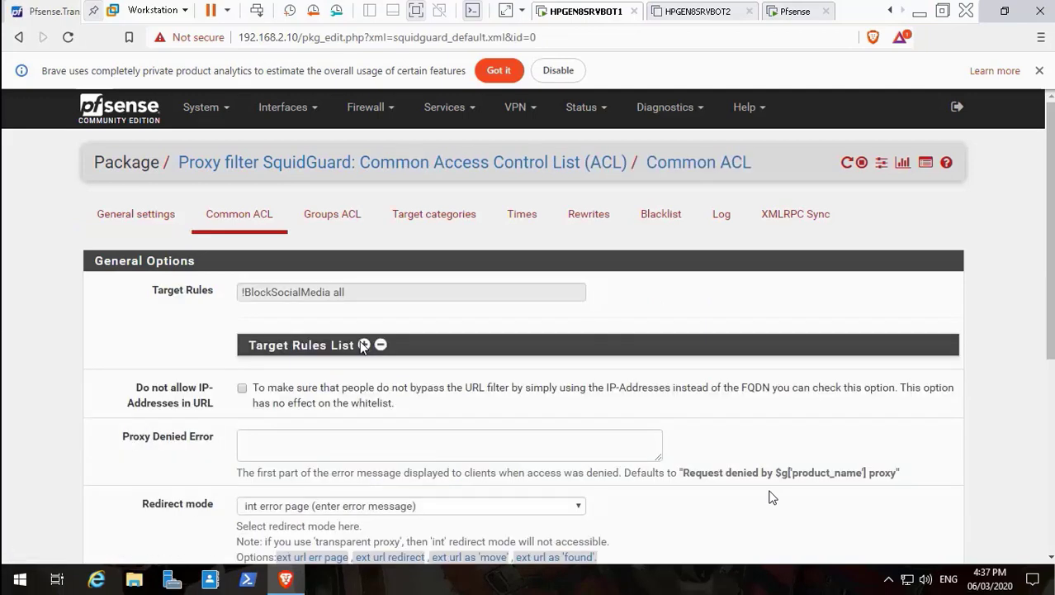
click(363, 346)
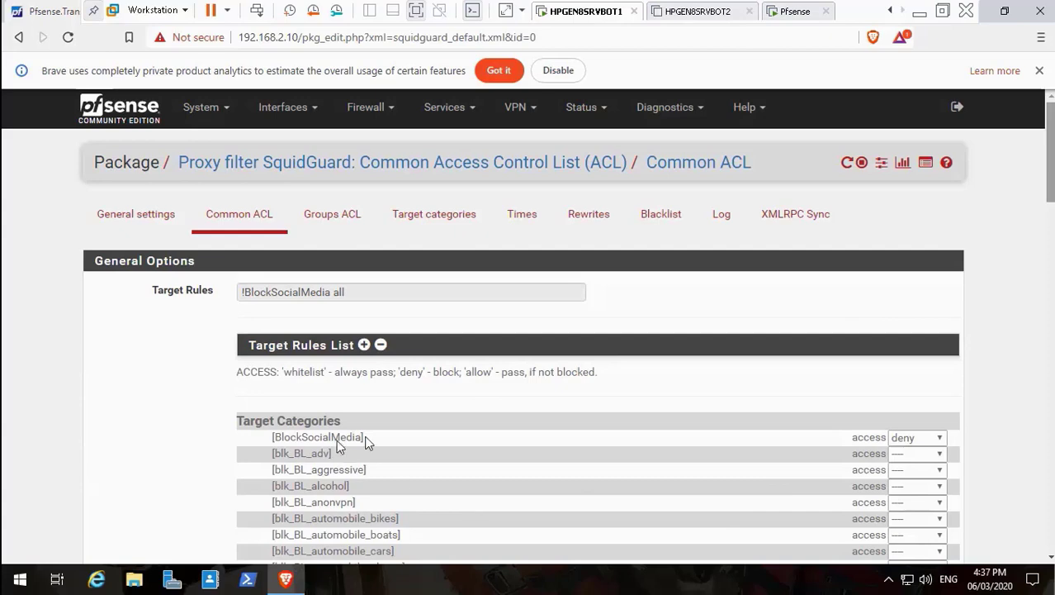
scroll(368, 444, down, 3)
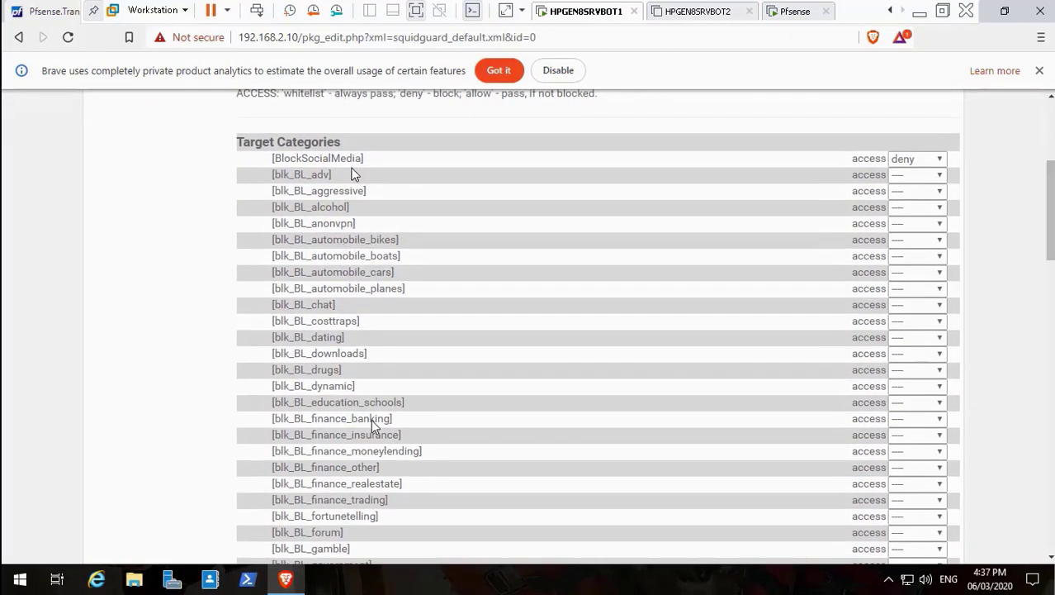
key(alt+Down)
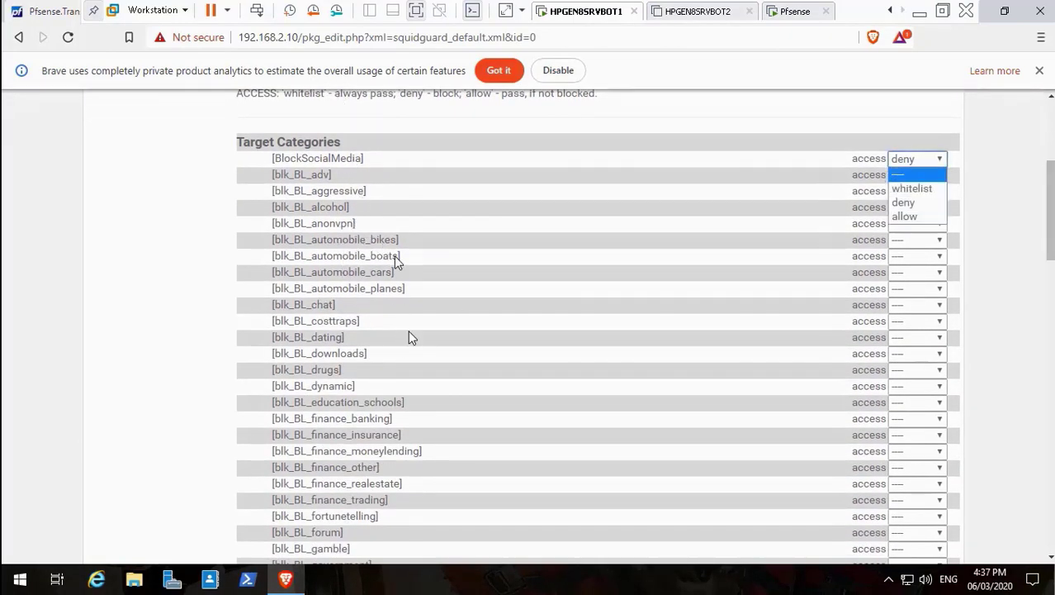
key(Return)
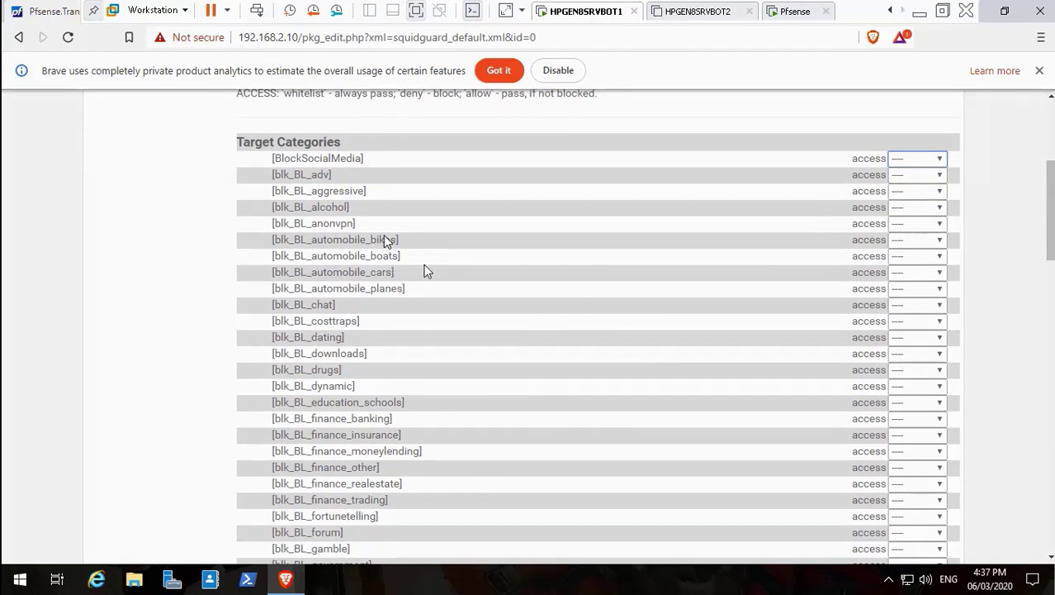
Set the blk_BL_alcohol and blk_BL_dating categories to deny.
key(Tab)
key(Tab)
key(Tab)
key(alt+Down)
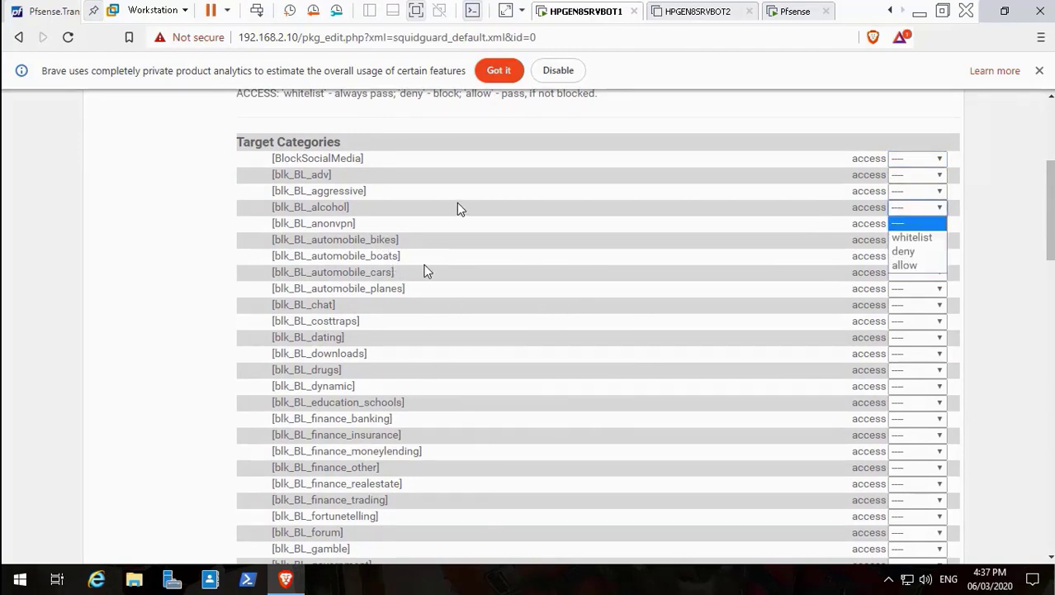
key(Down)
key(Down)
key(Return)
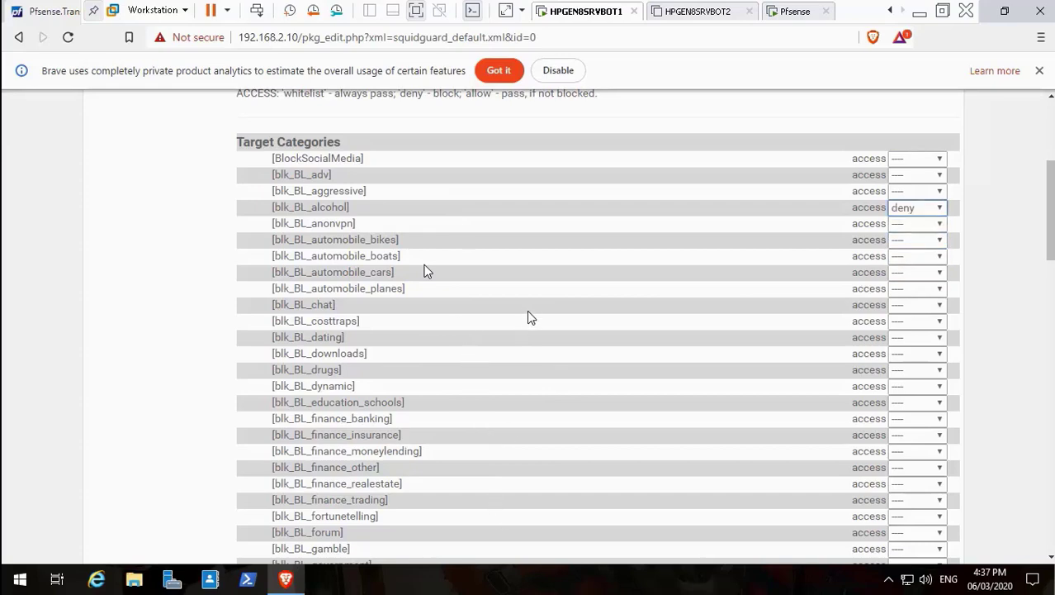
scroll(544, 349, down, 3)
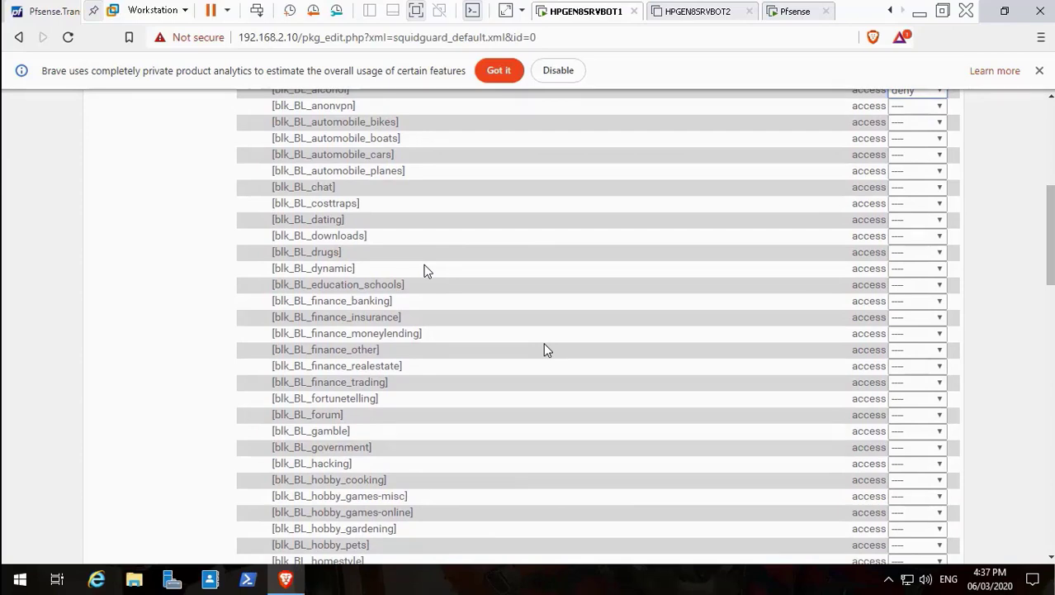
click(916, 219)
key(Down)
key(Down)
key(Return)
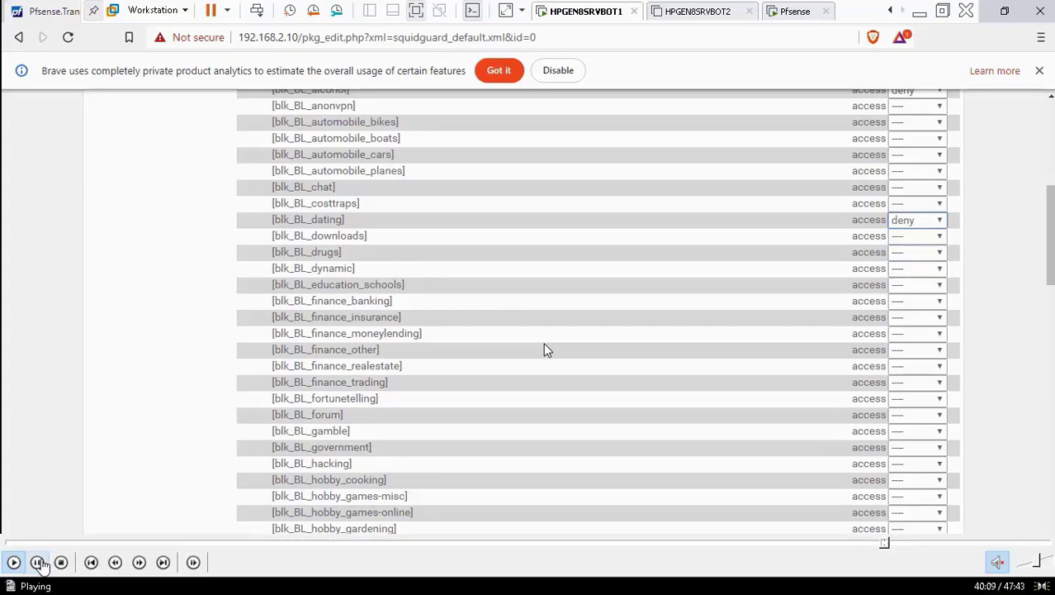
Resume the recording in Media Player Classic and switch it to View > Full Screen.
click(36, 561)
double_click(345, 351)
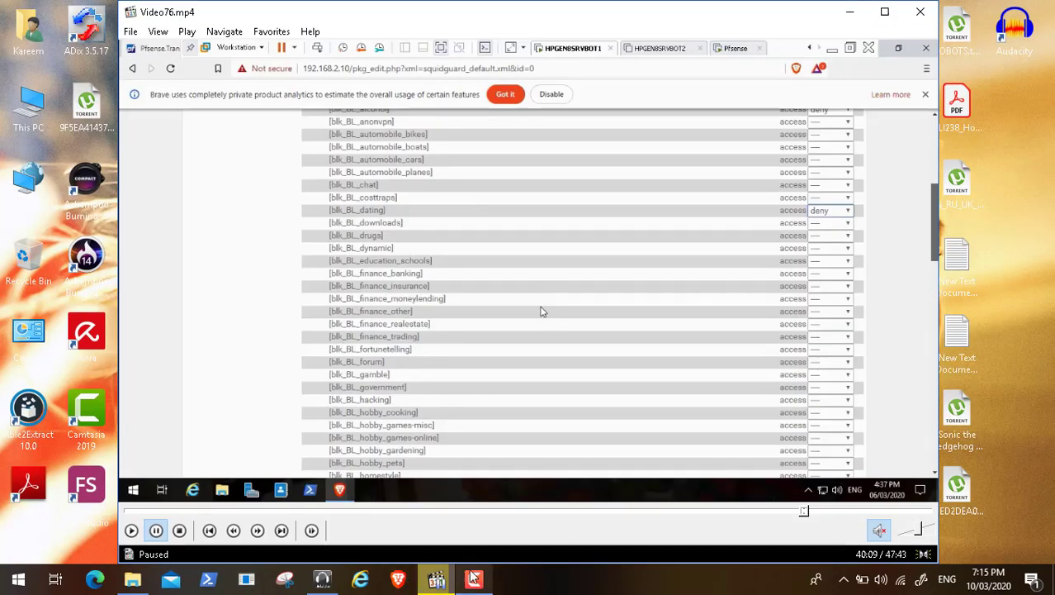
click(436, 579)
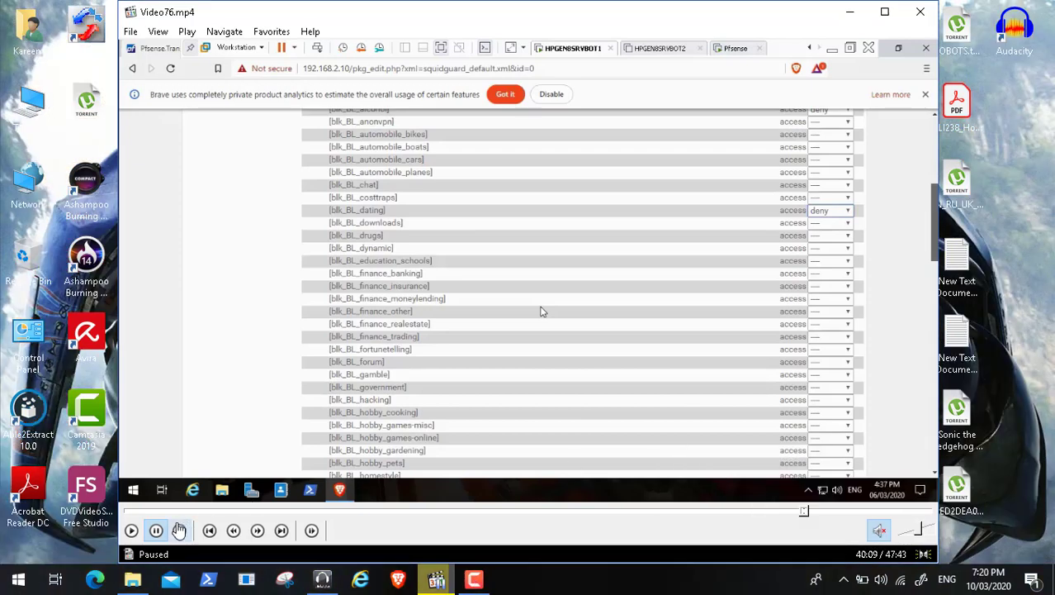
click(131, 531)
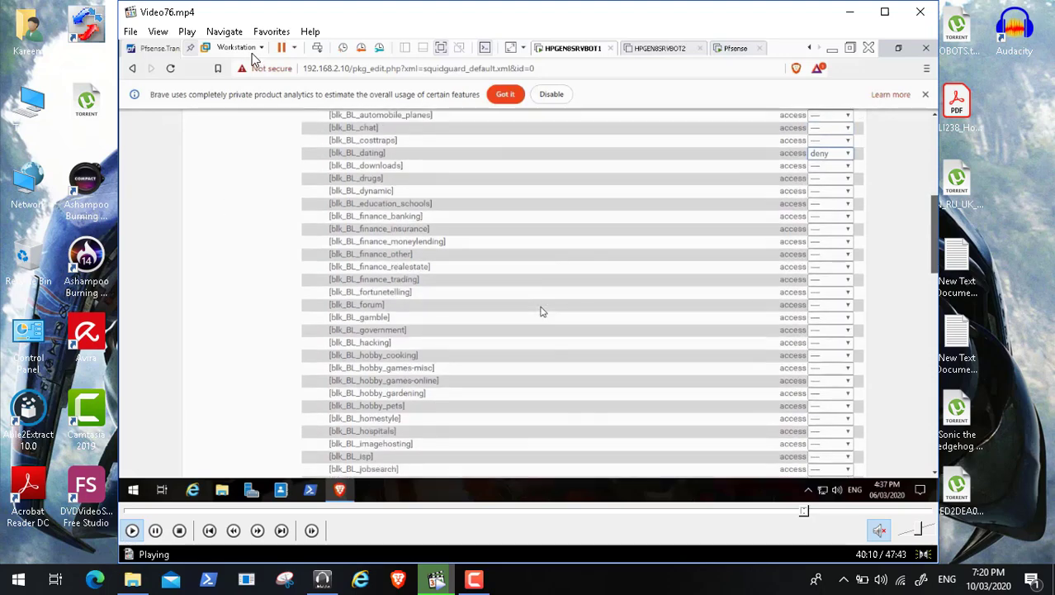
click(166, 30)
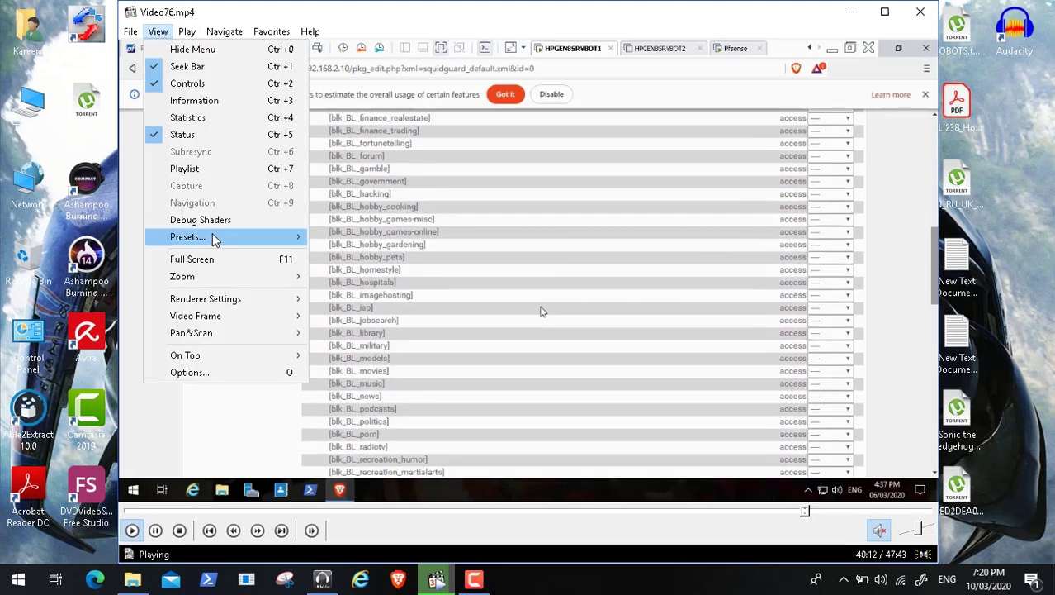
click(212, 258)
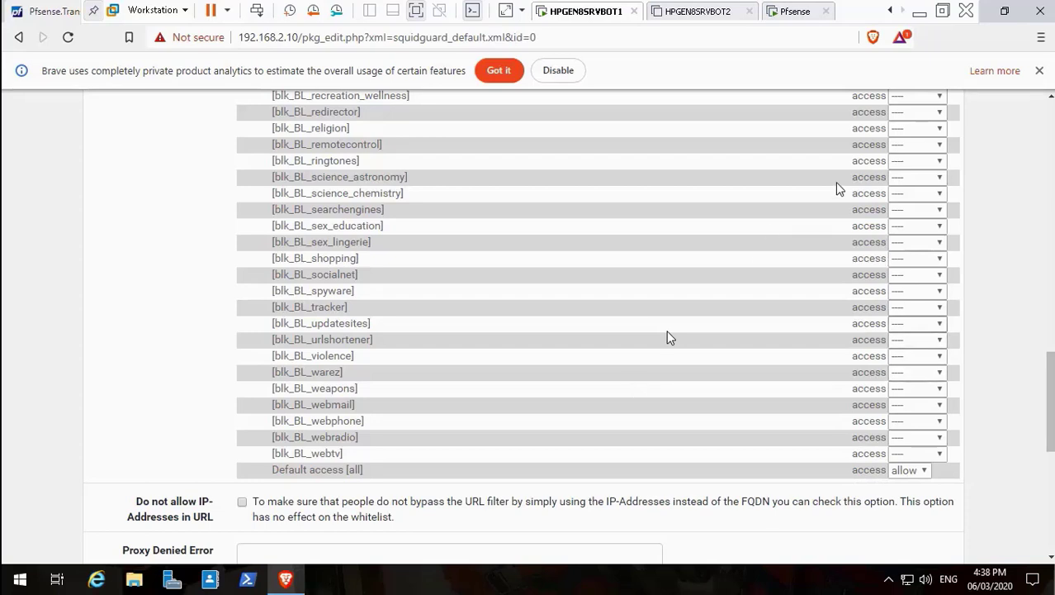
Set blk_BL_warez access to deny in the Common ACL.
key(alt+Down)
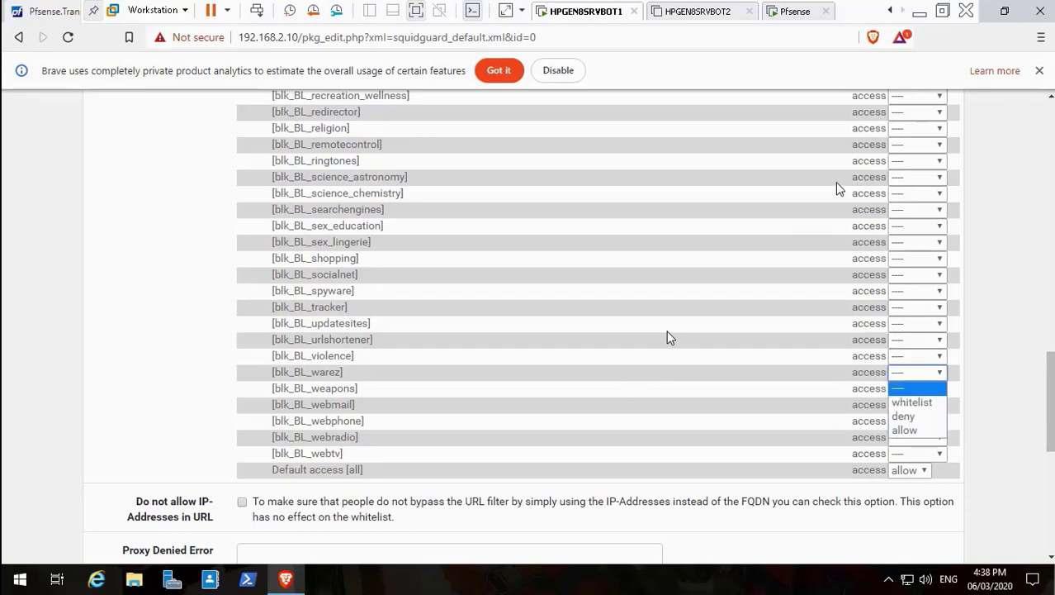
key(Down)
key(Down)
key(Return)
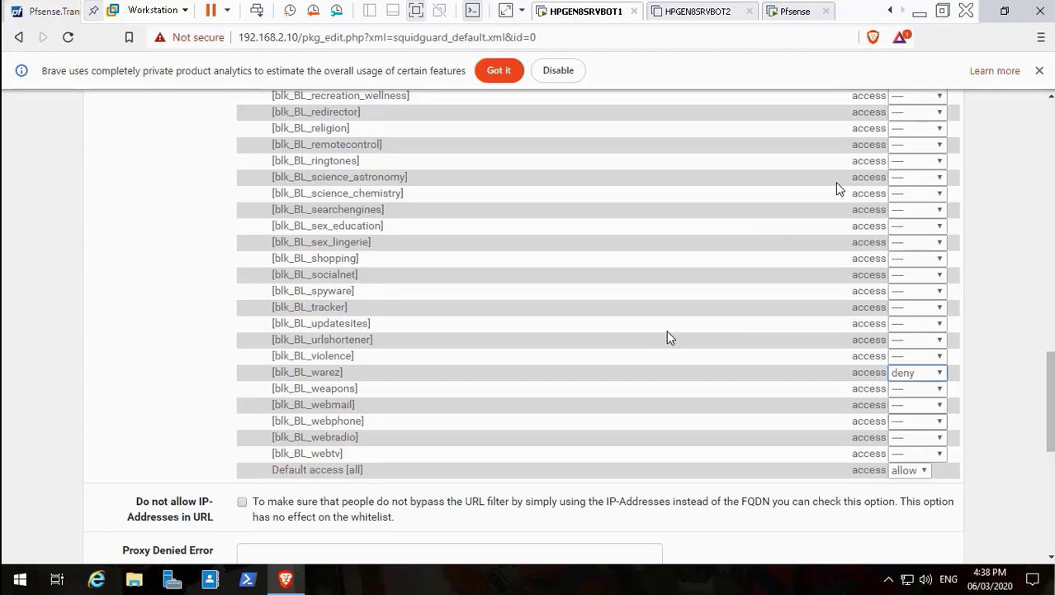
scroll(668, 335, up, 15)
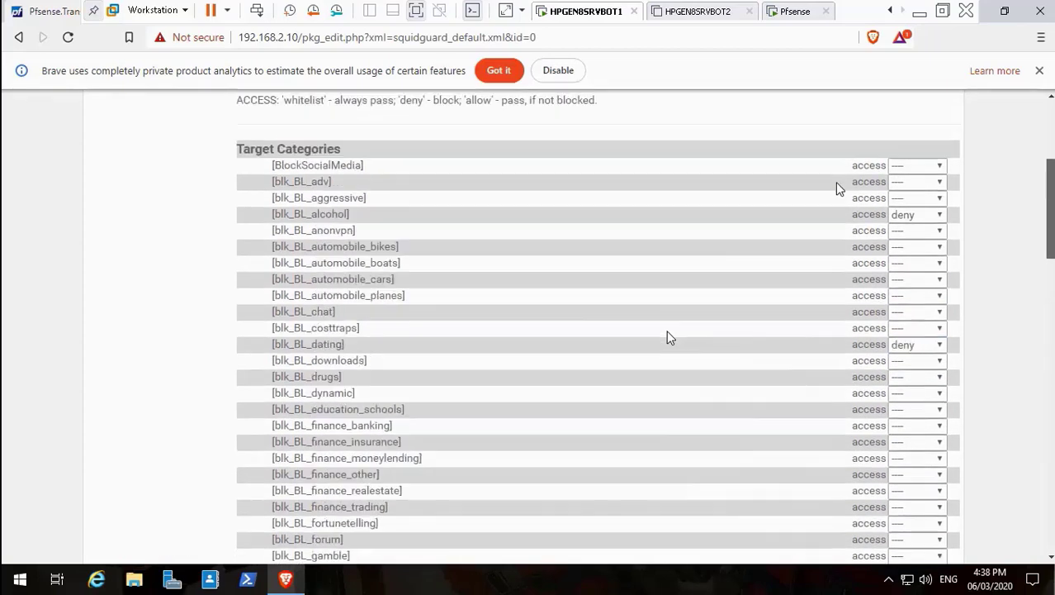
scroll(668, 337, down, 20)
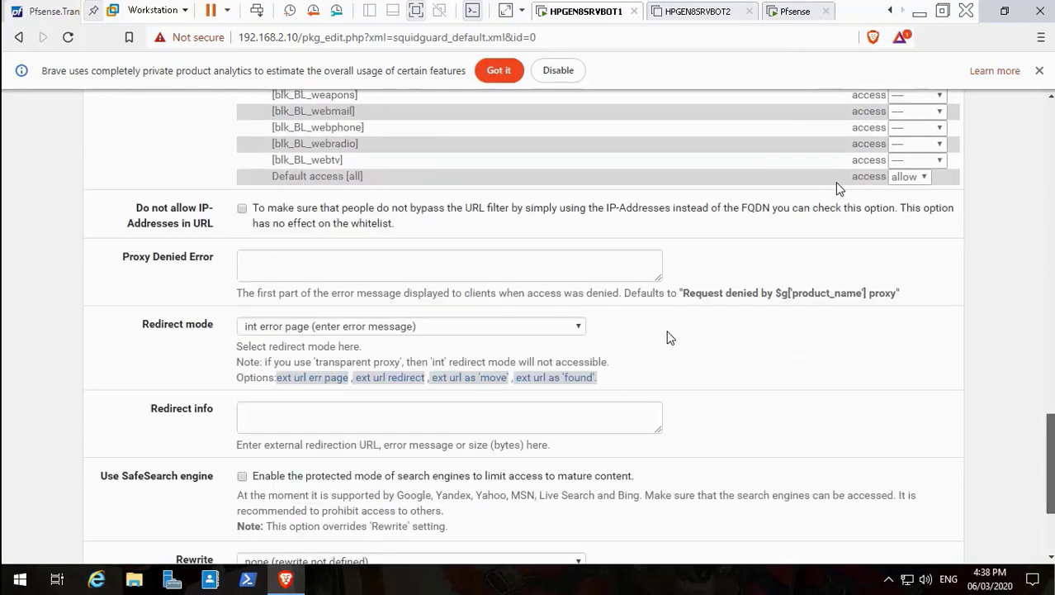
scroll(668, 336, up, 18)
scroll(669, 337, up, 6)
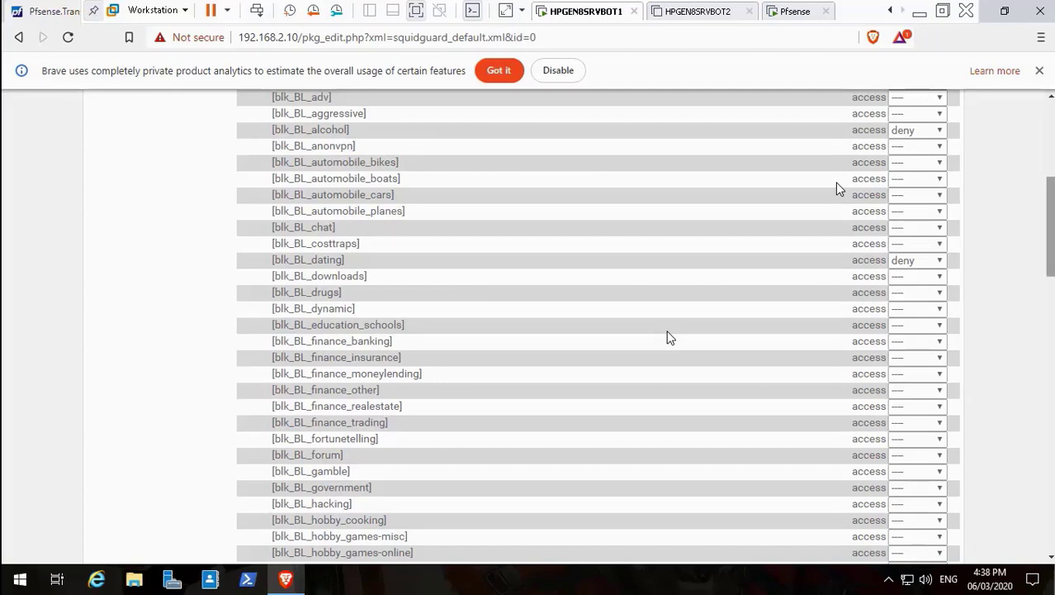
Expand the Target Rules List and confirm it reads !blk_BL_alcohol !blk_BL_dating !blk_BL_porn !blk_BL_warez all.
scroll(670, 337, down, 5)
scroll(671, 338, down, 2)
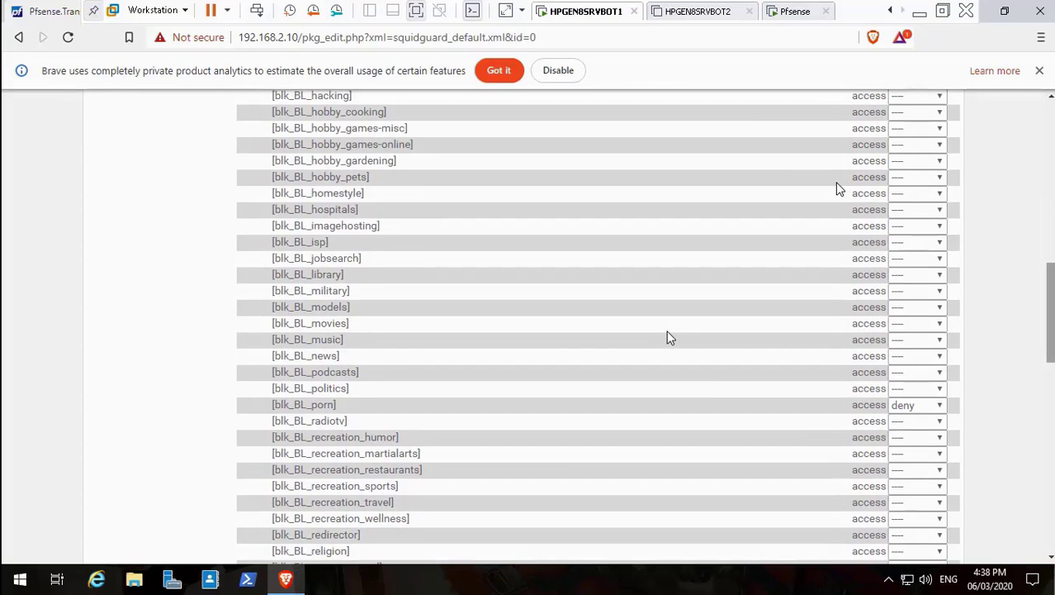
scroll(669, 337, down, 10)
scroll(671, 337, down, 1)
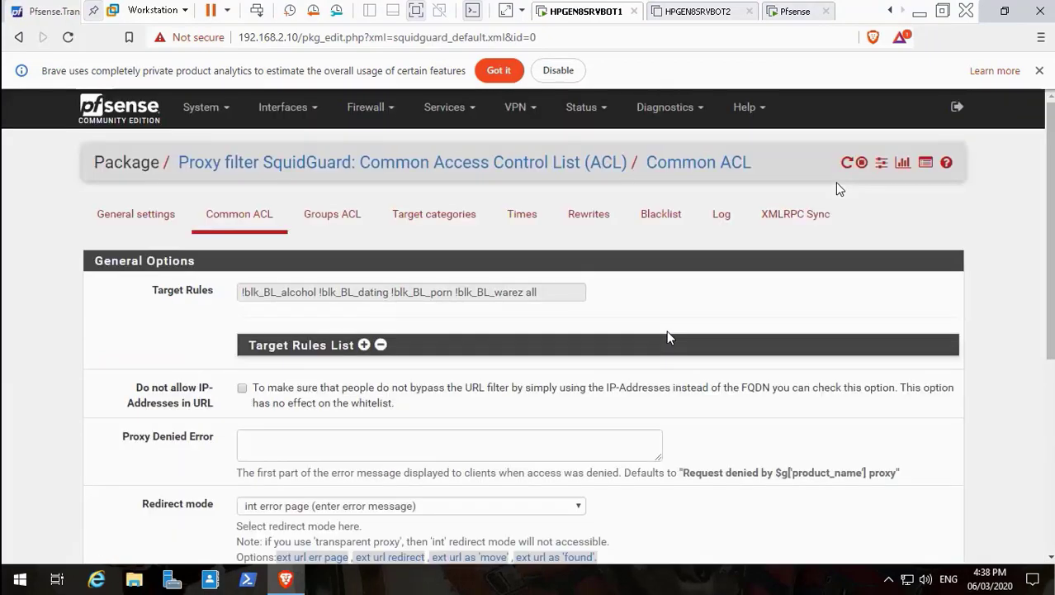
click(667, 339)
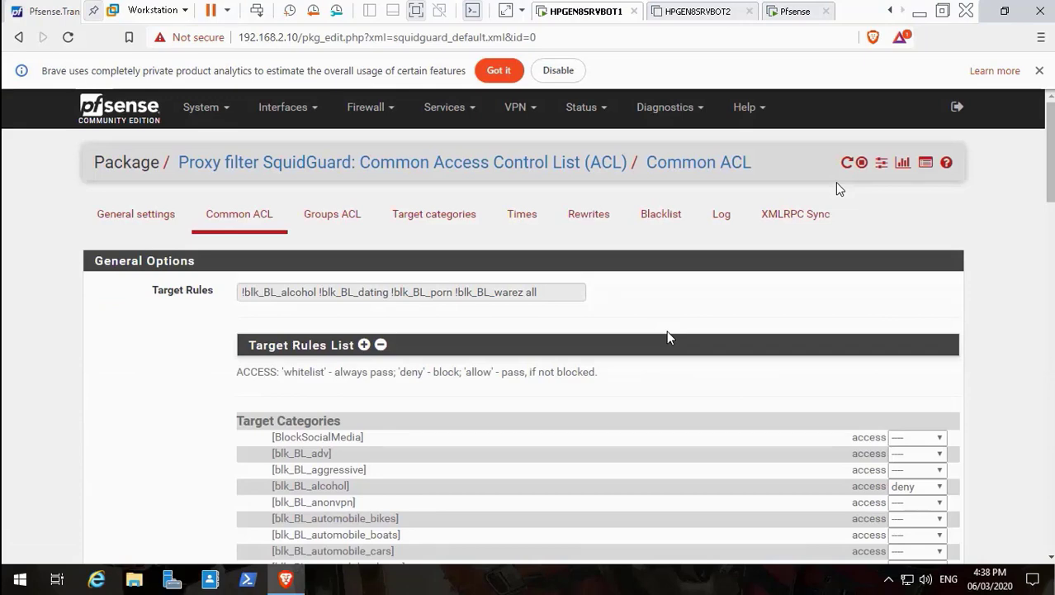
scroll(669, 337, down, 15)
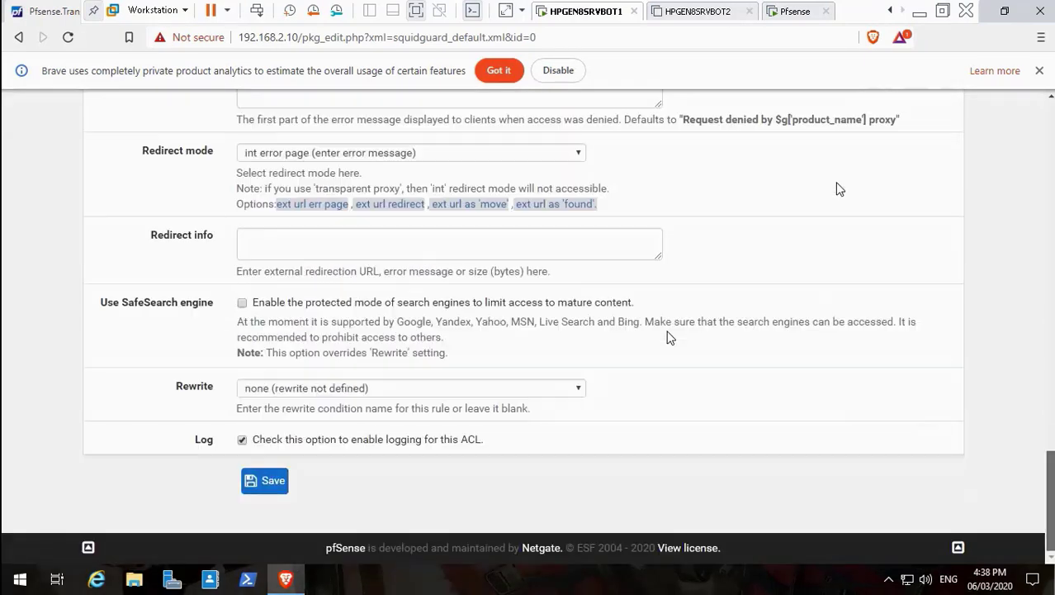
scroll(669, 337, up, 15)
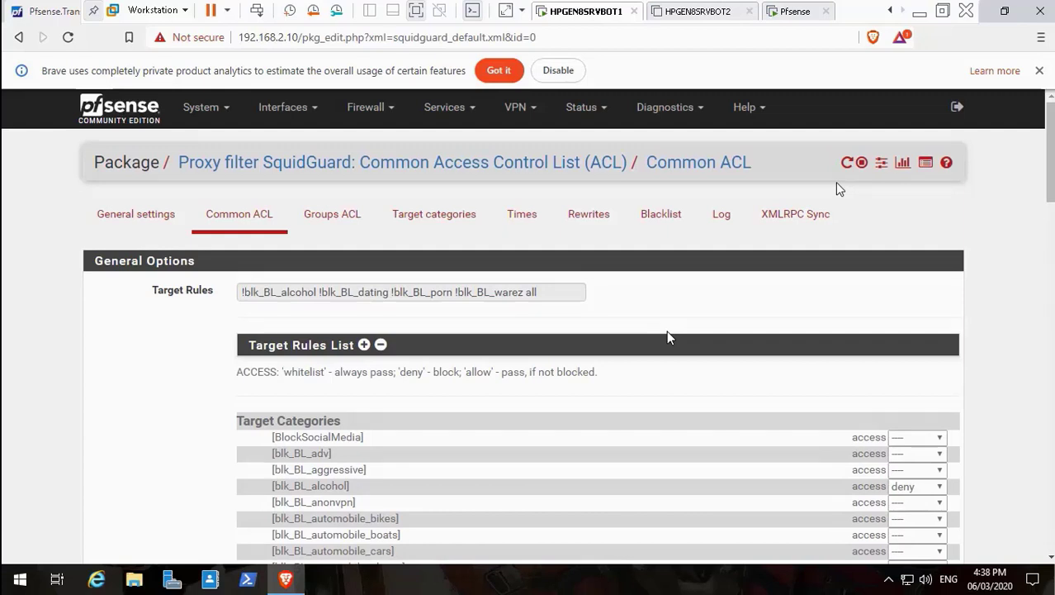
Go to the SquidGuard General settings and check the service shows STARTED.
key(Return)
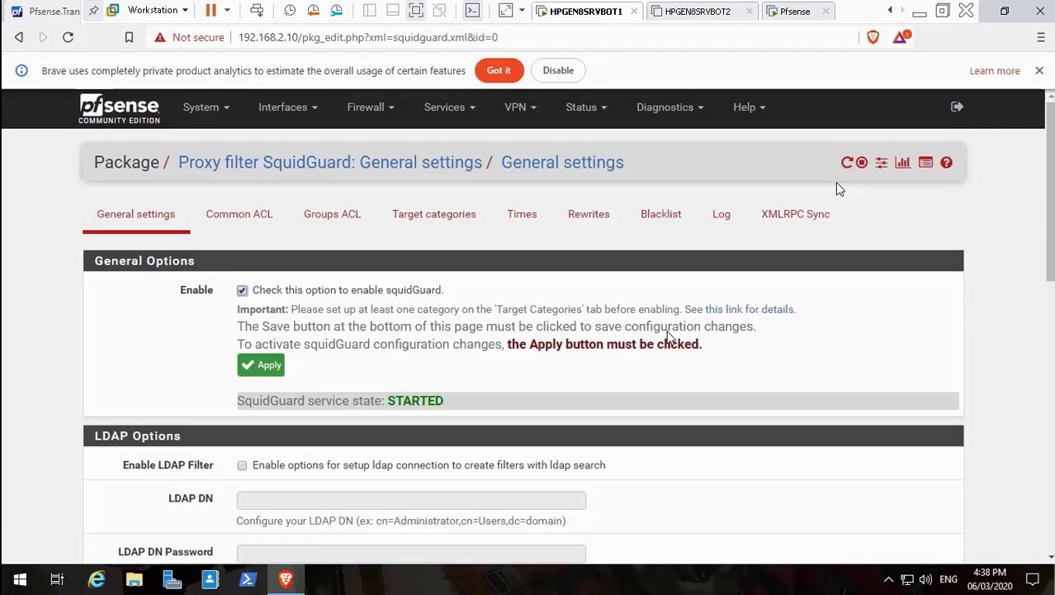
scroll(836, 188, down, 15)
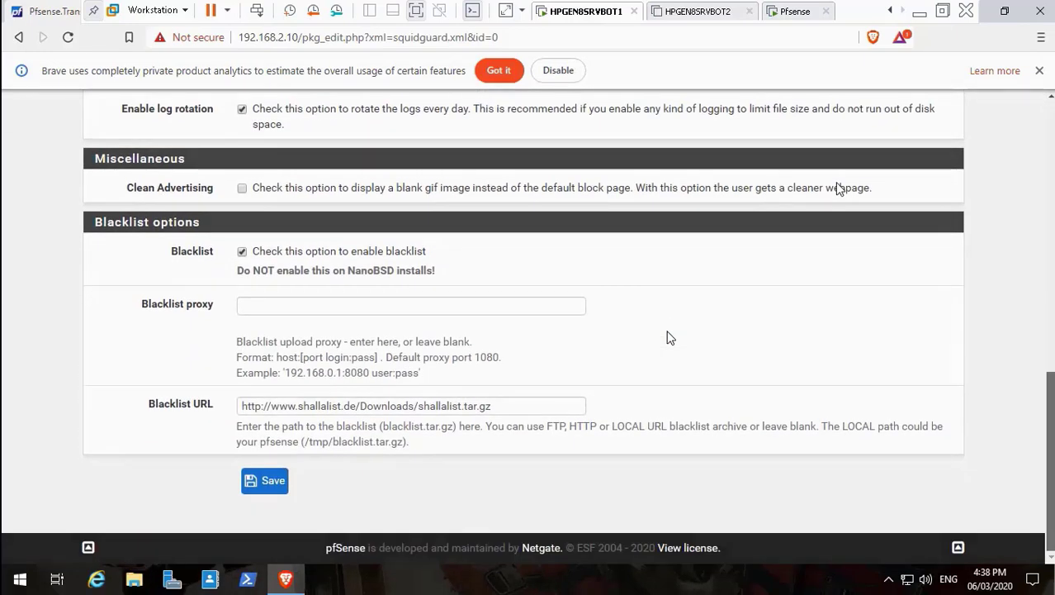
scroll(836, 189, up, 15)
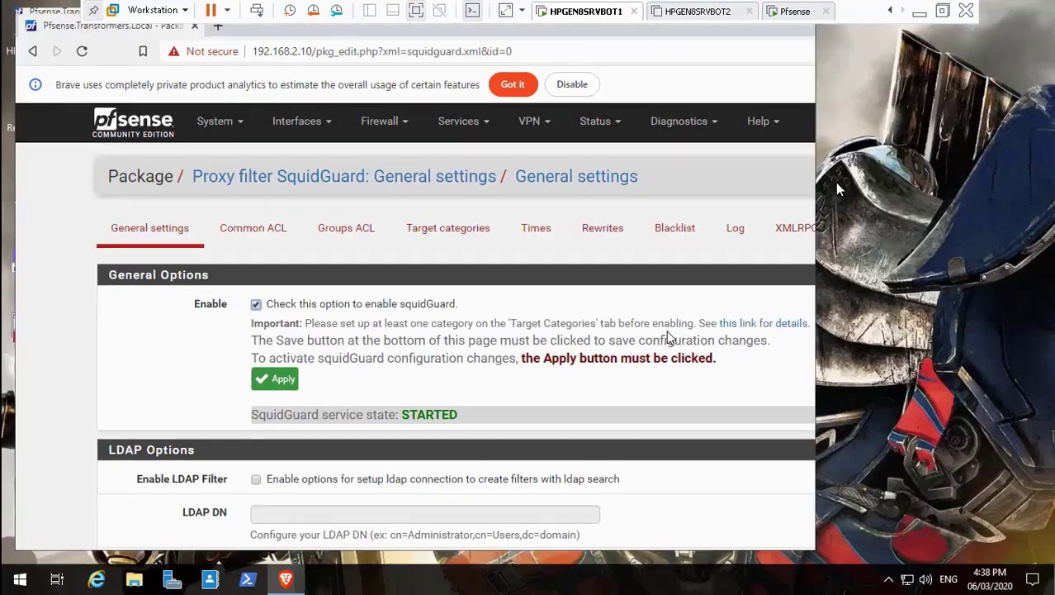
click(1004, 11)
key(ctrl+t)
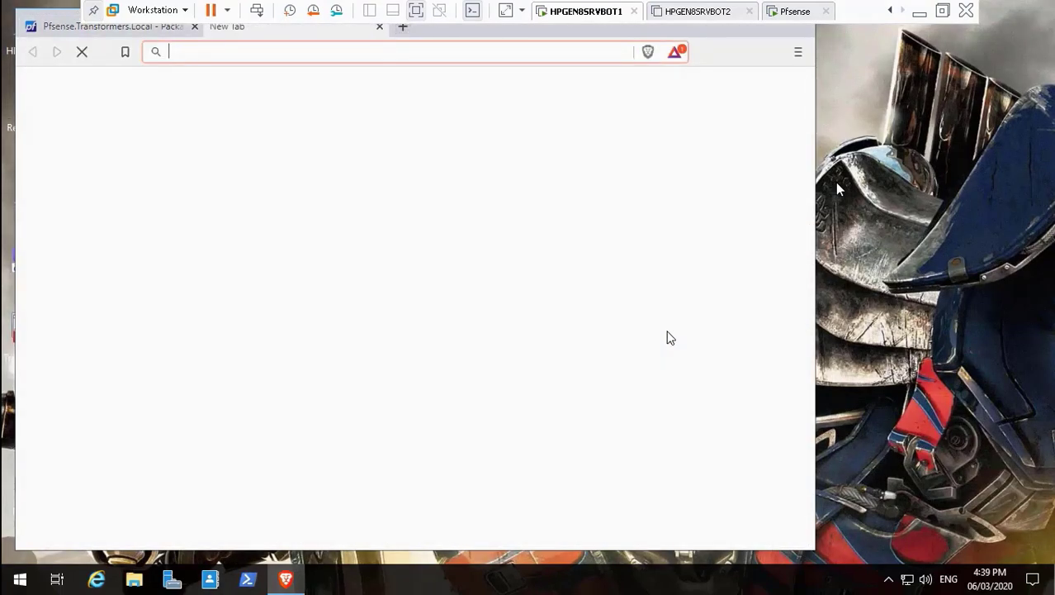
text(www)
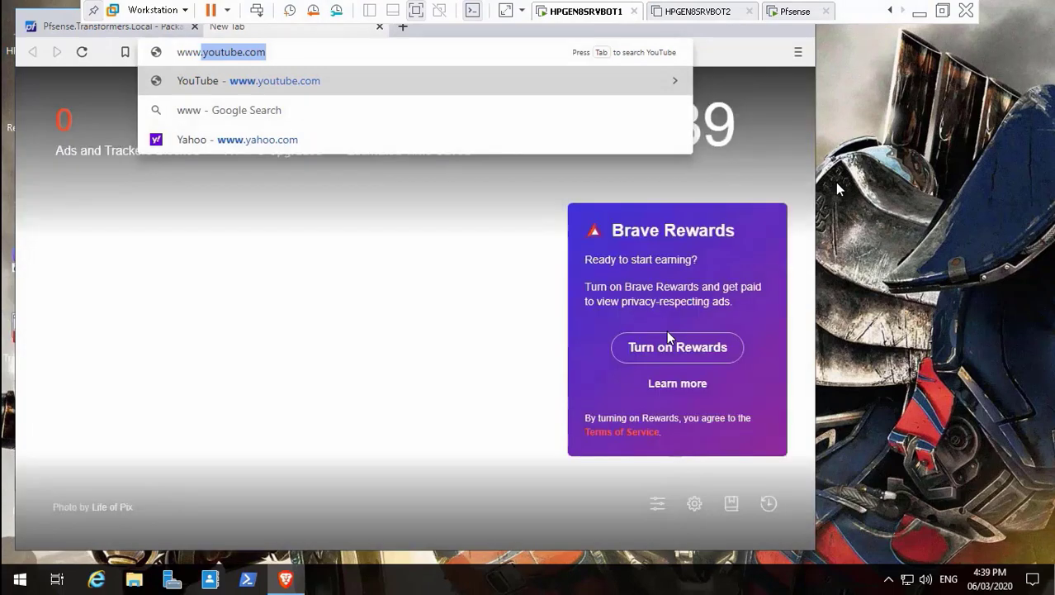
text(.googl)
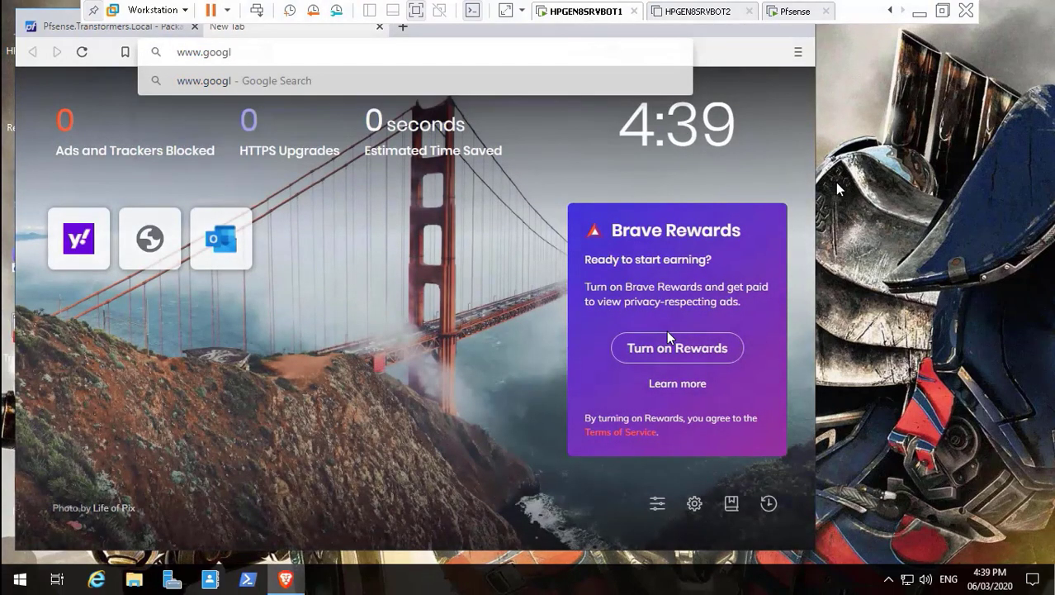
text(e.com)
key(Return)
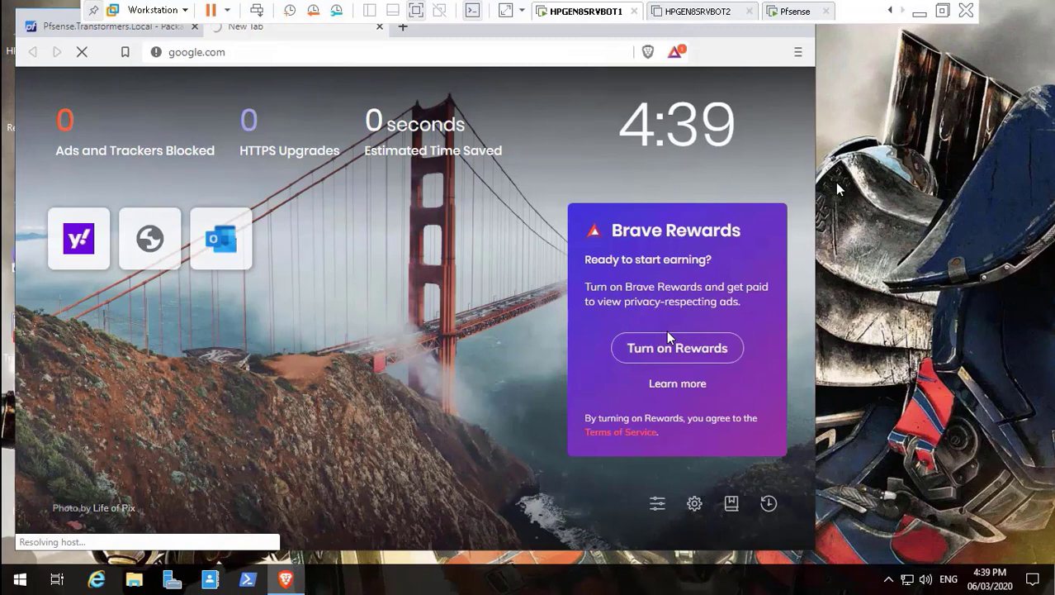
mouse_move(453, 588)
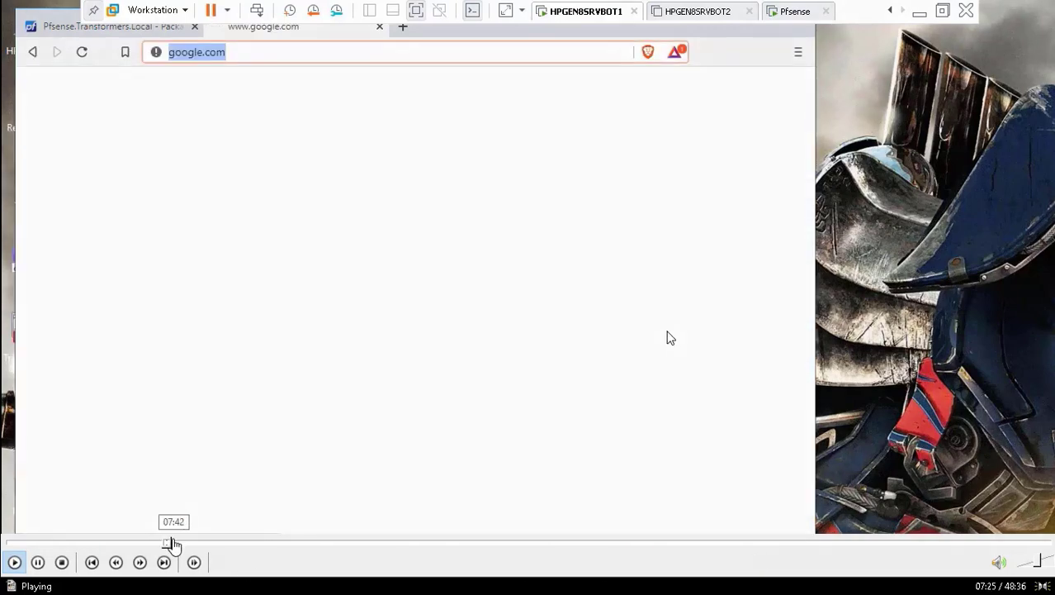
Seek the recording ahead to the google.com test result, pause it and exit full screen.
click(172, 542)
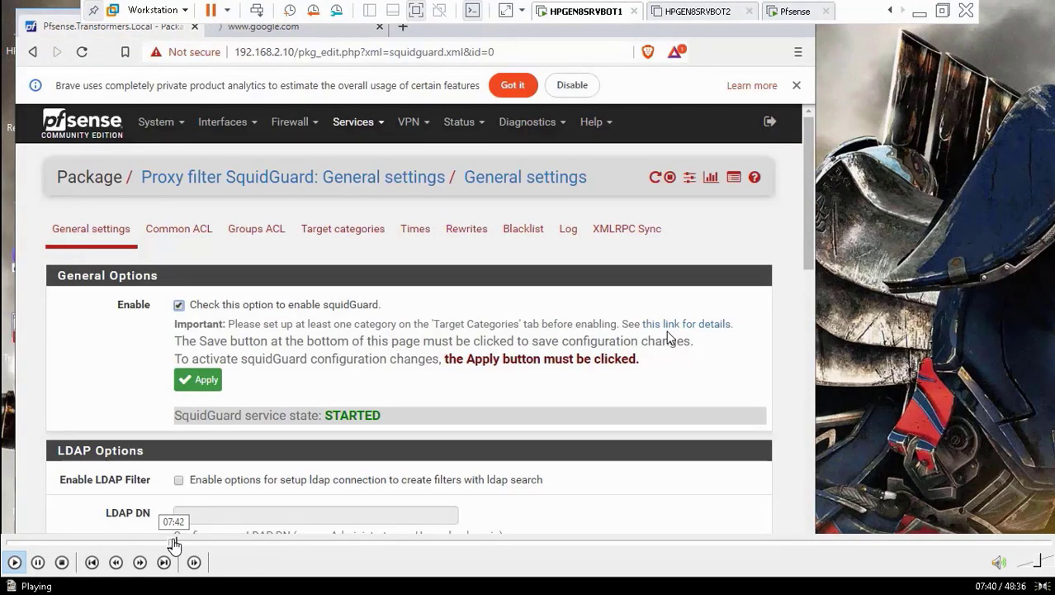
click(183, 543)
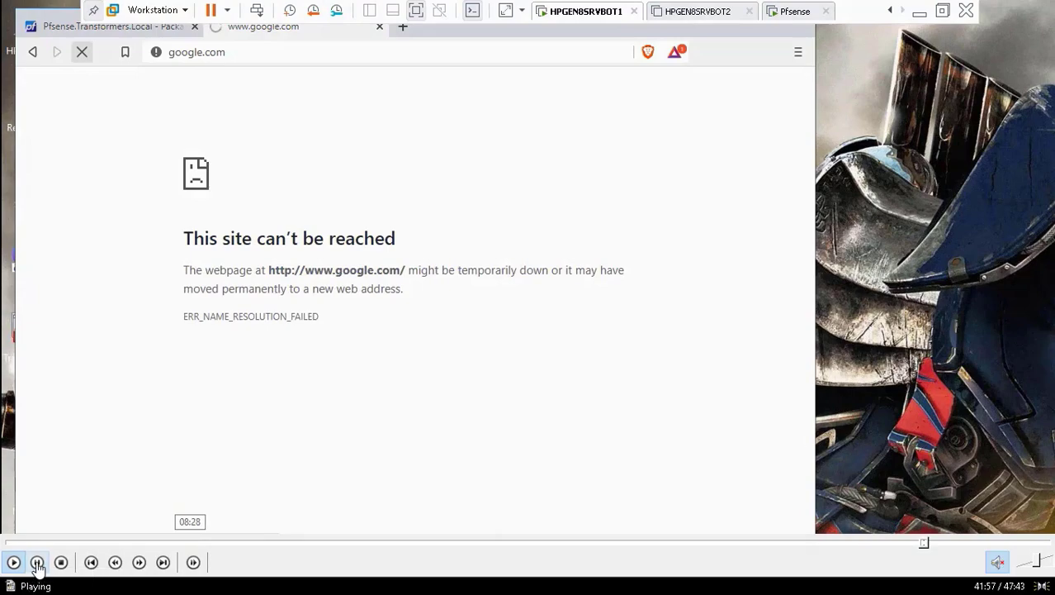
click(37, 562)
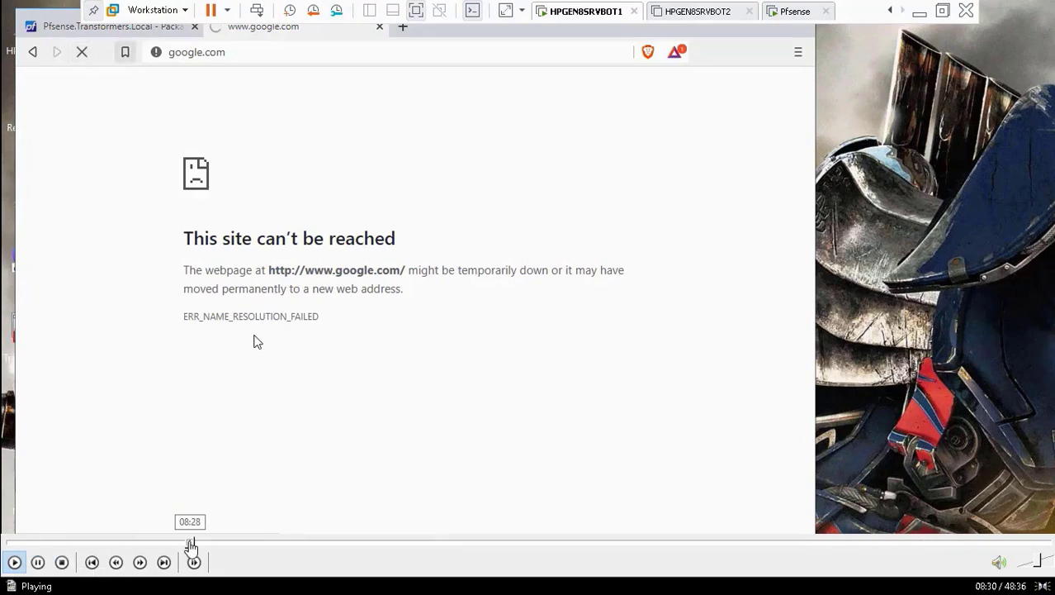
double_click(254, 342)
Pause the screen capture, resume playback and return the player to full screen.
click(485, 583)
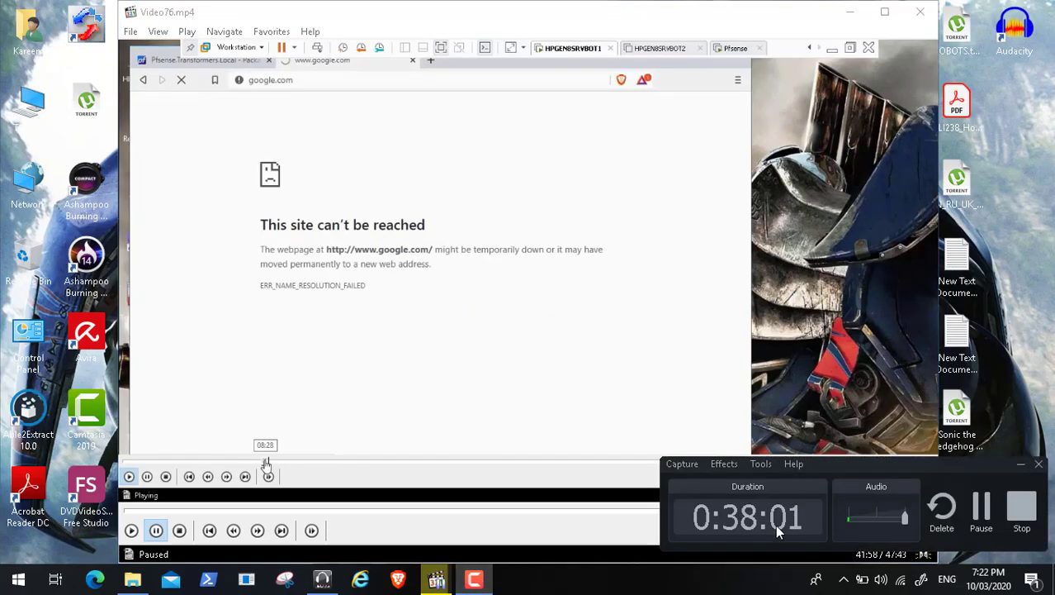
click(981, 510)
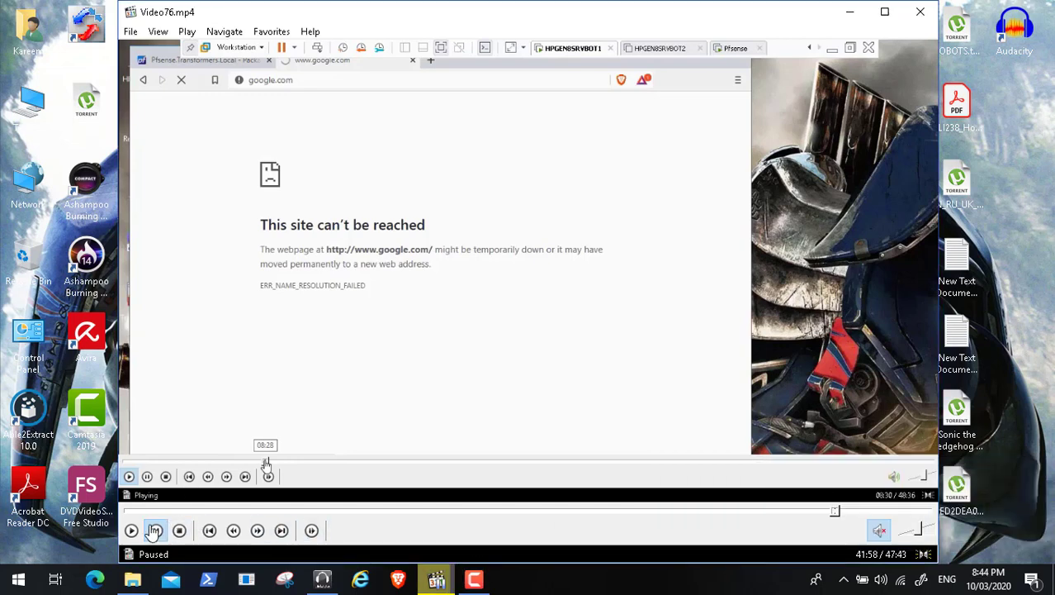
click(133, 530)
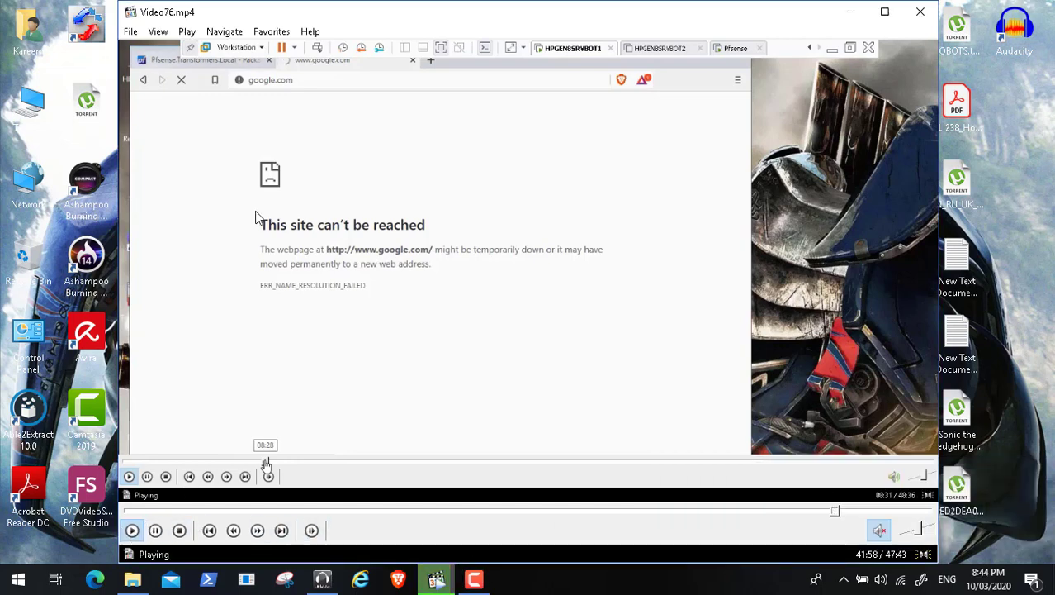
click(184, 33)
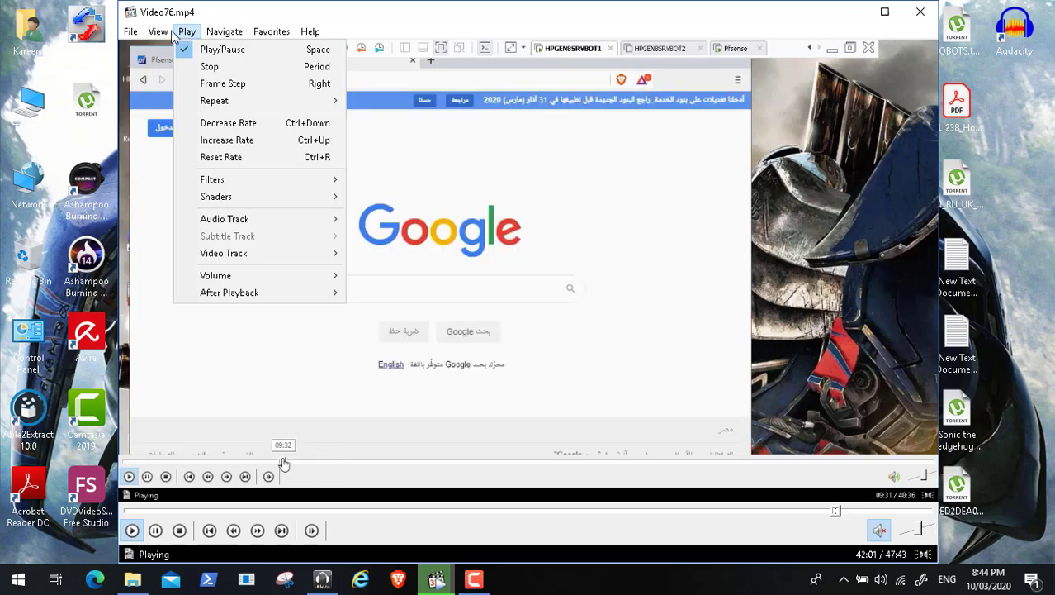
mouse_move(159, 33)
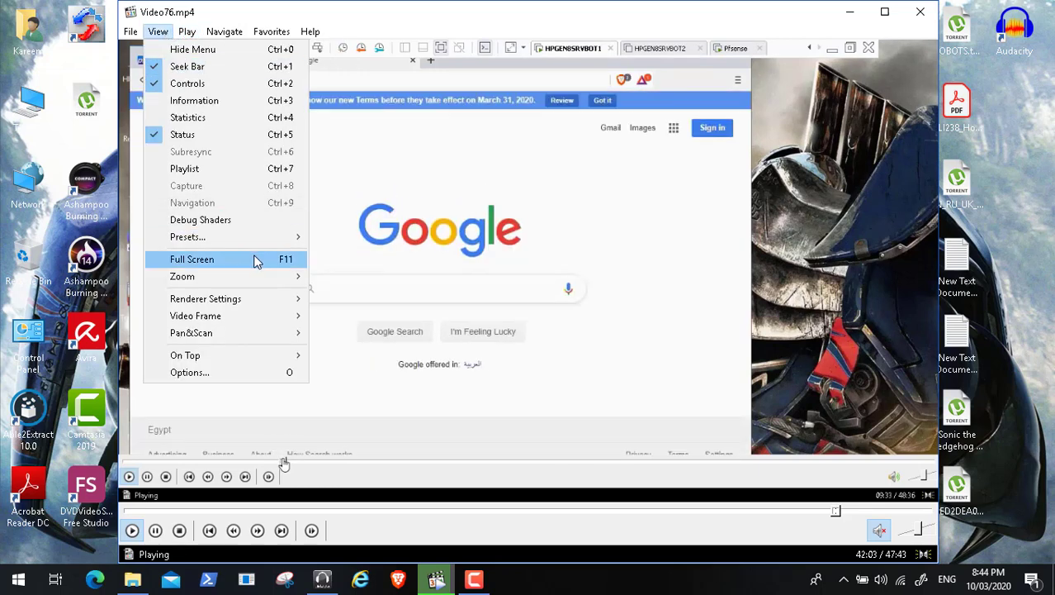
click(256, 261)
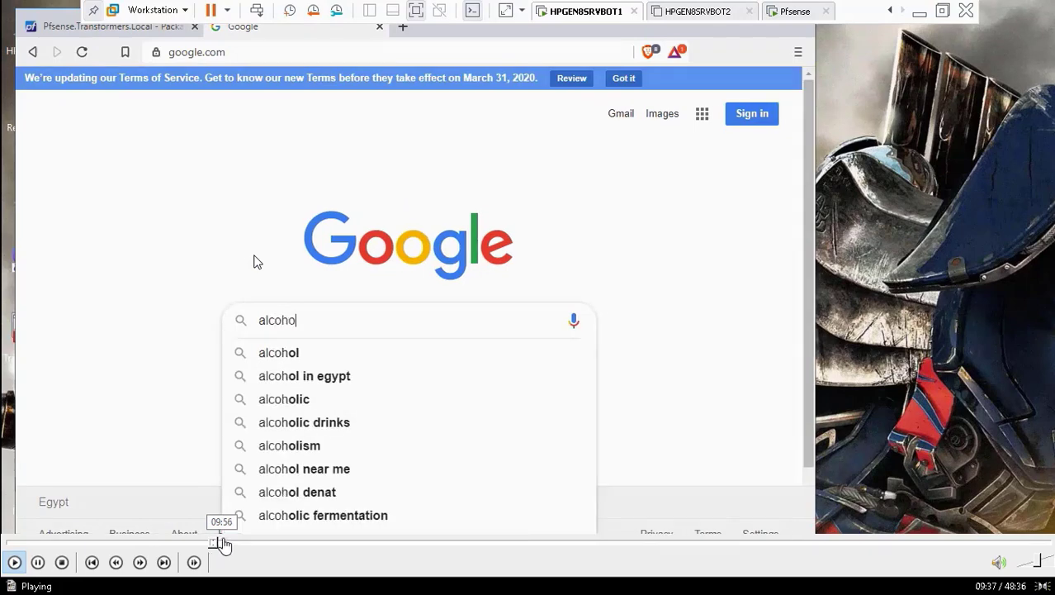
Skip from about 09:36 past the Wikipedia, proxy settings and Brave tests to the google.com SSL error.
click(223, 544)
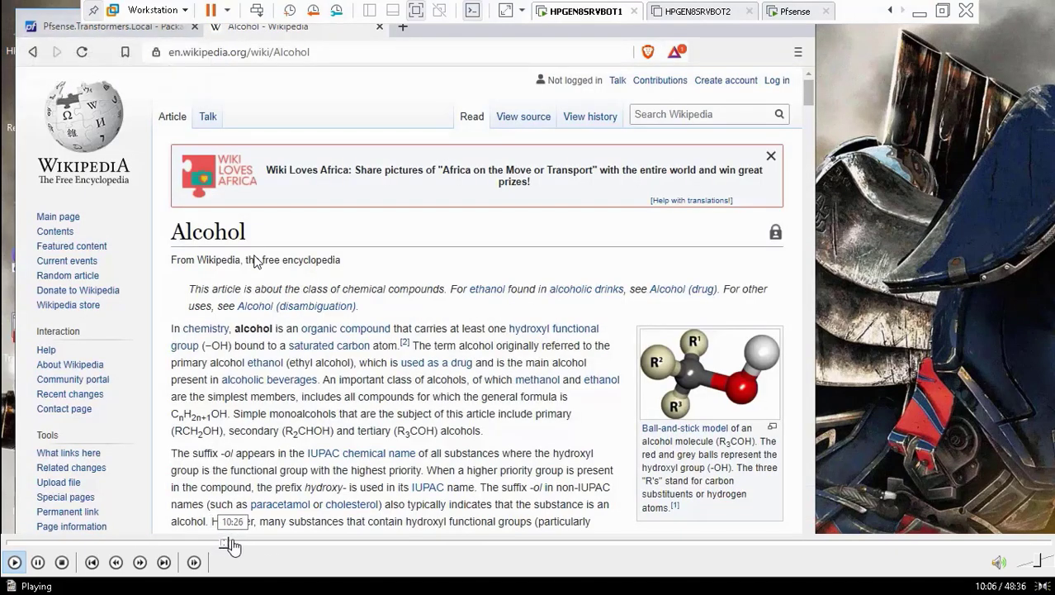
click(235, 545)
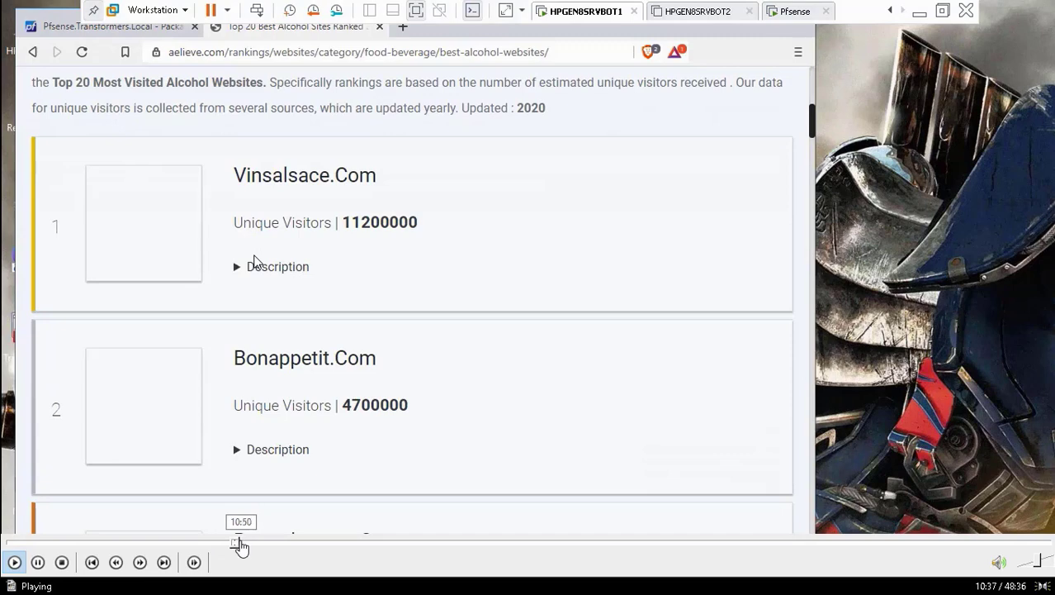
click(245, 544)
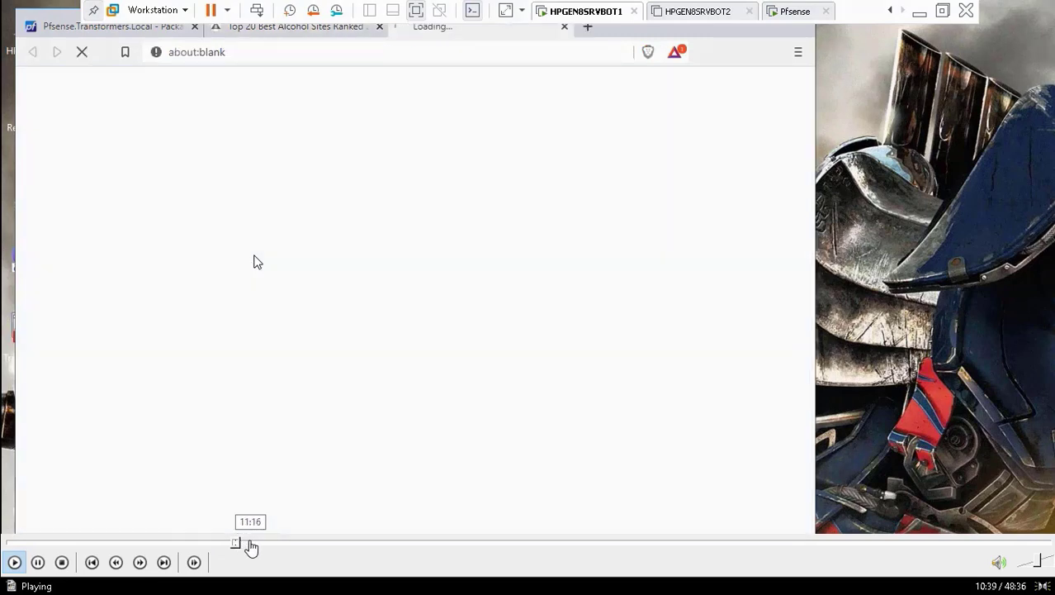
click(251, 544)
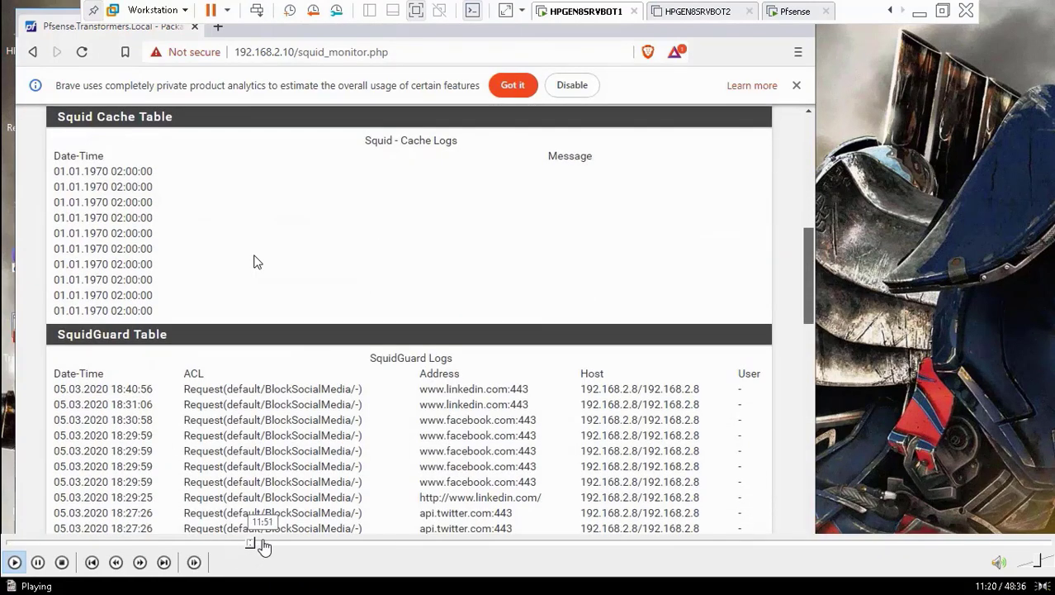
click(263, 545)
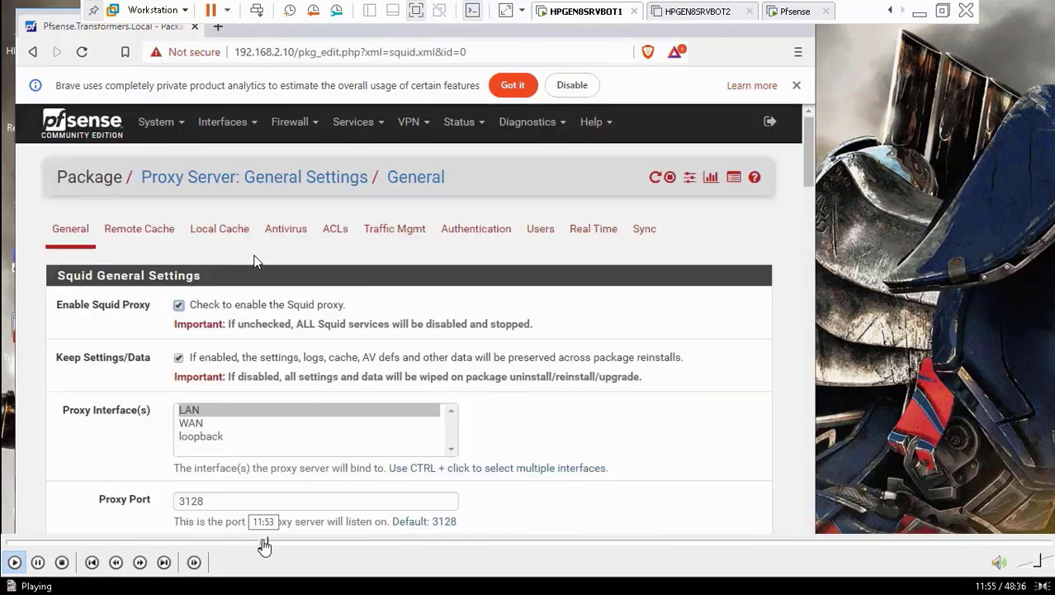
click(276, 546)
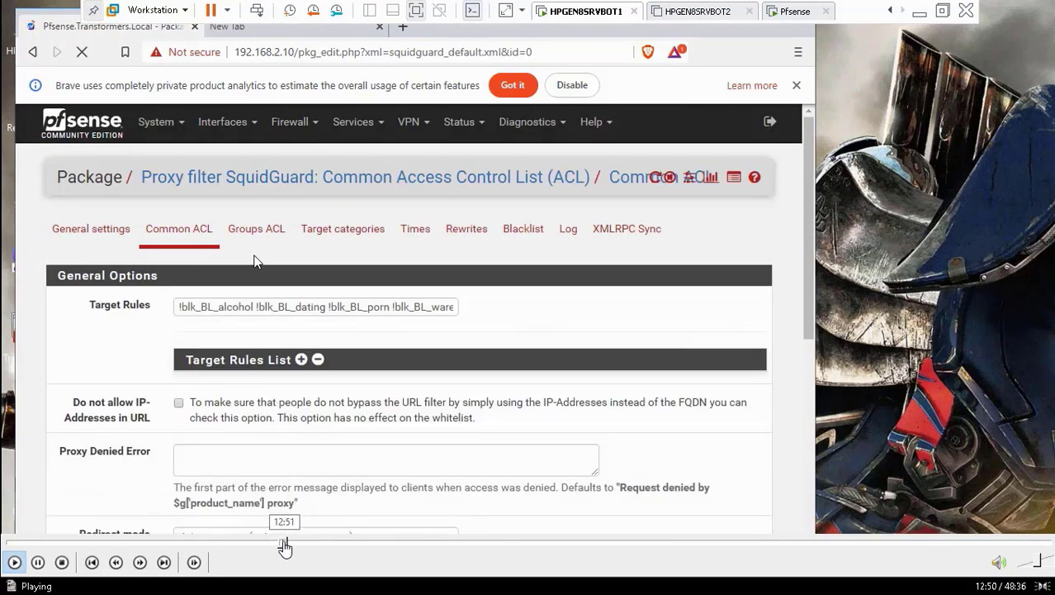
click(293, 545)
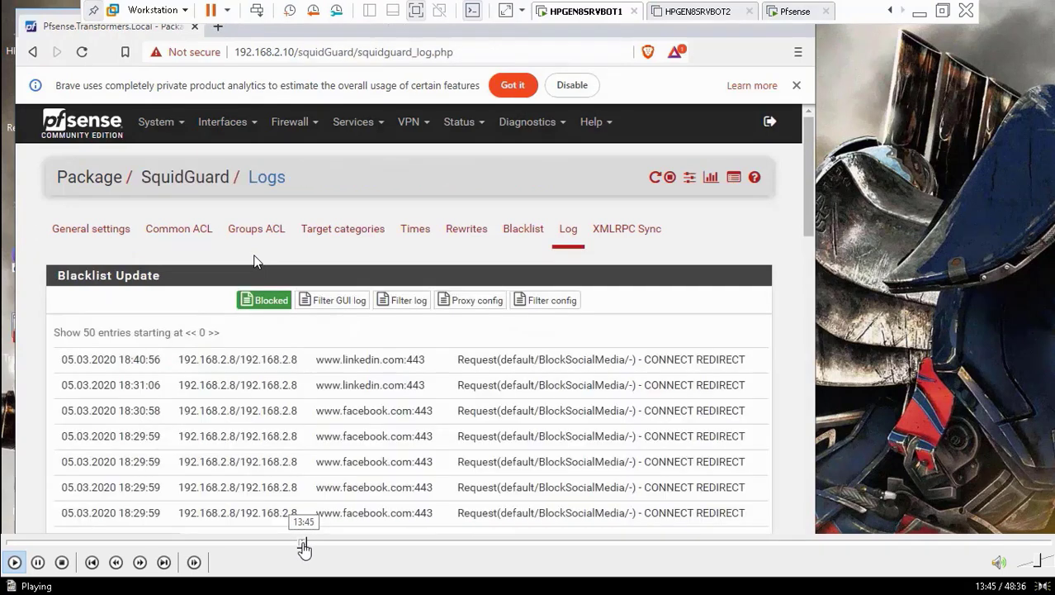
click(322, 545)
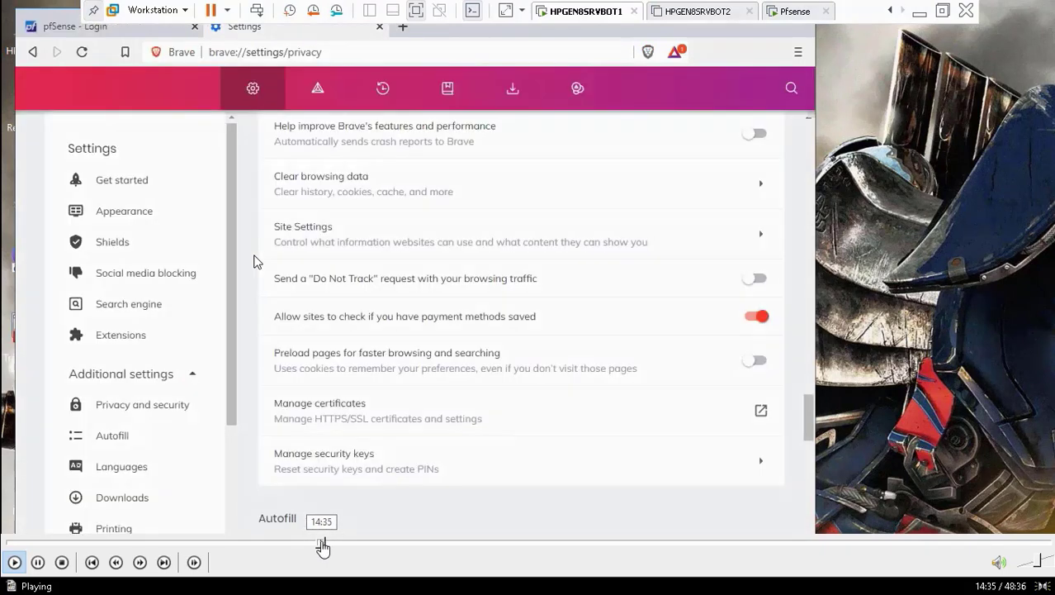
click(329, 545)
click(340, 545)
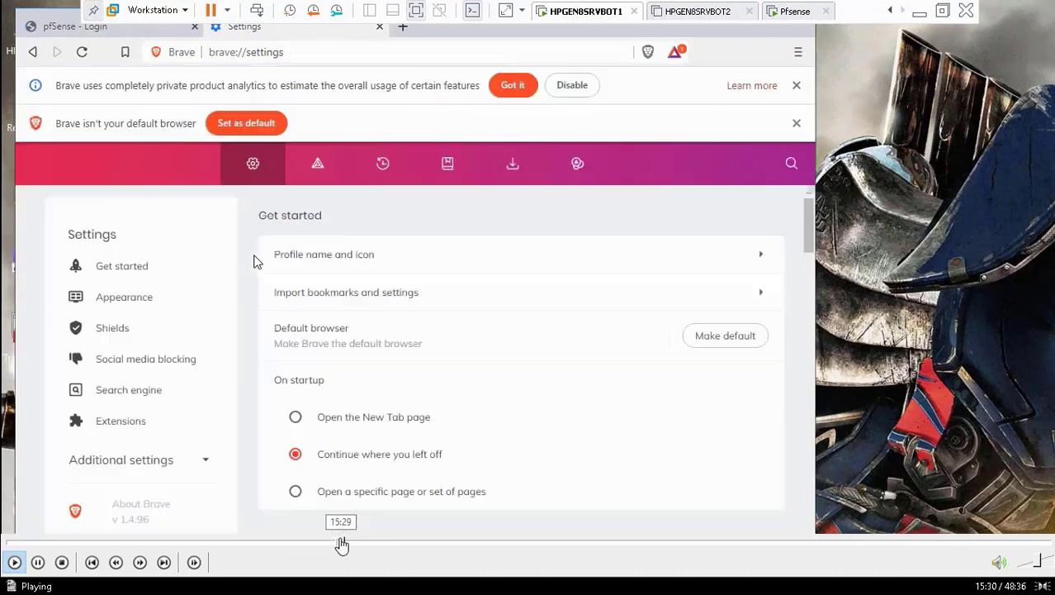
click(351, 545)
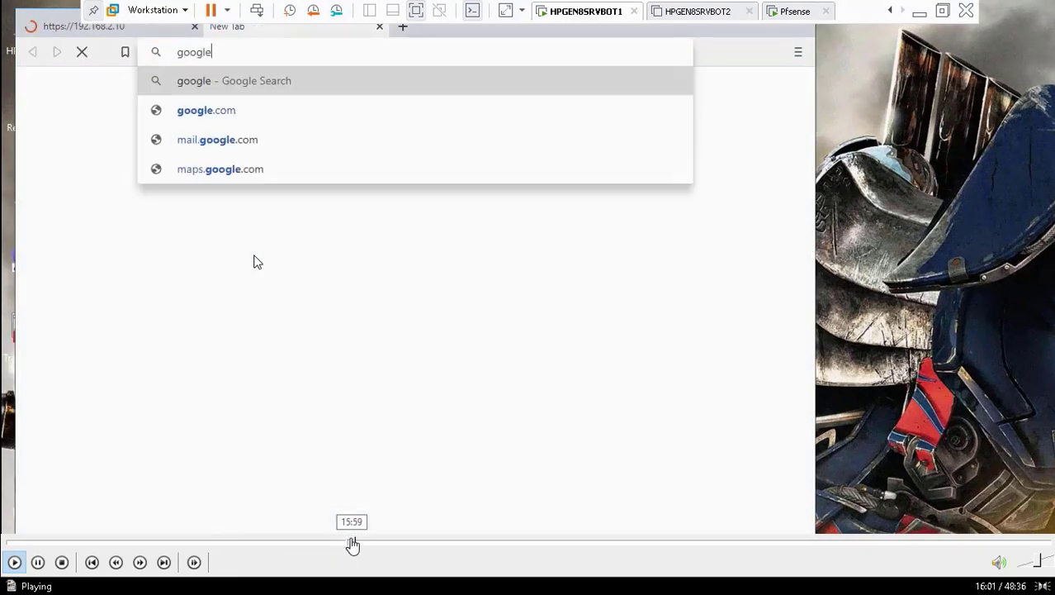
click(361, 545)
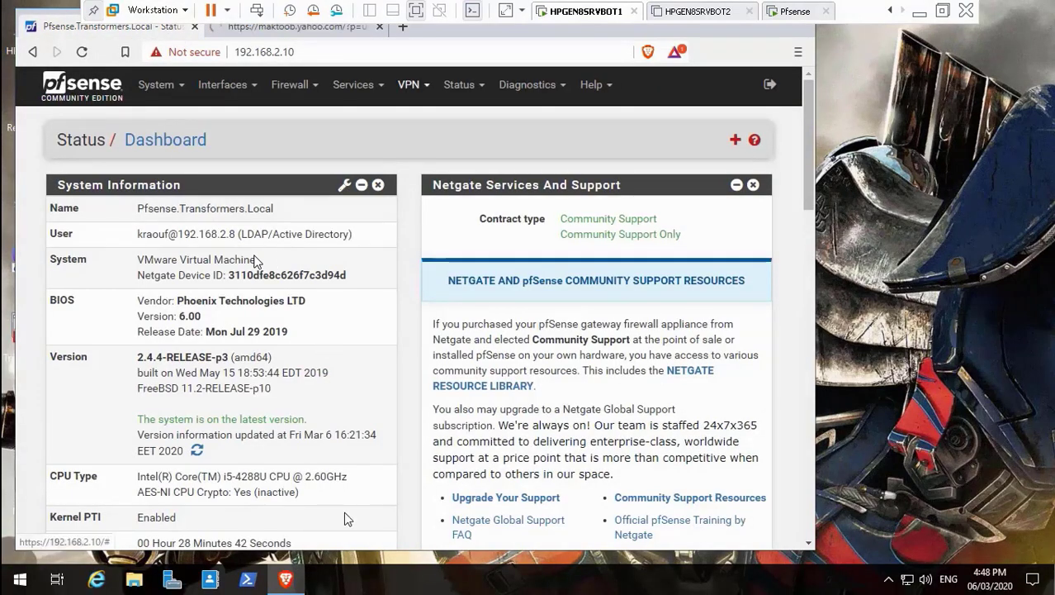
Skip past the Yahoo alcohol searches and drinkaware.co.uk test to the 20:20 Squid access table.
click(369, 545)
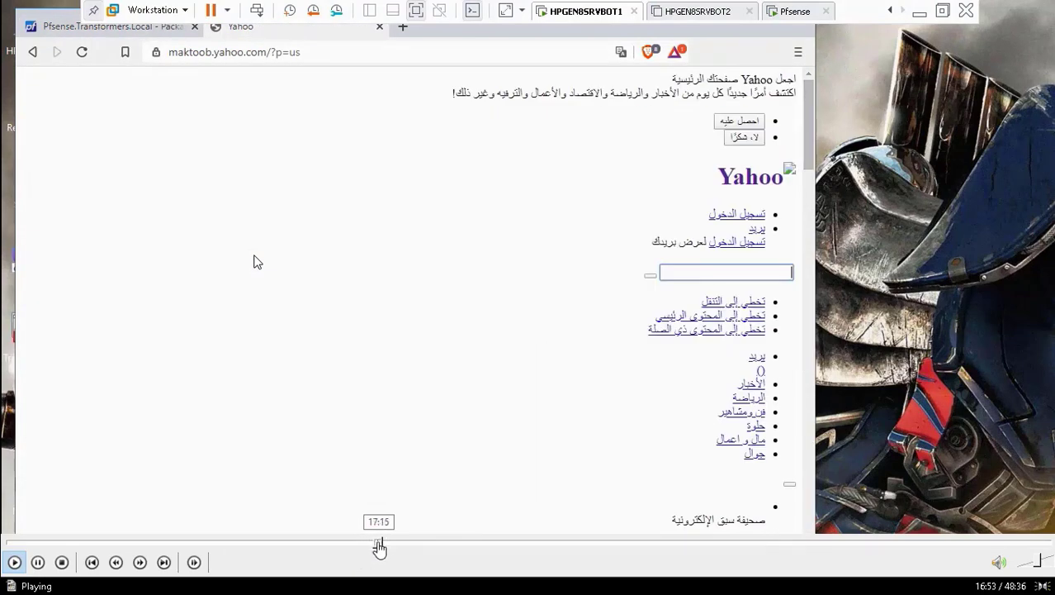
click(377, 546)
click(389, 545)
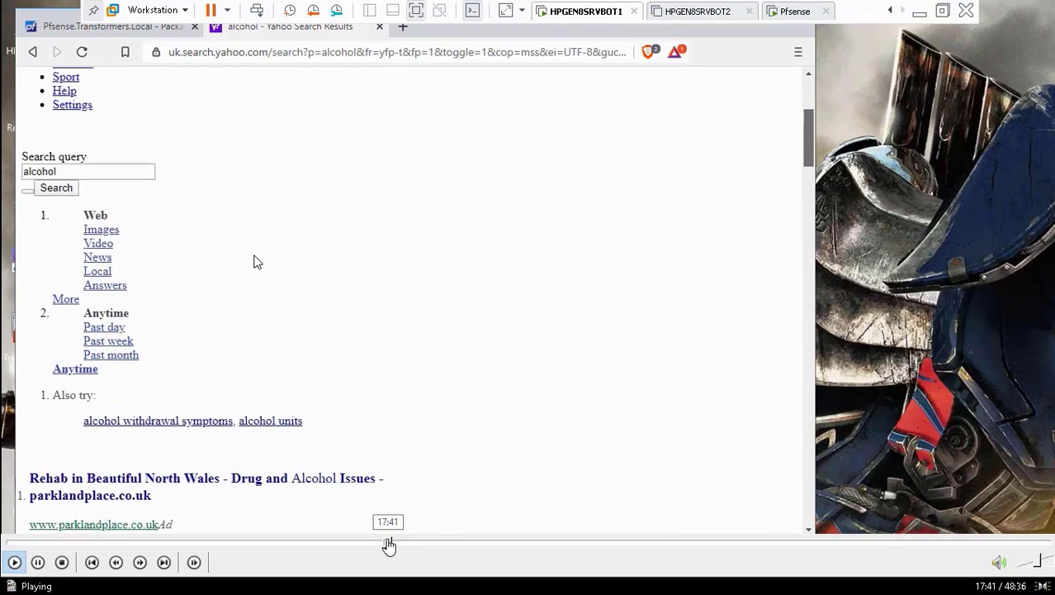
click(394, 545)
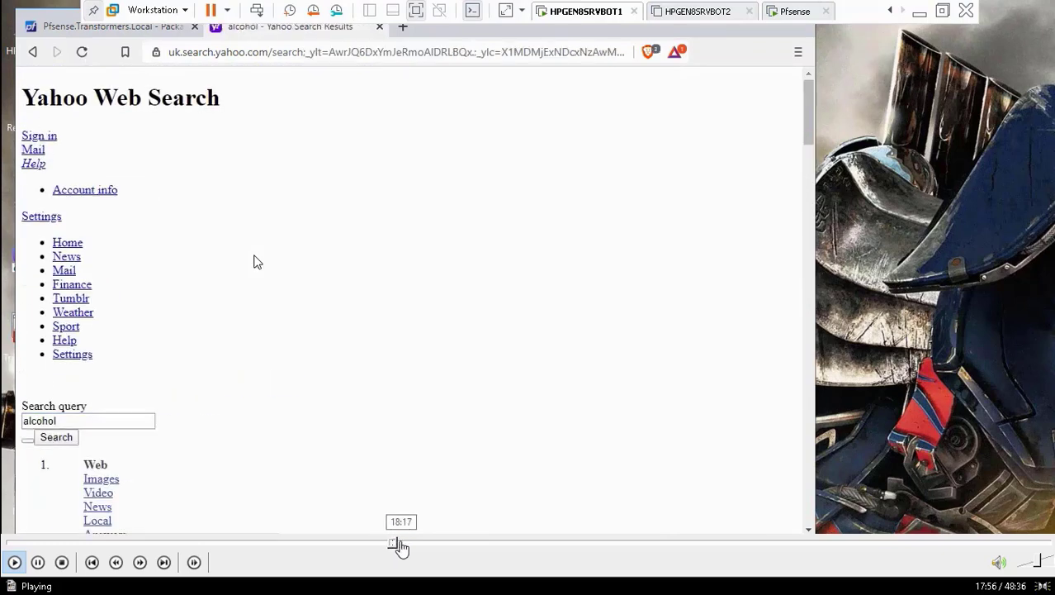
click(401, 545)
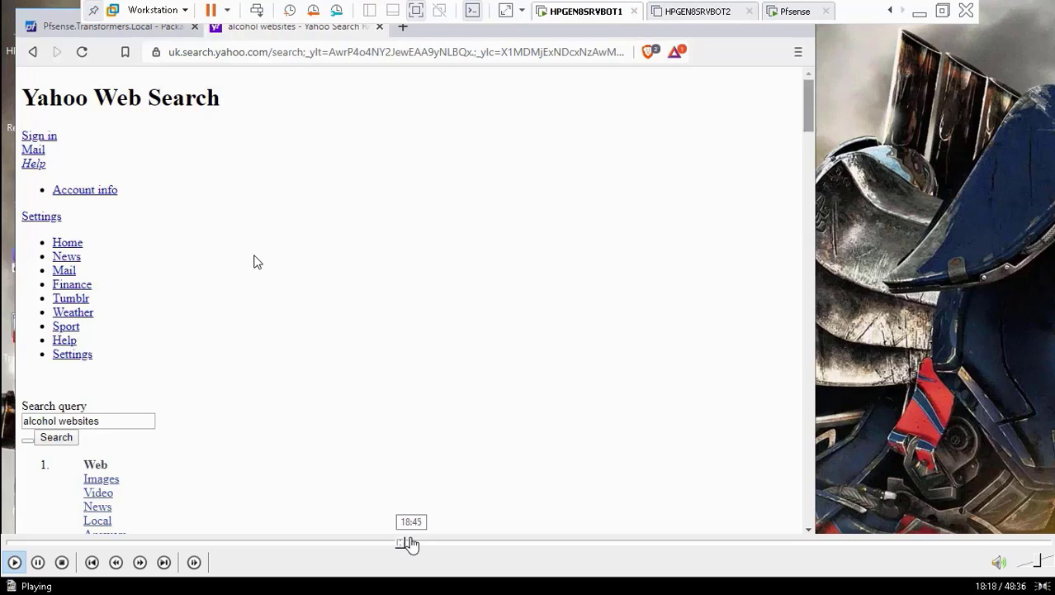
click(411, 543)
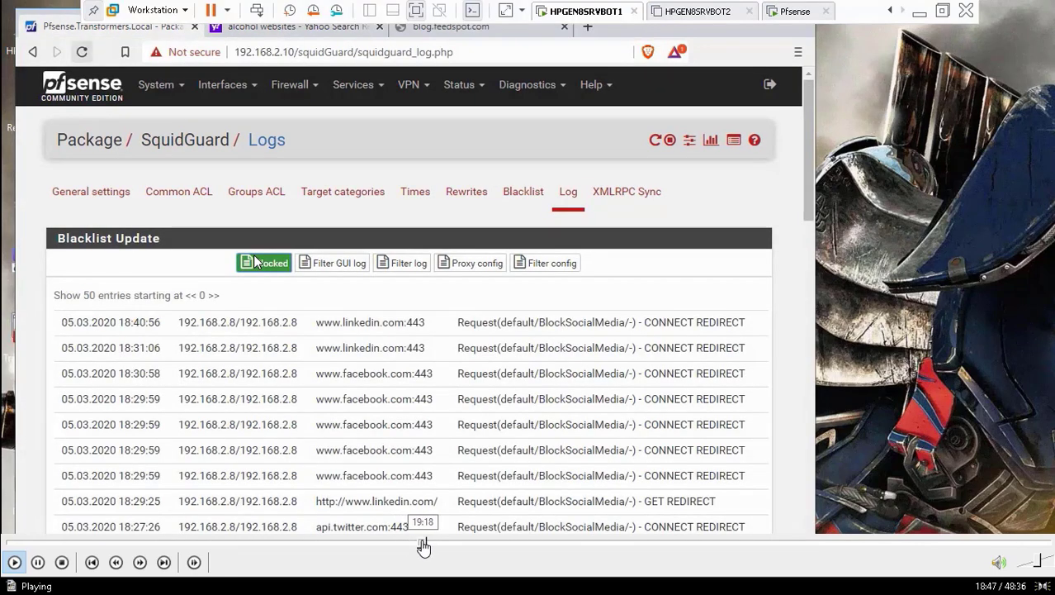
click(435, 545)
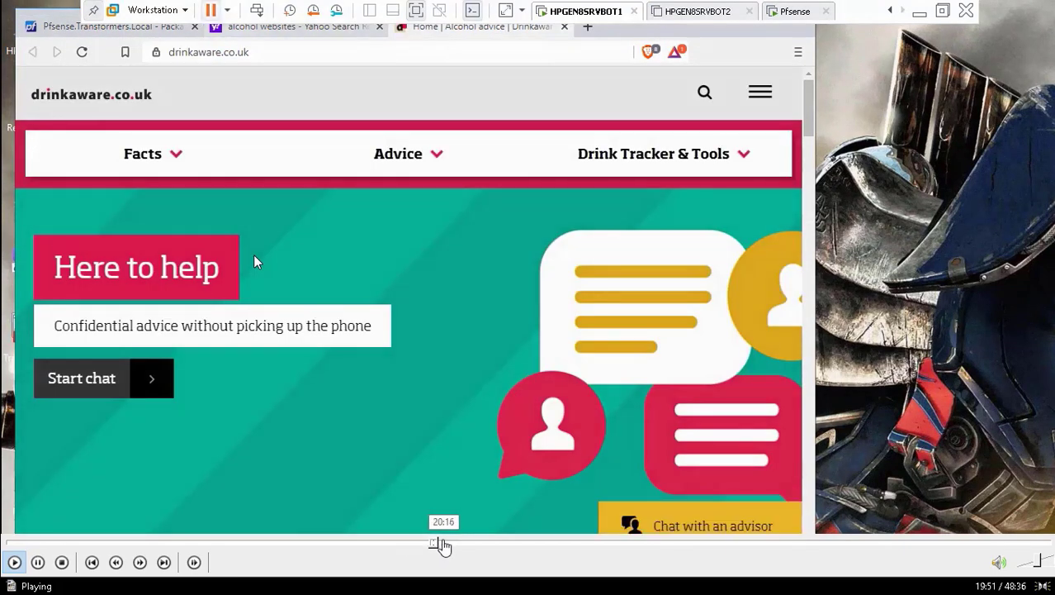
click(444, 544)
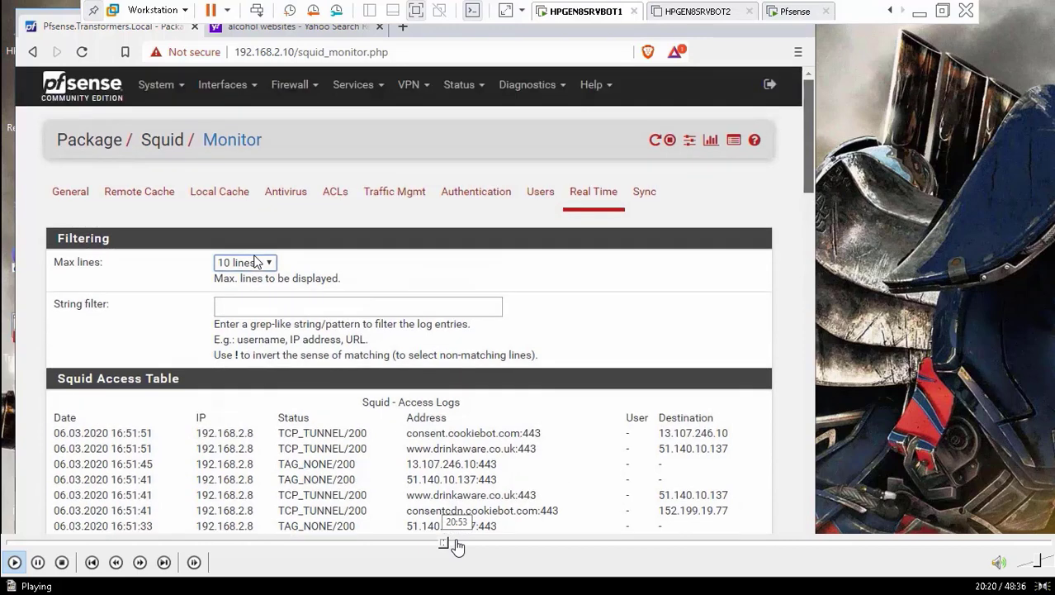
Skip past the news deny rule, bbc/cnn Blocked log and SquidGuard settings to the Firefox test at 25:56.
click(459, 545)
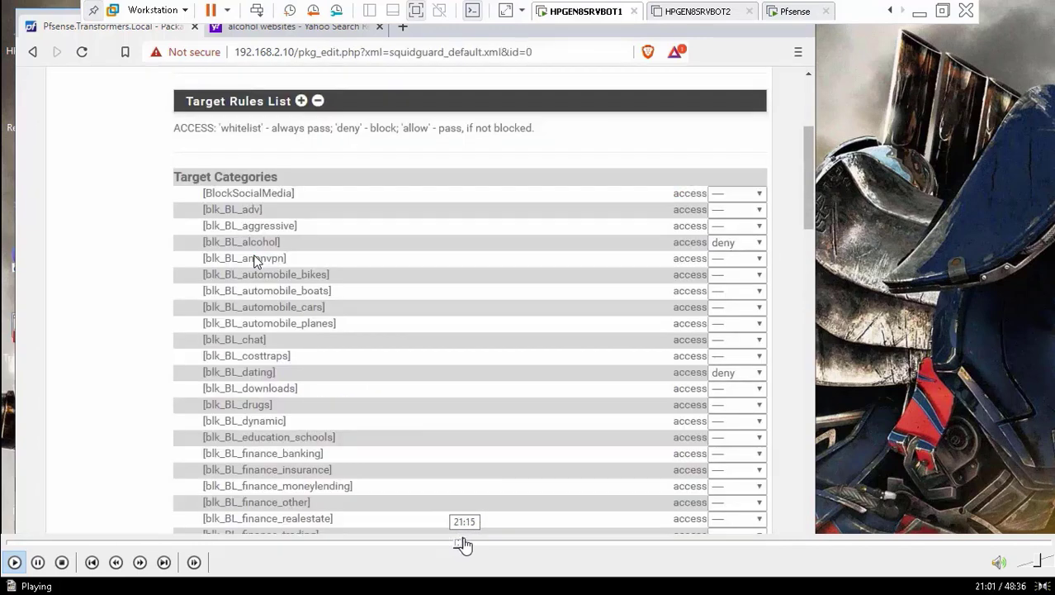
click(478, 545)
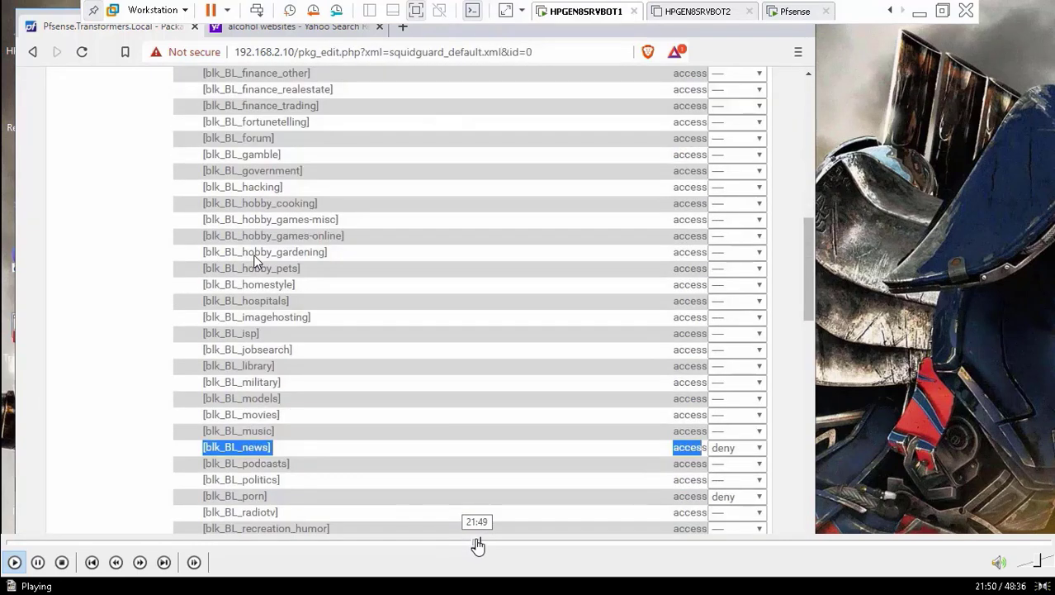
click(488, 545)
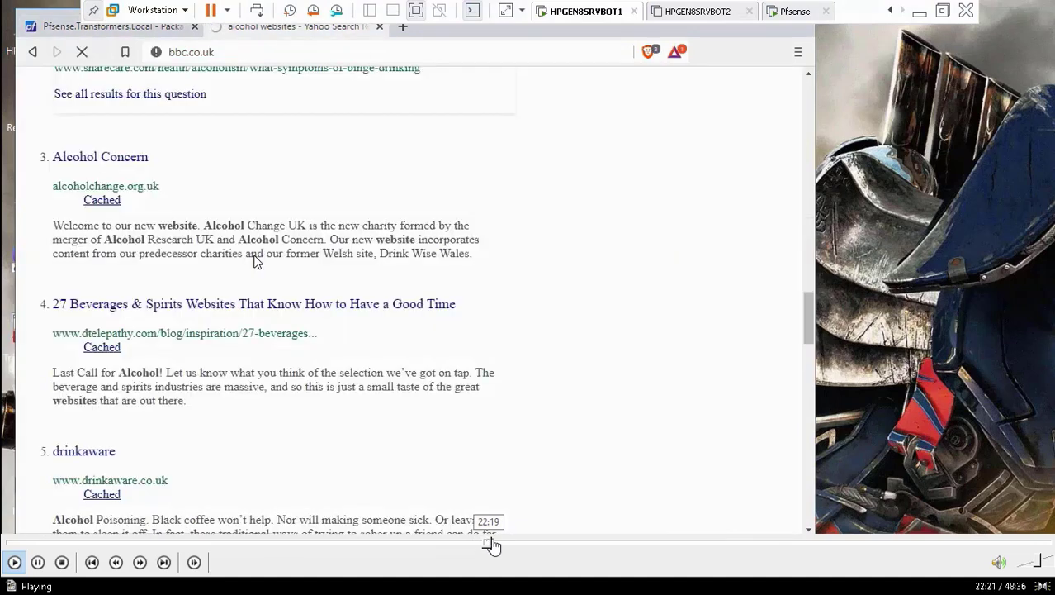
click(499, 545)
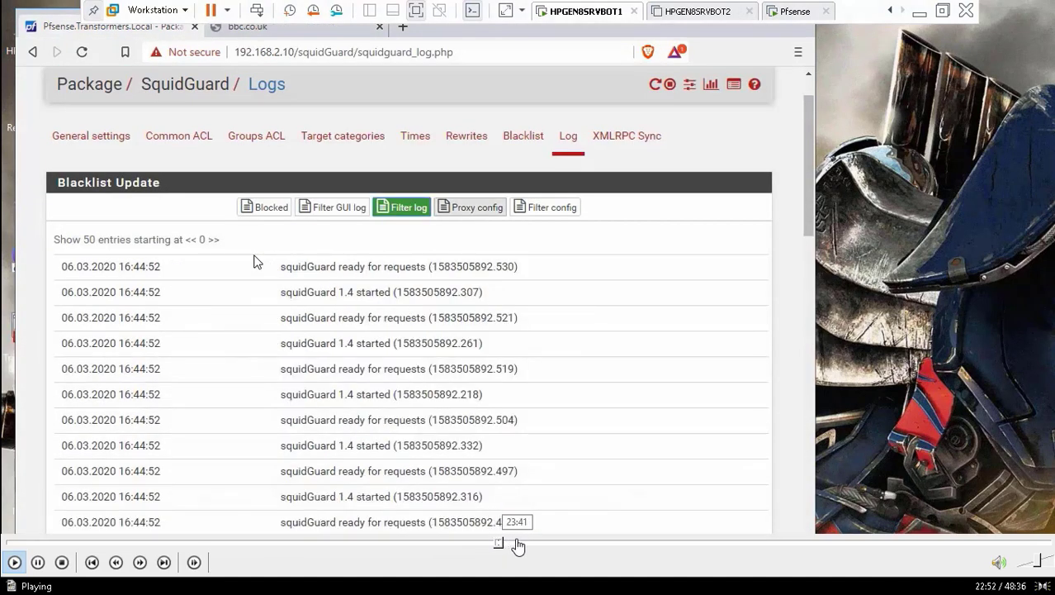
click(516, 545)
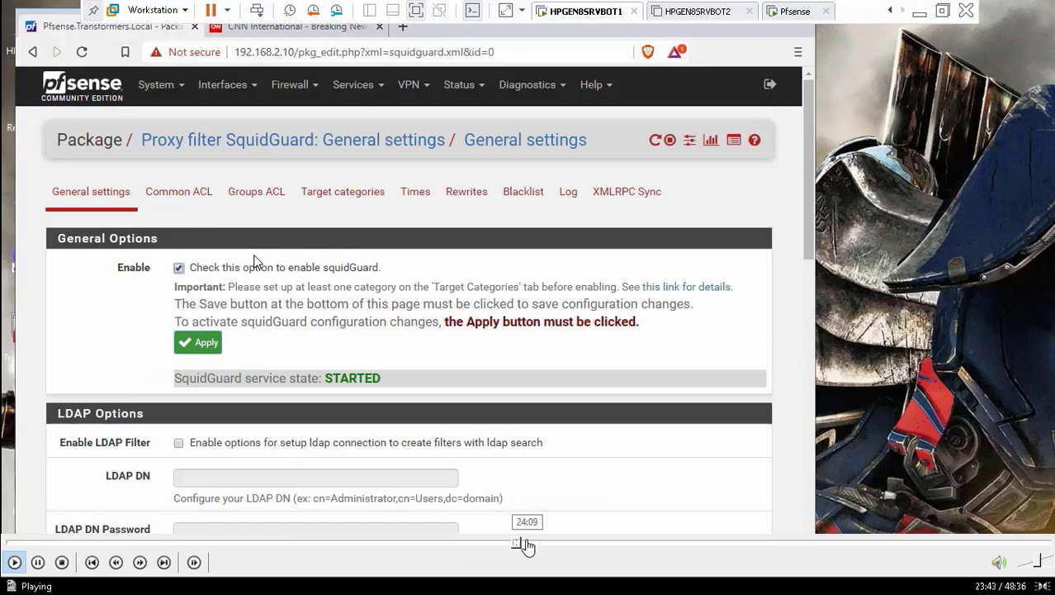
click(522, 545)
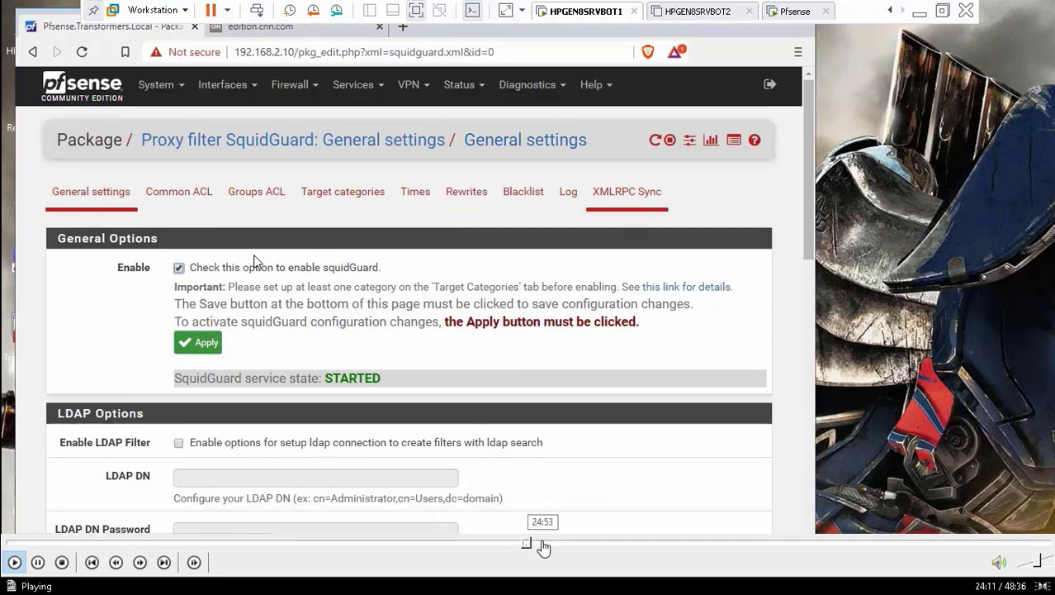
click(543, 545)
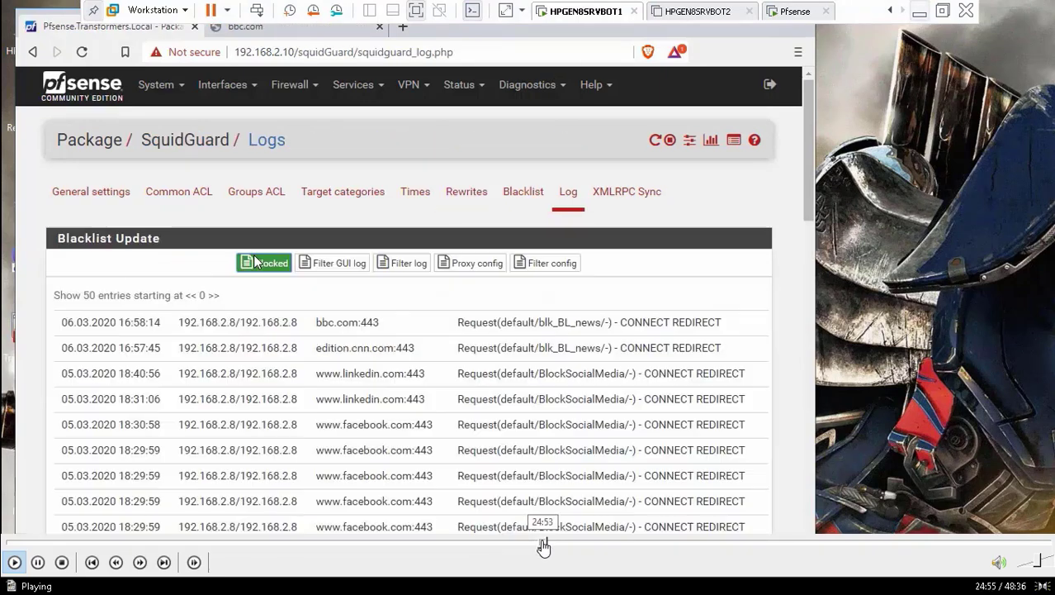
click(553, 545)
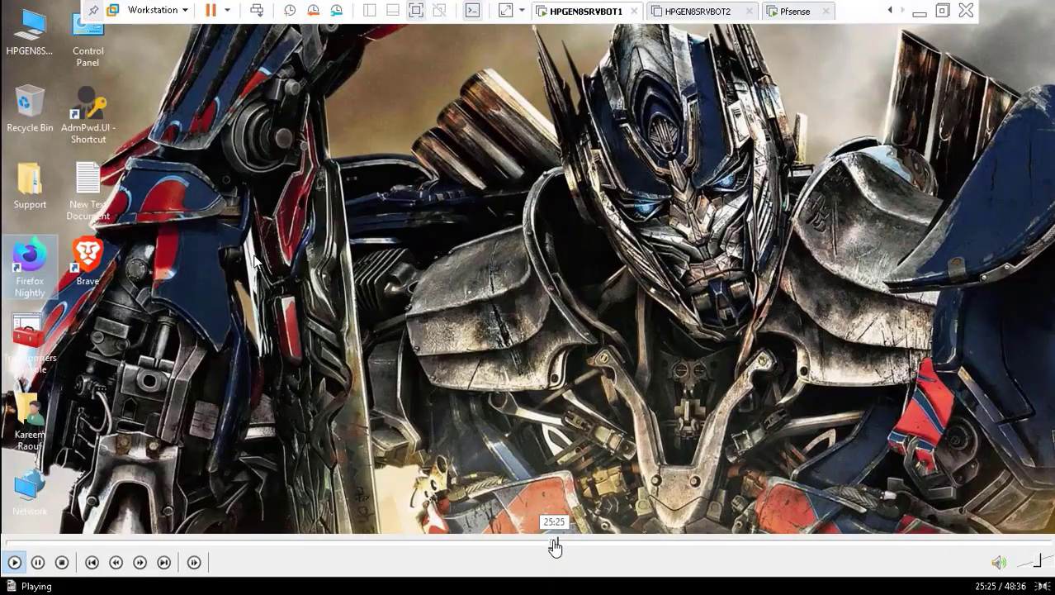
click(566, 545)
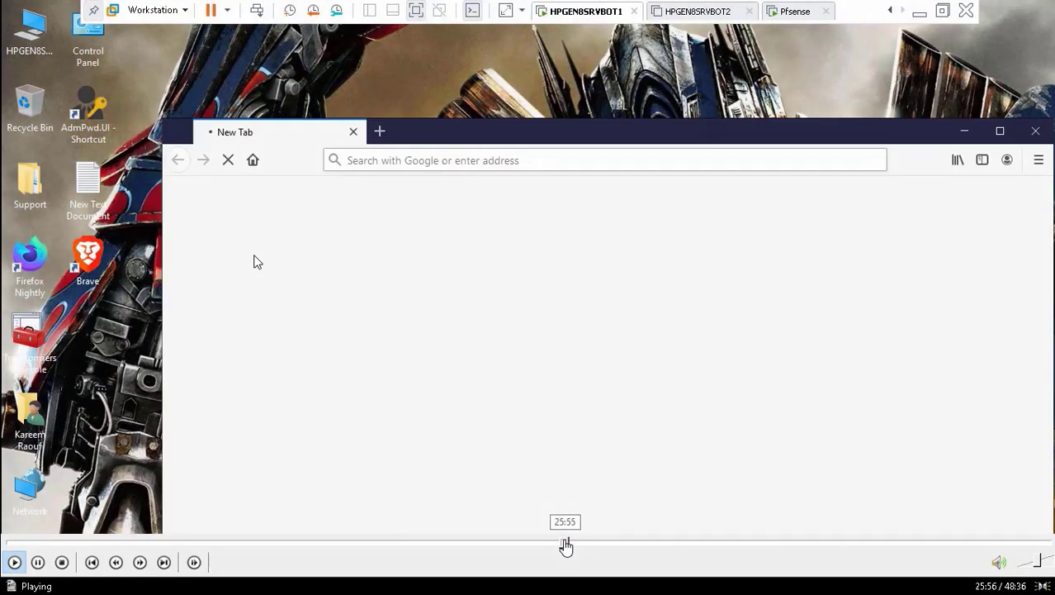